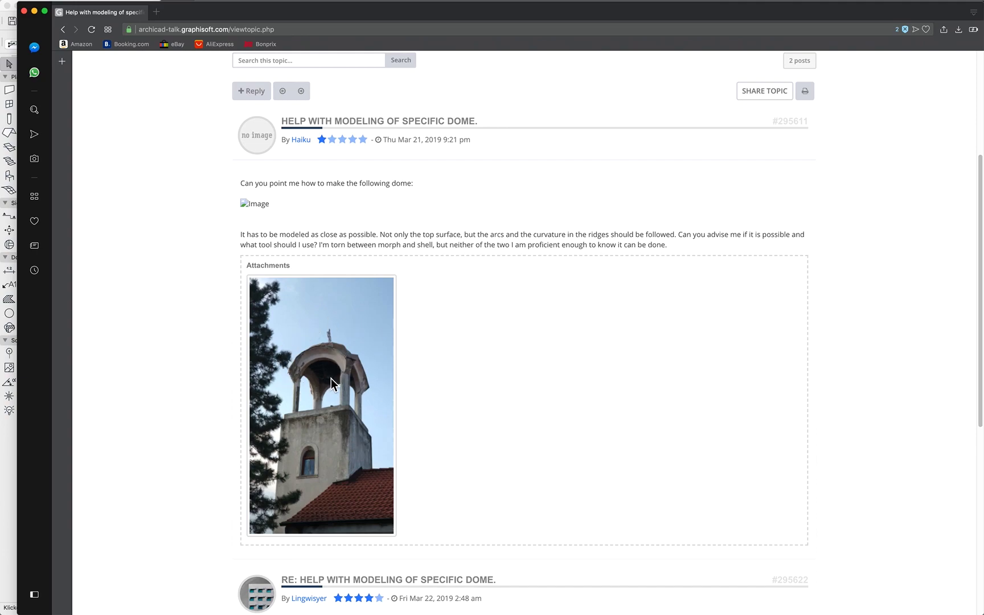
Read the forum question about modeling the bell tower dome and its attached photo
{"action": "scroll", "coordinate": [331, 378], "scroll_direction": "up", "scroll_amount": 5}
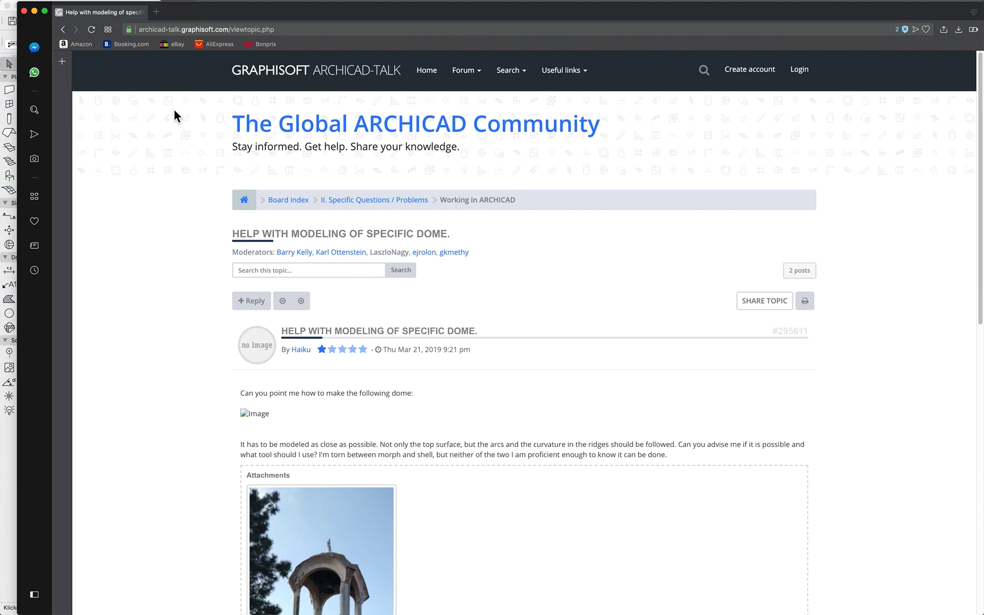
{"action": "scroll", "coordinate": [310, 440], "scroll_direction": "down", "scroll_amount": 3}
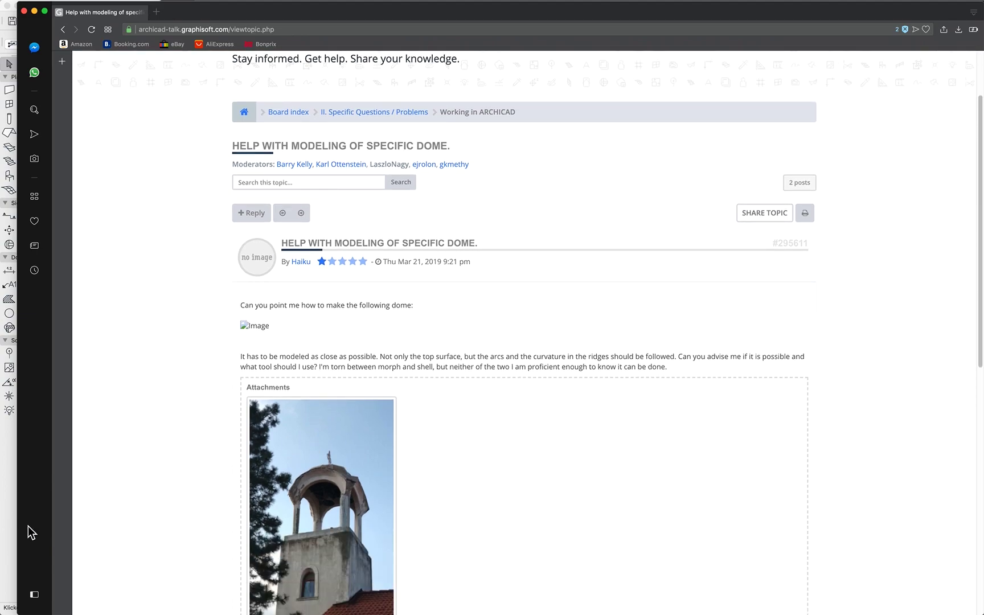
{"action": "left_click", "coordinate": [11, 522]}
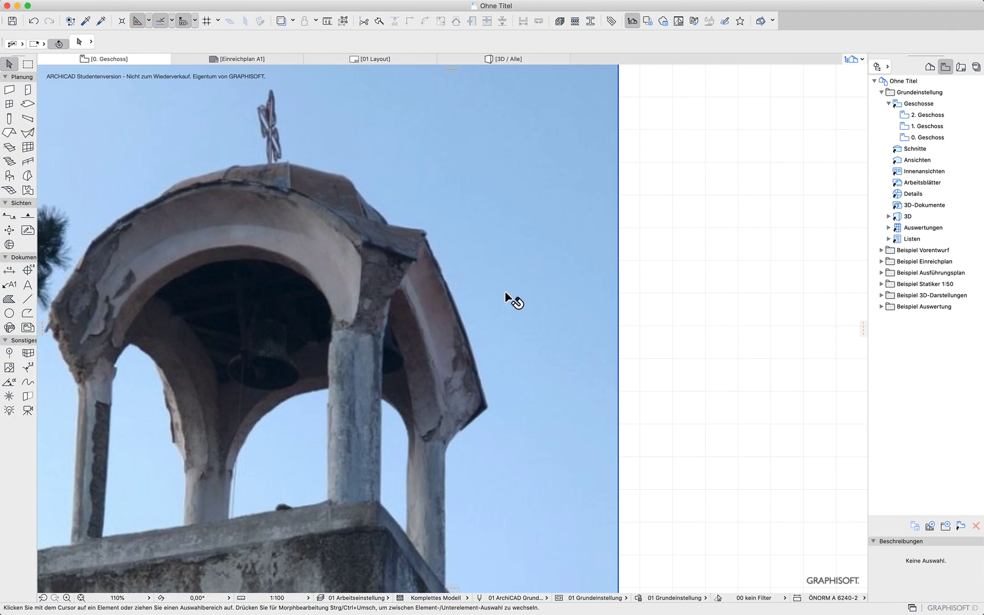
Draw a default extruded shell in the floor plan beside the tower photo with the Shell tool
{"action": "scroll", "coordinate": [513, 299], "scroll_direction": "down", "scroll_amount": 5}
{"action": "middle_click_drag", "start_coordinate": [569, 323], "coordinate": [347, 305]}
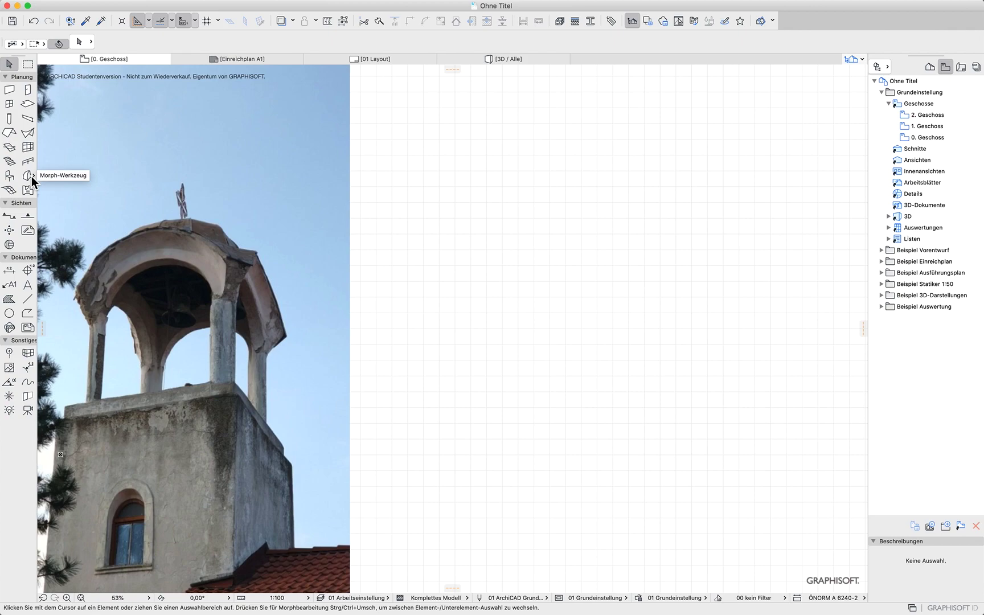
{"action": "left_click", "coordinate": [27, 133]}
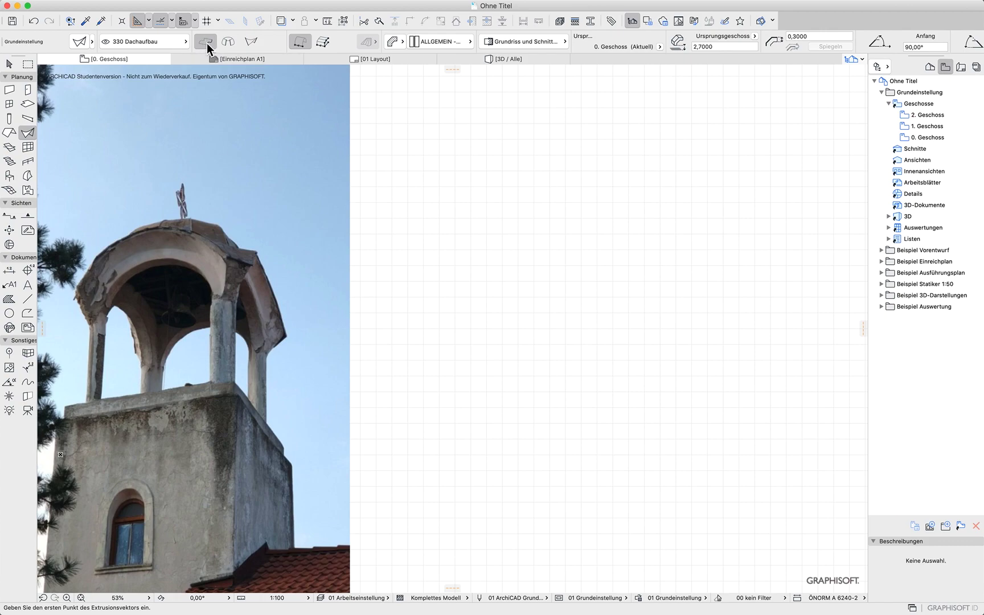
{"action": "left_click", "coordinate": [459, 297]}
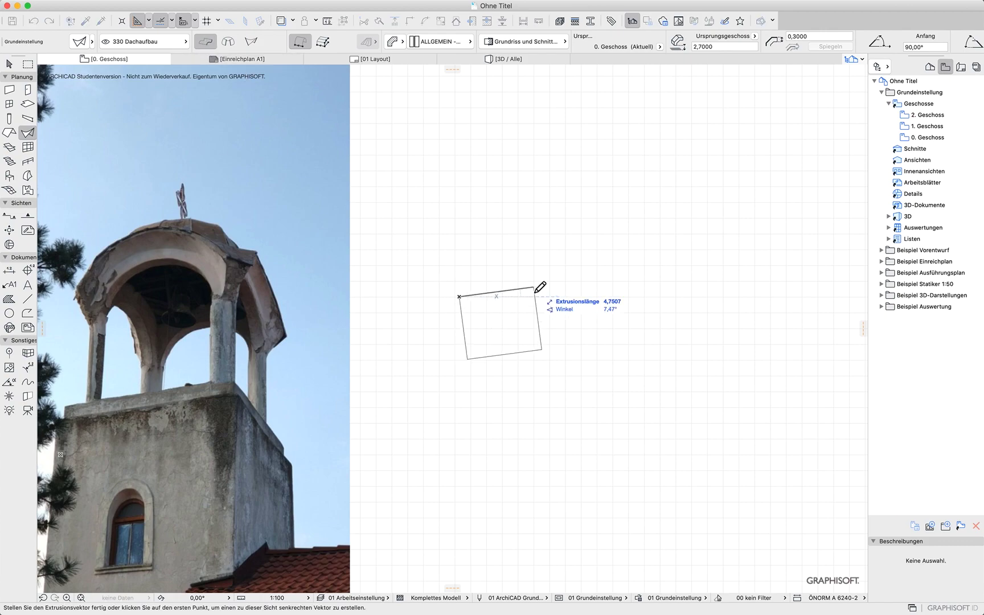
{"action": "left_click", "coordinate": [498, 297]}
{"action": "left_click", "coordinate": [502, 487]}
{"action": "left_click", "coordinate": [507, 328]}
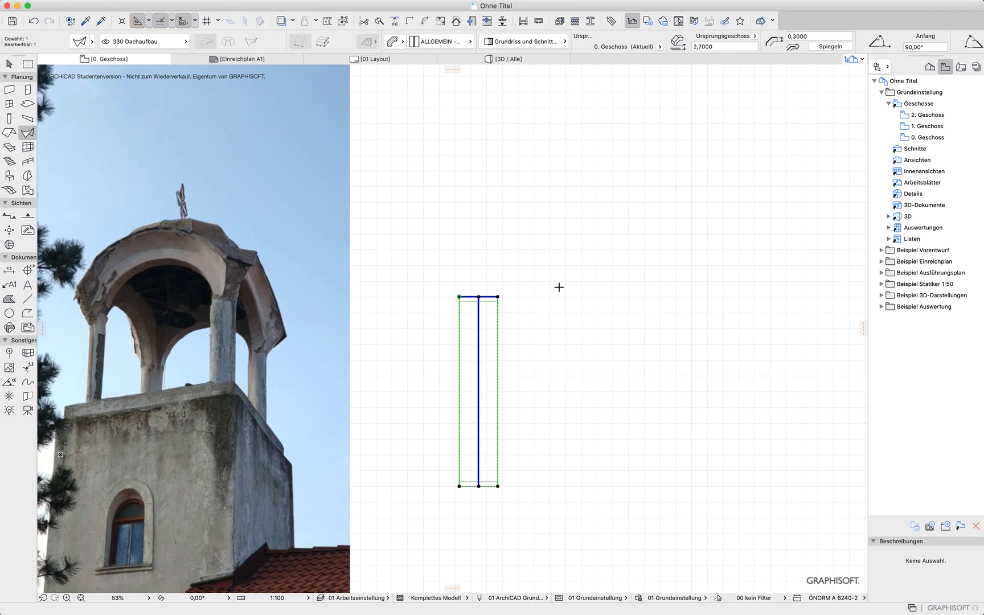
Inspect the shell in the 3D view by orbiting around it
{"action": "key", "text": "F5"}
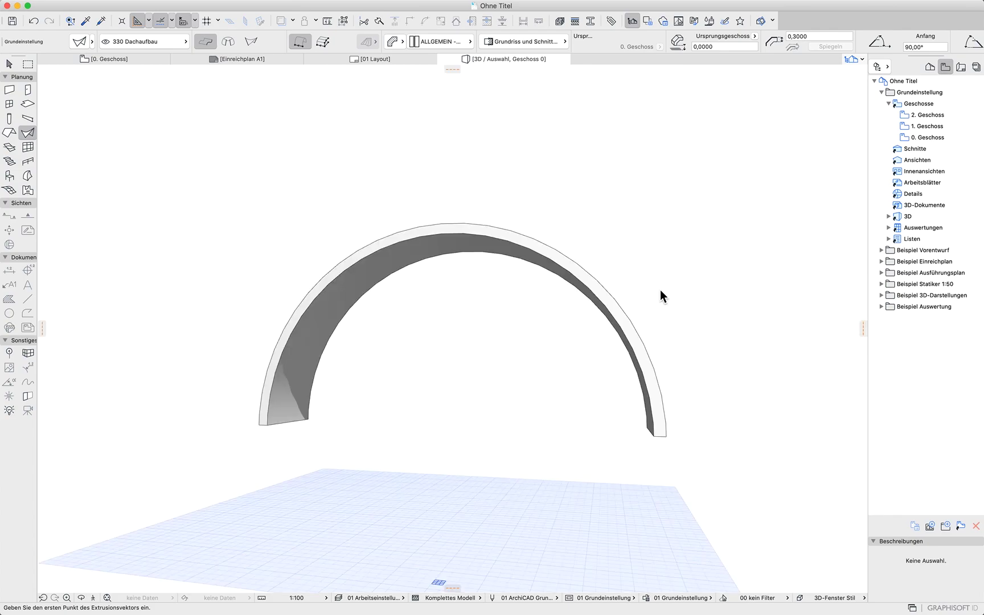
{"action": "middle_click_drag", "start_coordinate": [677, 301], "coordinate": [584, 368], "text": "shift"}
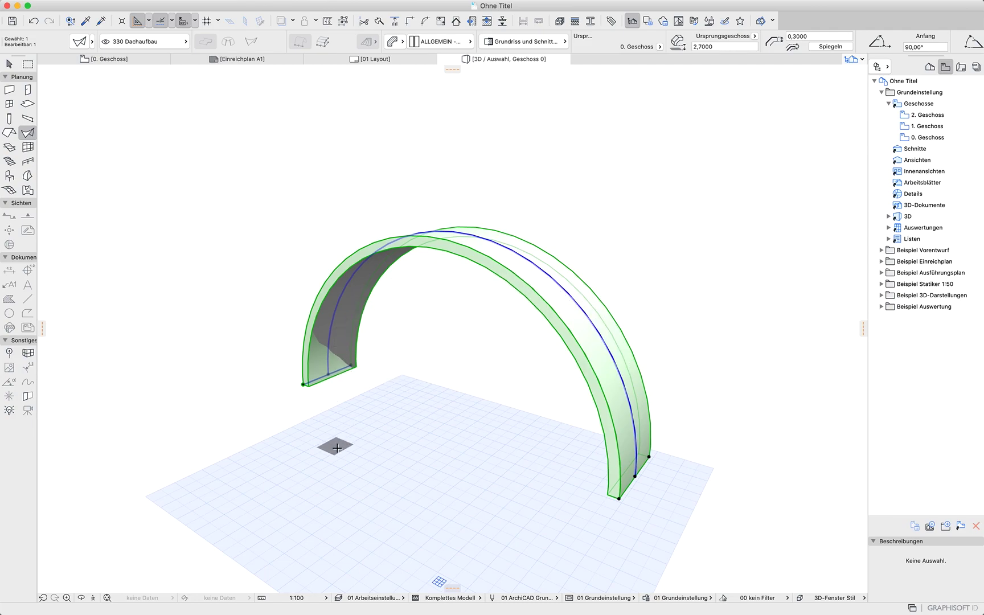
{"action": "key", "text": "super+t"}
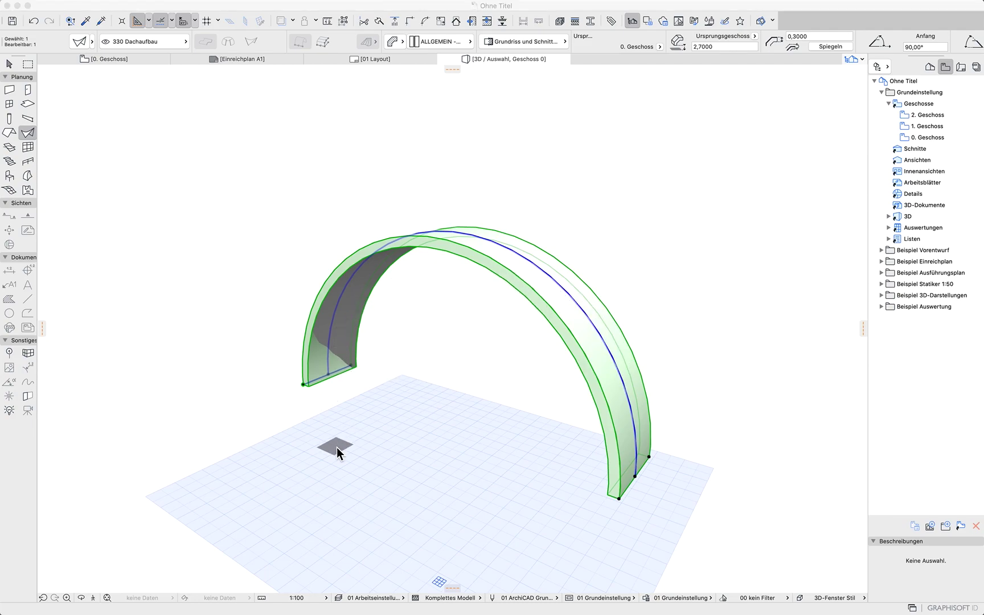
Return to the floor plan, select the shell and delete it
{"action": "left_click", "coordinate": [115, 60]}
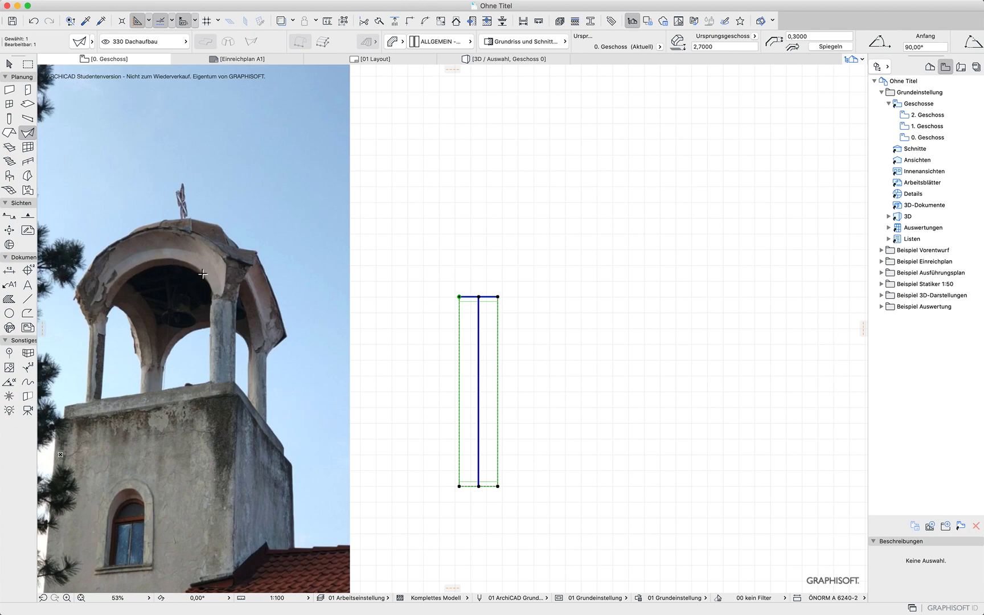
{"action": "left_click", "coordinate": [9, 63]}
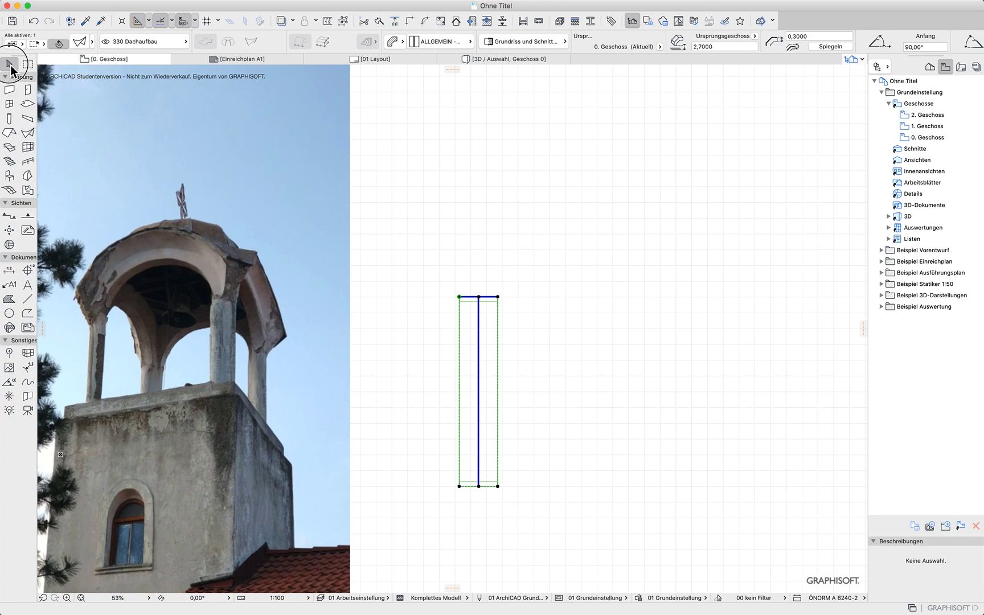
{"action": "key", "text": "Escape"}
{"action": "left_click_drag", "start_coordinate": [421, 351], "coordinate": [515, 262]}
{"action": "key", "text": "Delete"}
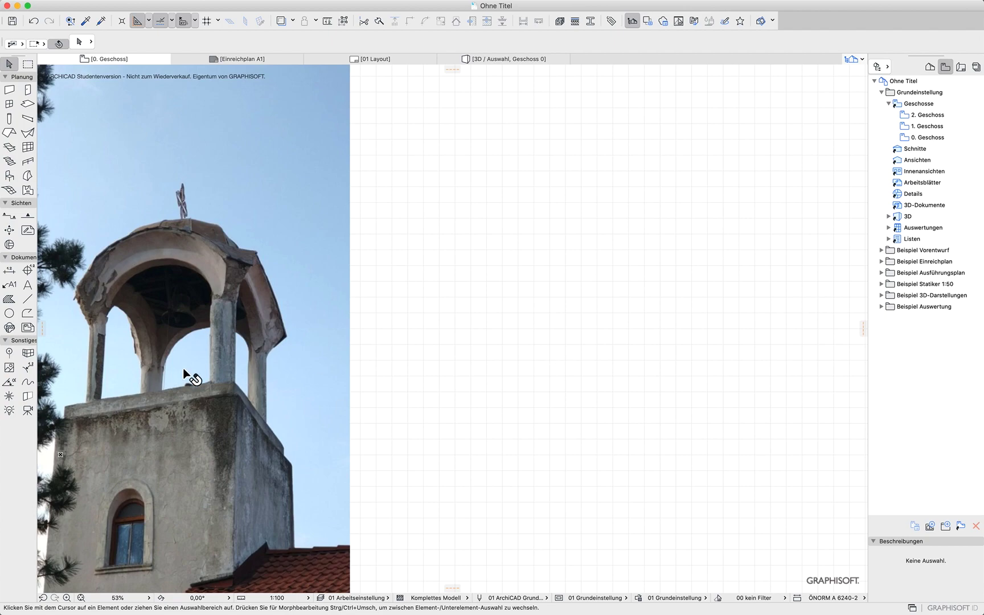
Draw a horizontal section line in the empty floor plan area, looking upward
{"action": "left_click", "coordinate": [10, 217]}
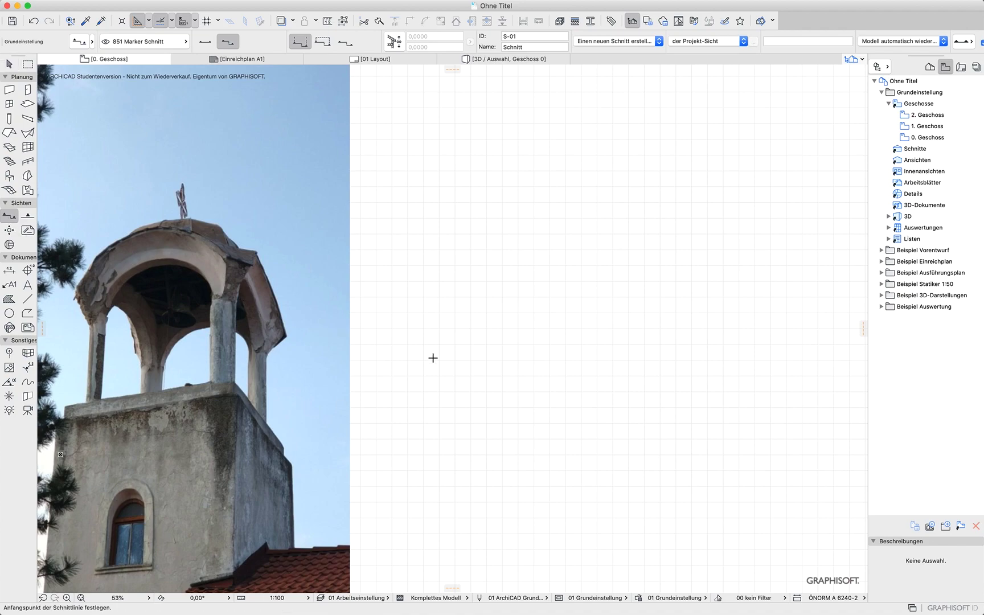
{"action": "left_click", "coordinate": [432, 401]}
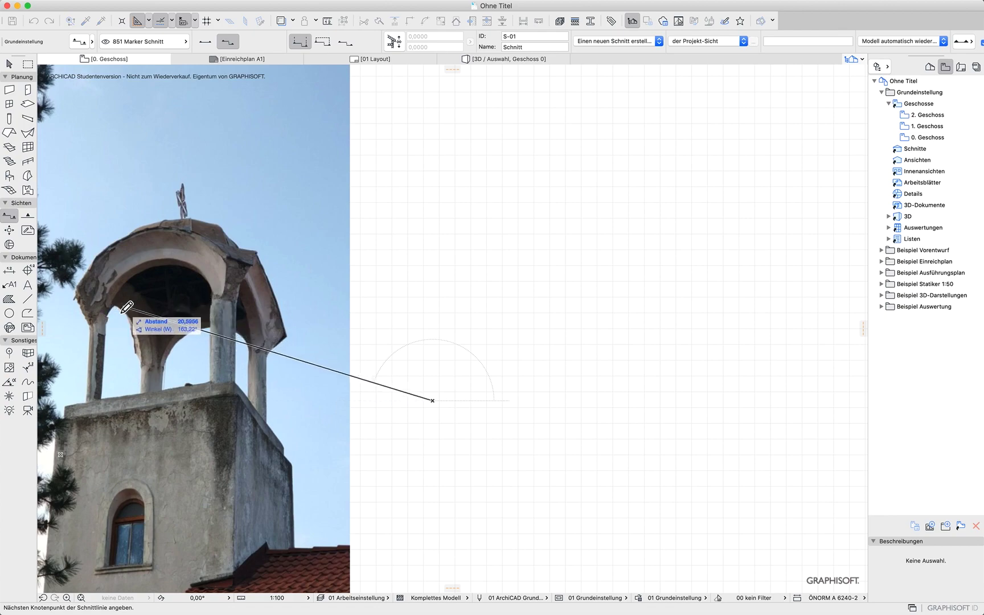
{"action": "left_click", "coordinate": [525, 401]}
{"action": "left_click", "coordinate": [531, 400]}
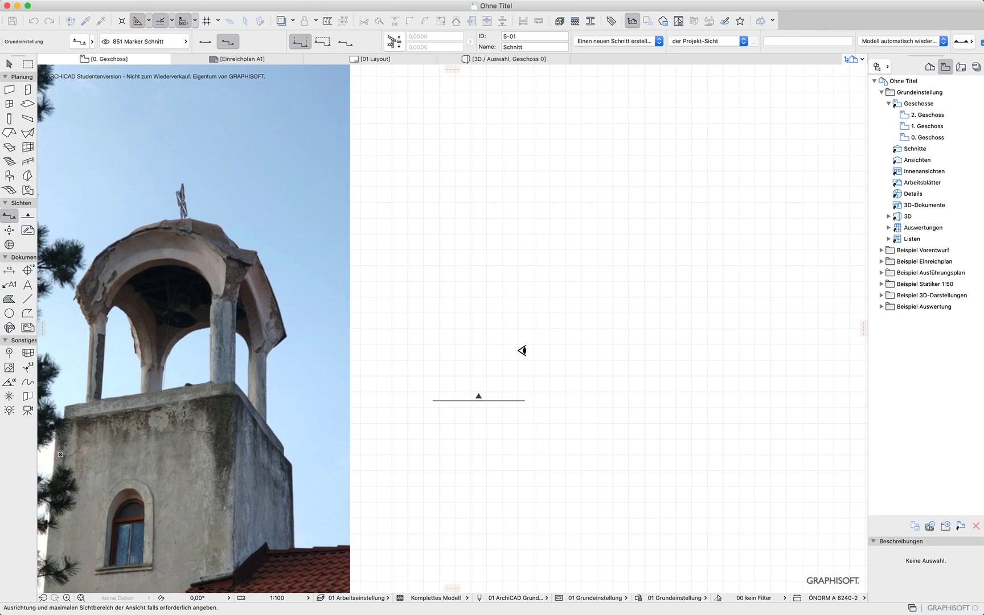
{"action": "left_click", "coordinate": [505, 300]}
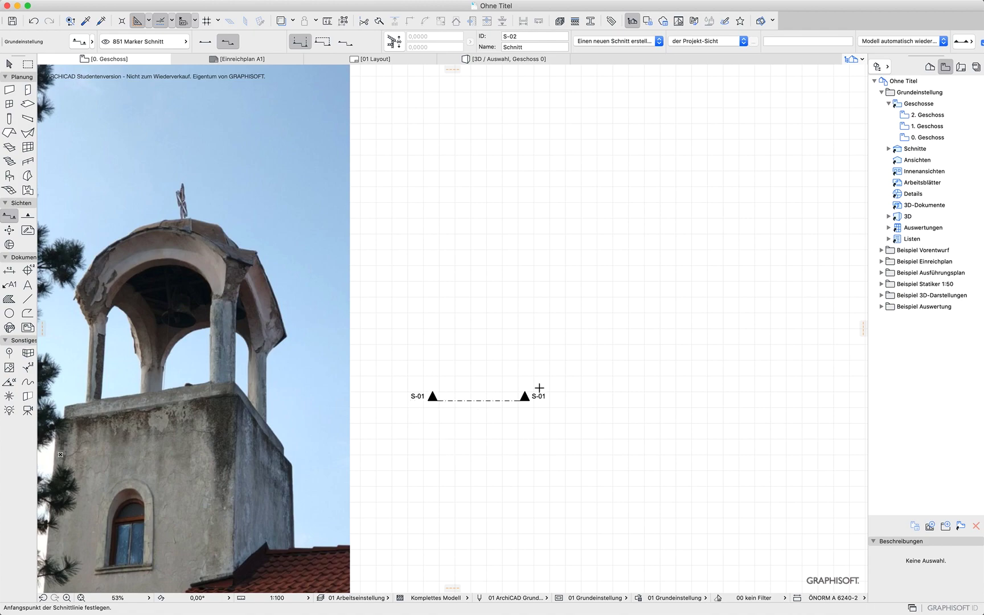
Open the S-01 section and paste the tower photo into it
{"action": "left_click", "coordinate": [889, 149]}
{"action": "left_click", "coordinate": [927, 160]}
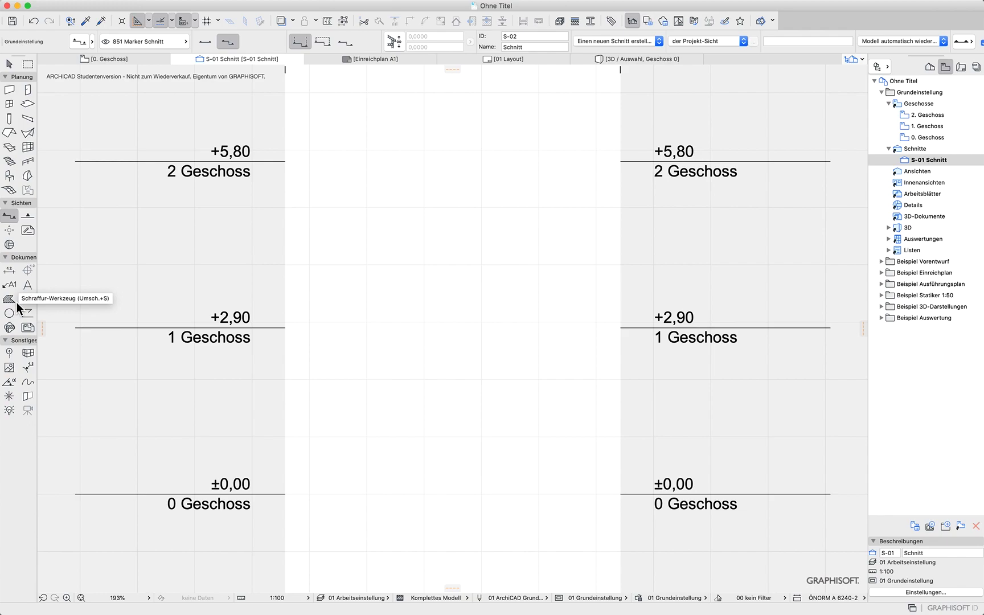
{"action": "key", "text": "super+v"}
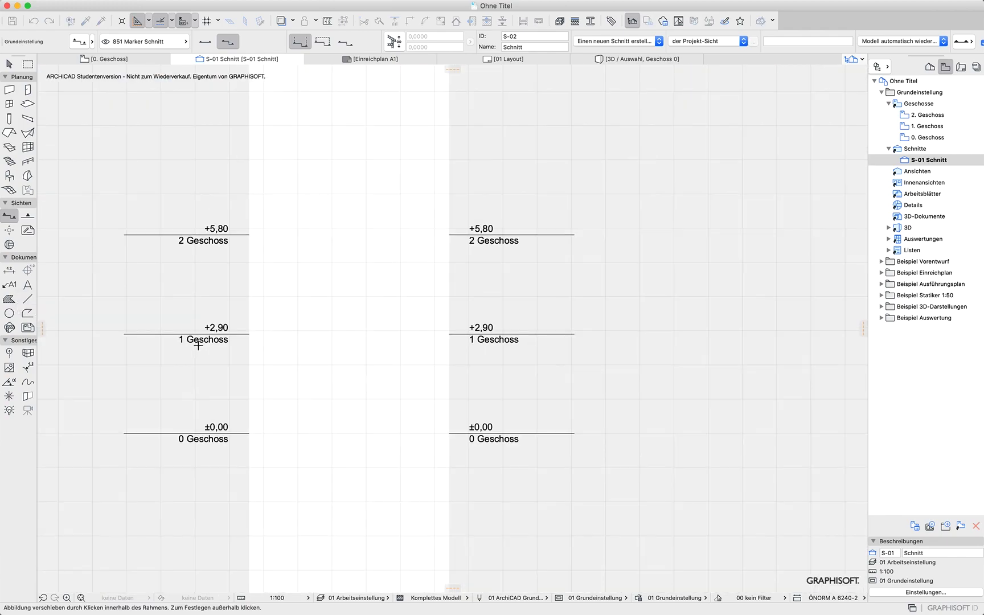
{"action": "scroll", "coordinate": [607, 313], "scroll_direction": "down", "scroll_amount": 2}
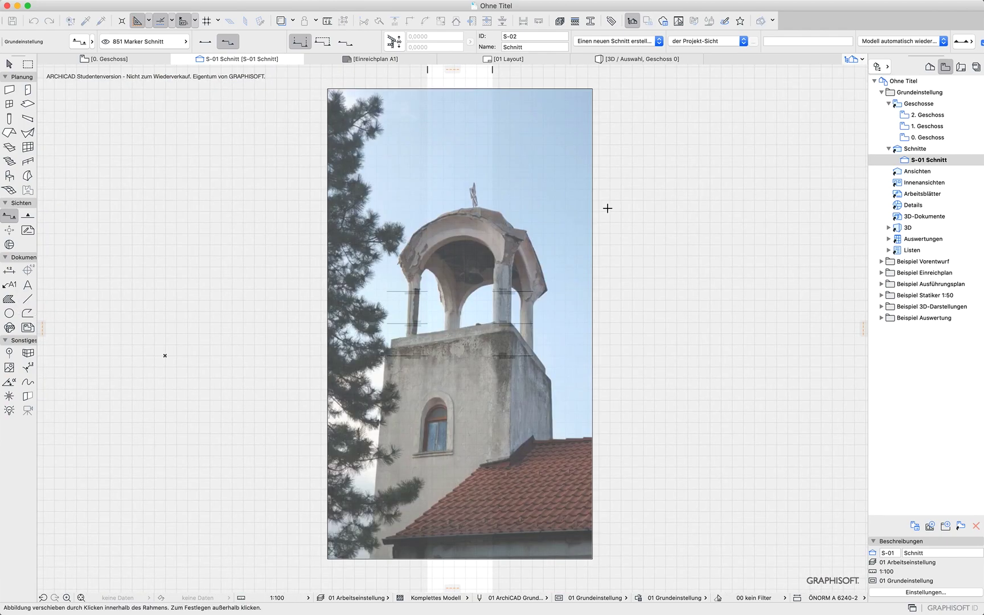
{"action": "left_click", "coordinate": [608, 120]}
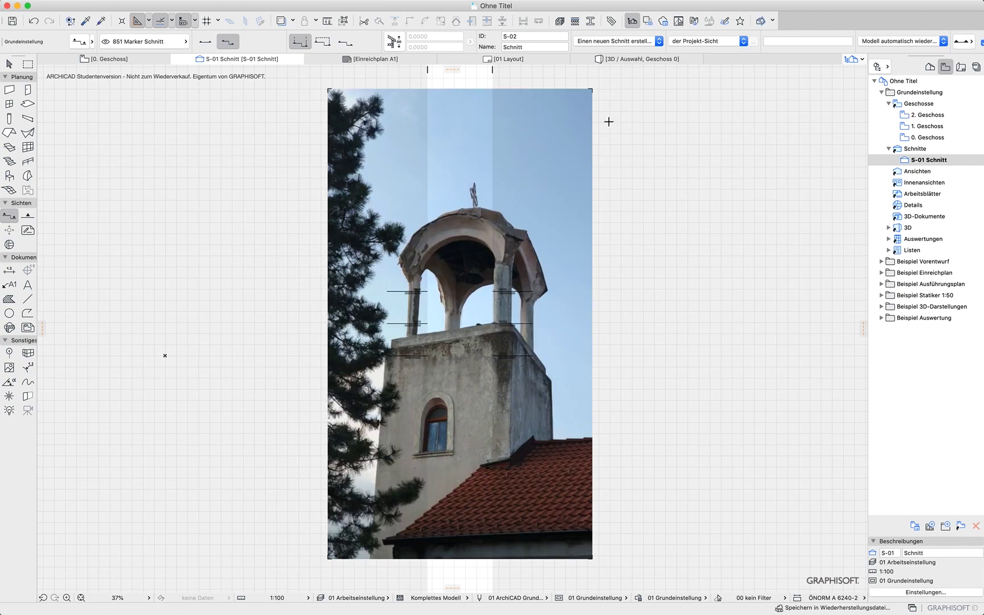
Scale the pasted photo down proportionally to about 13.6 × 7.7 m
{"action": "left_click", "coordinate": [592, 89]}
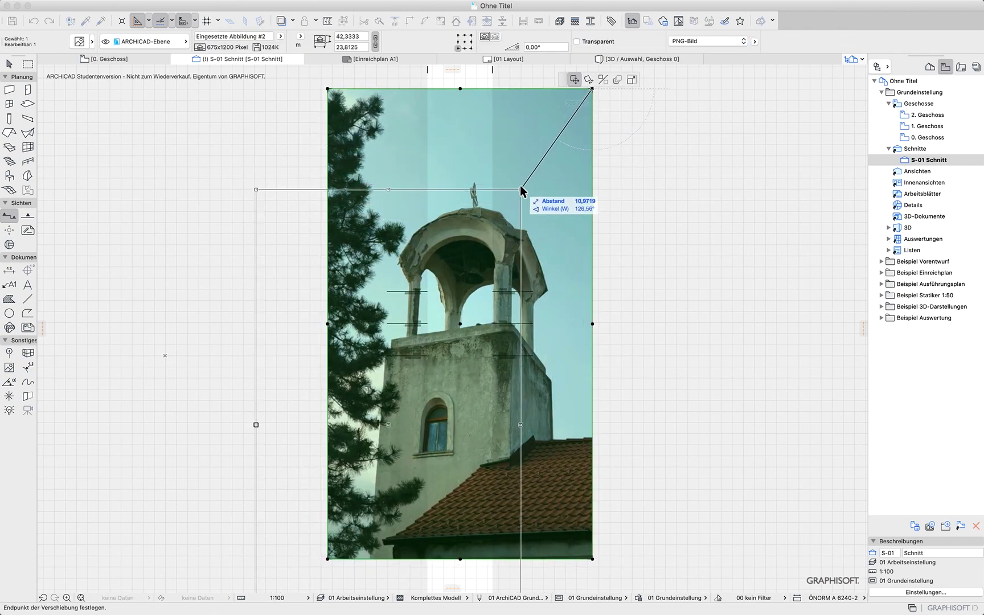
{"action": "left_click", "coordinate": [632, 80]}
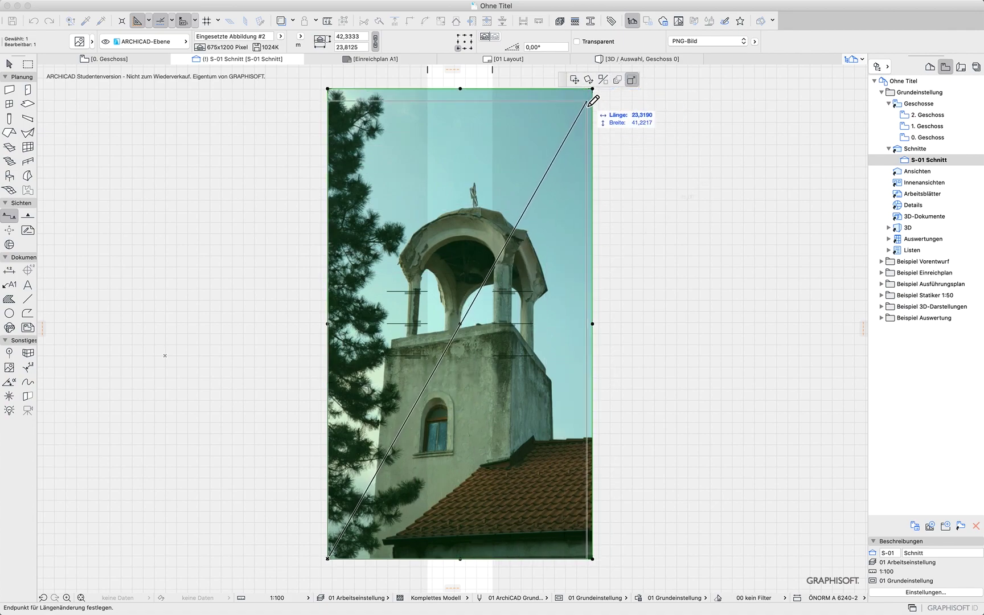
{"action": "scroll", "coordinate": [600, 229], "scroll_direction": "up", "scroll_amount": 3}
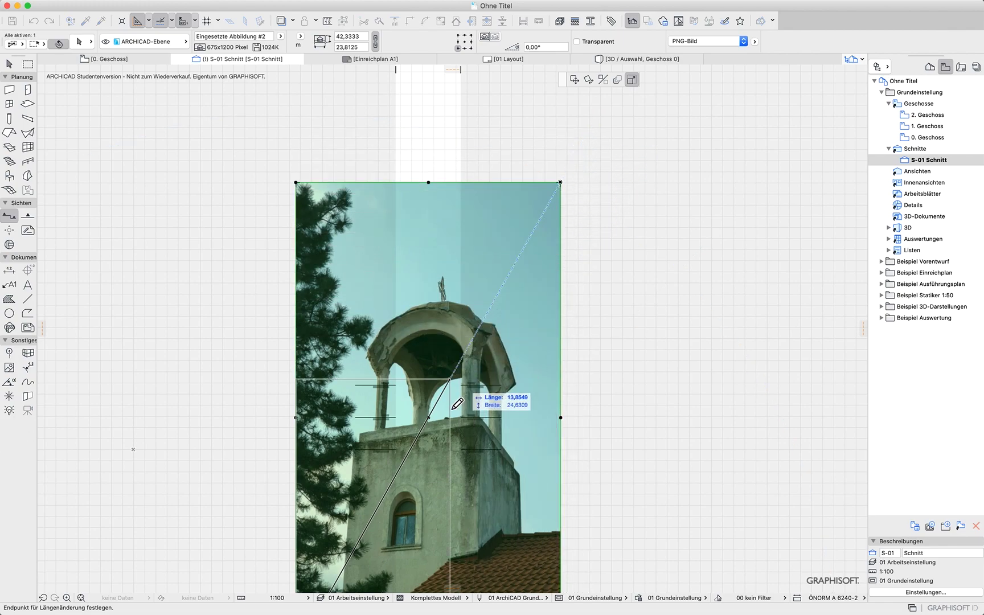
{"action": "left_click", "coordinate": [381, 502]}
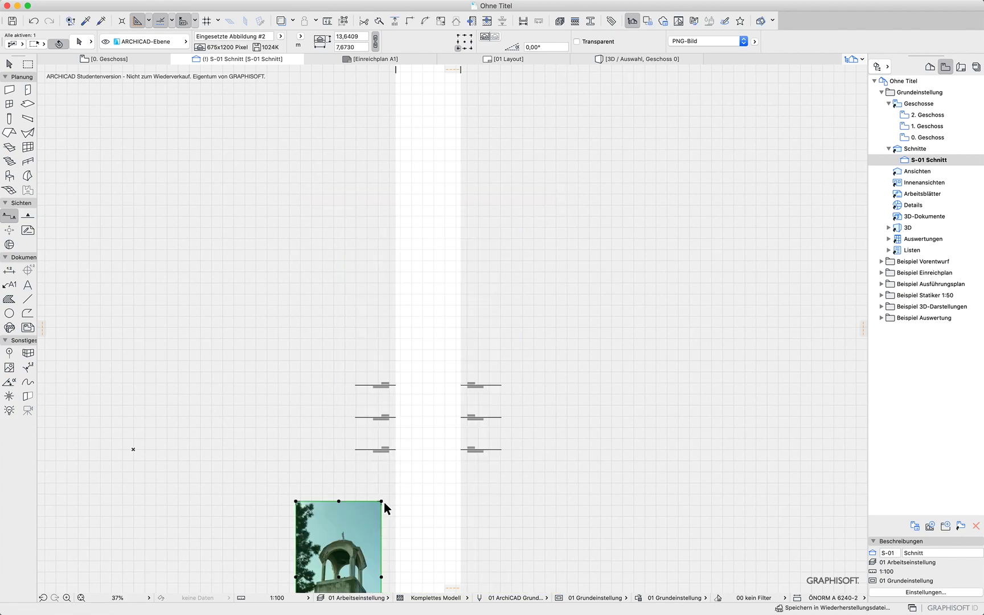
Move the scaled photo next to the section's storey level lines
{"action": "left_click", "coordinate": [347, 566]}
{"action": "left_click", "coordinate": [360, 424]}
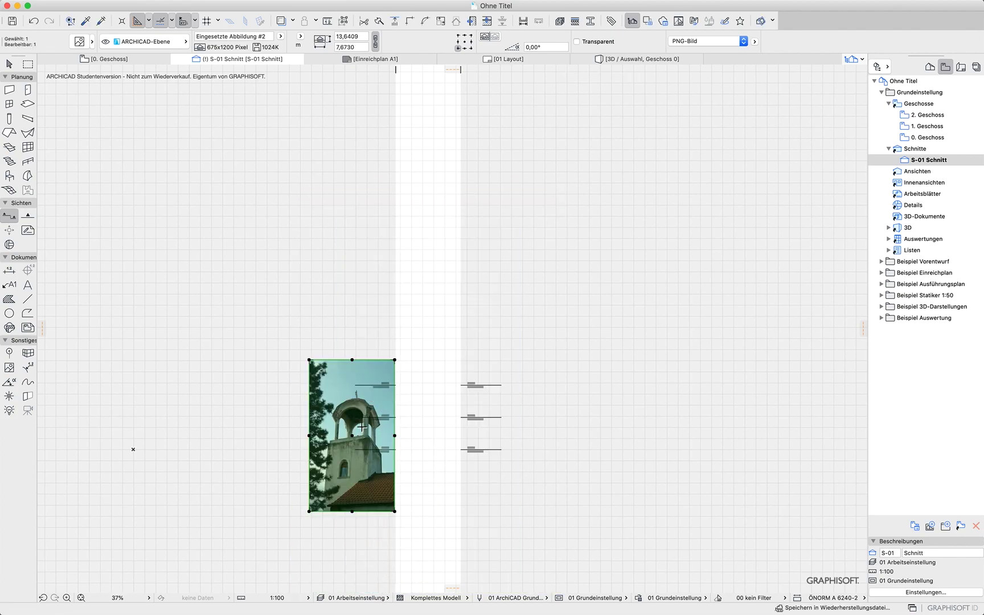
{"action": "scroll", "coordinate": [422, 417], "scroll_direction": "up", "scroll_amount": 5}
{"action": "middle_click_drag", "start_coordinate": [420, 451], "coordinate": [472, 314]}
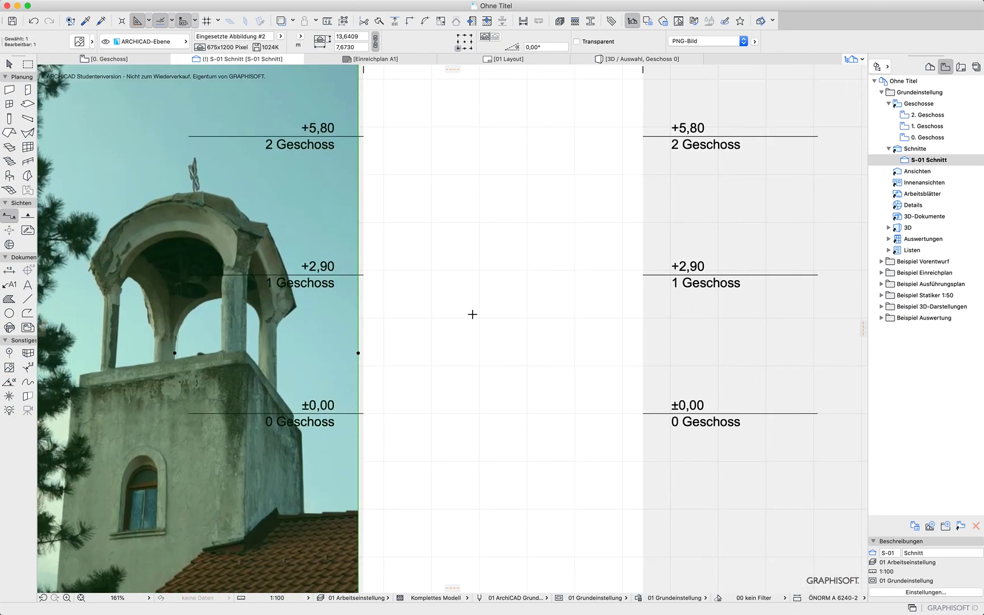
Draw a horizontal line 2,5 m long on the ±0,00 level with the Line tool
{"action": "left_click", "coordinate": [27, 299]}
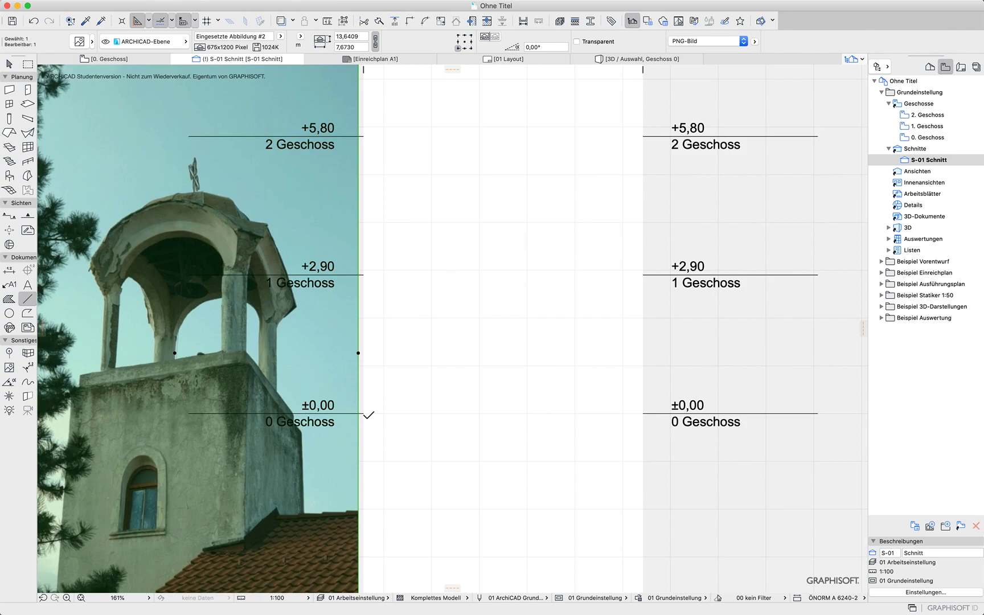
{"action": "left_click", "coordinate": [364, 414]}
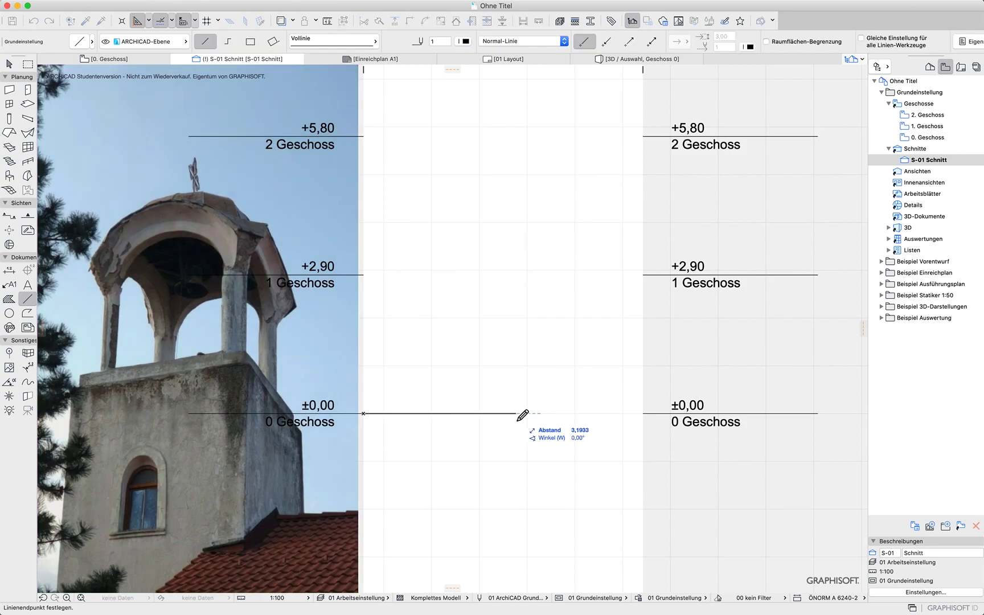
{"action": "left_click", "coordinate": [643, 413]}
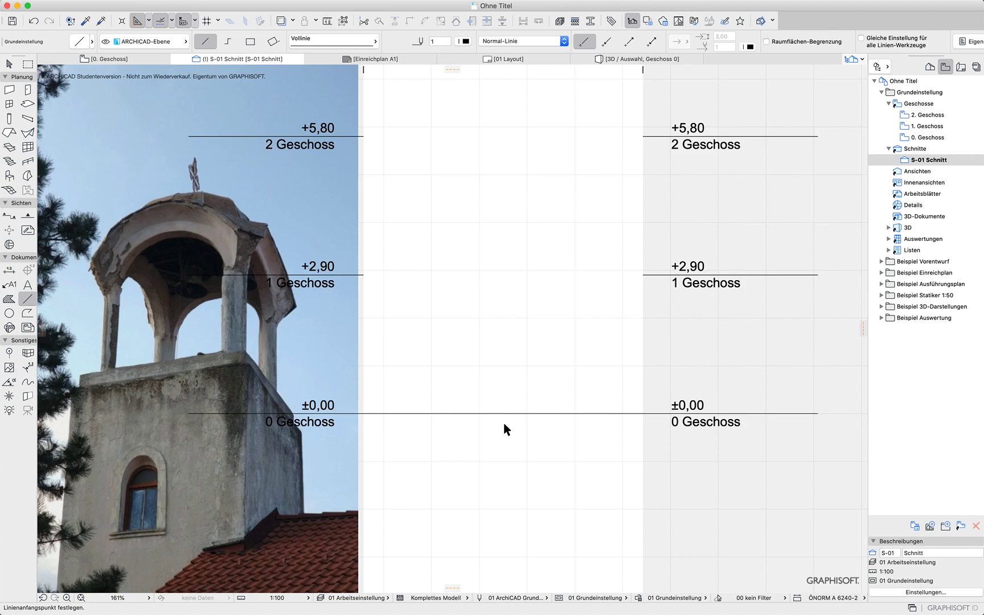
{"action": "left_click", "coordinate": [396, 413]}
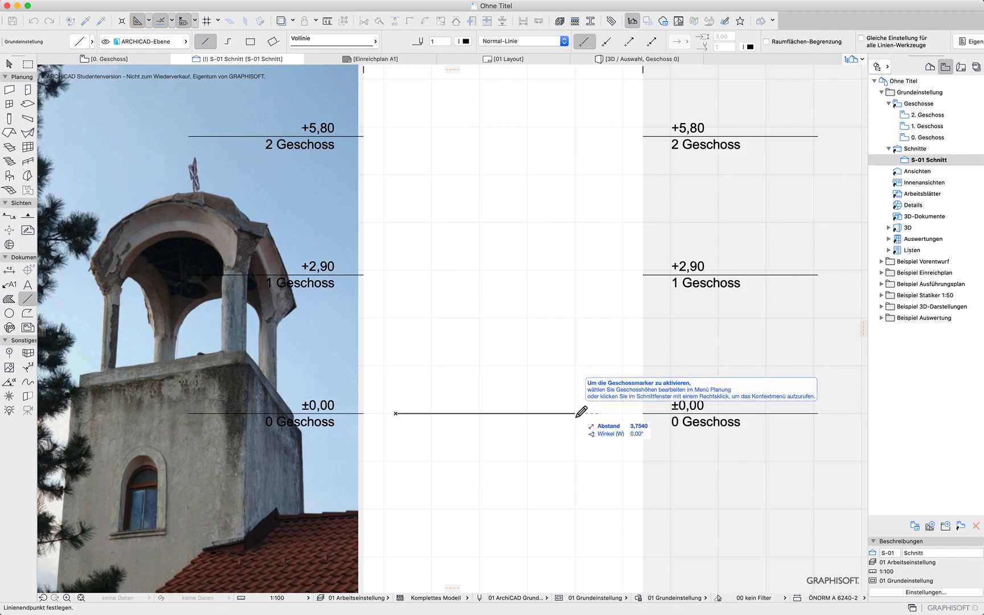
{"action": "type", "text": "2,5"}
{"action": "key", "text": "Return"}
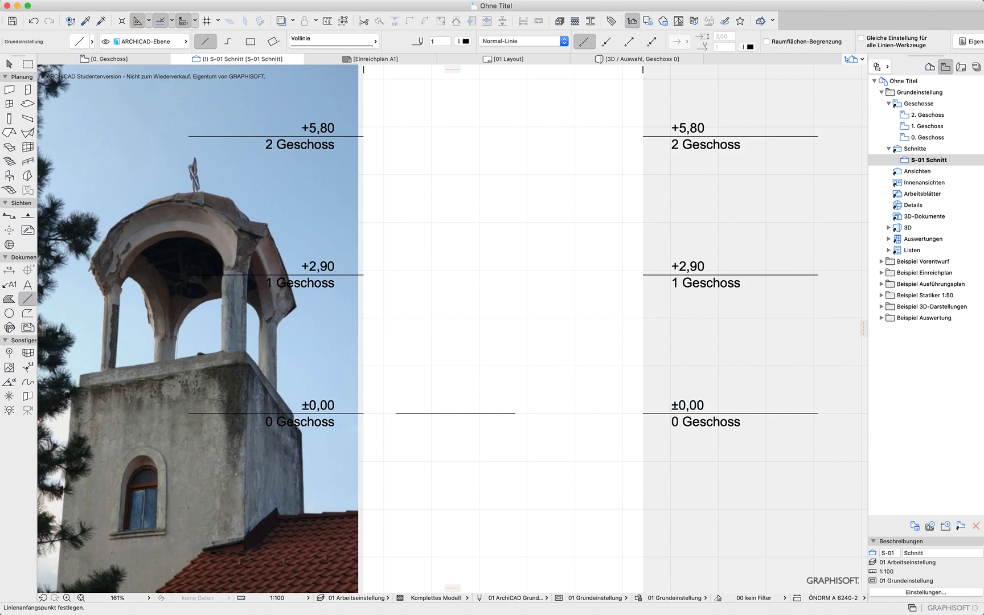
Draw a vertical line about 1 m up from the middle of the base line
{"action": "left_click", "coordinate": [455, 414]}
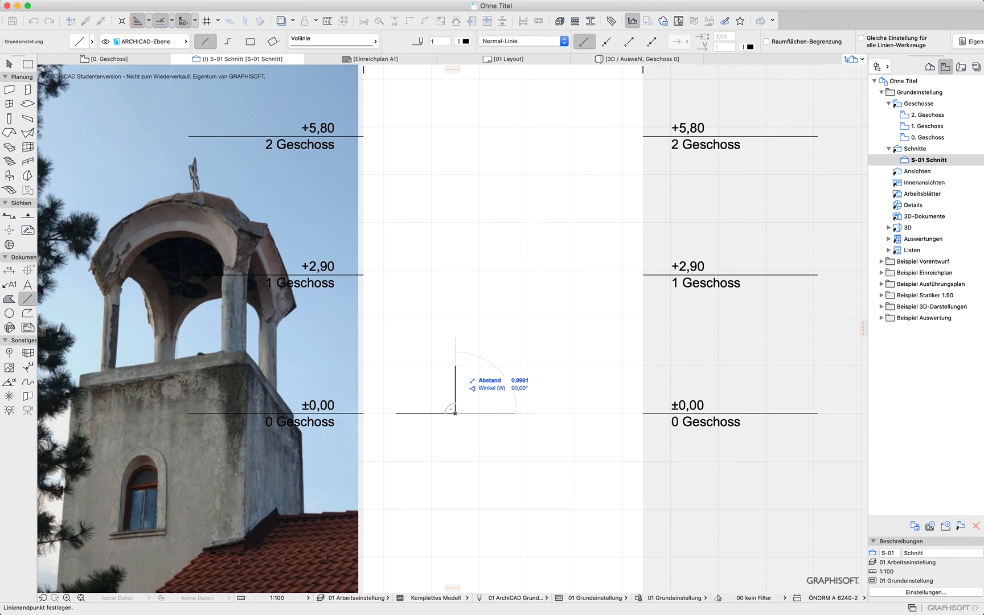
{"action": "left_click", "coordinate": [455, 366]}
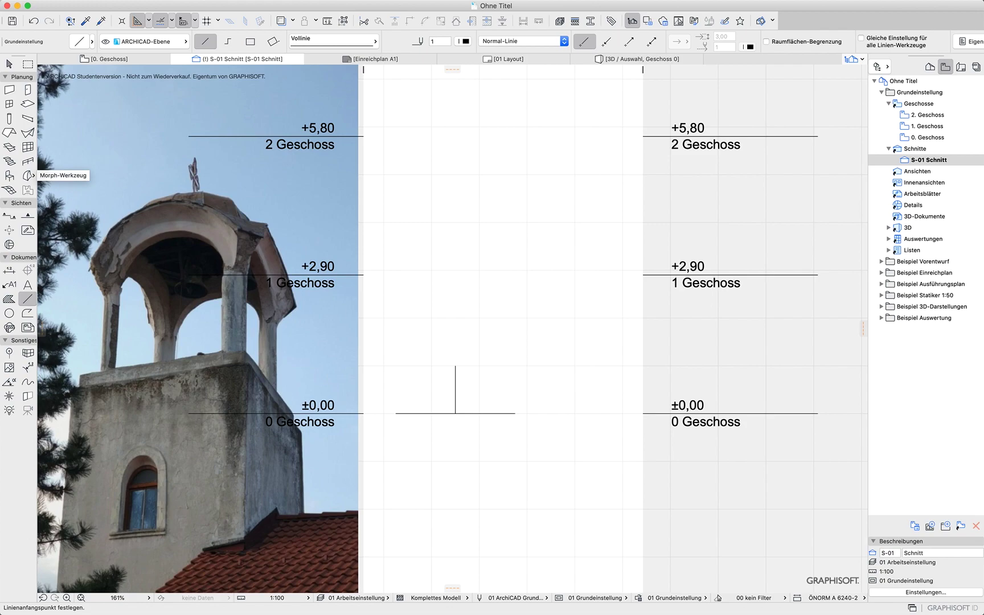
Draw an ellipse about 2,5 m wide and 2 m tall by its bounding frame with the Circle tool's ellipse method
{"action": "left_click", "coordinate": [9, 313]}
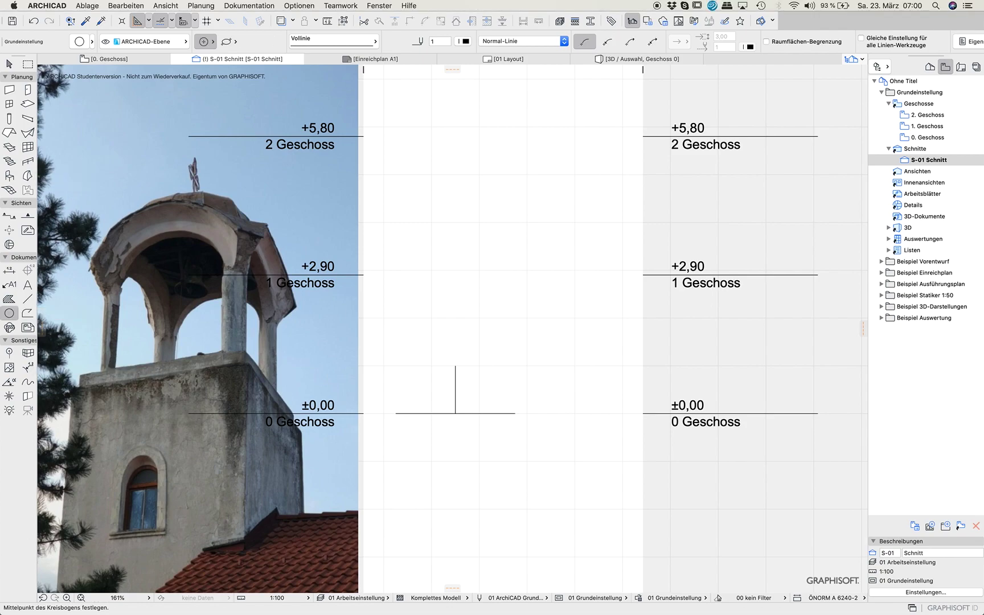
{"action": "left_click", "coordinate": [205, 41]}
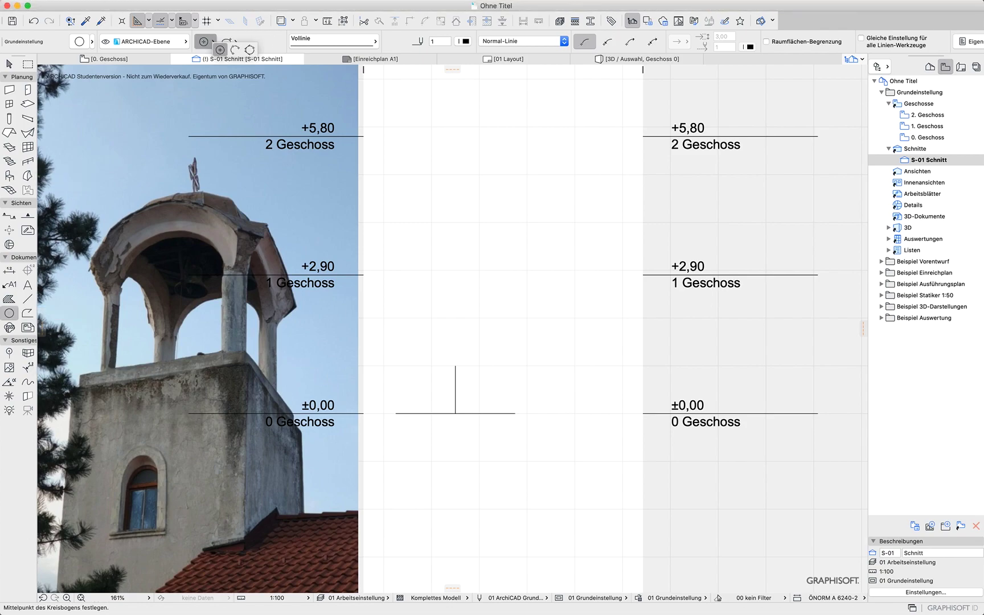
{"action": "left_click", "coordinate": [220, 50]}
{"action": "left_click", "coordinate": [226, 42]}
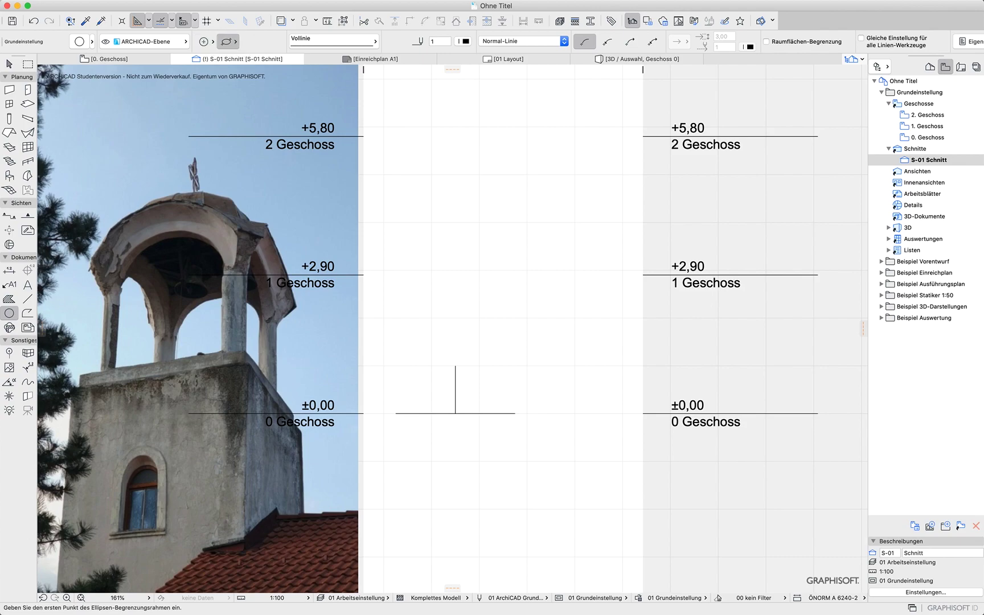
{"action": "left_click", "coordinate": [226, 41]}
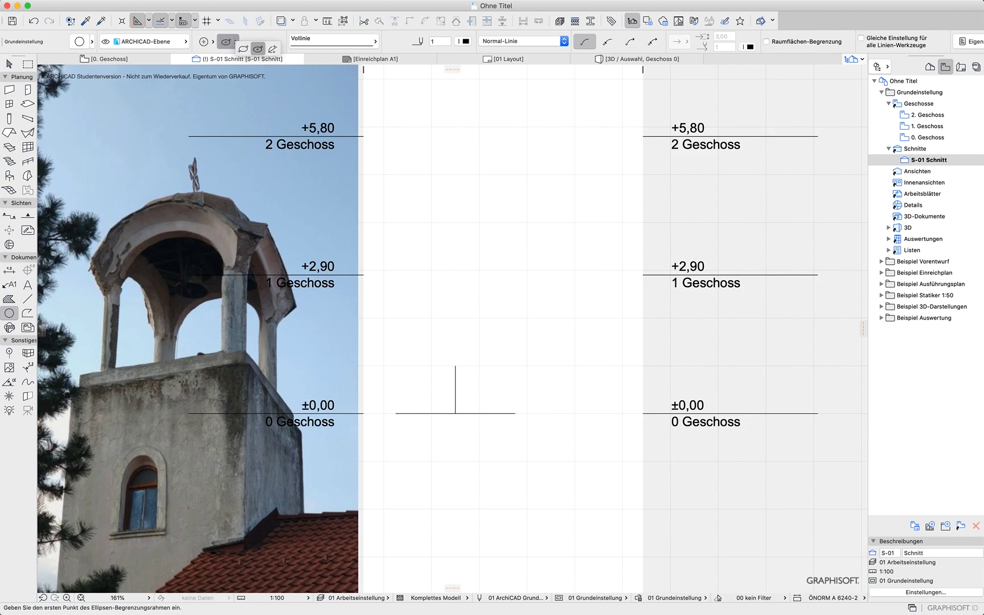
{"action": "left_click", "coordinate": [257, 49]}
{"action": "left_click", "coordinate": [396, 413]}
{"action": "left_click", "coordinate": [455, 413]}
{"action": "left_click", "coordinate": [455, 366]}
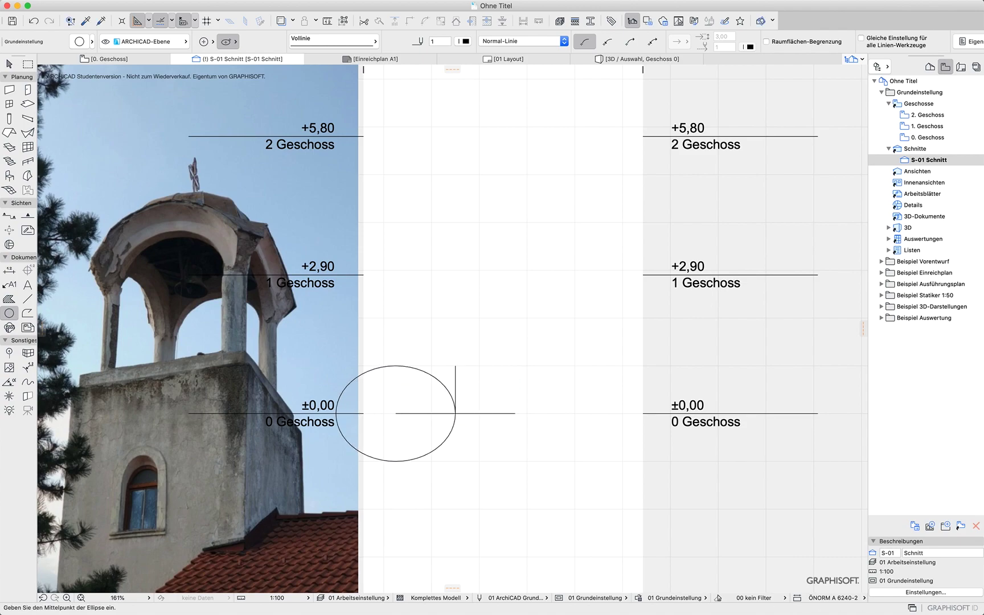
Move the ellipse so its centre sits on the foot of the vertical line
{"action": "left_click", "coordinate": [9, 64]}
{"action": "left_click", "coordinate": [396, 366]}
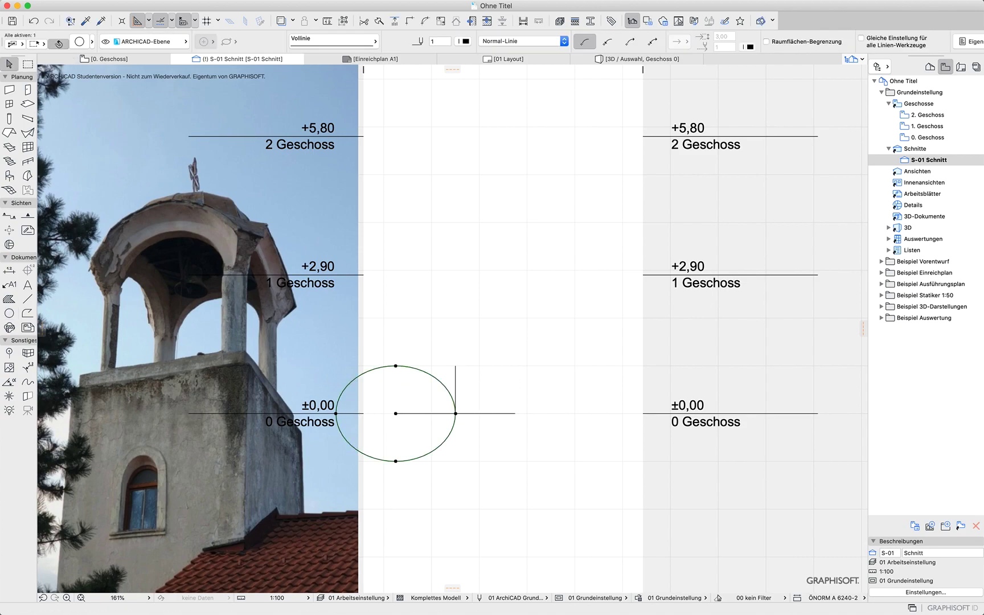
{"action": "left_click", "coordinate": [396, 413]}
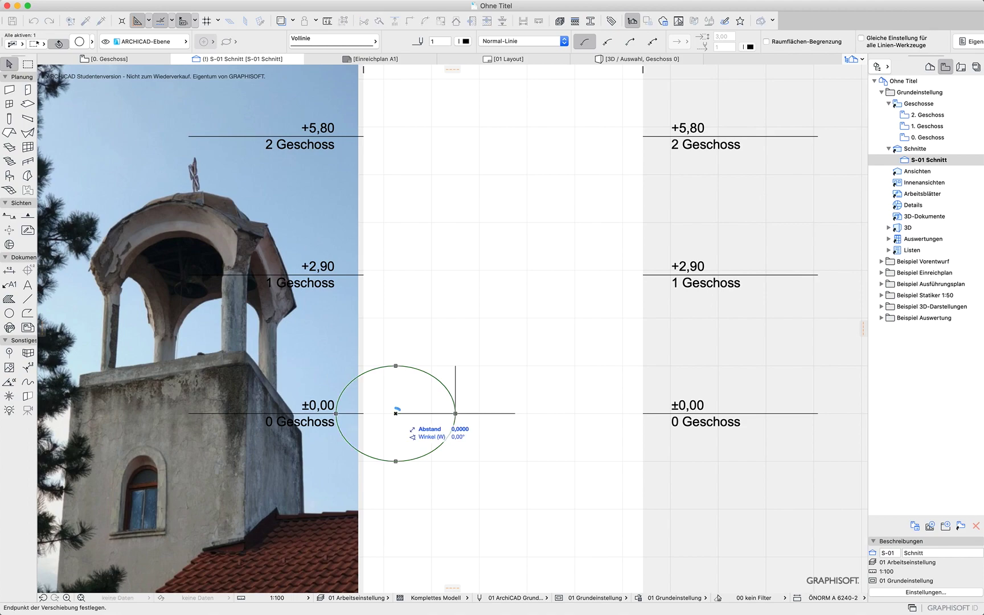
{"action": "left_click", "coordinate": [456, 413]}
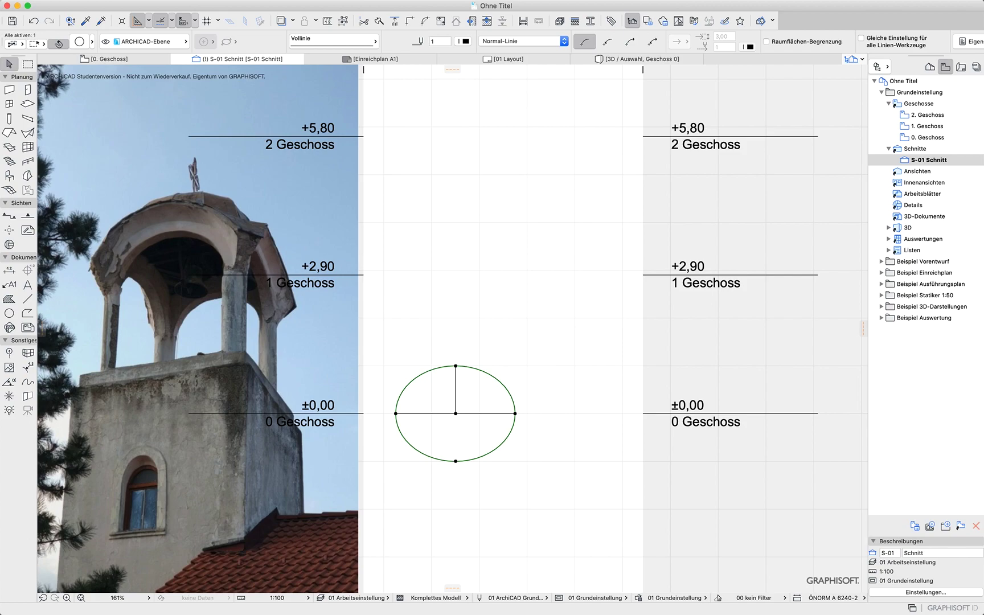
Extend the vertical line upward with a 0,25 m line from its top end
{"action": "left_click", "coordinate": [27, 298]}
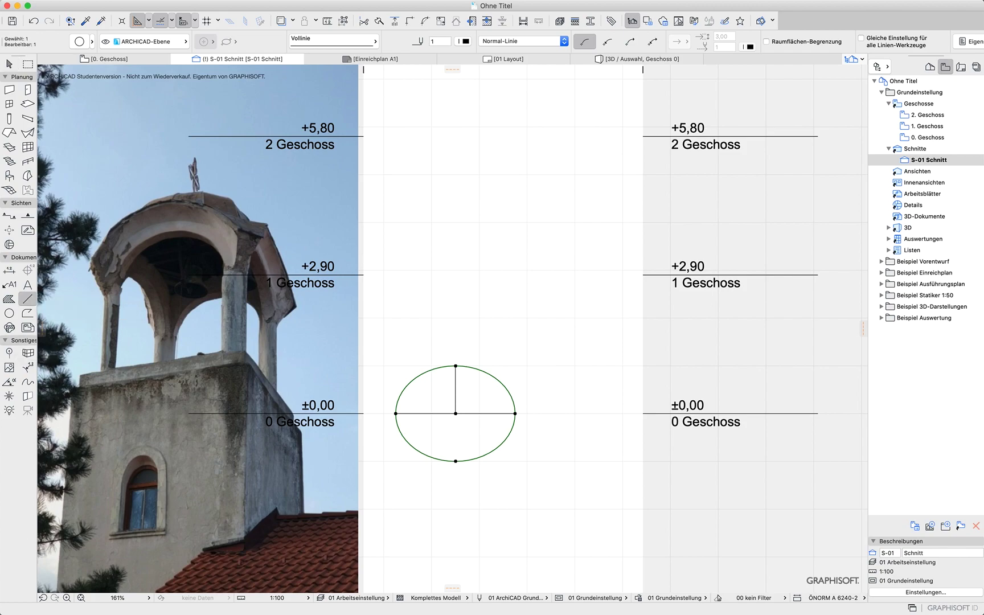
{"action": "left_click", "coordinate": [455, 365]}
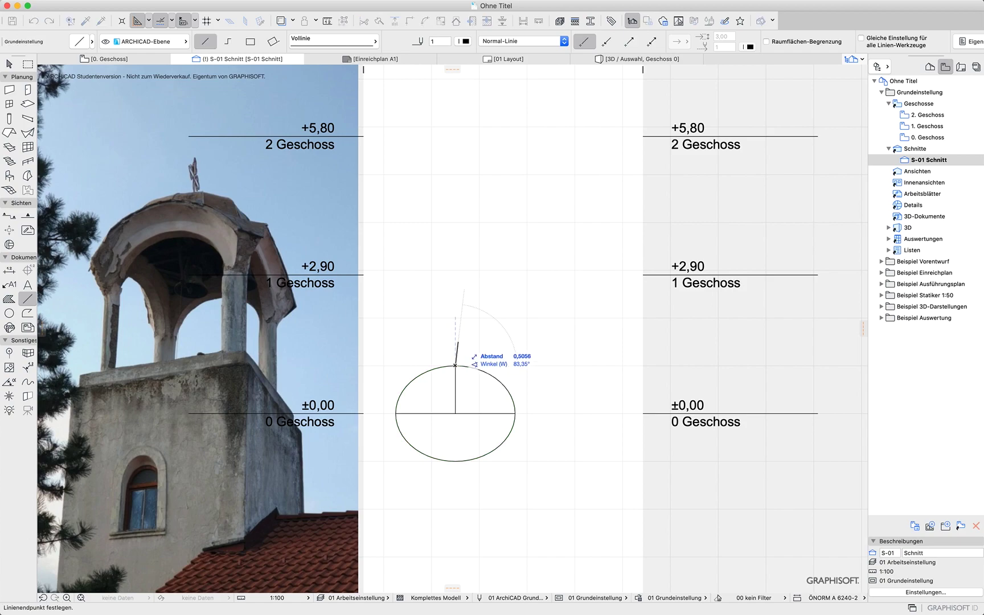
{"action": "type", "text": ",25"}
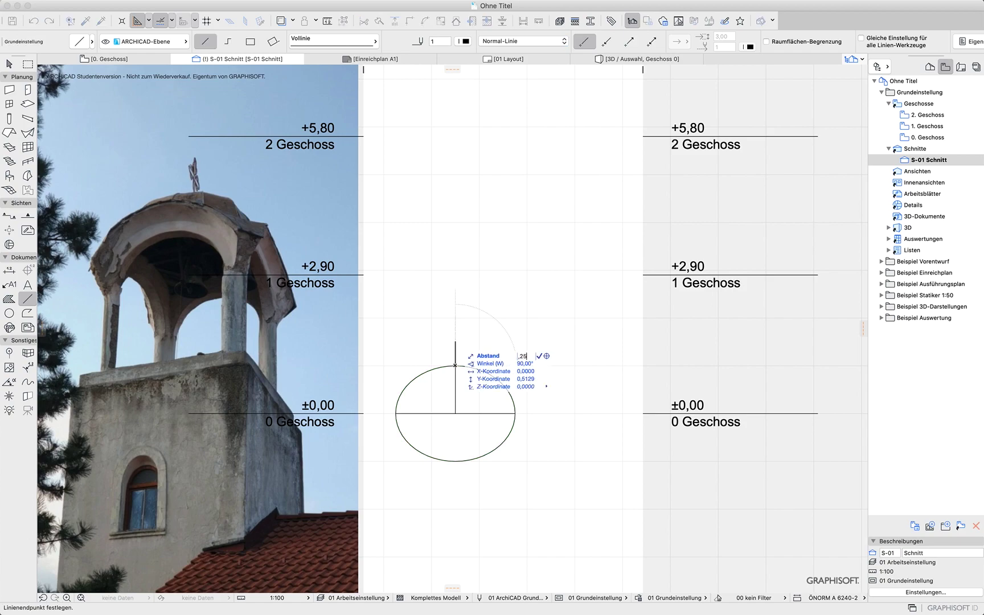
{"action": "key", "text": "Return"}
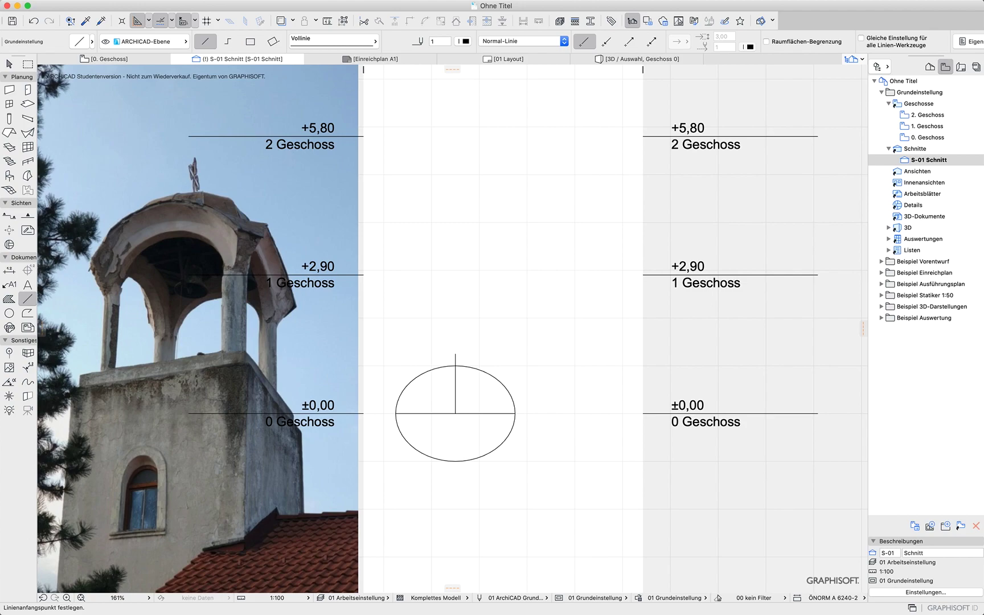
{"action": "type", "text": ",25"}
{"action": "key", "text": "Return"}
{"action": "left_click", "coordinate": [9, 313]}
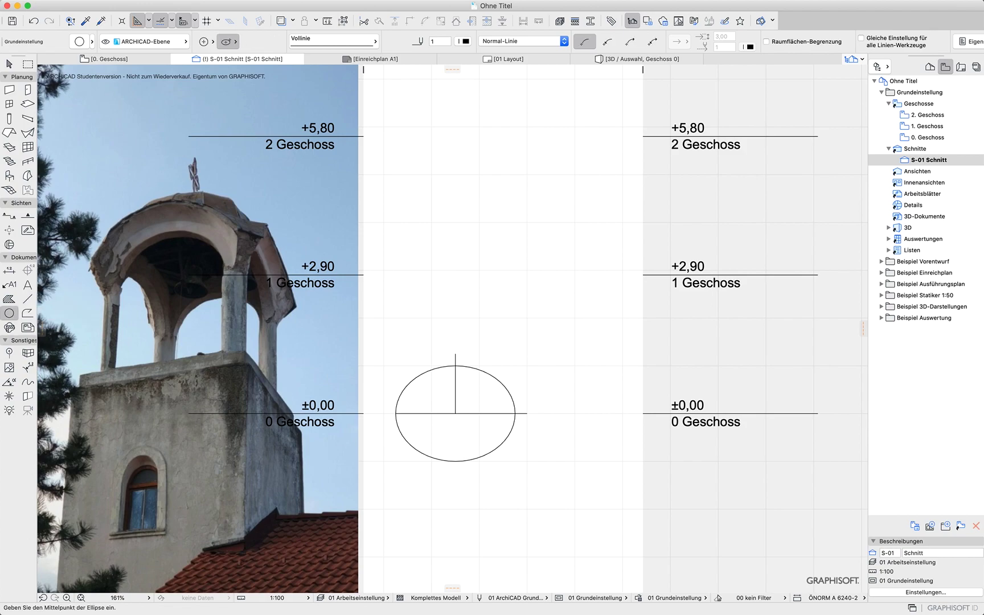
{"action": "left_click", "coordinate": [396, 413]}
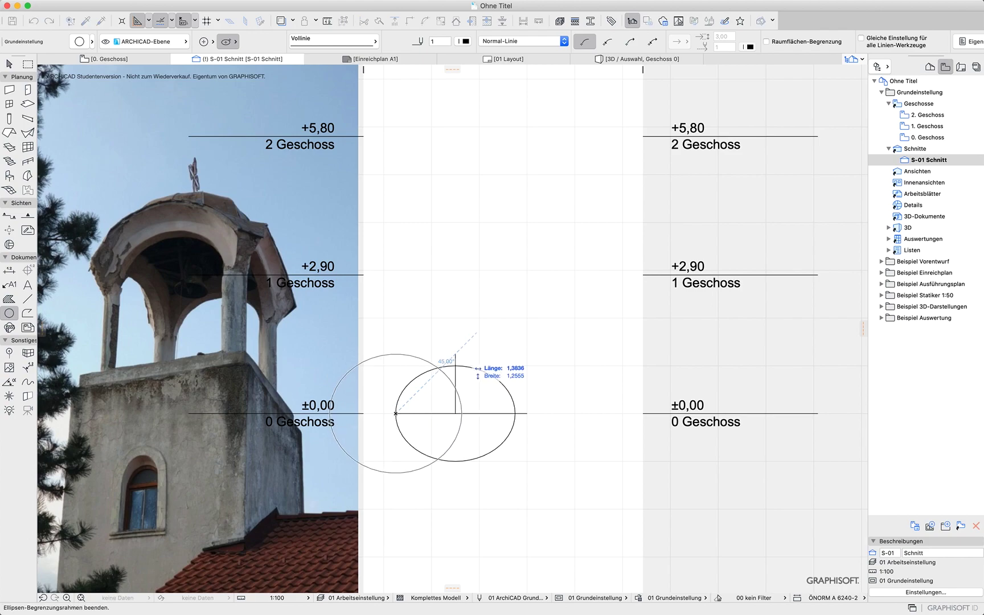
{"action": "left_click", "coordinate": [452, 393]}
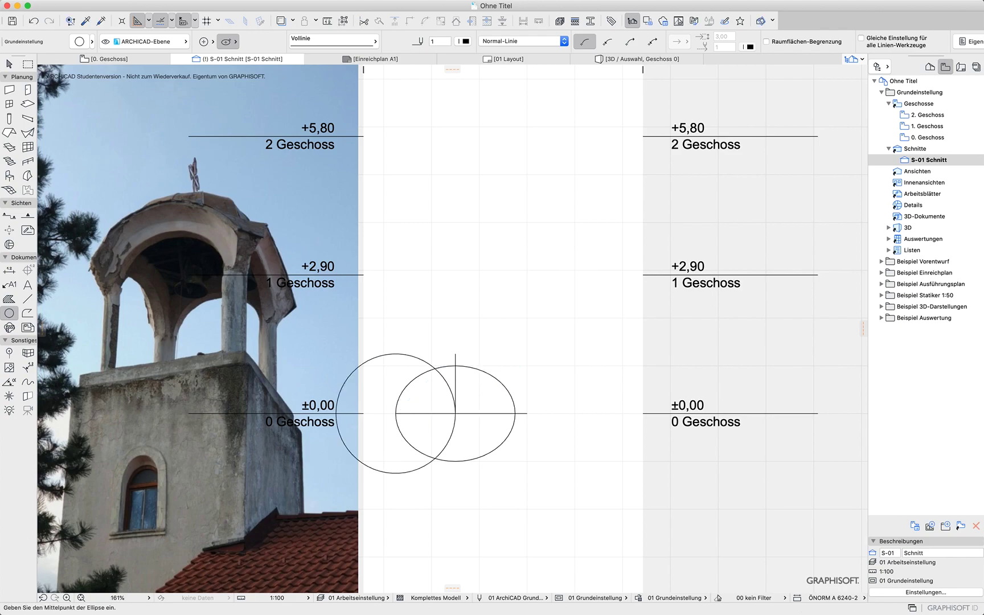
{"action": "key", "text": "super+z"}
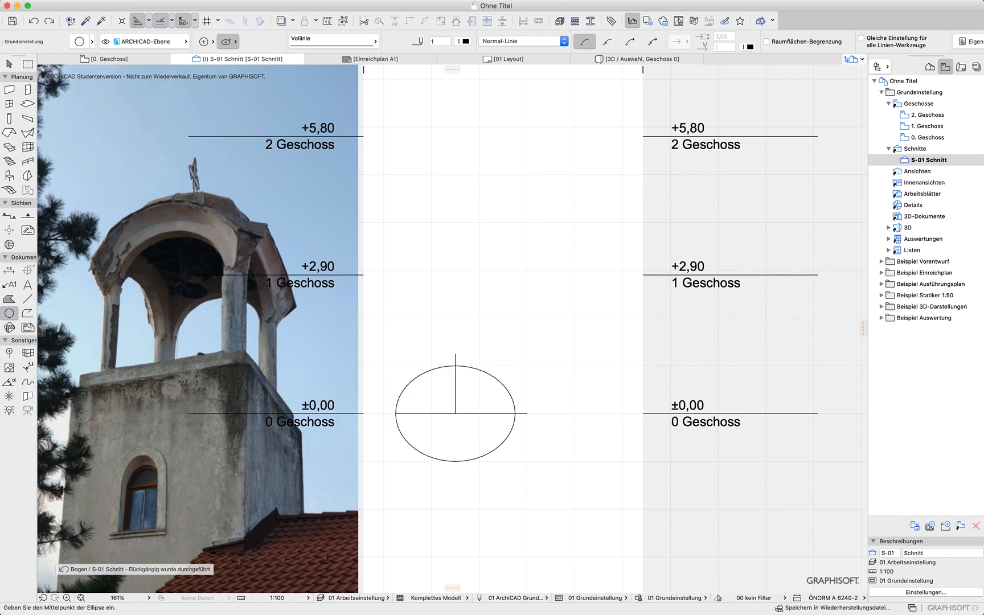
Draw an outer ellipse about 3 m wide and 2,5 m tall and centre it on the vertical line's foot
{"action": "left_click", "coordinate": [527, 414]}
{"action": "left_click", "coordinate": [455, 414]}
{"action": "left_click", "coordinate": [455, 354]}
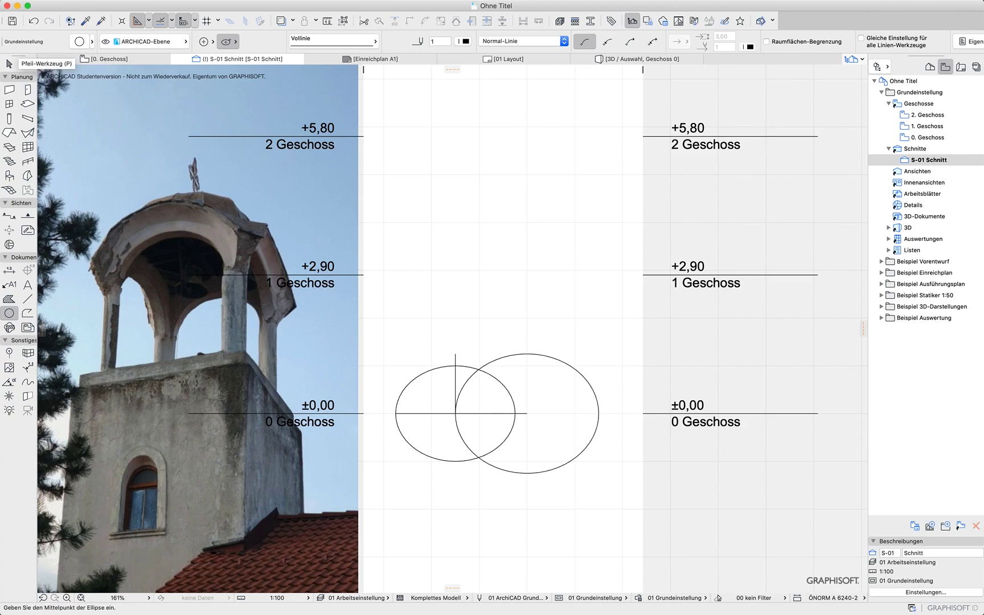
{"action": "left_click", "coordinate": [9, 64]}
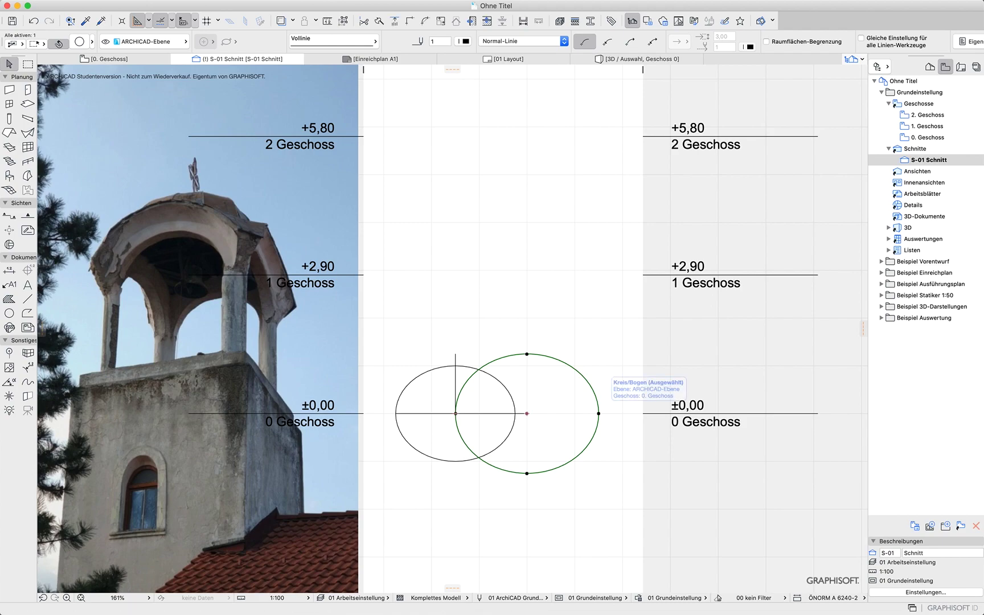
{"action": "key", "text": "super+d"}
{"action": "left_click", "coordinate": [527, 413]}
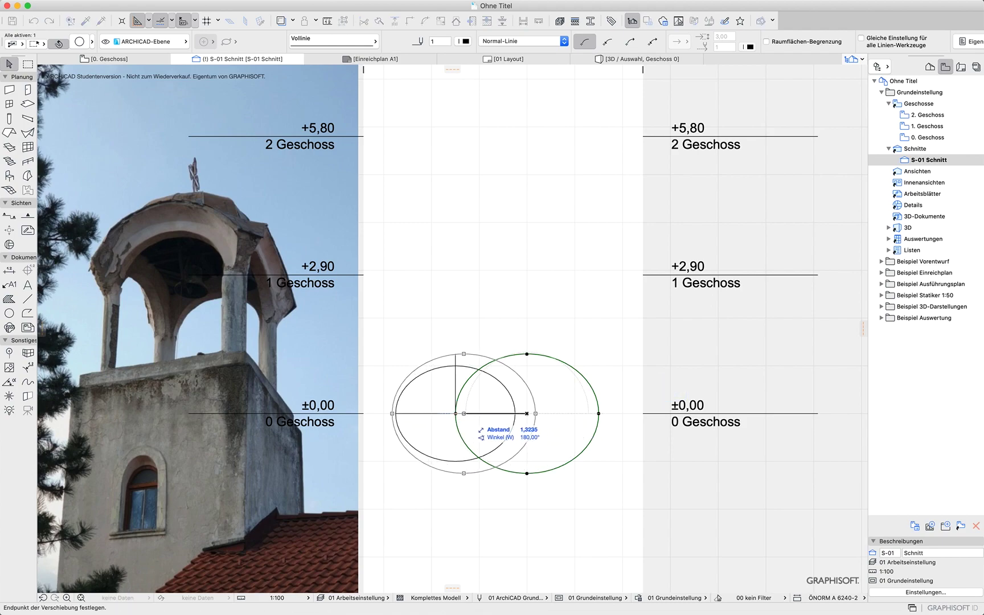
{"action": "left_click", "coordinate": [456, 413]}
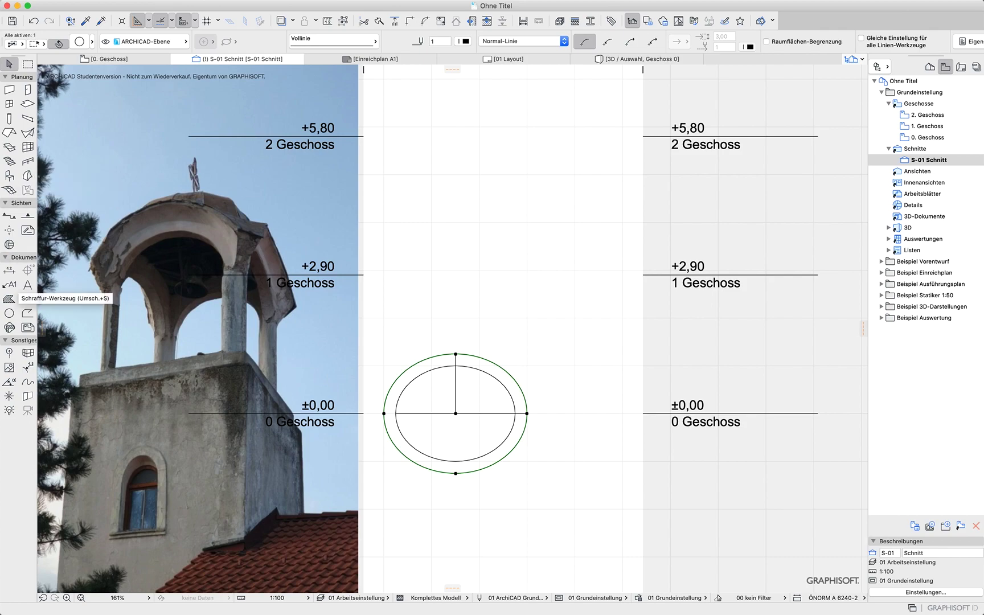
{"action": "left_click", "coordinate": [9, 299]}
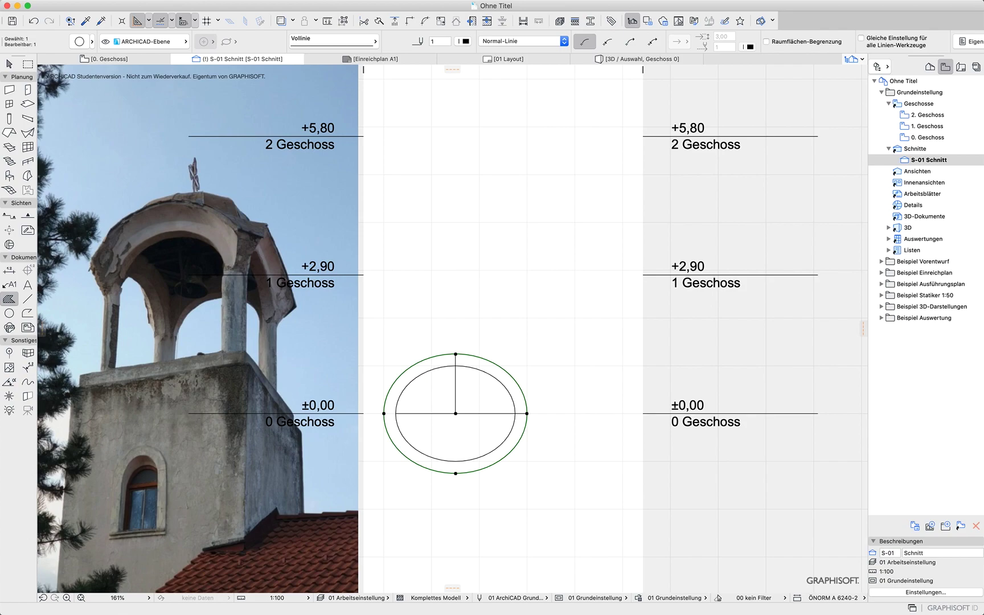
{"action": "left_click", "coordinate": [9, 63]}
{"action": "key", "text": "Escape"}
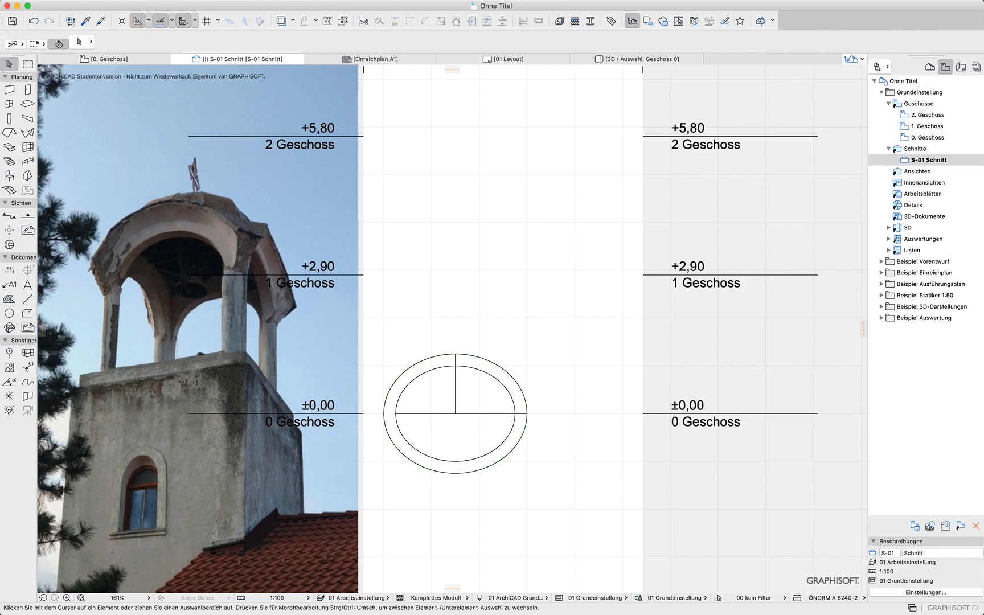
{"action": "left_click", "coordinate": [456, 360]}
{"action": "key", "text": "Escape"}
{"action": "left_click", "coordinate": [521, 413]}
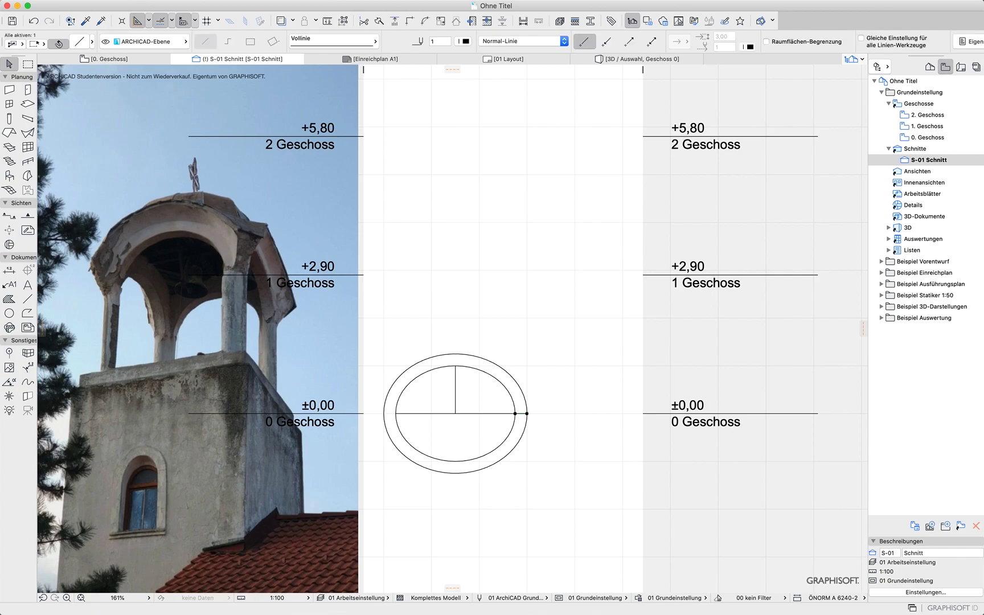
{"action": "key", "text": "super+alt+m"}
{"action": "left_click", "coordinate": [456, 413]}
{"action": "left_click", "coordinate": [456, 460]}
{"action": "key", "text": "Escape"}
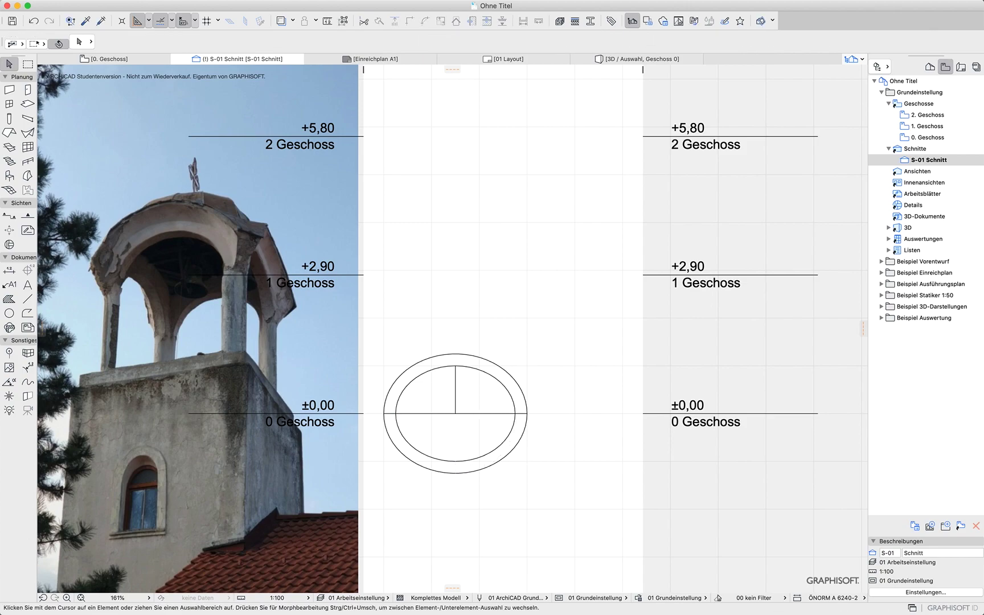
Split both ellipses along the ±0,00 base line and delete their lower halves
{"action": "left_click_drag", "start_coordinate": [559, 421], "coordinate": [402, 502]}
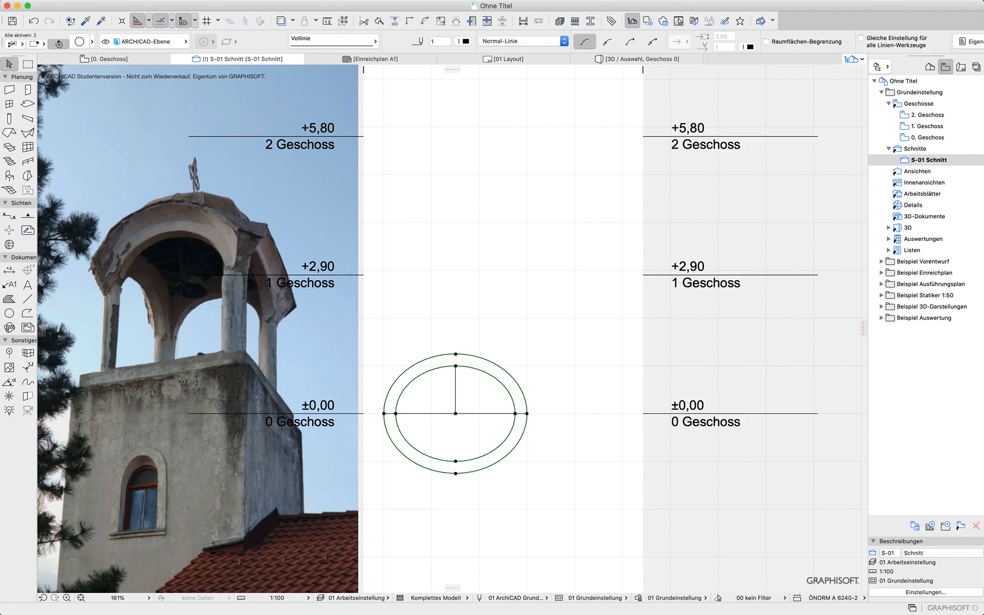
{"action": "left_click", "coordinate": [379, 21]}
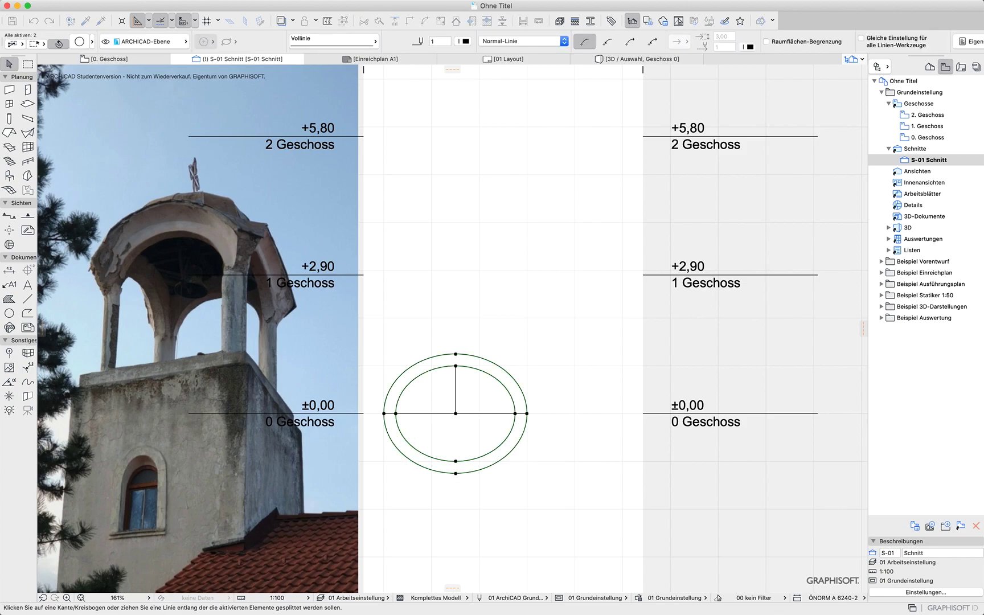
{"action": "left_click", "coordinate": [527, 414]}
{"action": "left_click", "coordinate": [384, 413]}
{"action": "left_click", "coordinate": [414, 443]}
{"action": "key", "text": "Delete"}
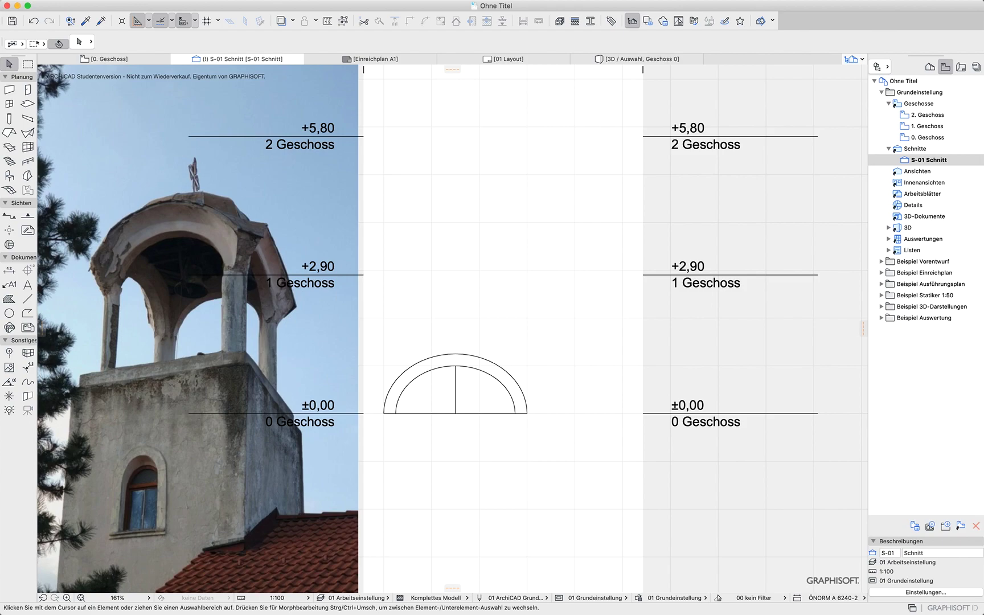
Create a Morph from the half-ring between the two arcs with the building material Verputz, Kalk
{"action": "left_click", "coordinate": [27, 176]}
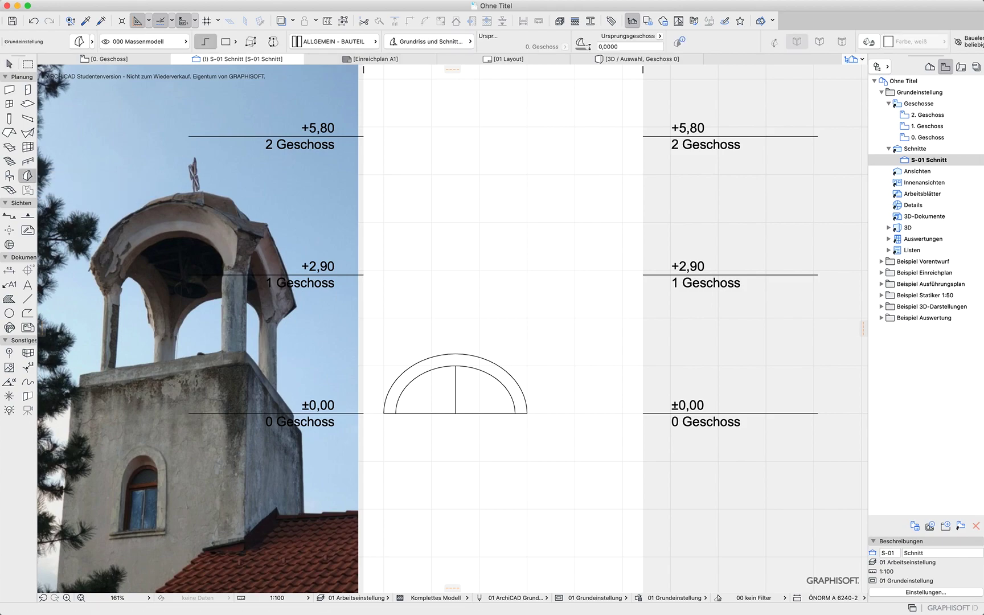
{"action": "left_click", "coordinate": [334, 42]}
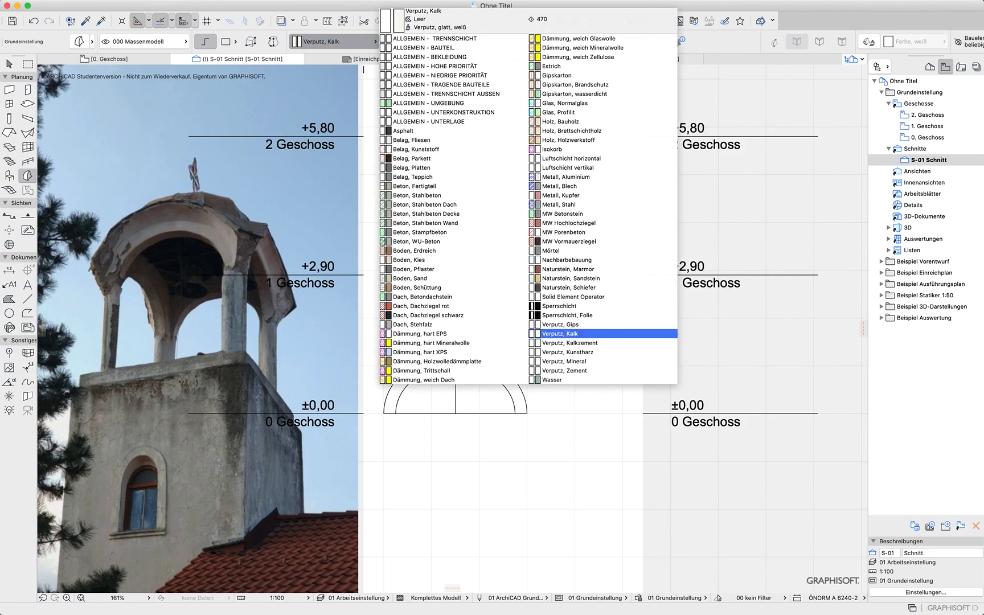
{"action": "left_click", "coordinate": [569, 333]}
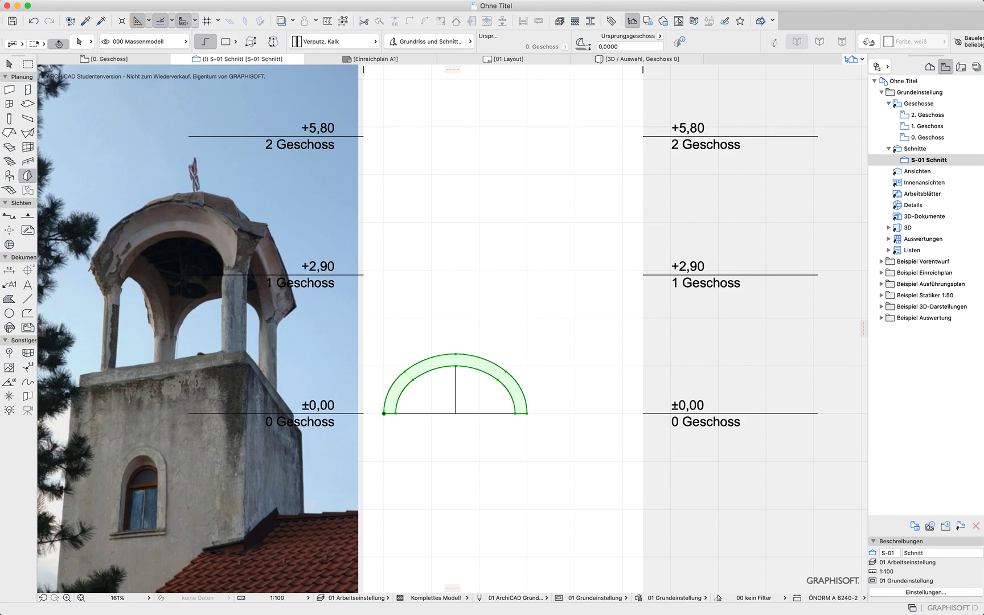
{"action": "left_click", "coordinate": [456, 354], "text": "shift"}
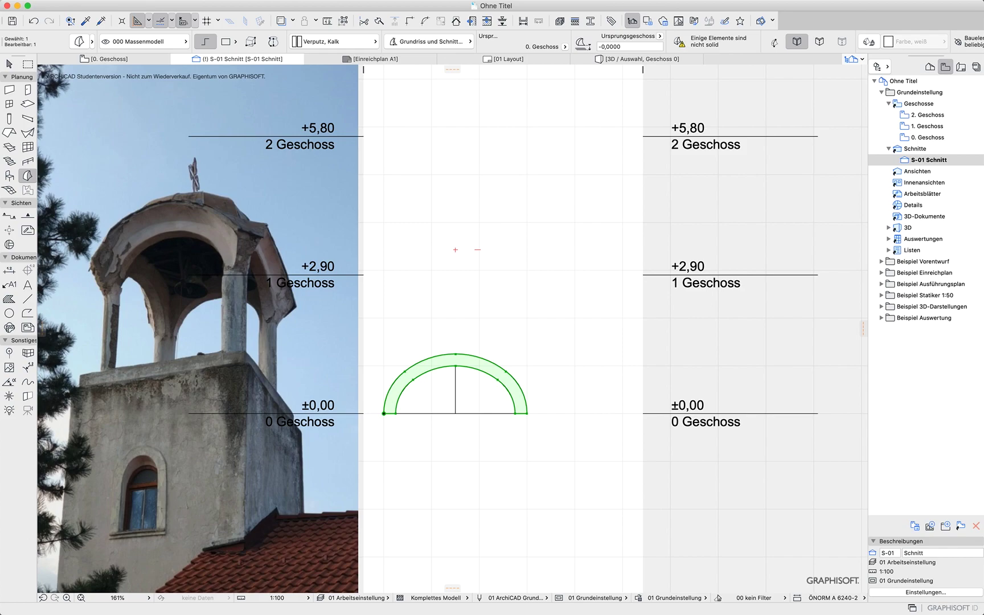
Open the 3D view and push the half-ring morph's face out 0,25 m to give the arch thickness
{"action": "key", "text": "F5"}
{"action": "scroll", "coordinate": [466, 468], "scroll_direction": "up", "scroll_amount": 5}
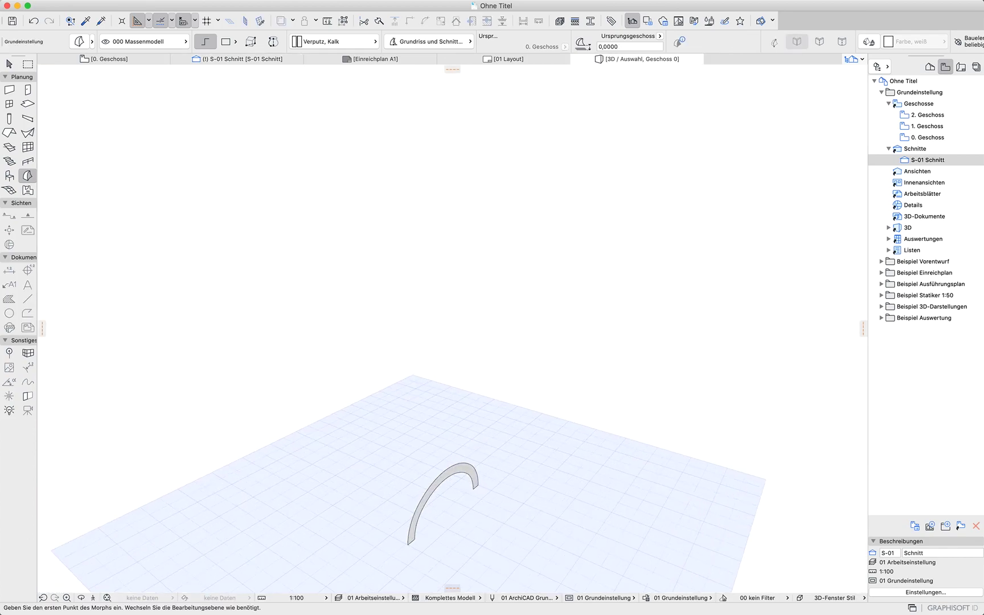
{"action": "left_click", "coordinate": [479, 482], "text": "shift"}
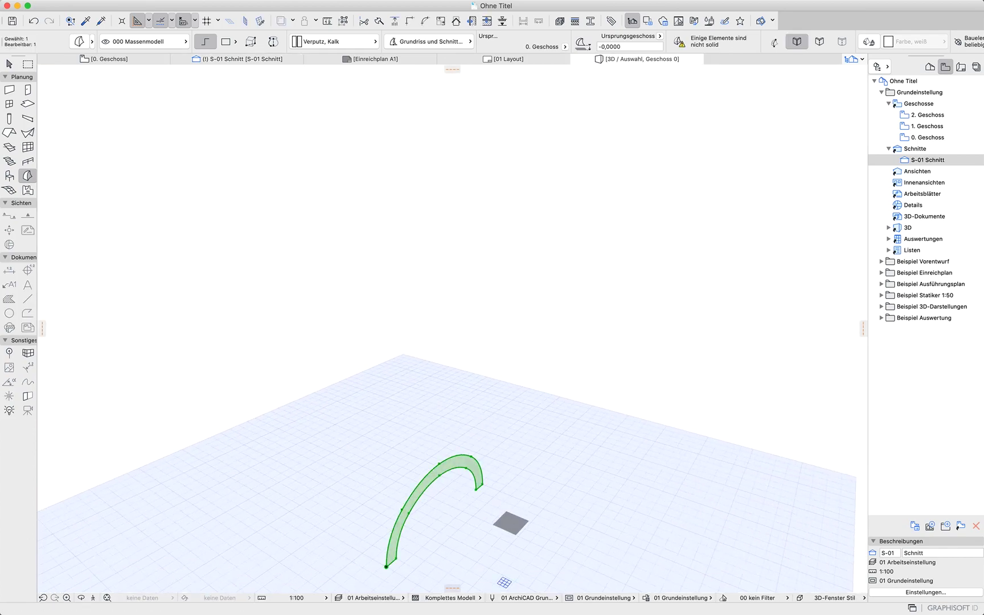
{"action": "scroll", "coordinate": [453, 539], "scroll_direction": "up", "scroll_amount": 2}
{"action": "scroll", "coordinate": [455, 539], "scroll_direction": "up", "scroll_amount": 3}
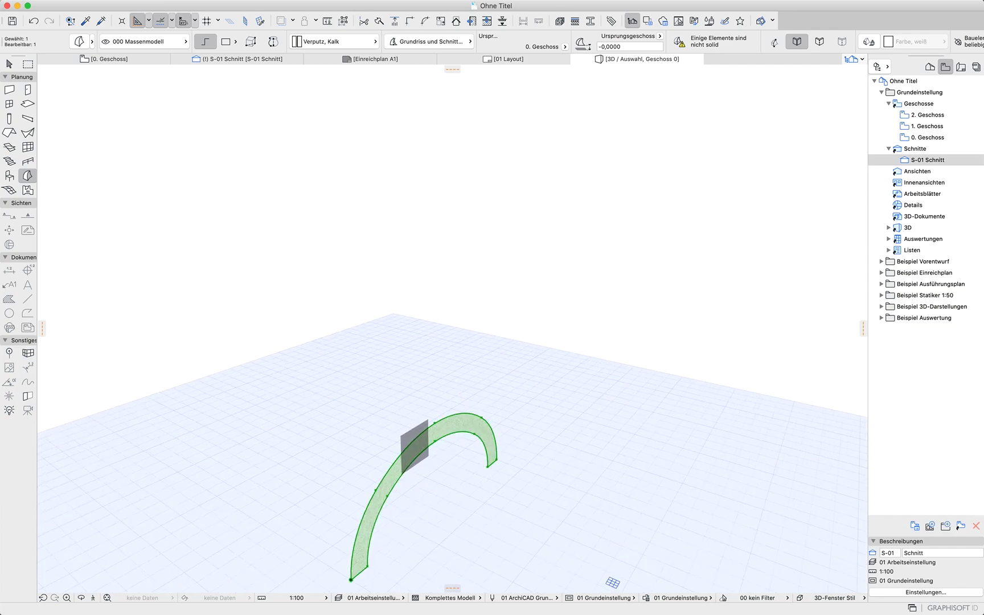
{"action": "key", "text": "super+d"}
{"action": "left_click", "coordinate": [416, 447]}
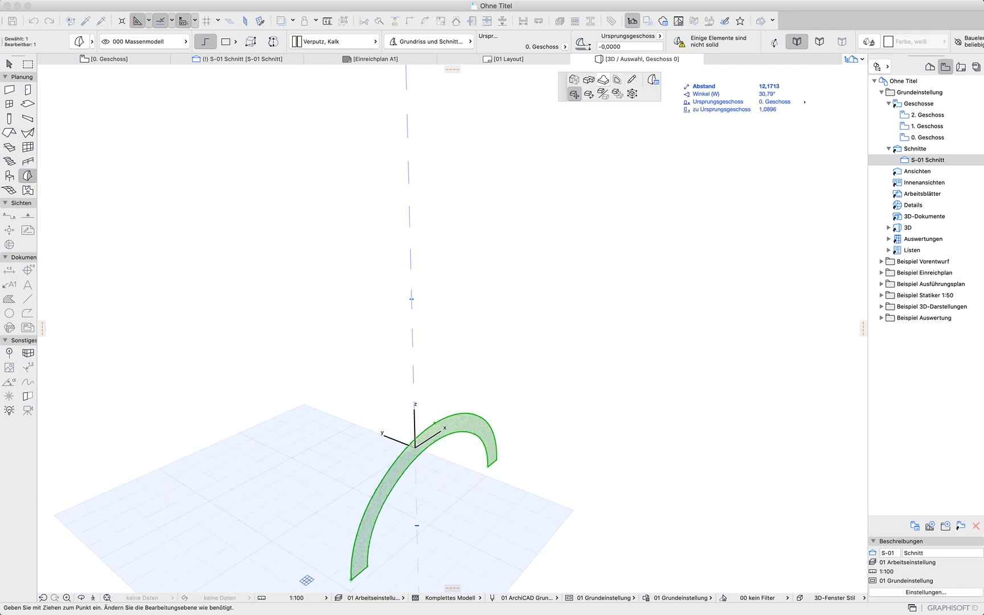
{"action": "left_click", "coordinate": [575, 79]}
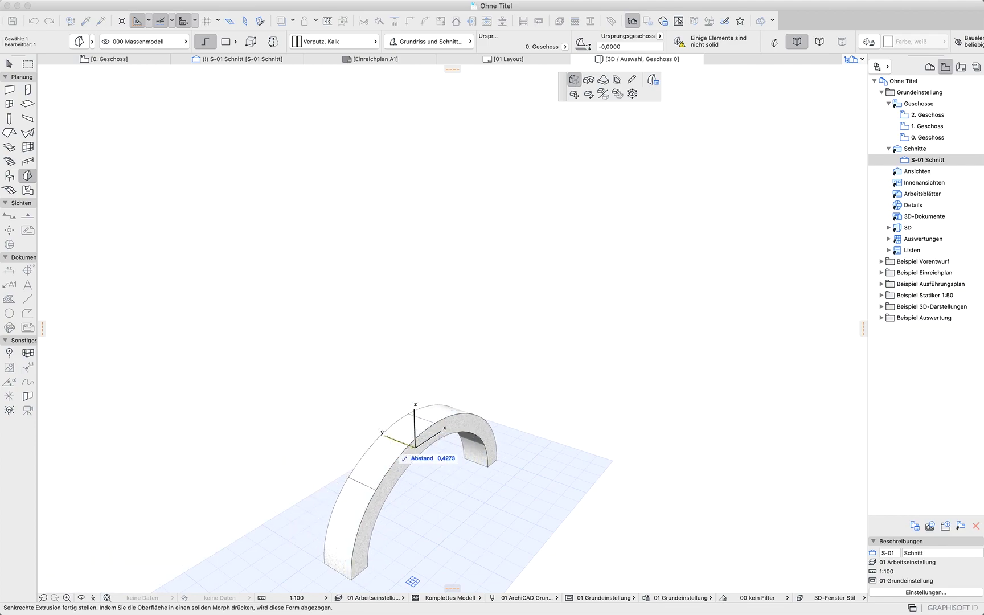
{"action": "type", "text": "0,25"}
{"action": "key", "text": "Return"}
Draw a two-segment morph polyline from the arch's base up to its crown
{"action": "middle_click_drag", "start_coordinate": [570, 466], "coordinate": [462, 473], "text": "shift"}
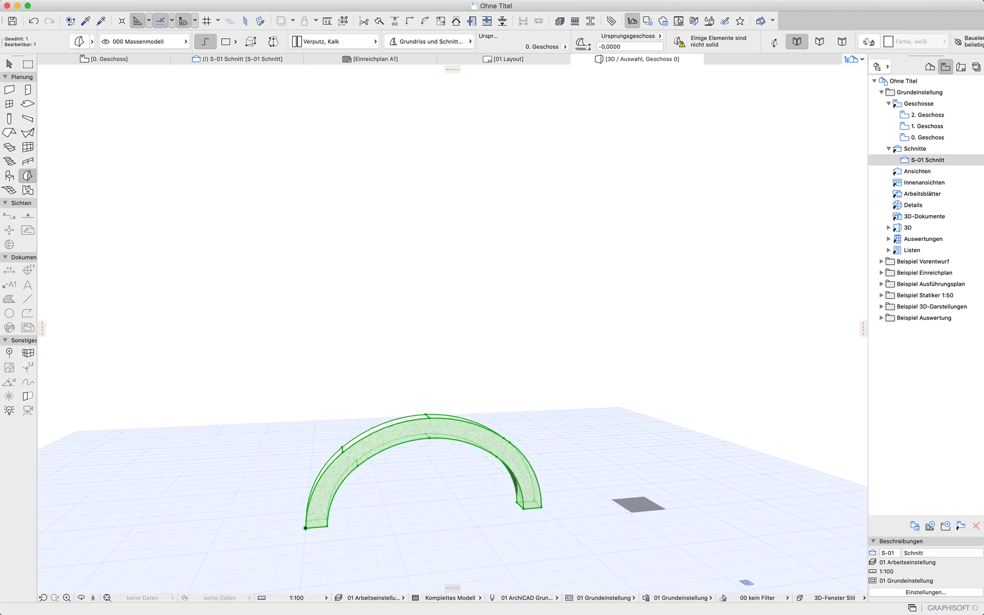
{"action": "key", "text": "Escape"}
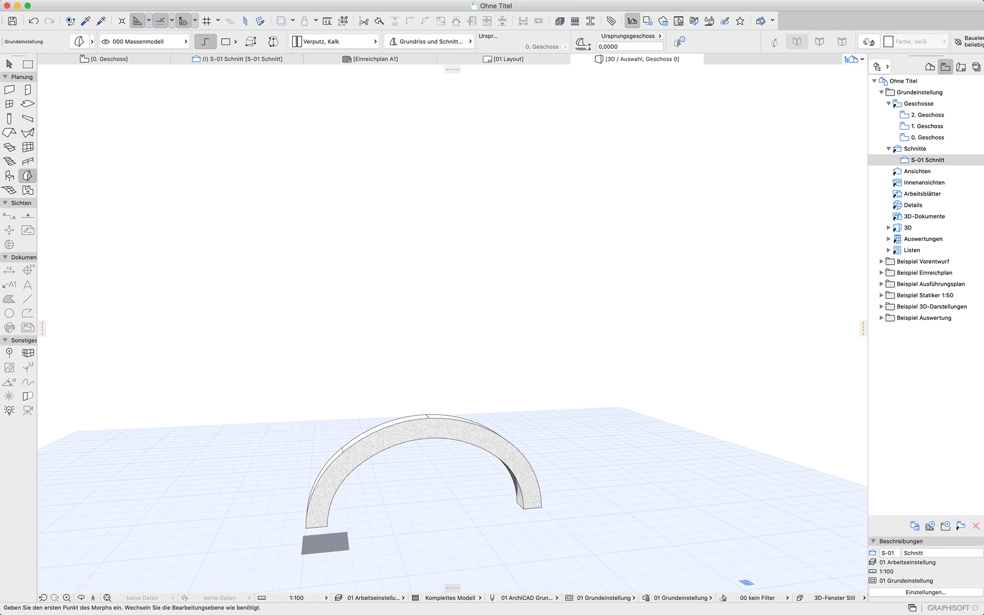
{"action": "left_click", "coordinate": [306, 528]}
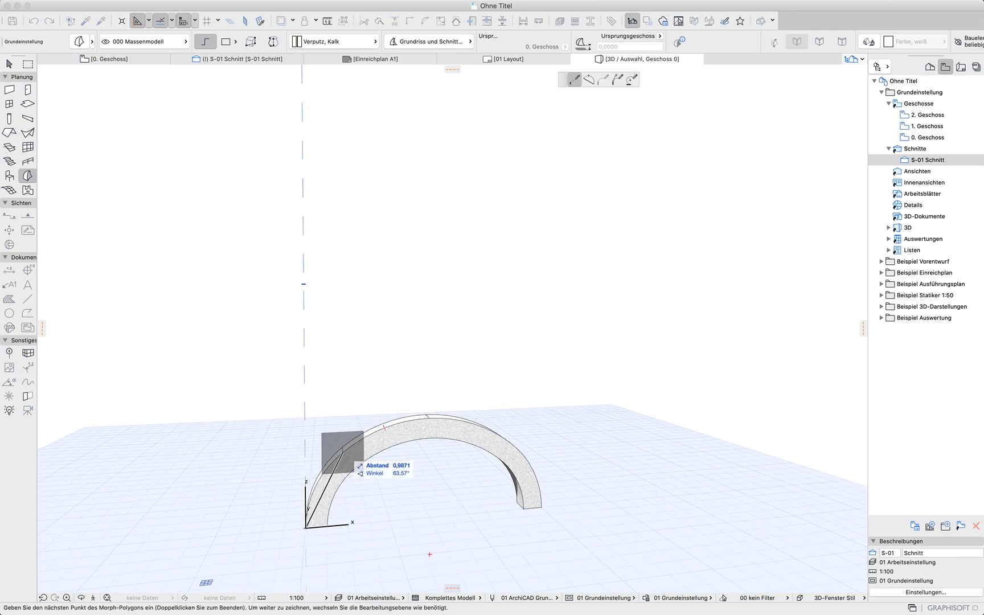
{"action": "left_click", "coordinate": [343, 451]}
{"action": "left_click", "coordinate": [428, 417]}
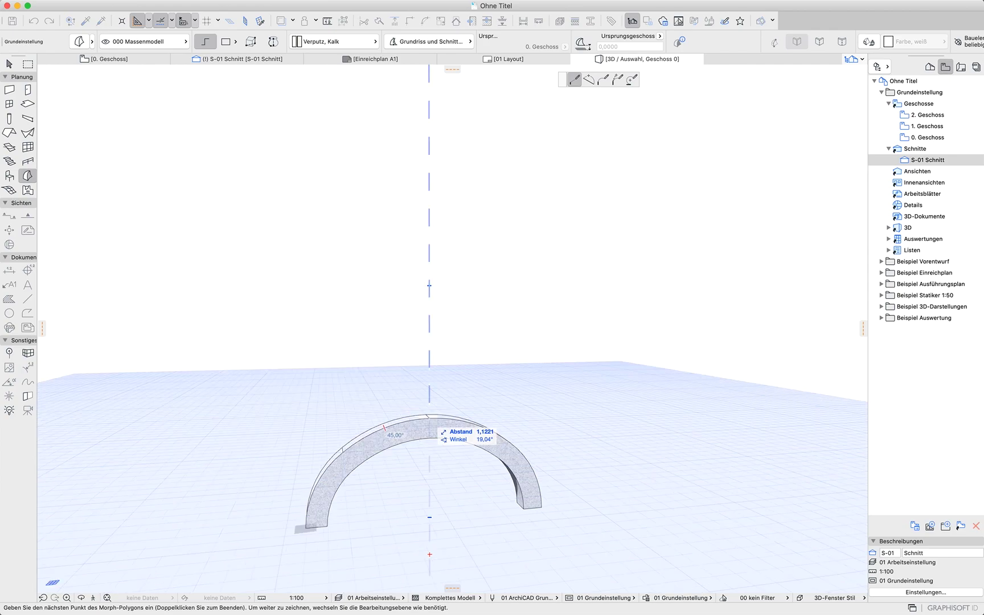
{"action": "middle_click_drag", "start_coordinate": [510, 436], "coordinate": [360, 530], "text": "shift"}
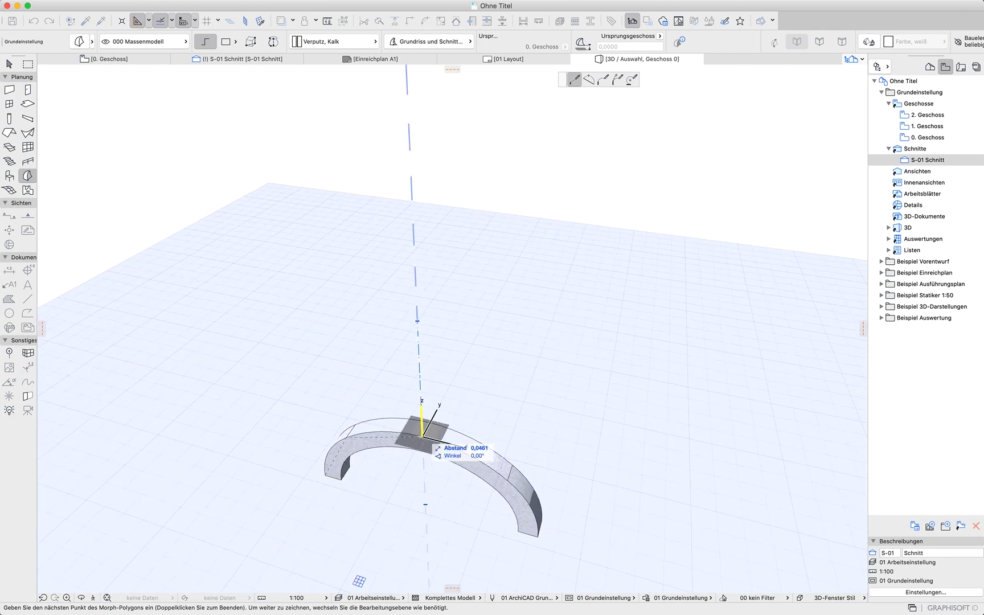
{"action": "double_click", "coordinate": [422, 437]}
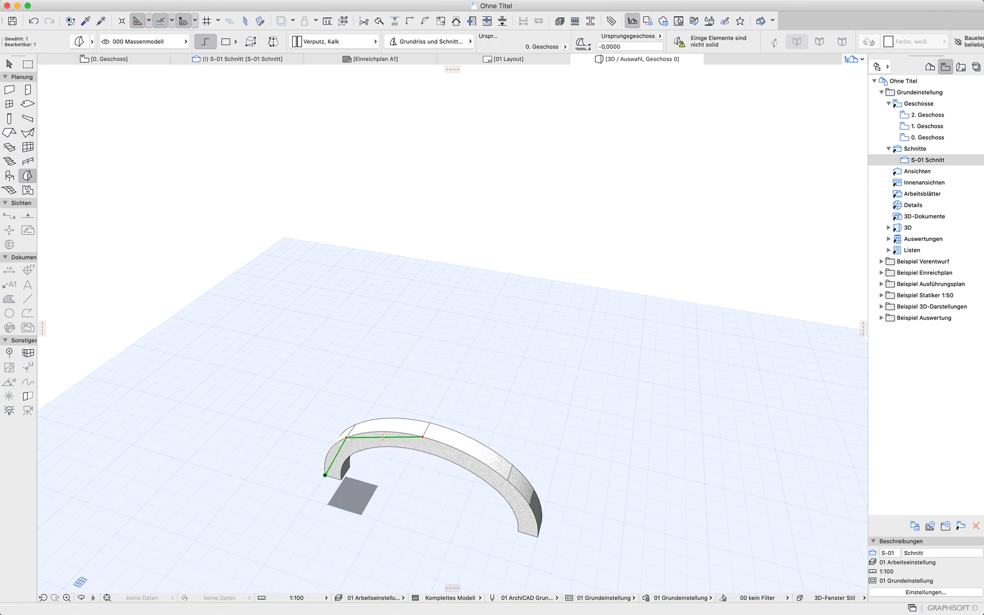
Curve both segments of the polyline so it follows the arch
{"action": "scroll", "coordinate": [399, 494], "scroll_direction": "up", "scroll_amount": 3}
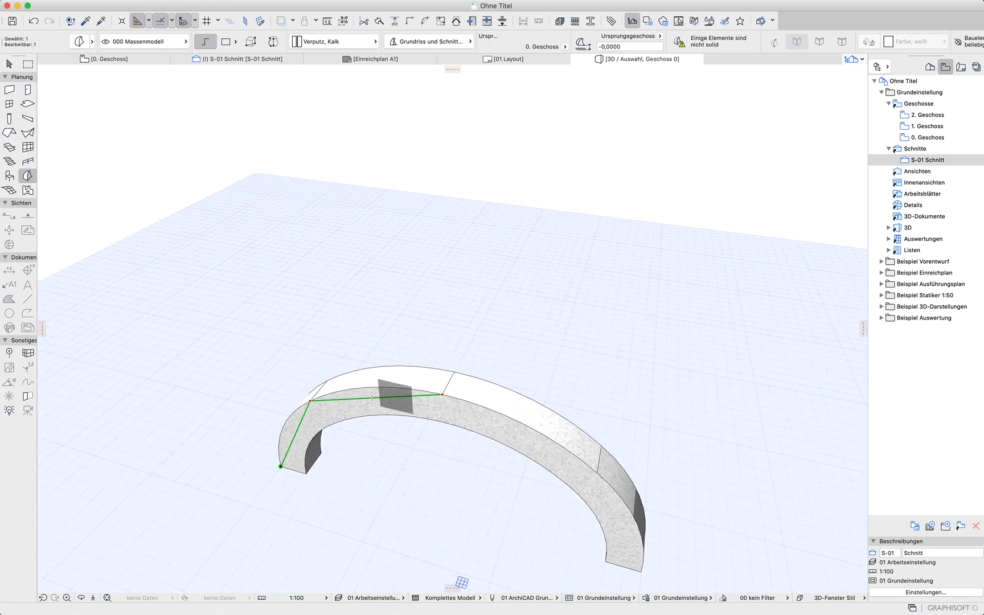
{"action": "left_click", "coordinate": [395, 396]}
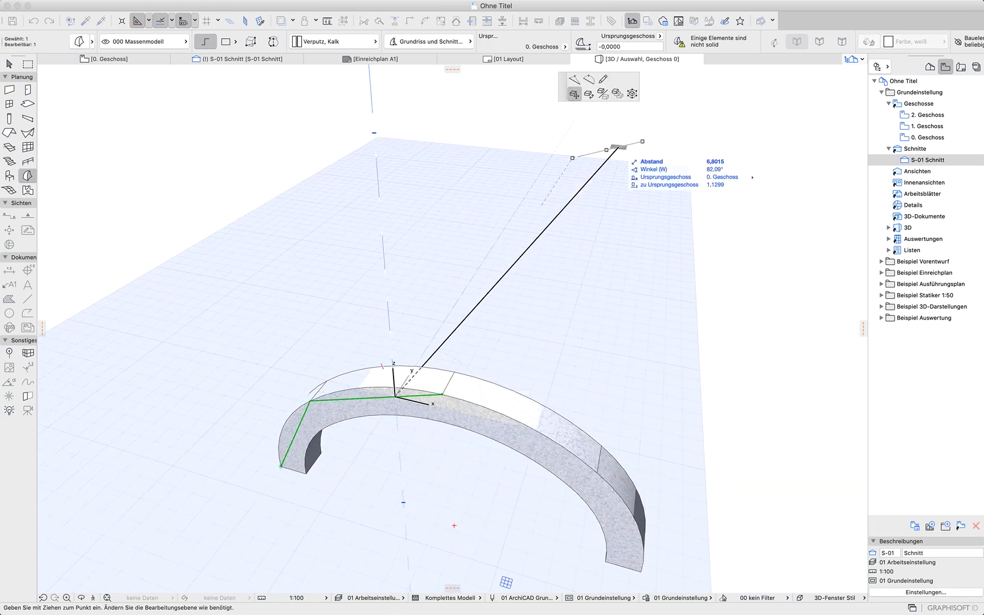
{"action": "left_click", "coordinate": [589, 79]}
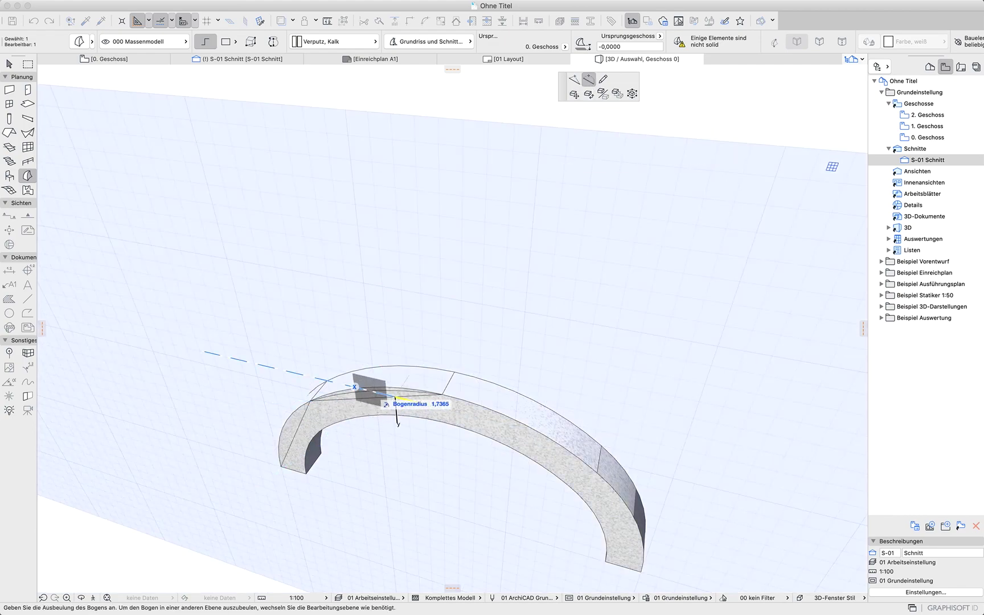
{"action": "left_click", "coordinate": [395, 399]}
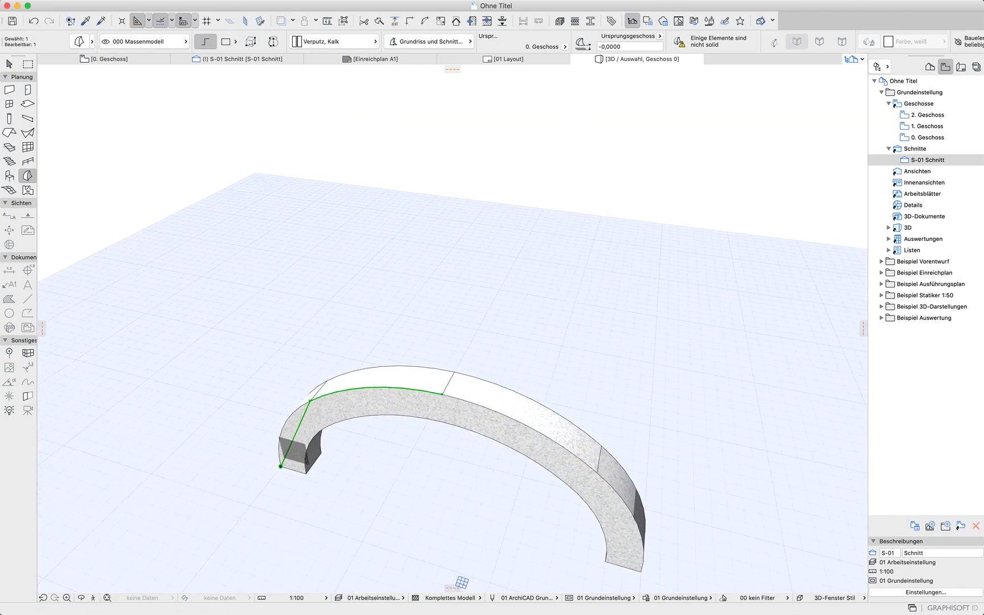
{"action": "left_click", "coordinate": [293, 439]}
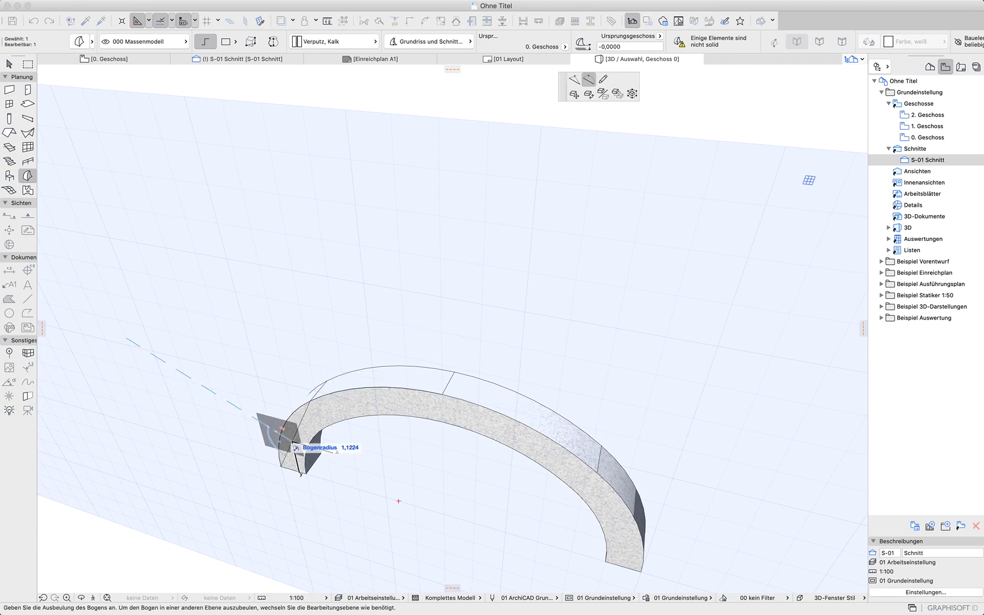
{"action": "left_click", "coordinate": [292, 443]}
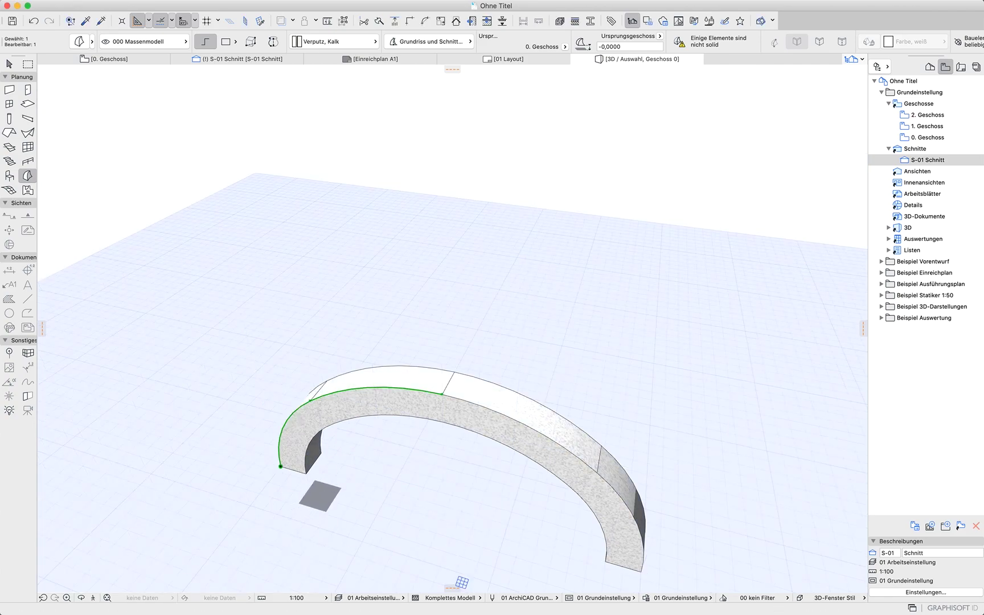
Try to move the polyline's start point
{"action": "key", "text": "super+d"}
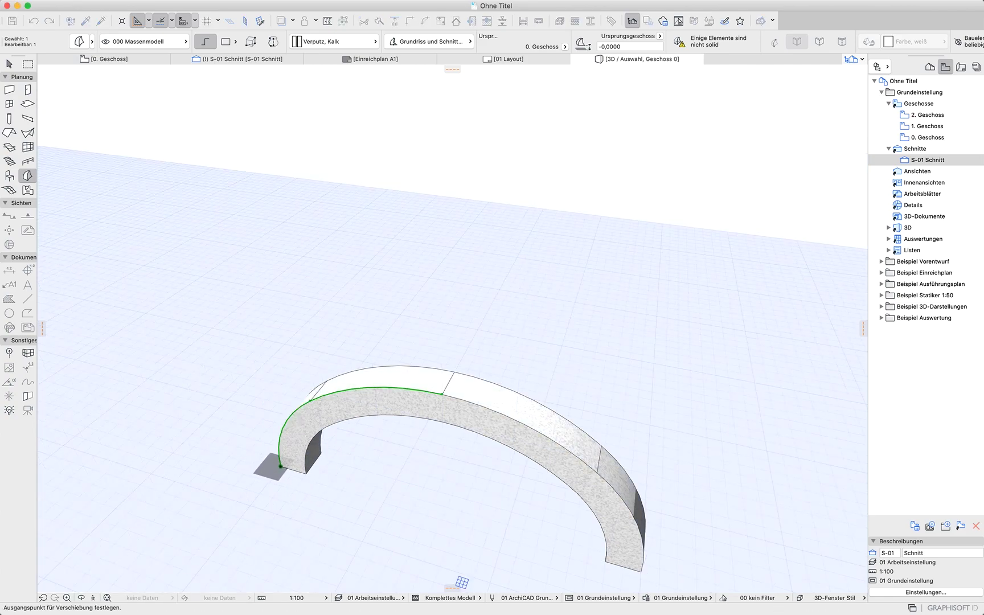
{"action": "left_click", "coordinate": [281, 467]}
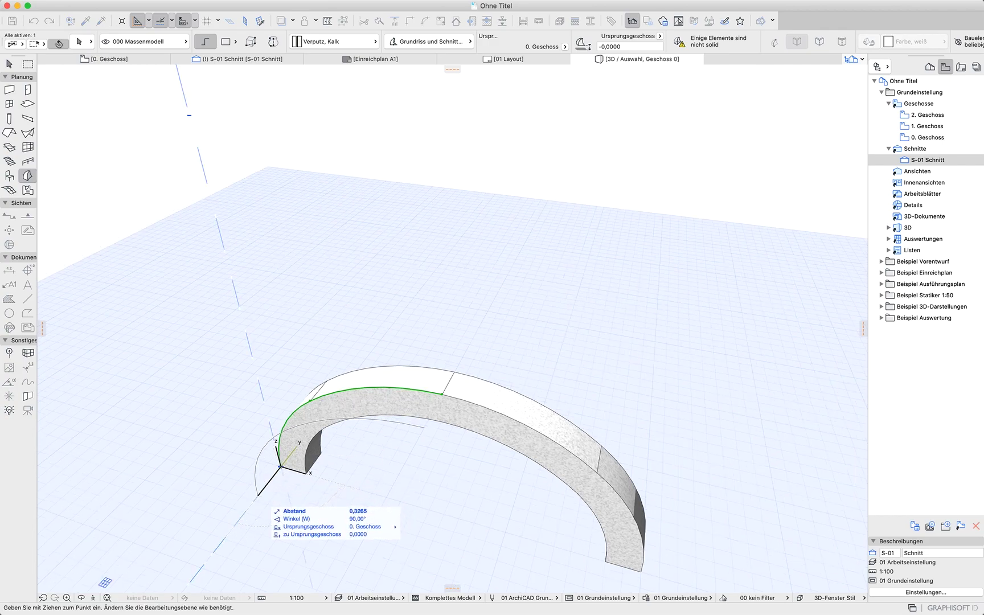
{"action": "left_click", "coordinate": [258, 496]}
{"action": "key", "text": "Escape"}
Straighten the polyline's lower segment
{"action": "middle_click_drag", "start_coordinate": [420, 520], "coordinate": [512, 487]}
{"action": "middle_click_drag", "start_coordinate": [333, 522], "coordinate": [365, 450], "text": "shift"}
{"action": "scroll", "coordinate": [320, 532], "scroll_direction": "up", "scroll_amount": 10}
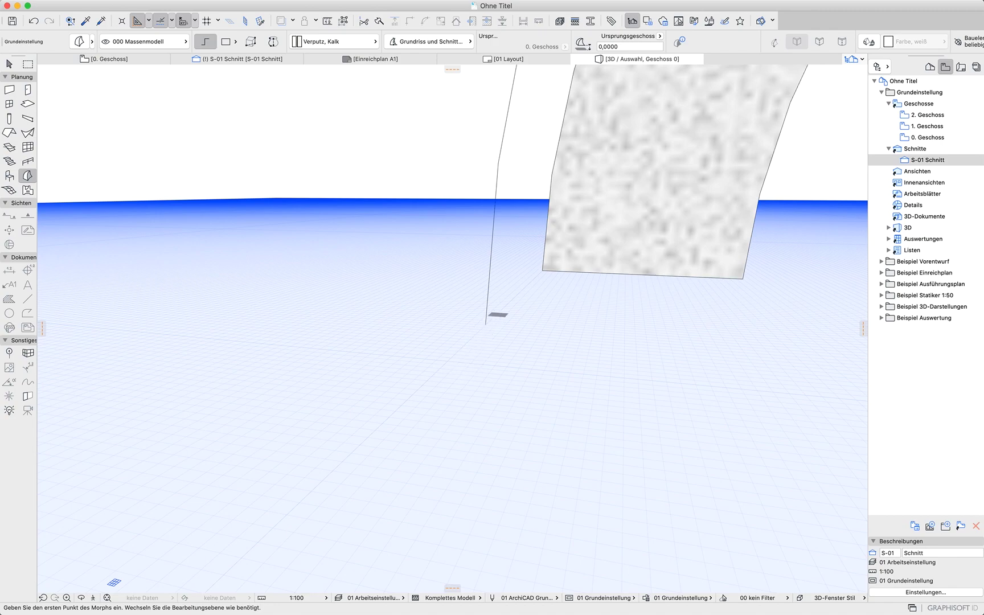
{"action": "left_click", "coordinate": [487, 308], "text": "shift"}
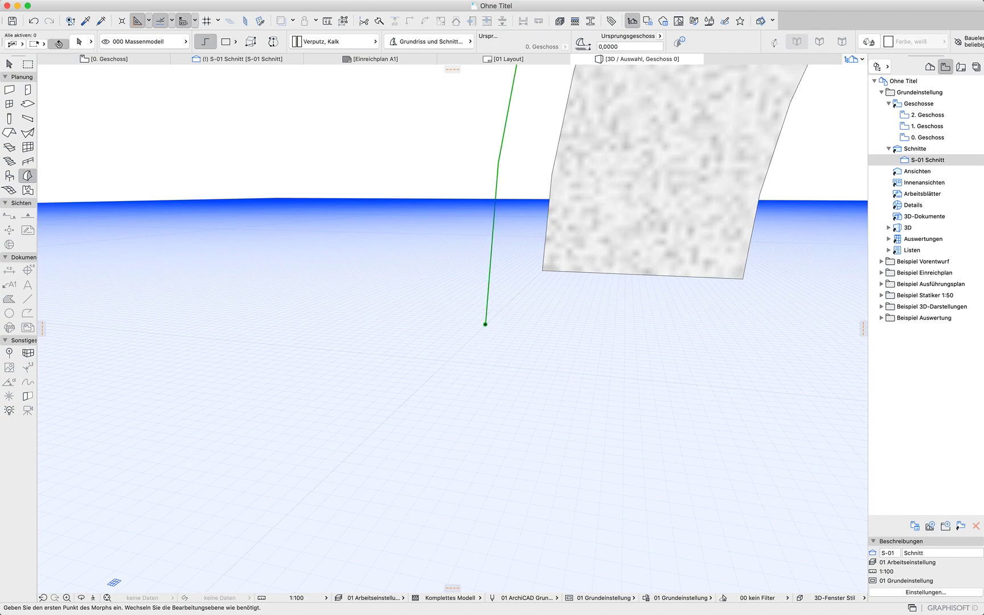
{"action": "left_click", "coordinate": [487, 310]}
{"action": "left_click", "coordinate": [487, 310]}
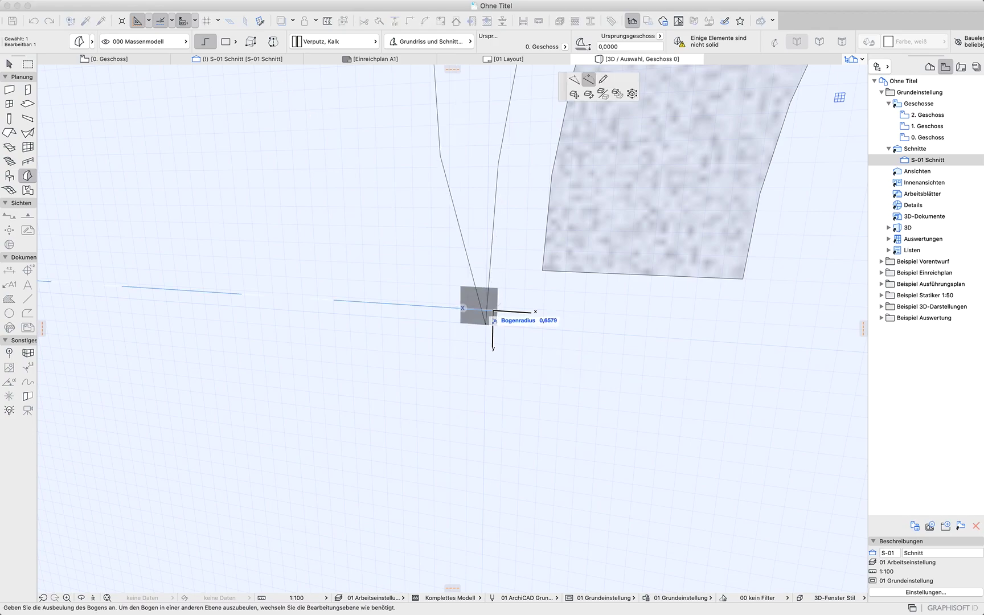
{"action": "left_click", "coordinate": [575, 80]}
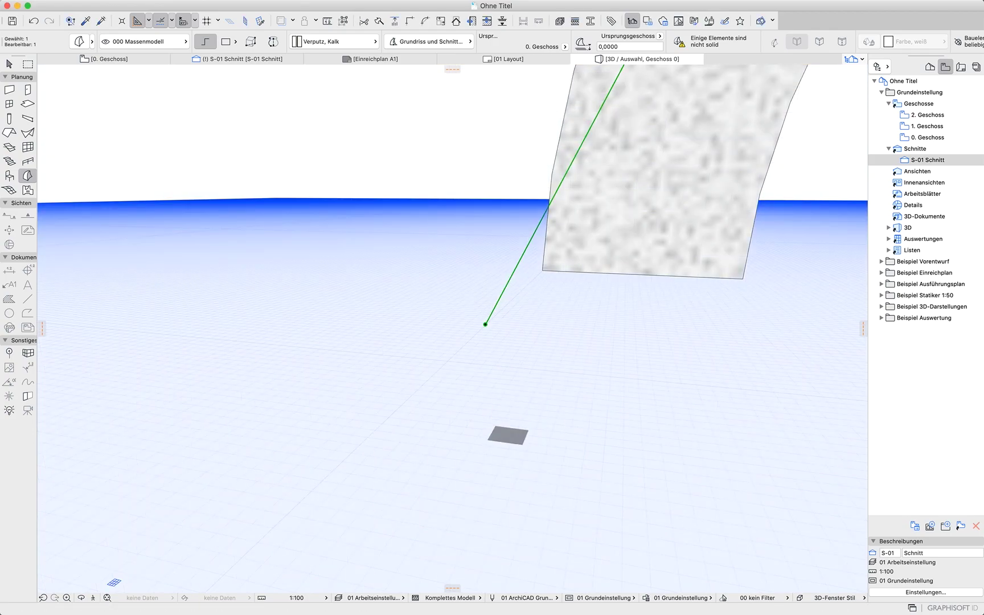
{"action": "scroll", "coordinate": [508, 436], "scroll_direction": "down", "scroll_amount": 6}
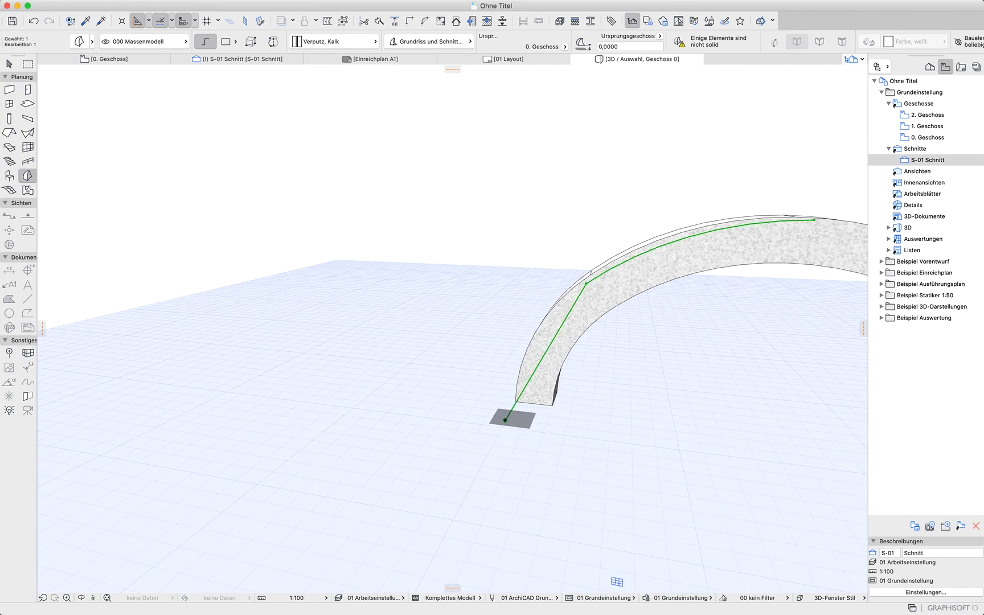
{"action": "left_click", "coordinate": [505, 421]}
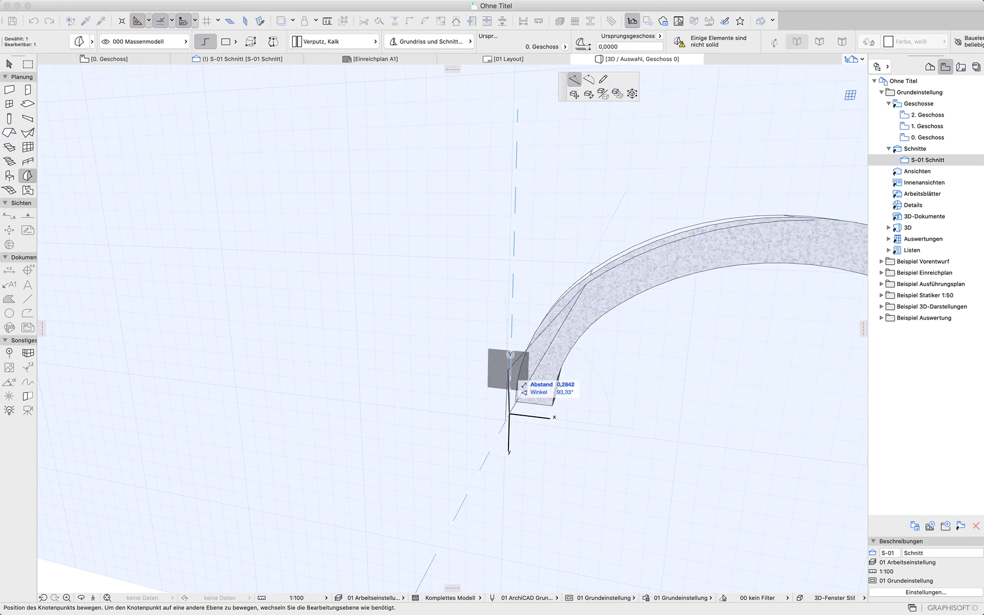
{"action": "key", "text": "Escape"}
{"action": "key", "text": "Escape"}
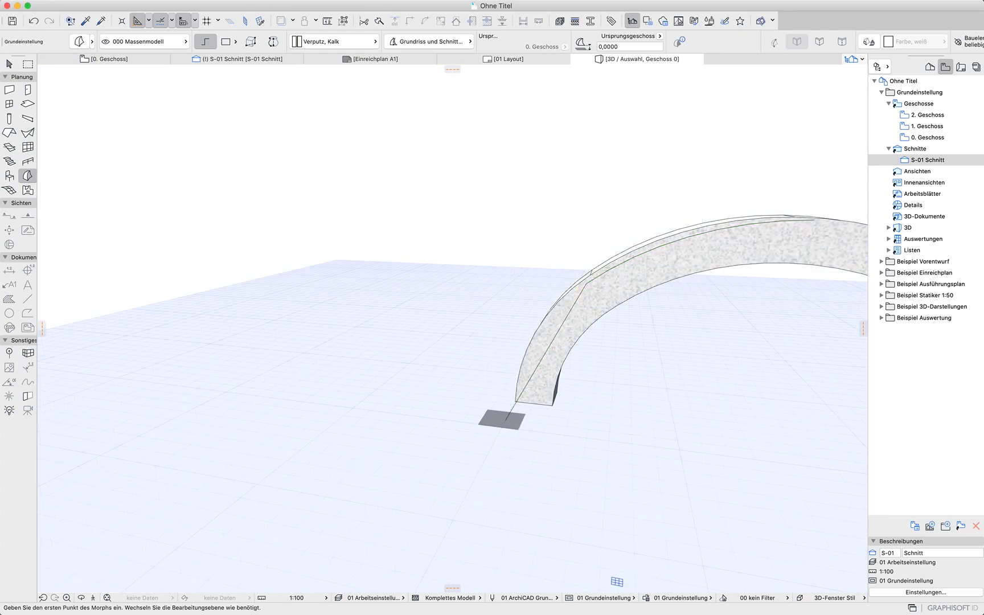
Draw a short vertical morph line upward from the arch's base point
{"action": "left_click", "coordinate": [505, 420]}
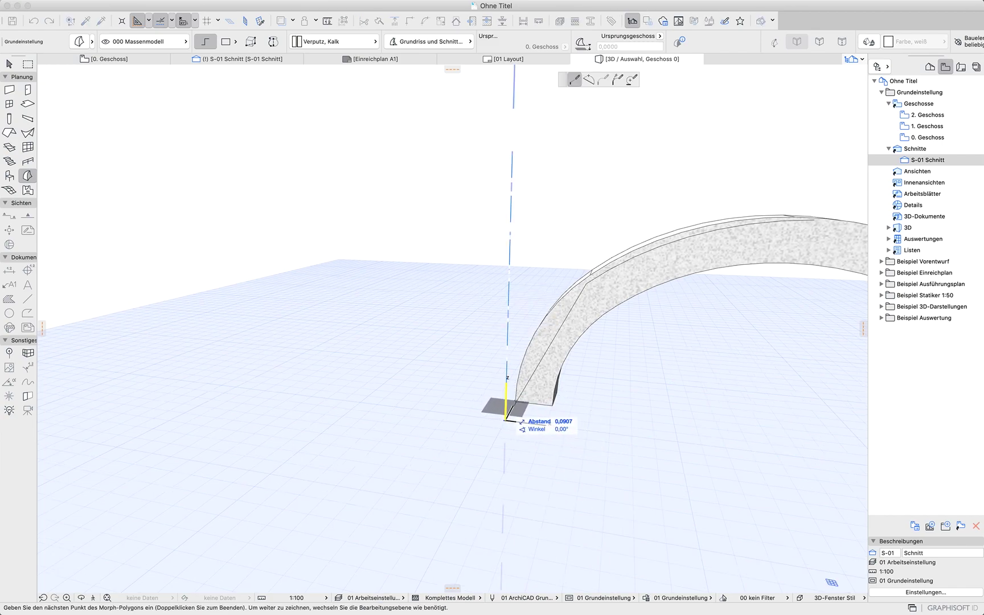
{"action": "left_click", "coordinate": [507, 407]}
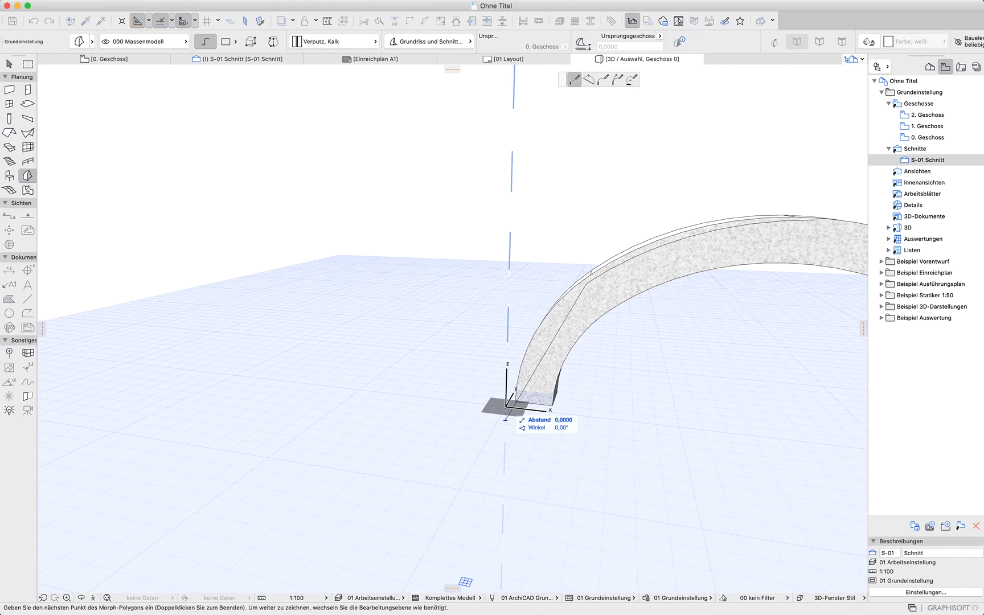
{"action": "double_click", "coordinate": [507, 407]}
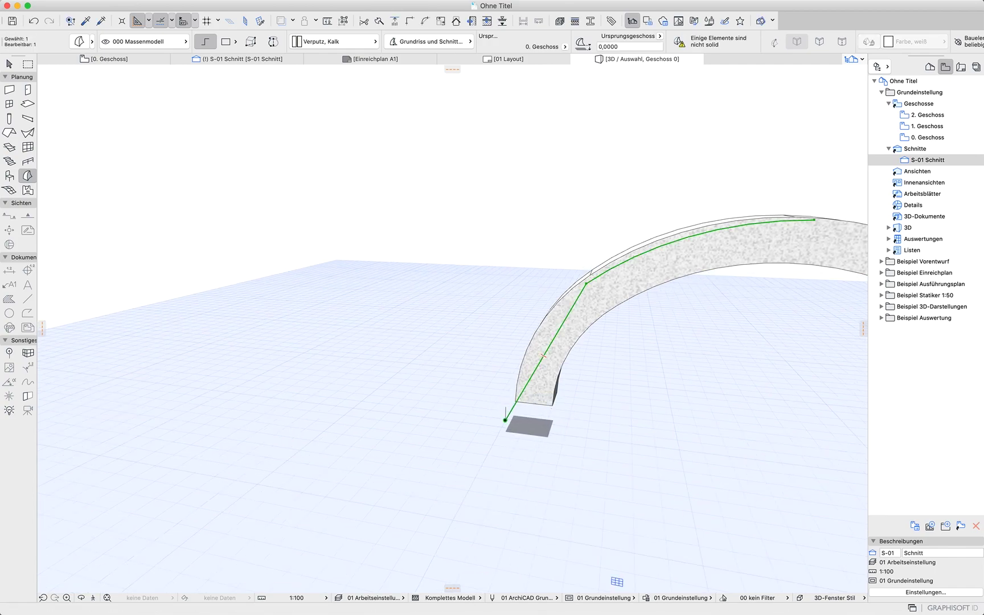
{"action": "left_click", "coordinate": [505, 421]}
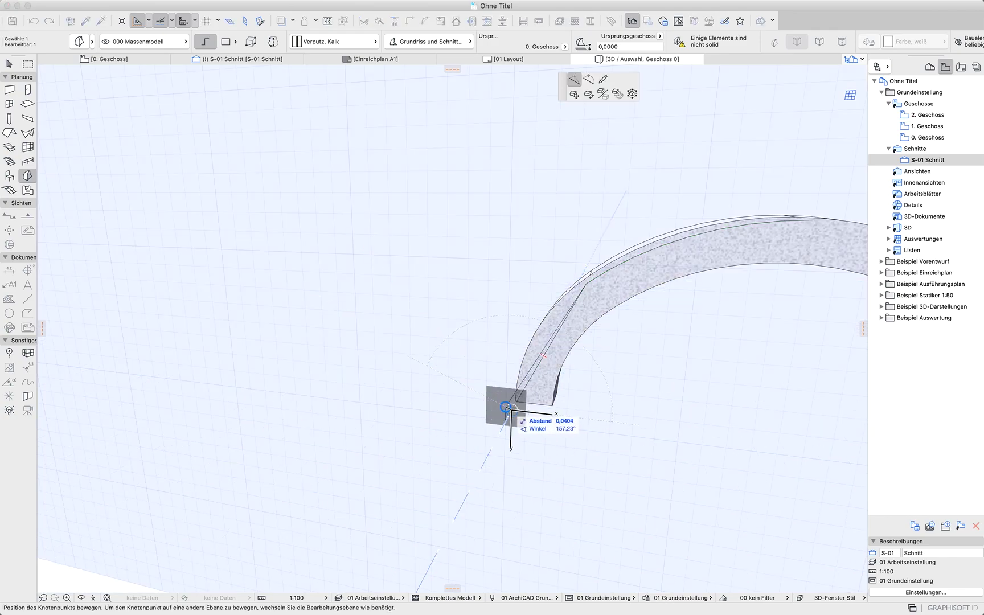
{"action": "key", "text": "Escape"}
{"action": "middle_click_drag", "start_coordinate": [606, 496], "coordinate": [633, 453], "text": "shift"}
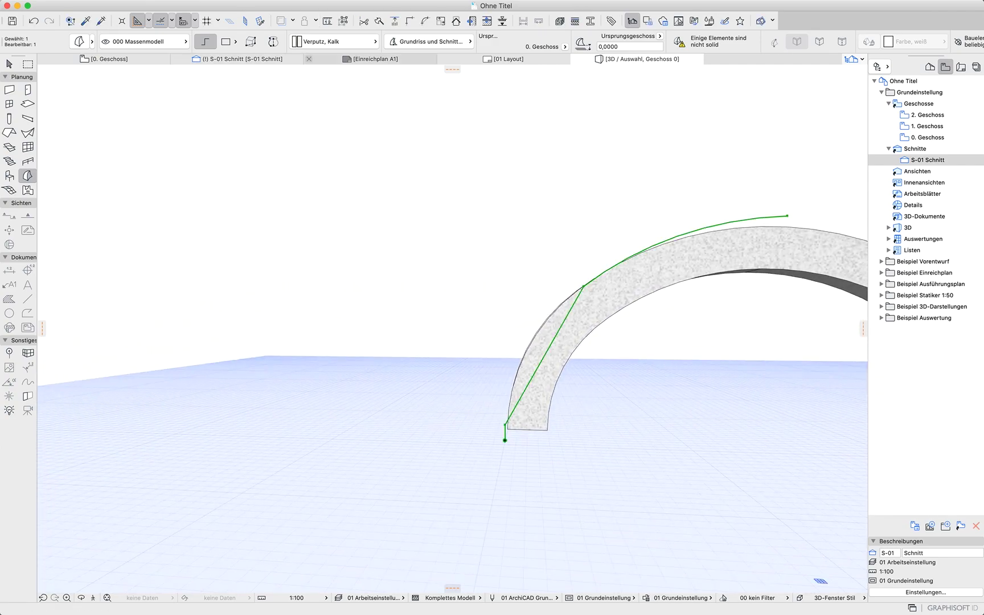
Try to move the element at the section line's start in the floor plan a short distance downward
{"action": "left_click", "coordinate": [242, 59]}
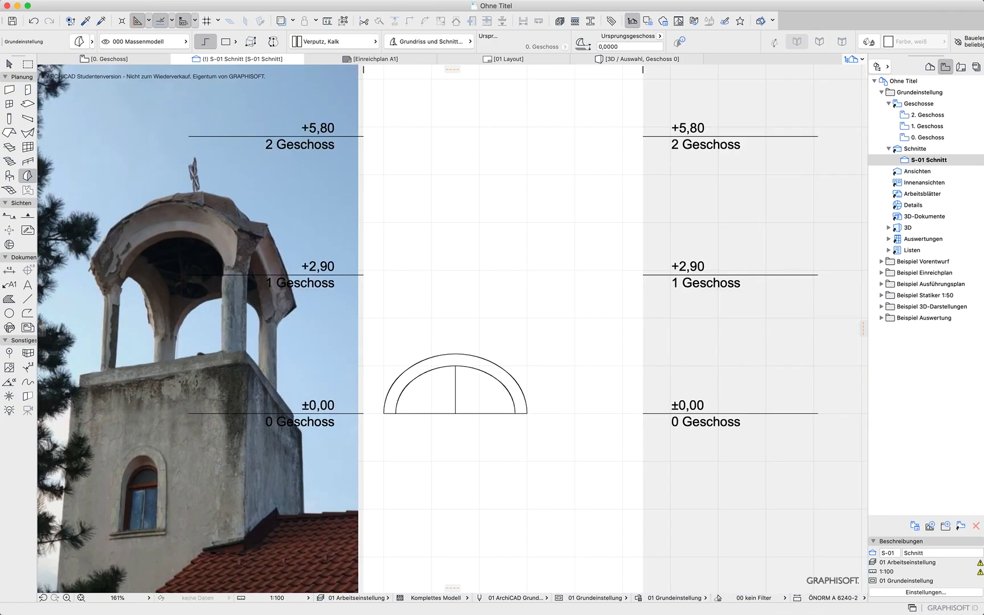
{"action": "scroll", "coordinate": [403, 394], "scroll_direction": "up", "scroll_amount": 5}
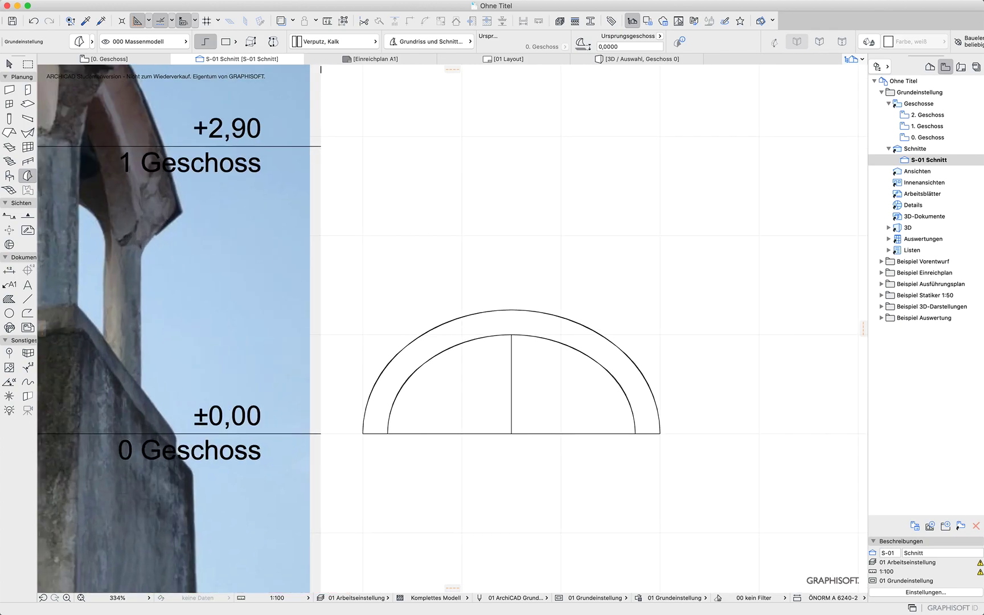
{"action": "left_click", "coordinate": [110, 59]}
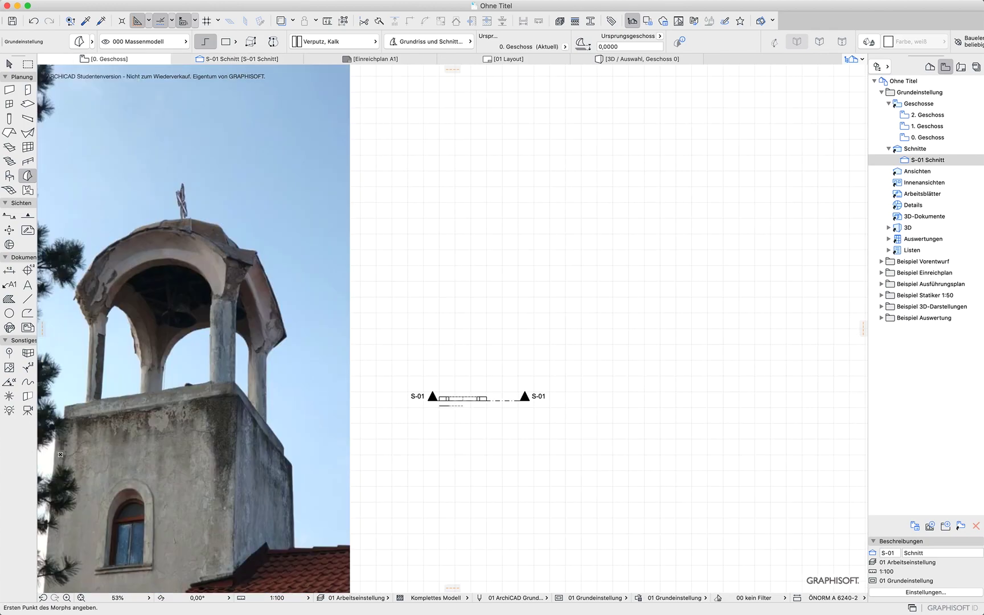
{"action": "left_click", "coordinate": [505, 400], "text": "shift"}
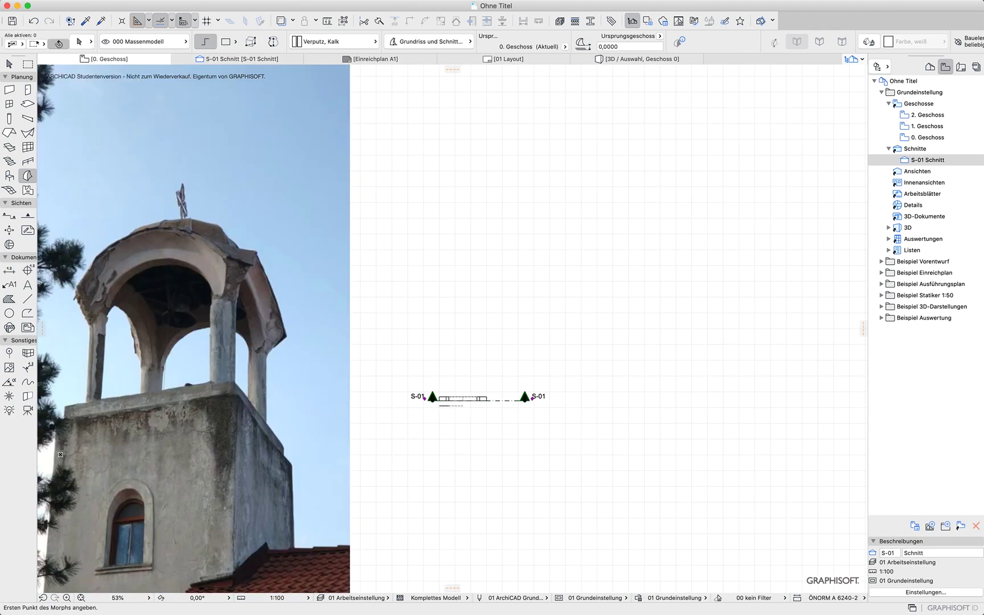
{"action": "key", "text": "super+d"}
{"action": "left_click", "coordinate": [505, 400]}
{"action": "left_click", "coordinate": [505, 422]}
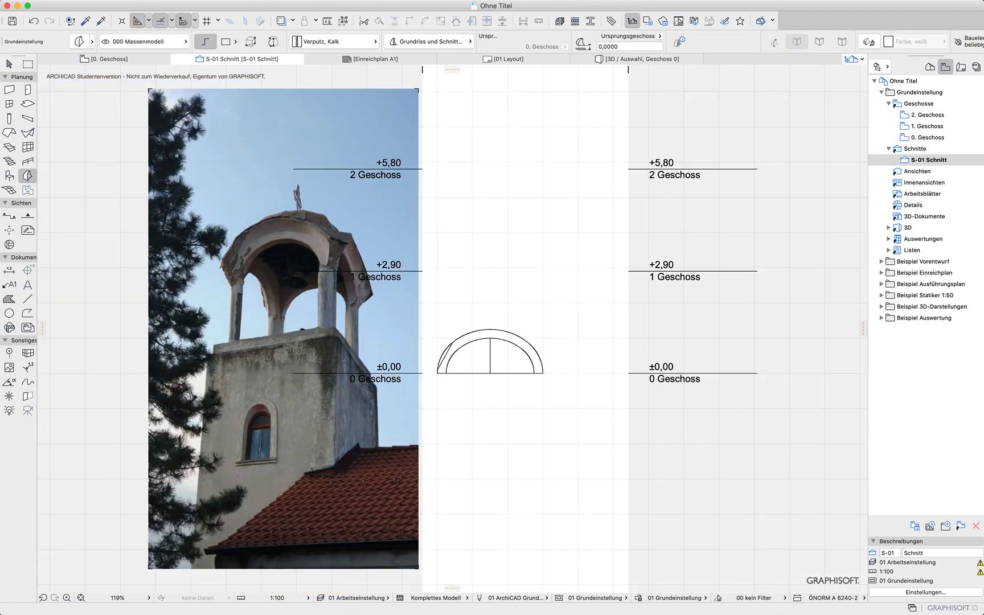
Curve the polyline's lower segment in the section so it follows the outer arch
{"action": "scroll", "coordinate": [452, 359], "scroll_direction": "up", "scroll_amount": 8}
{"action": "scroll", "coordinate": [453, 358], "scroll_direction": "up", "scroll_amount": 2}
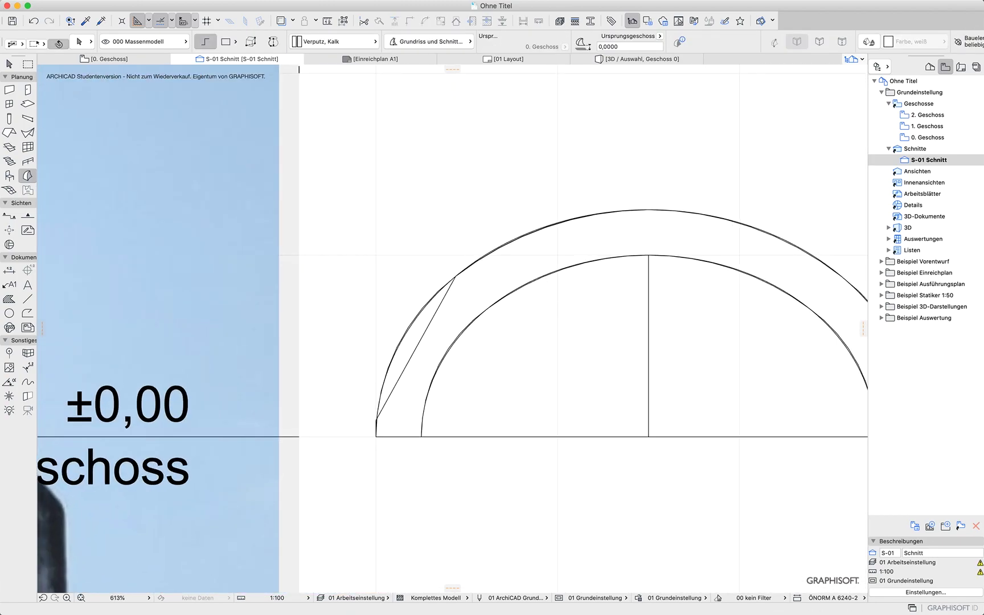
{"action": "left_click", "coordinate": [420, 340], "text": "shift"}
{"action": "left_click", "coordinate": [418, 345]}
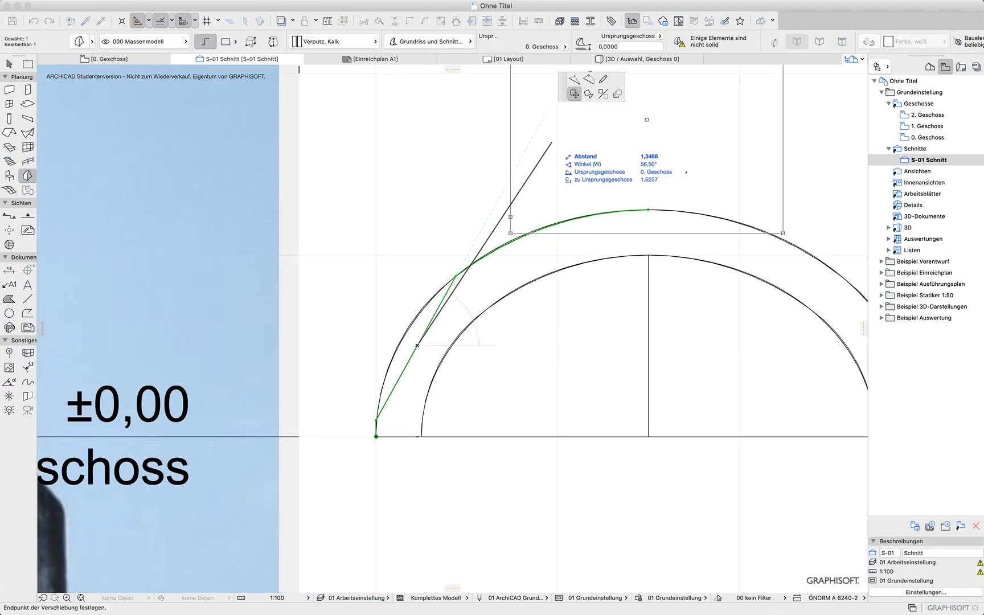
{"action": "left_click", "coordinate": [589, 79]}
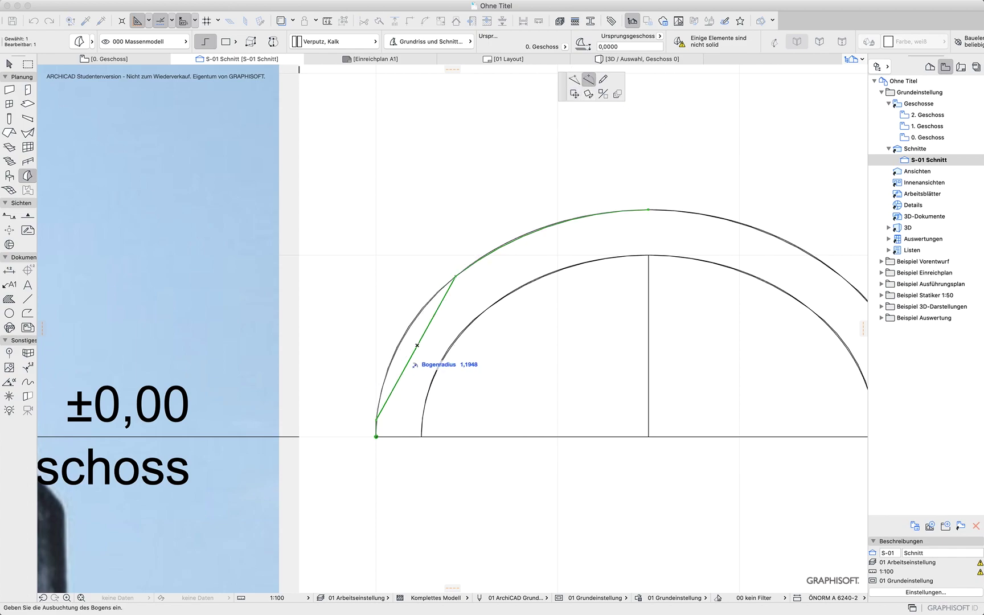
{"action": "left_click", "coordinate": [415, 358]}
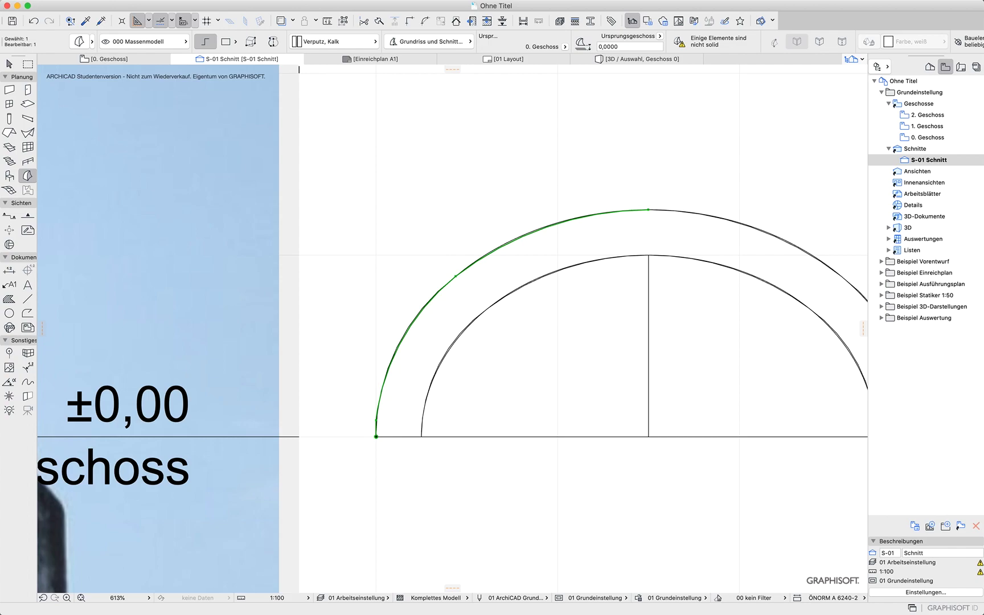
Draw a rotated rectangular fill 0,38 wide to the left of the section line's start in the floor plan
{"action": "left_click", "coordinate": [109, 60]}
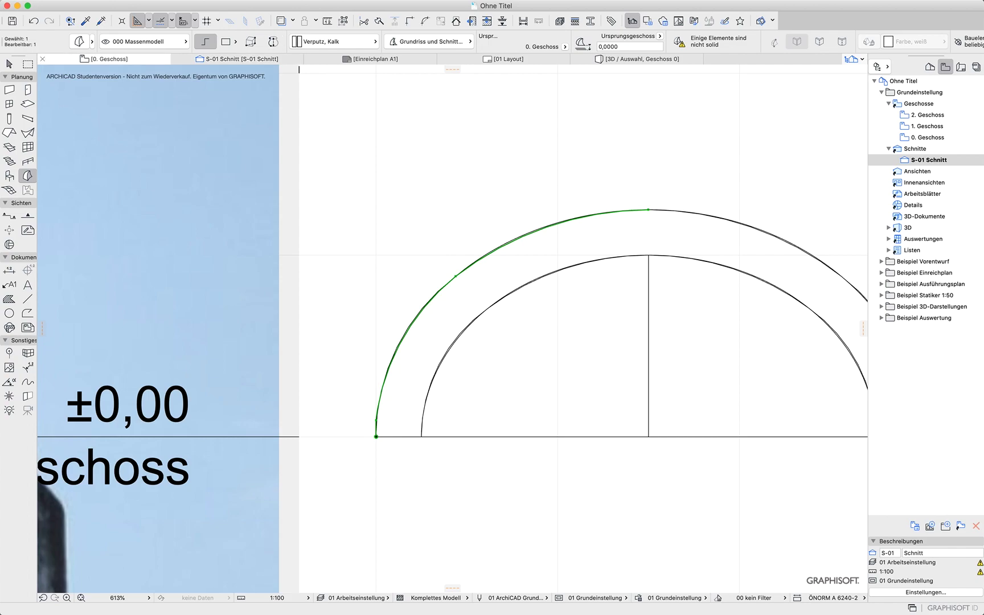
{"action": "scroll", "coordinate": [433, 401], "scroll_direction": "up", "scroll_amount": 10}
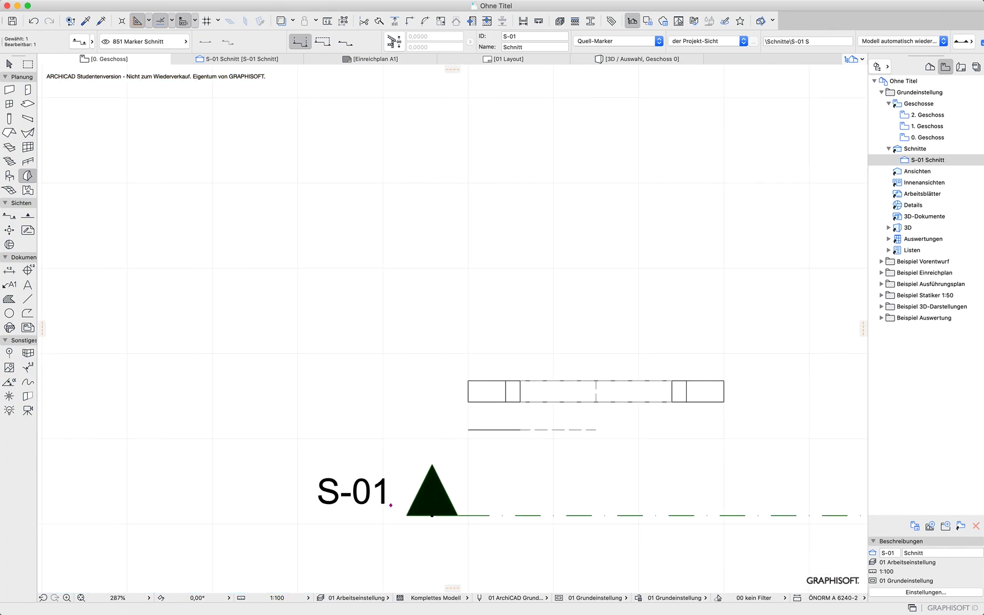
{"action": "left_click", "coordinate": [9, 299]}
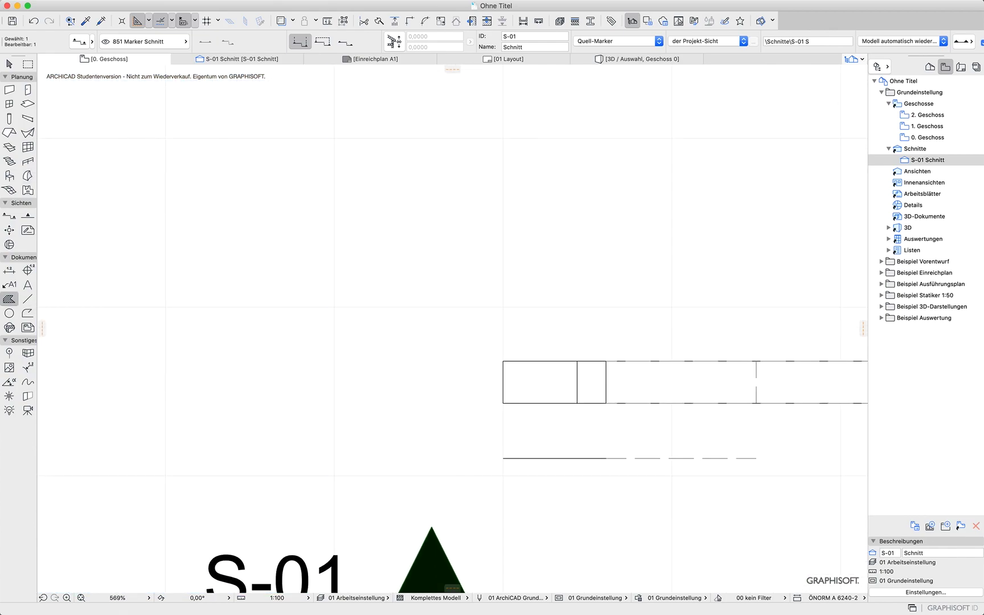
{"action": "key", "text": "Escape"}
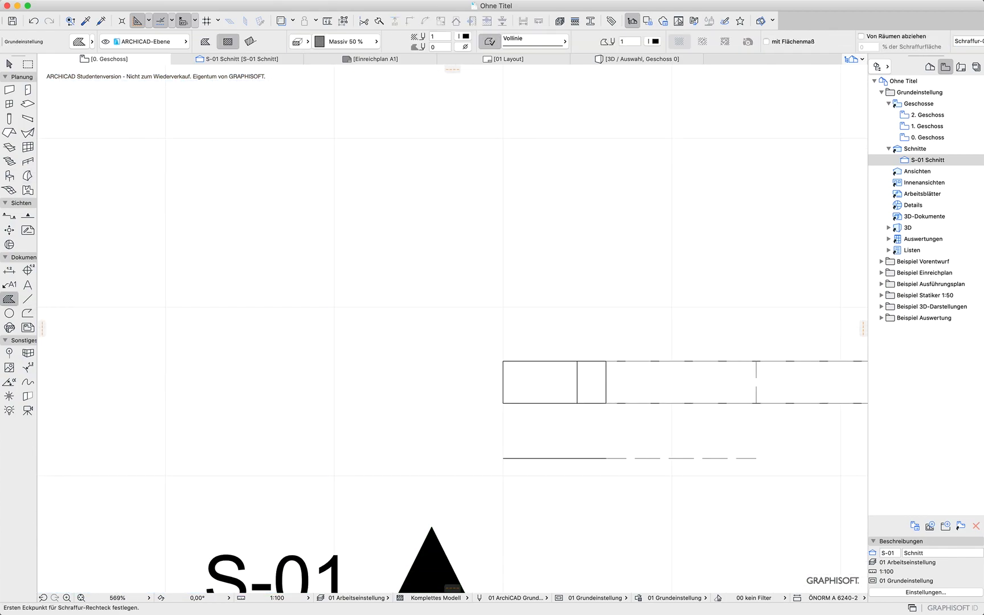
{"action": "left_click", "coordinate": [251, 41]}
{"action": "left_click", "coordinate": [503, 362]}
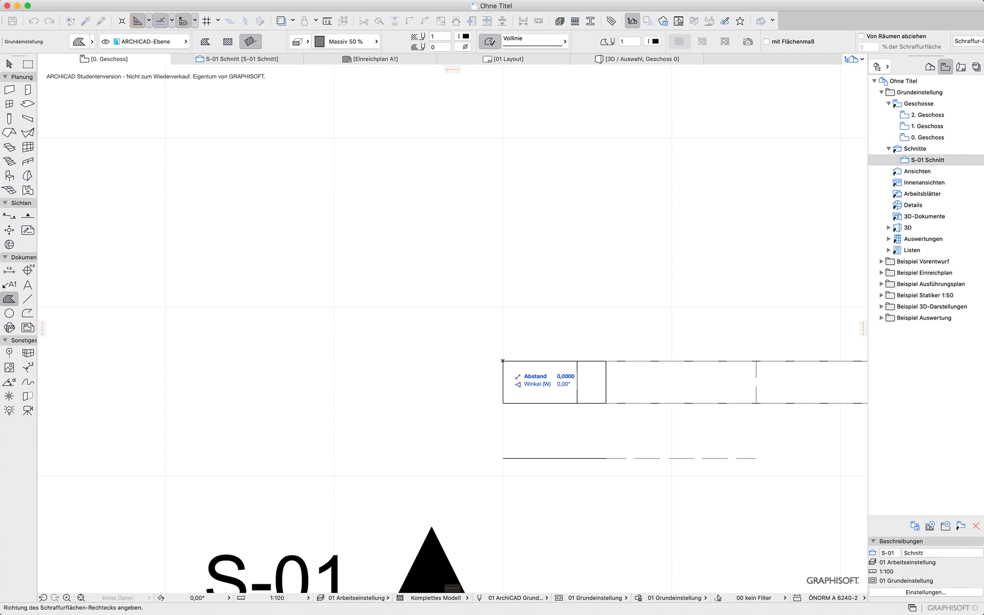
{"action": "left_click", "coordinate": [503, 404]}
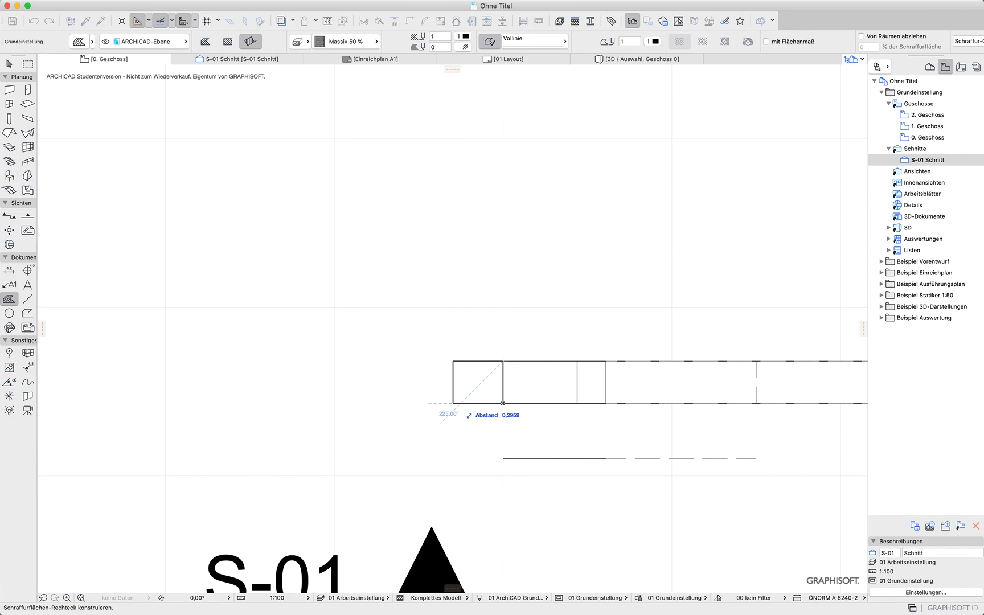
{"action": "type", "text": ","}
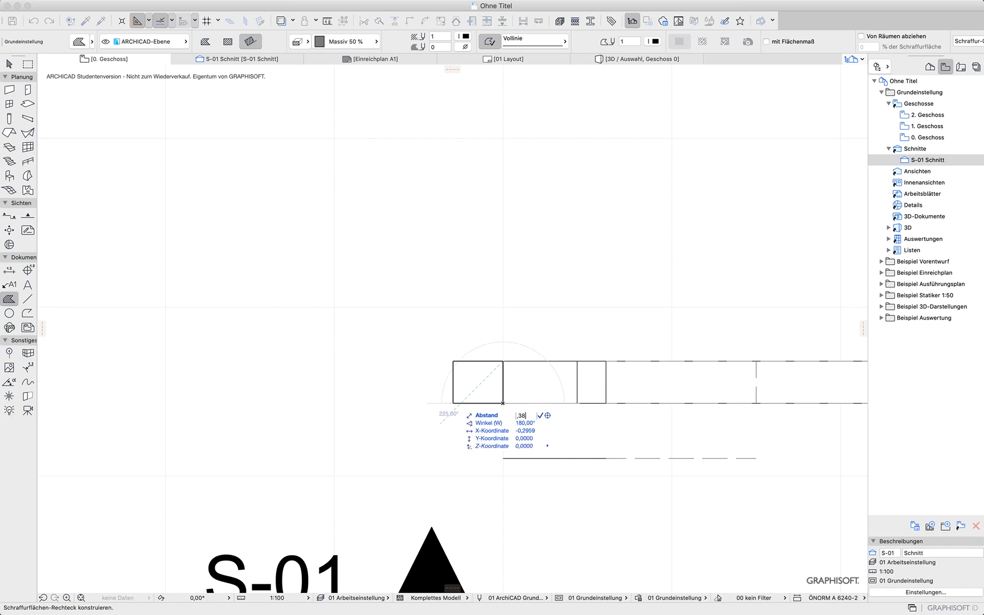
{"action": "type", "text": "38"}
{"action": "key", "text": "Return"}
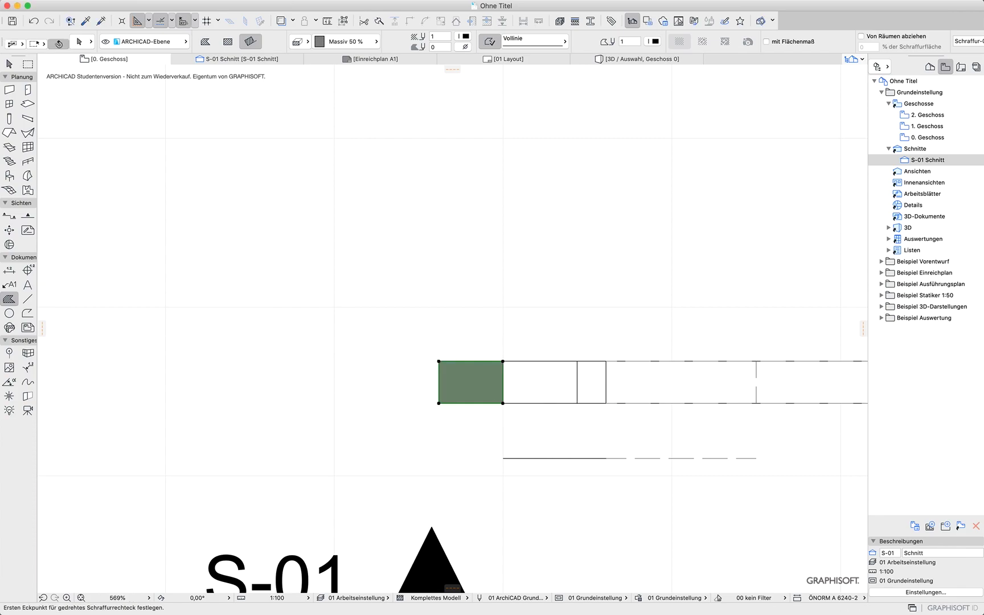
Move the fill's lower-left corner 0,25 downward and add a vertex next to it
{"action": "left_click", "coordinate": [439, 403]}
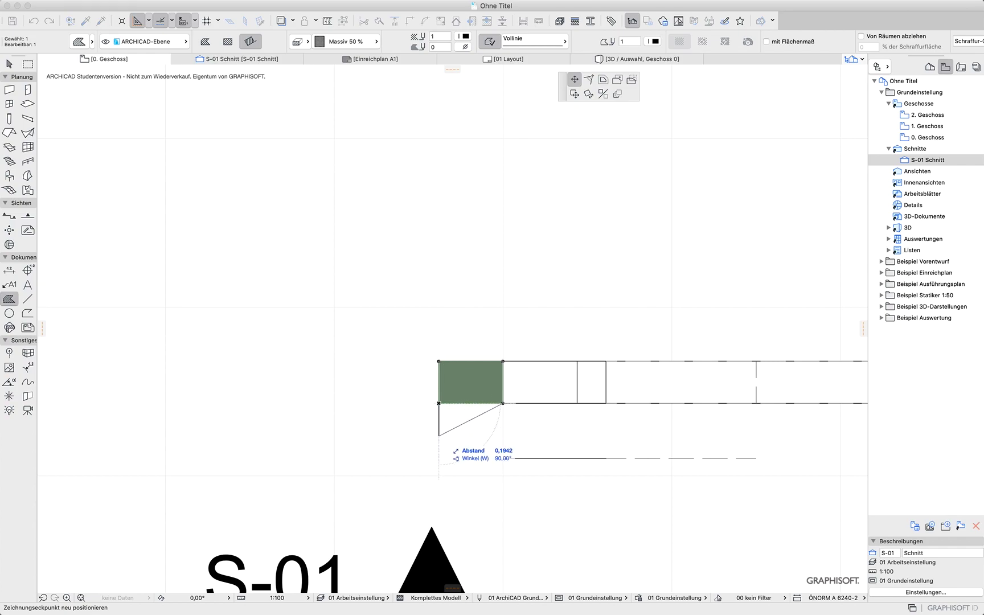
{"action": "type", "text": ","}
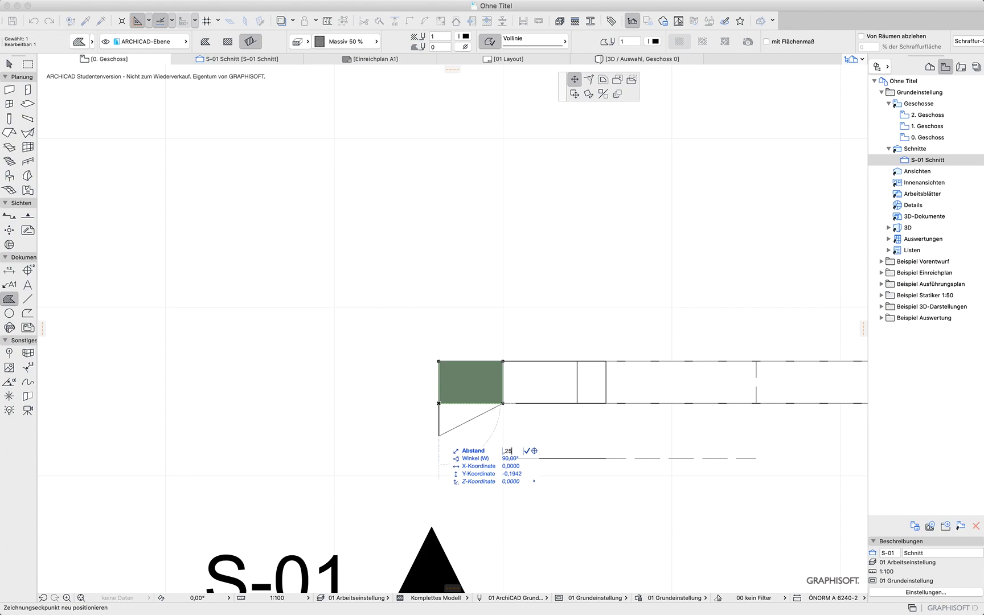
{"action": "type", "text": "25"}
{"action": "key", "text": "Return"}
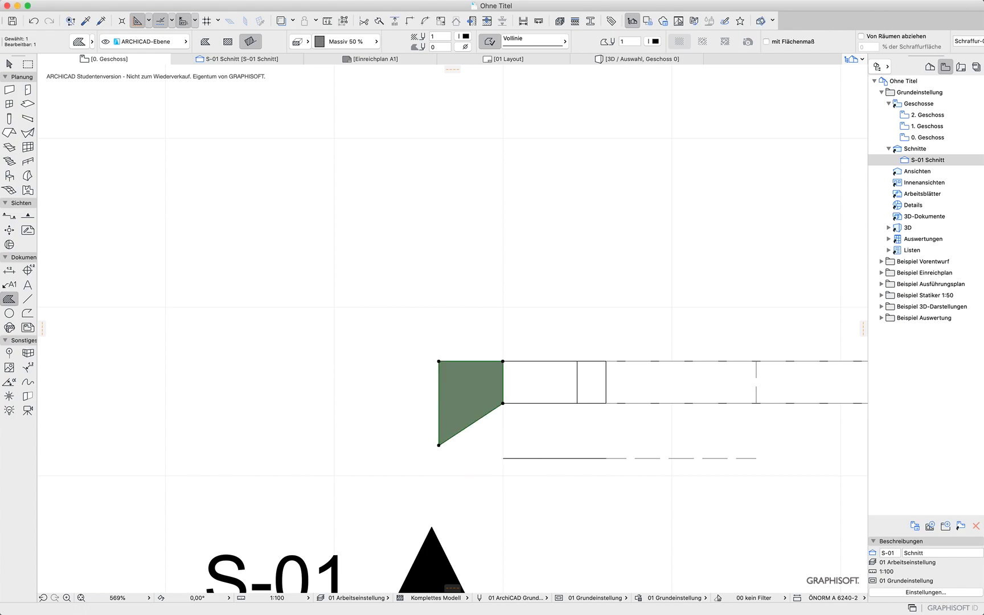
{"action": "left_click", "coordinate": [448, 439]}
{"action": "left_click", "coordinate": [448, 444]}
Curve the fill's diagonal edge into a concave arc matching the dome profile in the photo
{"action": "scroll", "coordinate": [430, 349], "scroll_direction": "down", "scroll_amount": 10}
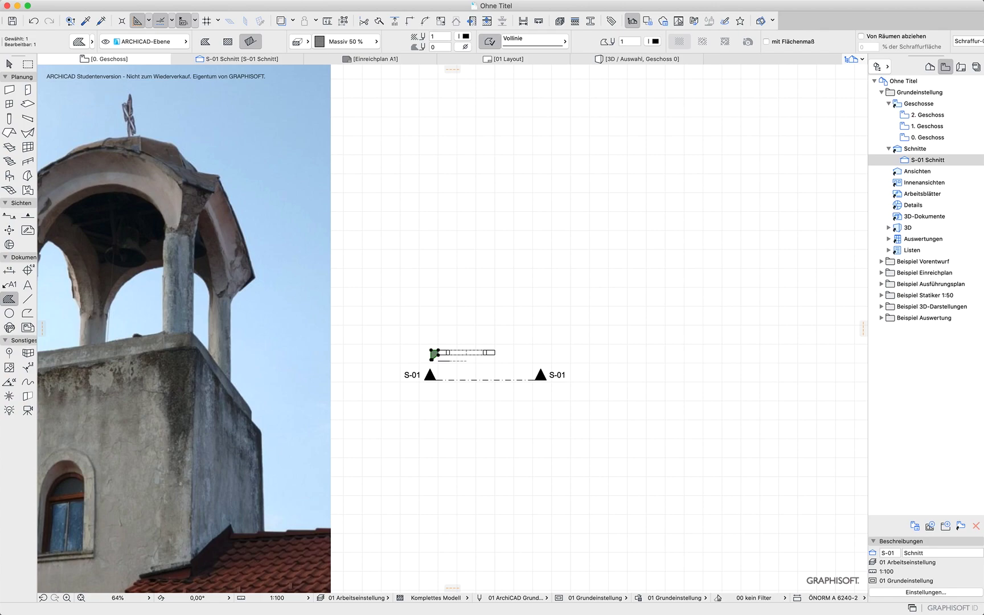
{"action": "middle_click_drag", "start_coordinate": [86, 170], "coordinate": [326, 259]}
{"action": "scroll", "coordinate": [326, 260], "scroll_direction": "up", "scroll_amount": 8}
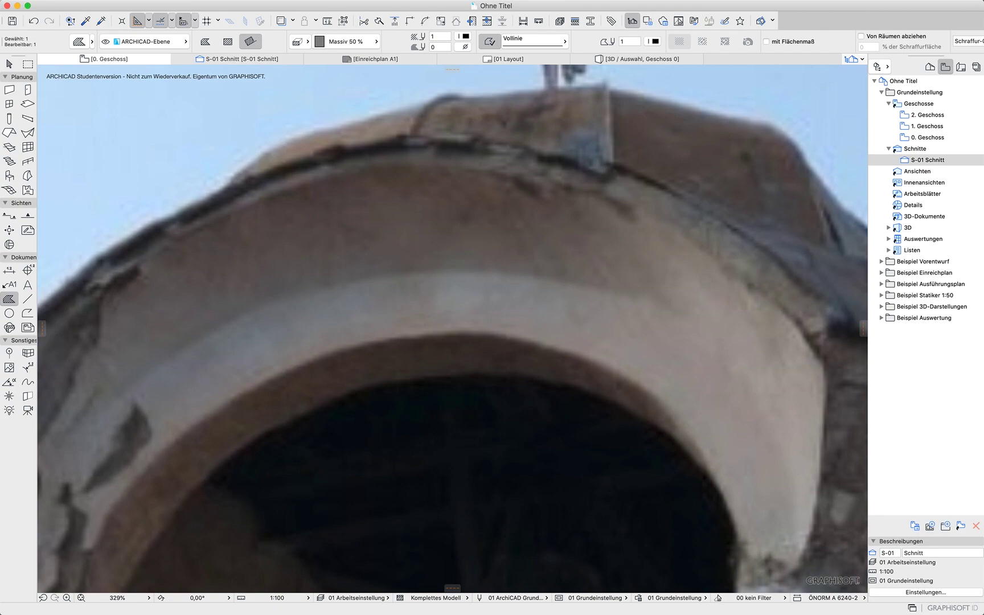
{"action": "scroll", "coordinate": [366, 256], "scroll_direction": "down", "scroll_amount": 10}
{"action": "scroll", "coordinate": [579, 377], "scroll_direction": "up", "scroll_amount": 4}
{"action": "scroll", "coordinate": [556, 359], "scroll_direction": "up", "scroll_amount": 10}
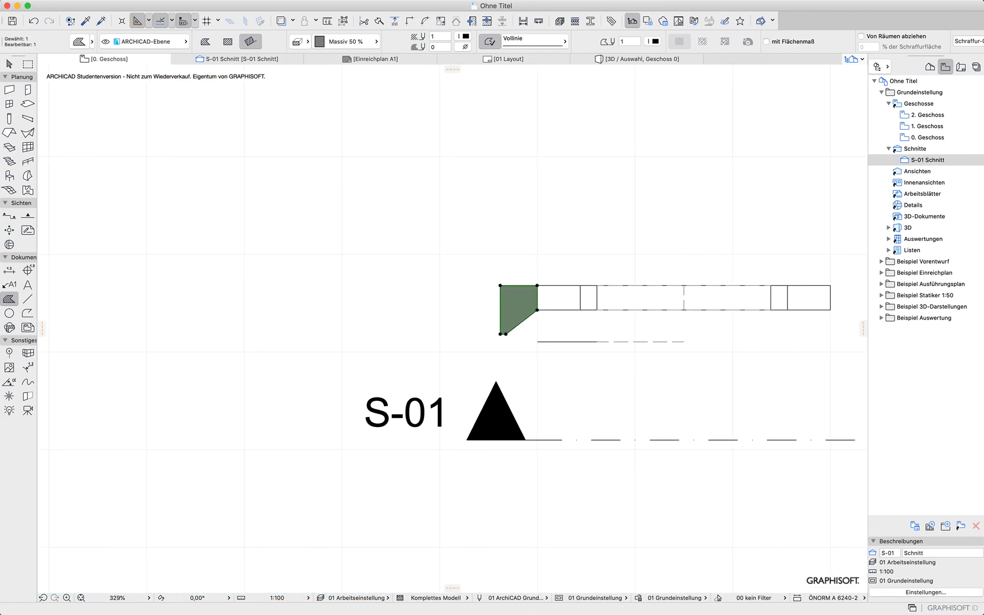
{"action": "left_click", "coordinate": [518, 317]}
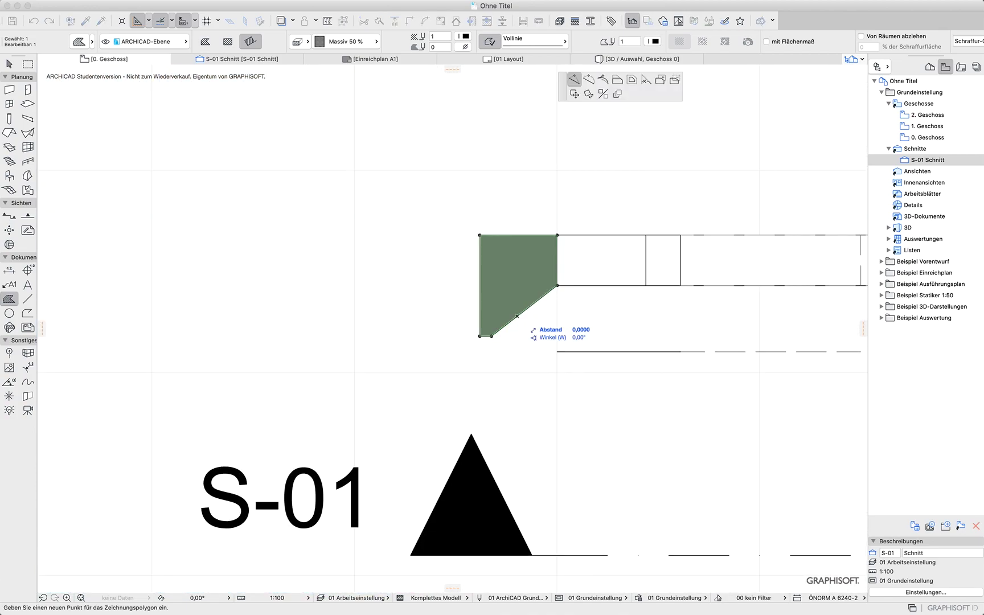
{"action": "left_click", "coordinate": [588, 79]}
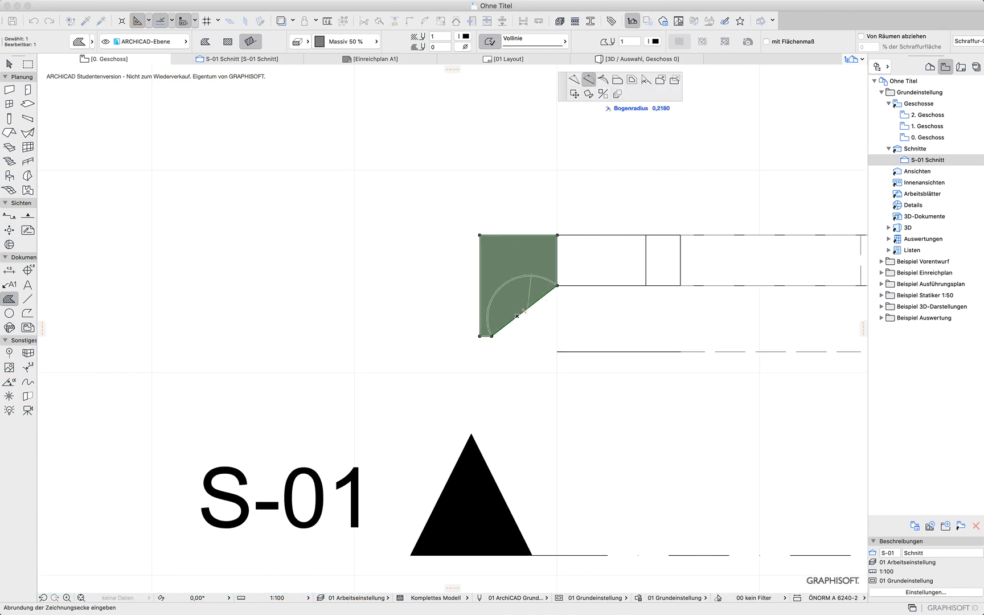
{"action": "left_click", "coordinate": [517, 316]}
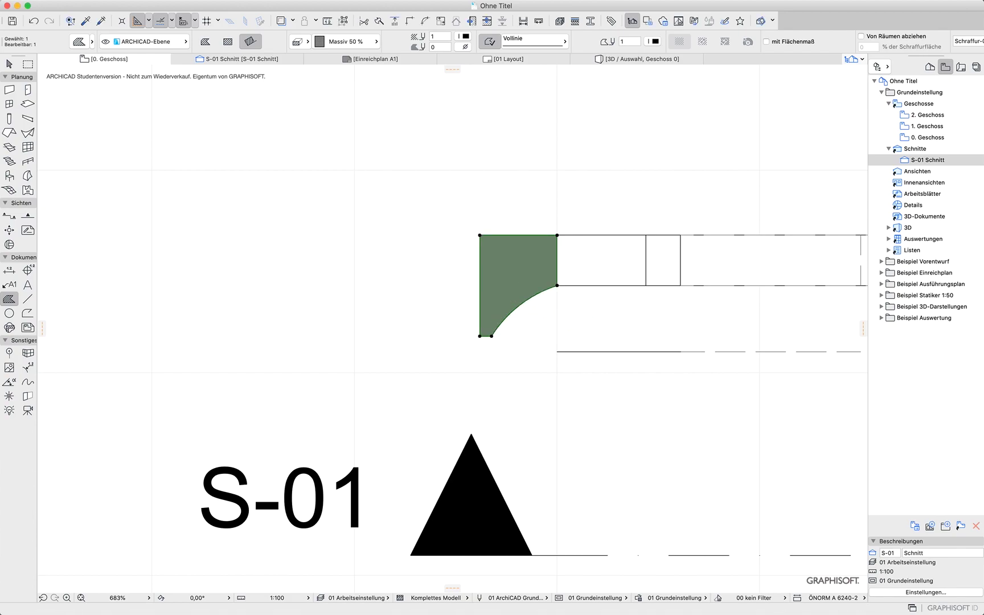
Move the fill downward so its upper-right corner meets the lower reference line's end
{"action": "key", "text": "super+d"}
{"action": "left_click", "coordinate": [558, 285]}
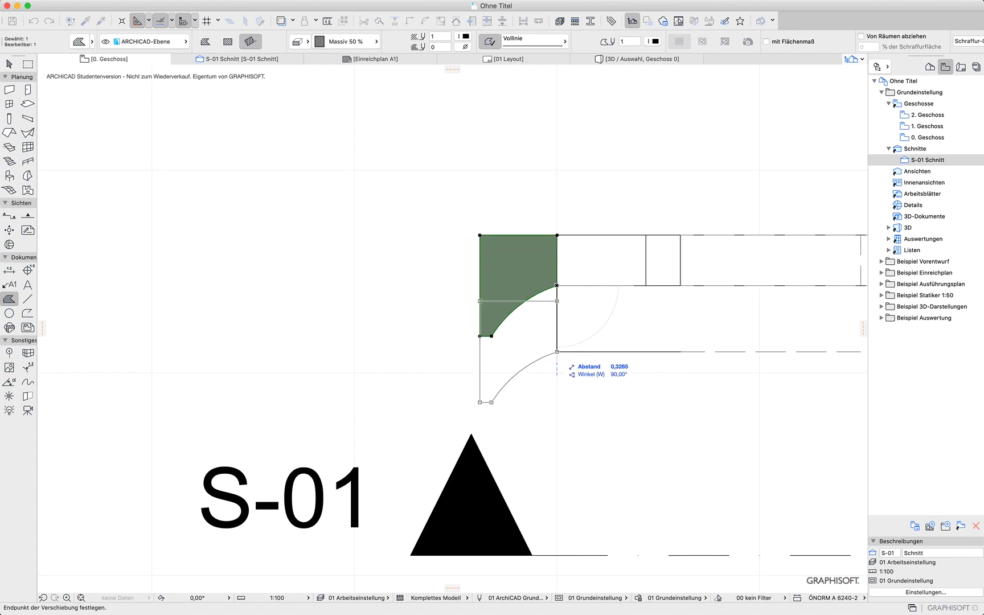
{"action": "left_click", "coordinate": [557, 352]}
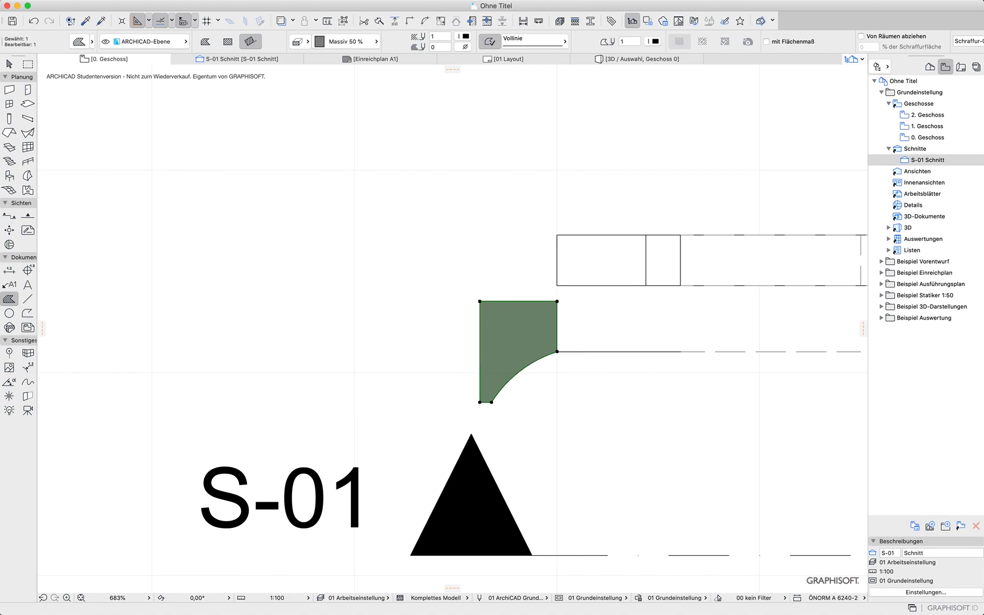
{"action": "key", "text": "Escape"}
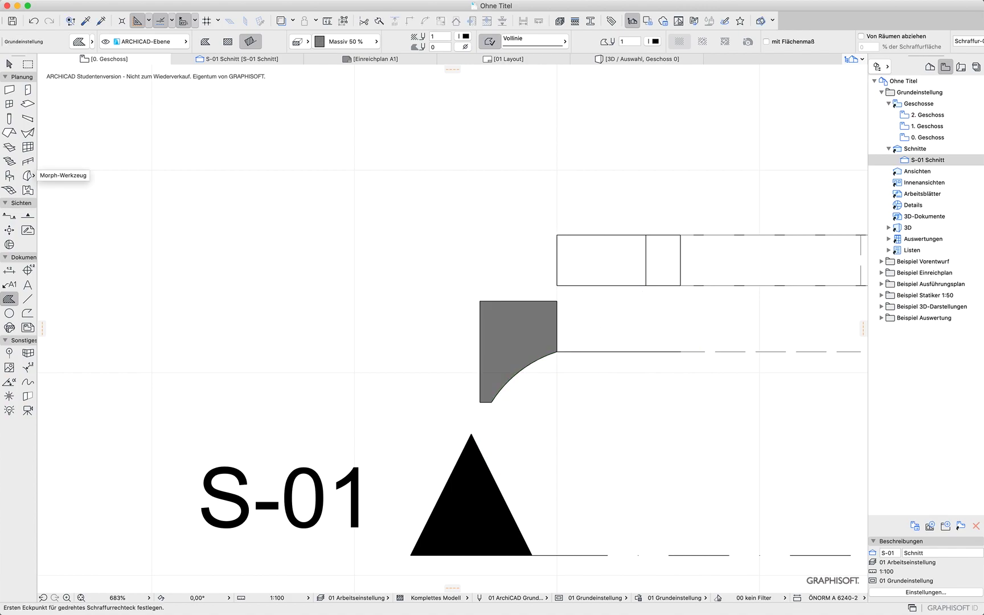
Build the fill's profile as a morph and open the 3D view next to the curved path
{"action": "left_click", "coordinate": [27, 176]}
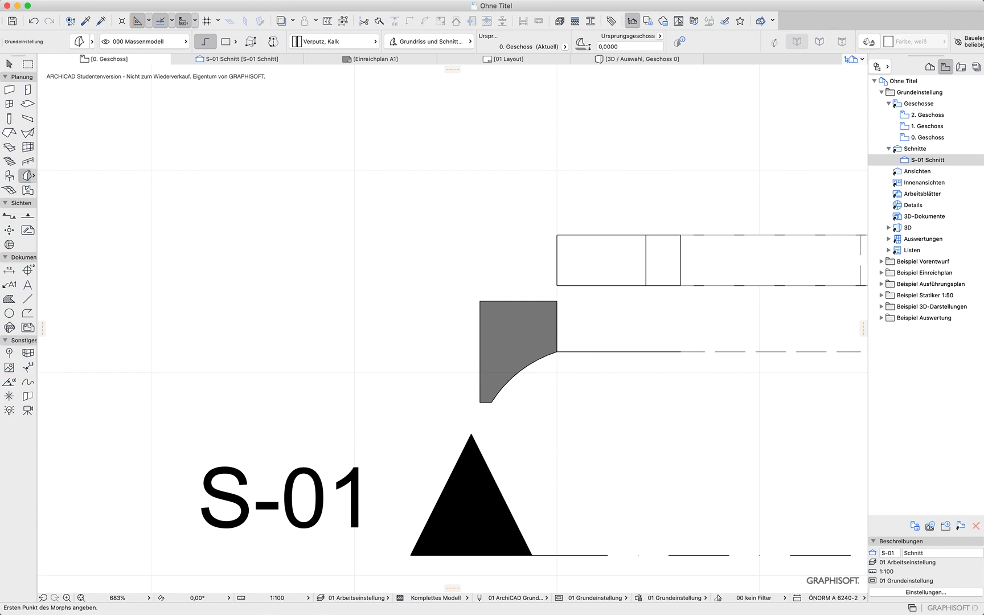
{"action": "key", "text": "F5"}
{"action": "middle_click_drag", "start_coordinate": [536, 415], "coordinate": [541, 495], "text": "shift"}
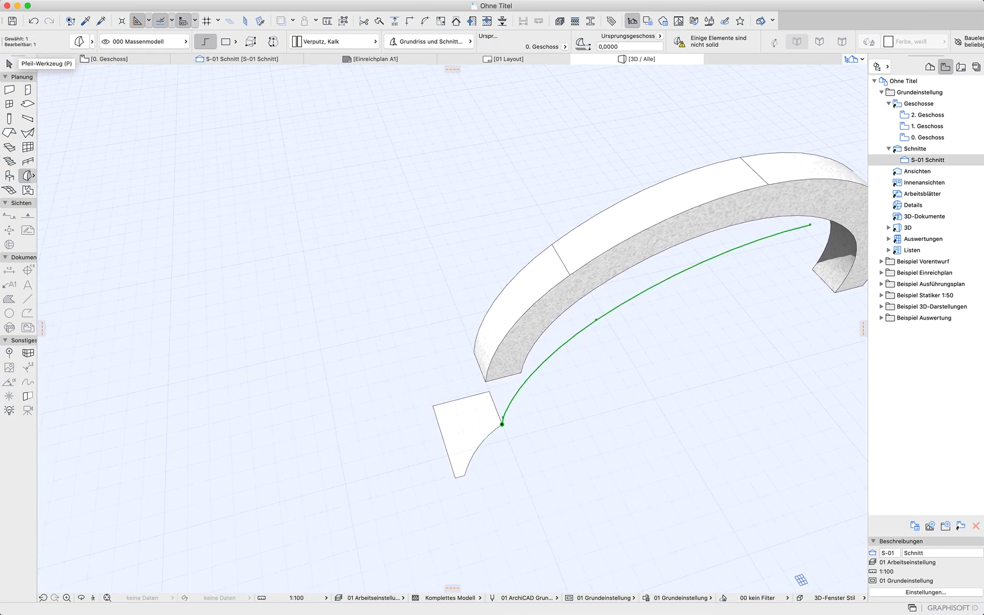
Select the profile morph together with the curved path in the 3D view
{"action": "left_click", "coordinate": [9, 63]}
{"action": "key", "text": "Escape"}
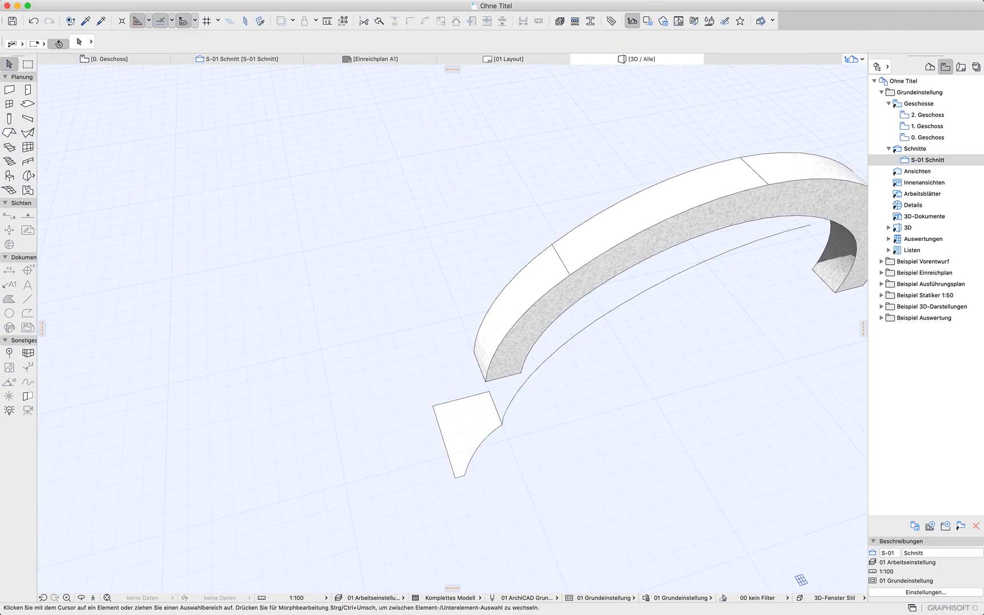
{"action": "left_click", "coordinate": [489, 393]}
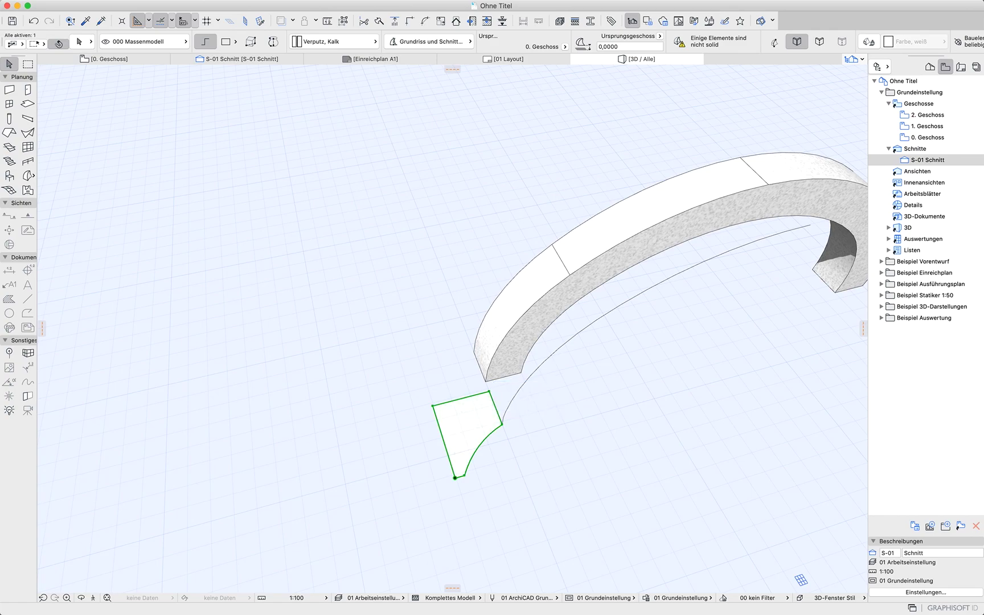
{"action": "left_click", "coordinate": [534, 372], "text": "shift"}
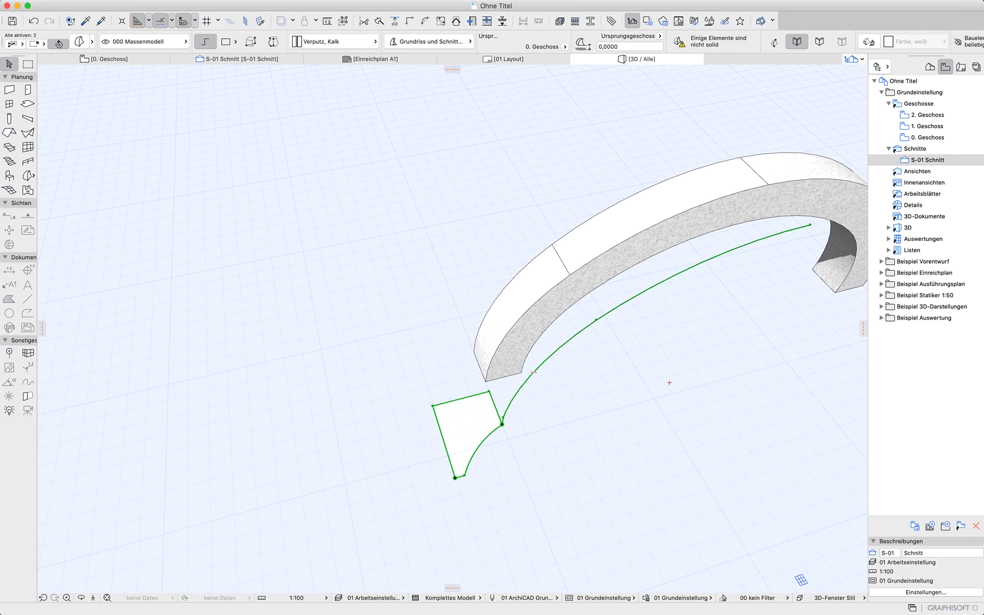
{"action": "scroll", "coordinate": [533, 438], "scroll_direction": "up", "scroll_amount": 5}
{"action": "key", "text": "Escape"}
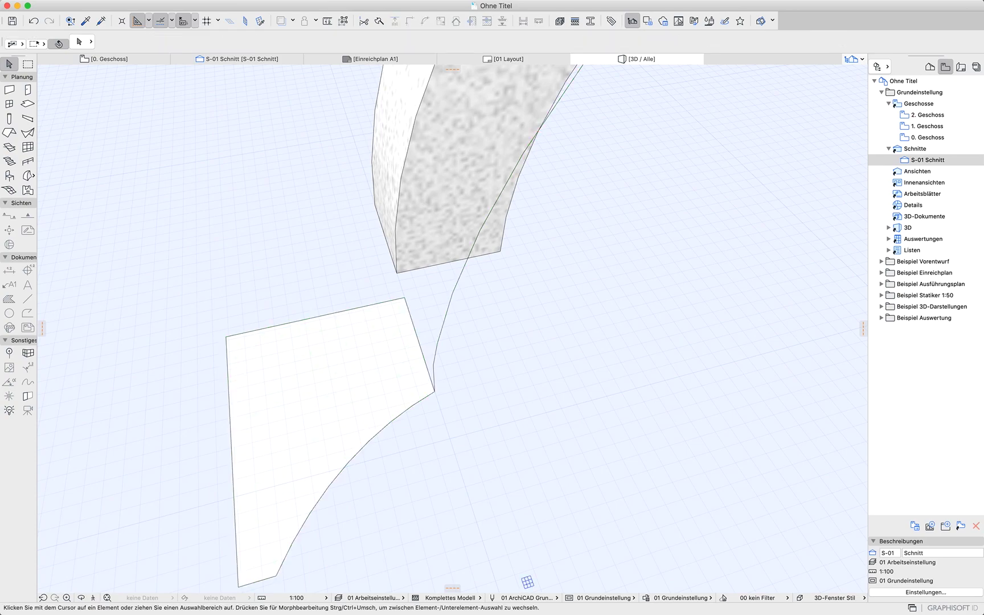
Select the profile morph with the curved path and unite them using the Boolean Union operation
{"action": "left_click", "coordinate": [434, 379]}
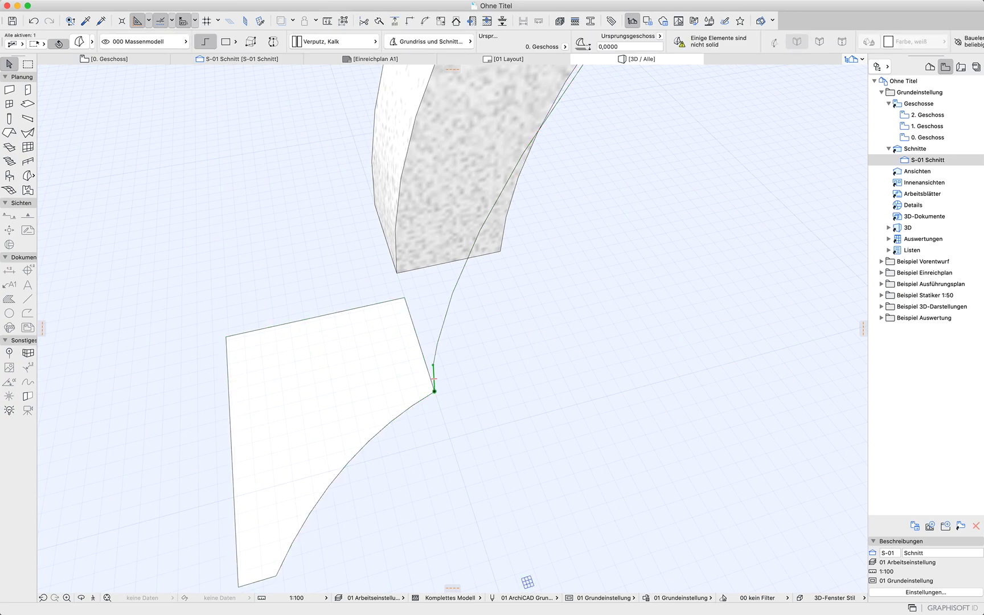
{"action": "key", "text": "Escape"}
{"action": "left_click", "coordinate": [434, 390]}
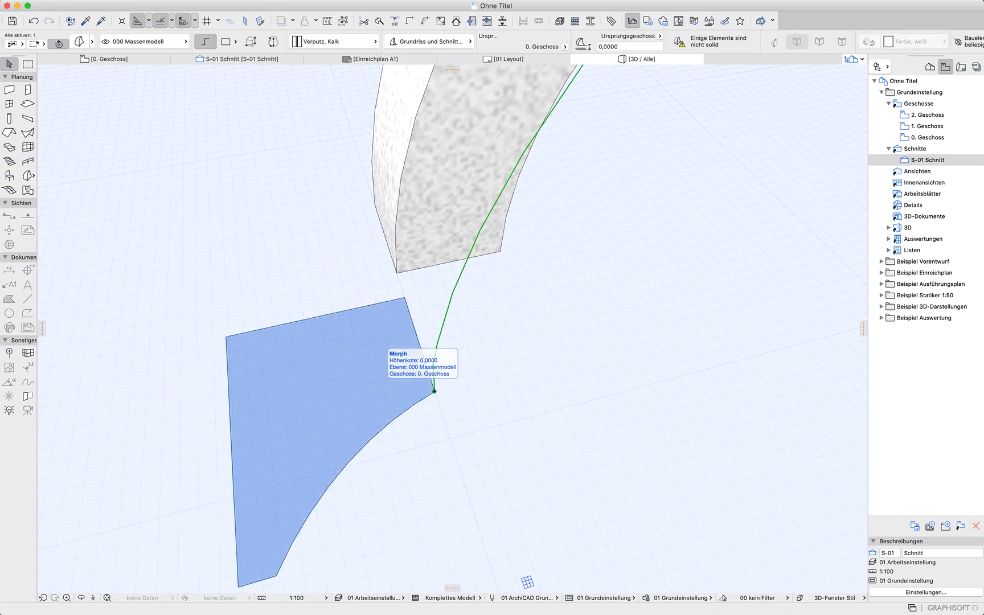
{"action": "left_click", "coordinate": [433, 391], "text": "shift"}
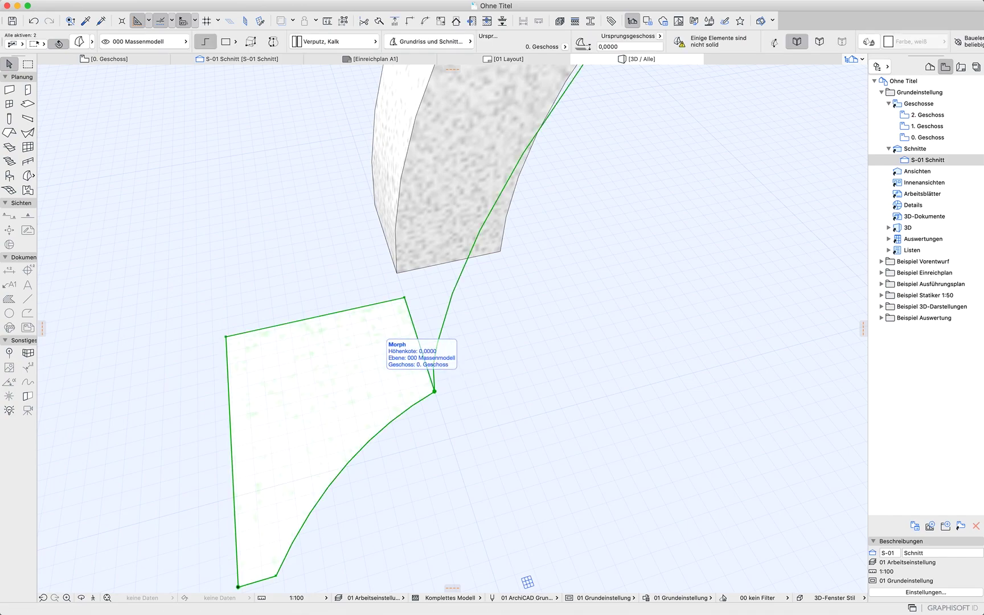
{"action": "right_click", "coordinate": [555, 327]}
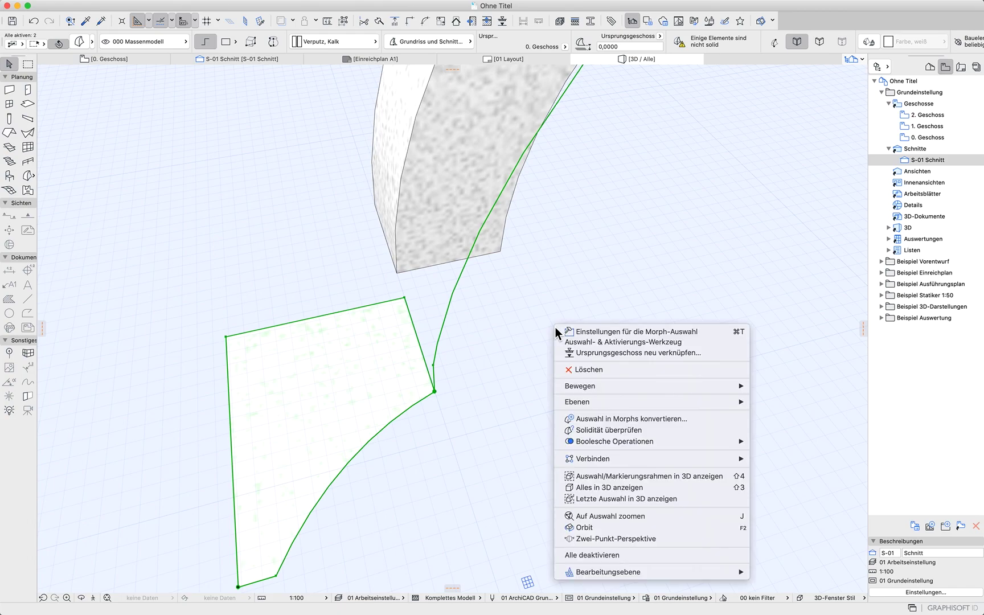
{"action": "mouse_move", "coordinate": [633, 459]}
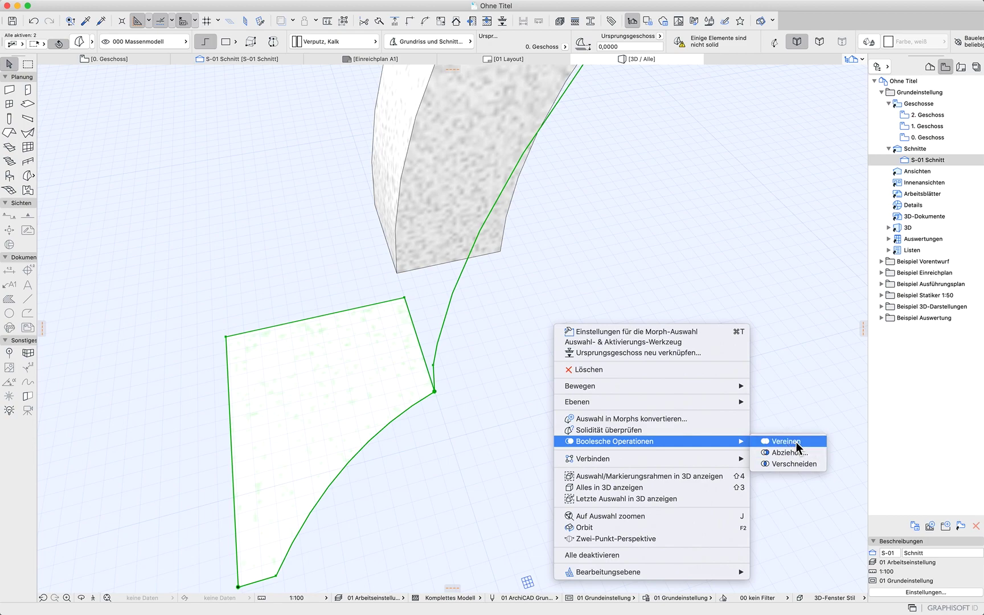
{"action": "left_click", "coordinate": [797, 444]}
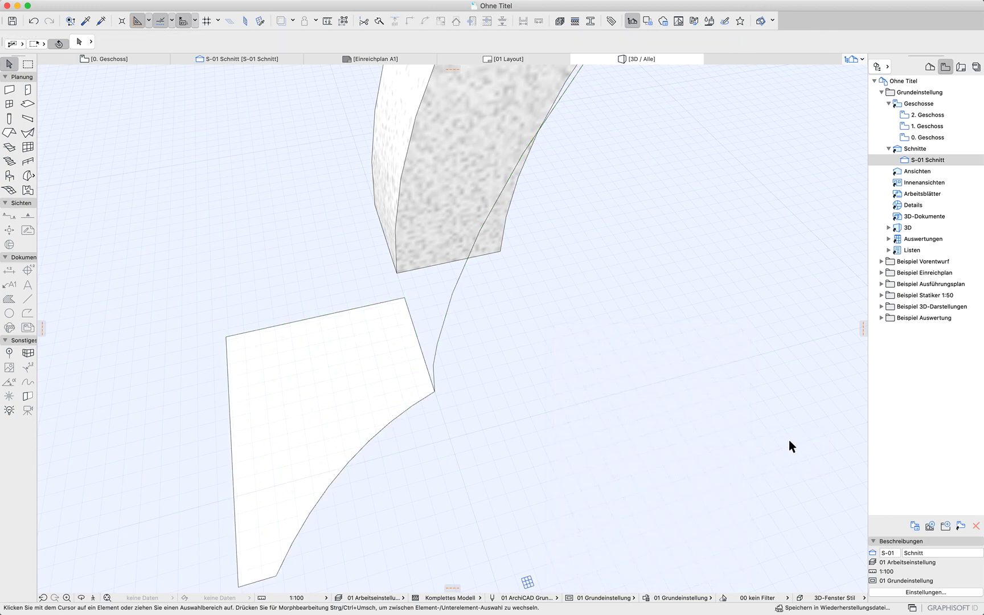
Sweep the profile face along the curved arch path as an extrusion polygon, ending at the arch's crown
{"action": "left_click", "coordinate": [353, 399]}
{"action": "left_click", "coordinate": [345, 402]}
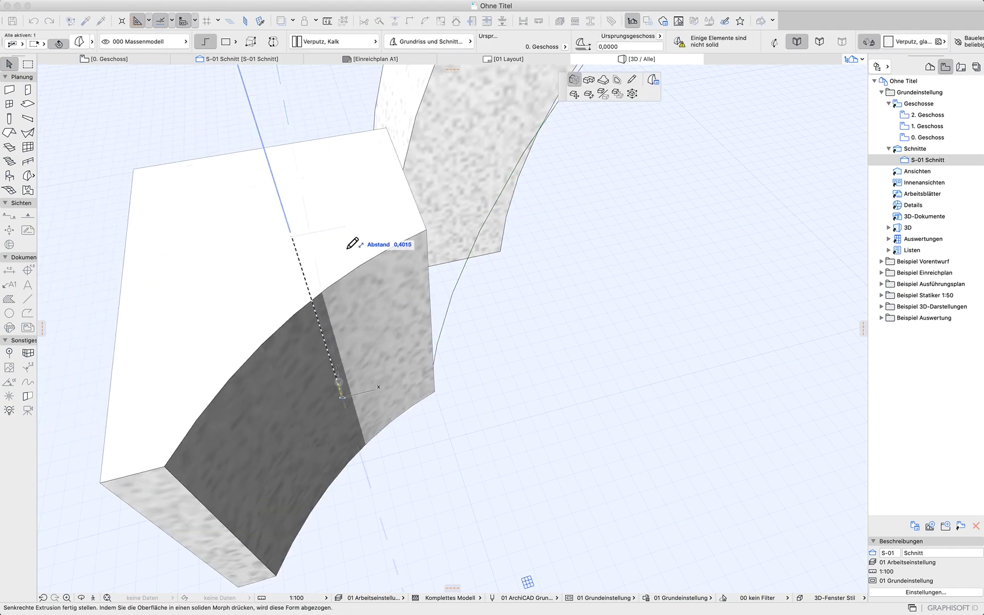
{"action": "left_click", "coordinate": [590, 79]}
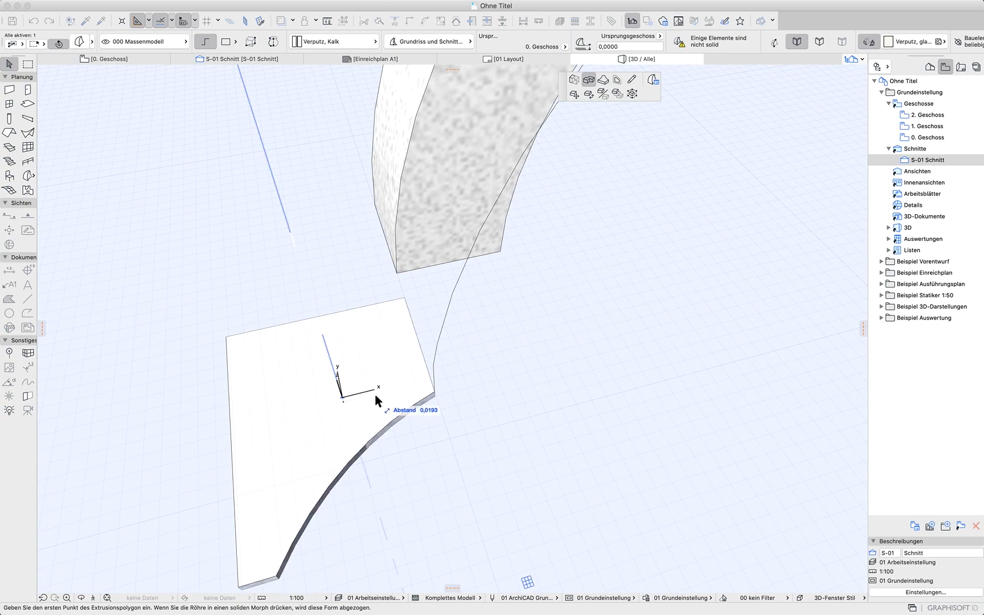
{"action": "left_click", "coordinate": [436, 390]}
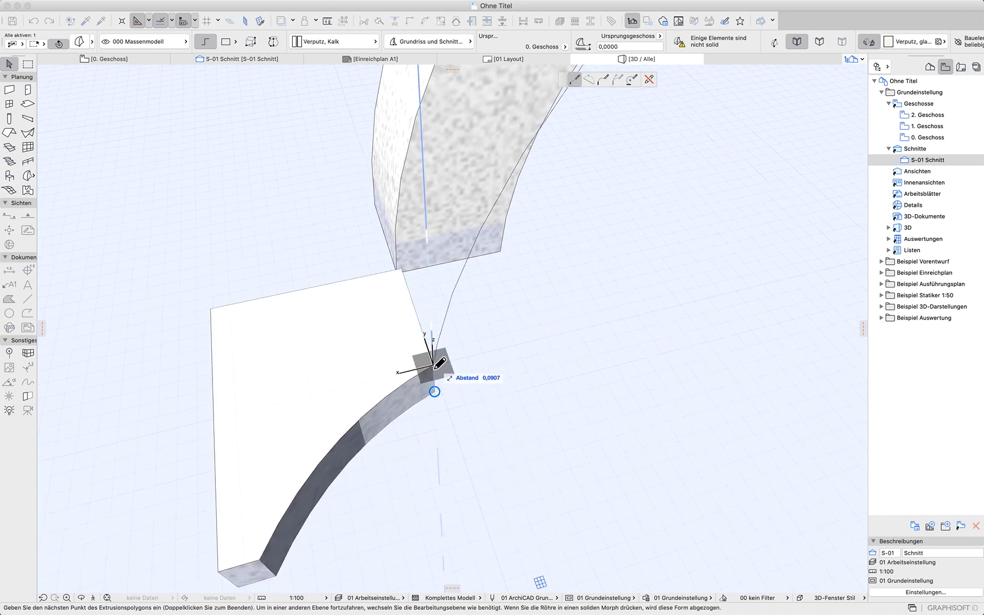
{"action": "scroll", "coordinate": [453, 353], "scroll_direction": "down", "scroll_amount": 5}
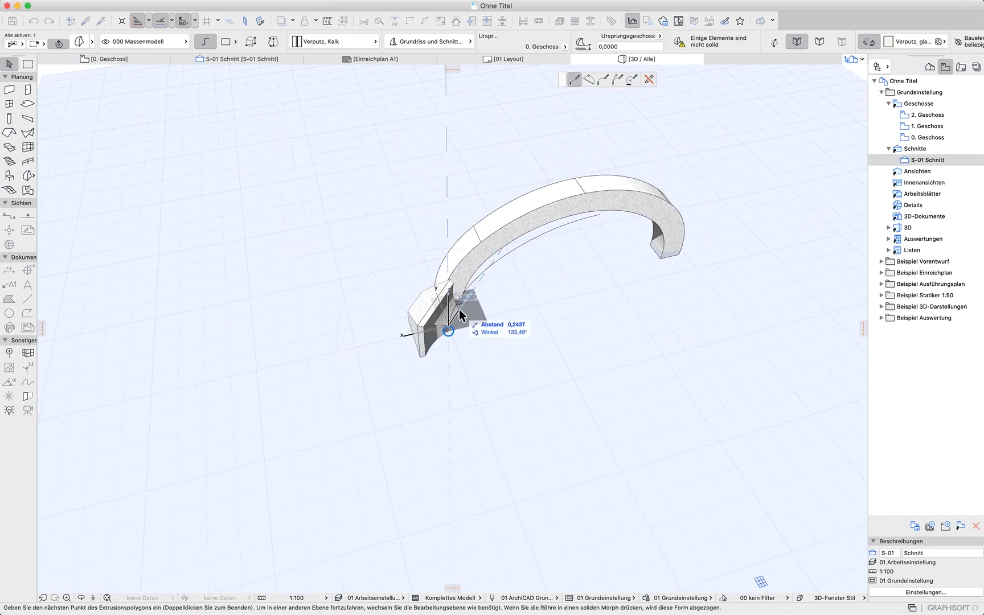
{"action": "middle_click_drag", "start_coordinate": [466, 312], "coordinate": [346, 279], "text": "shift"}
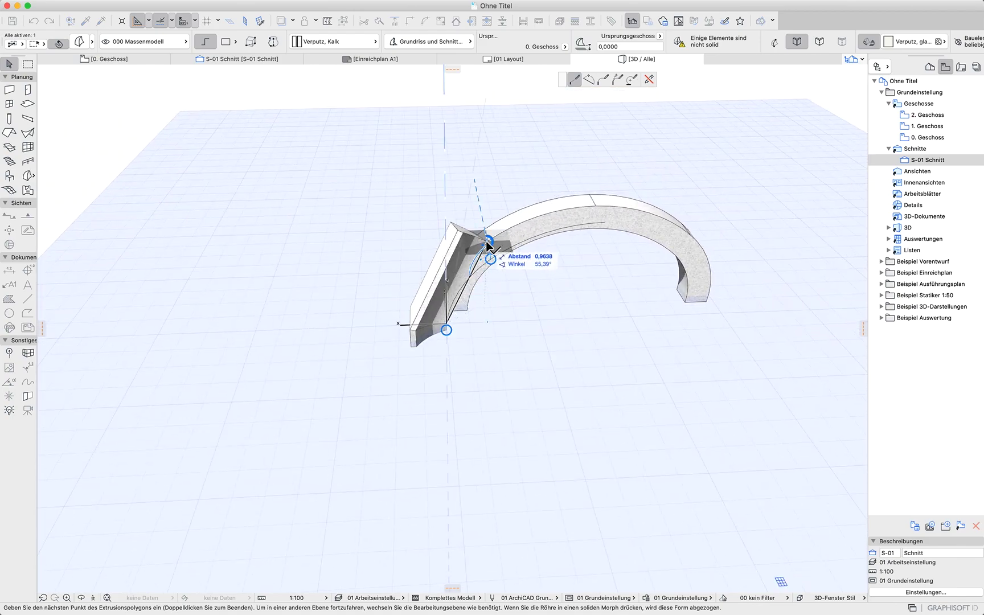
{"action": "left_click", "coordinate": [490, 259]}
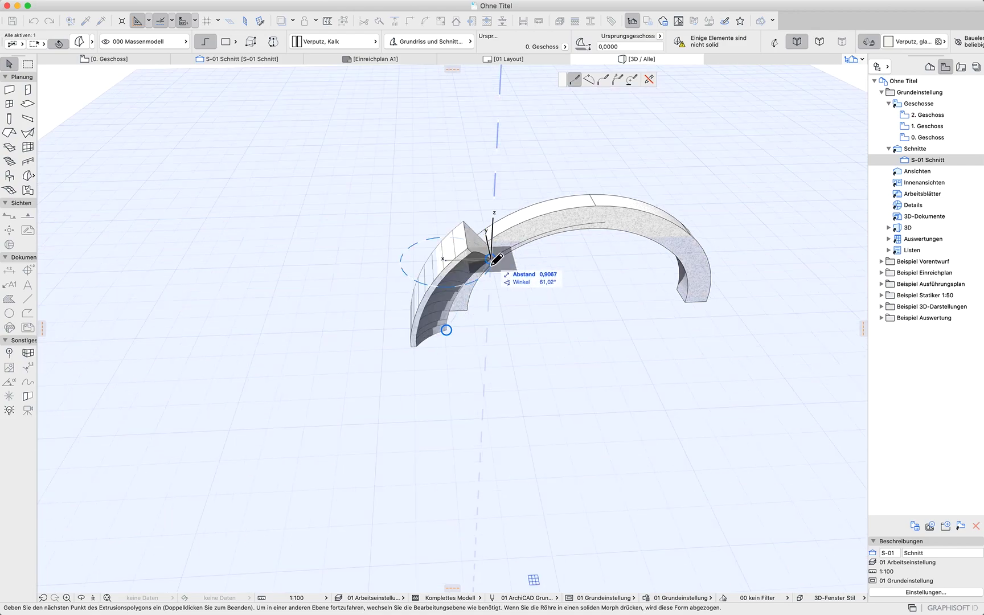
{"action": "left_click", "coordinate": [606, 222]}
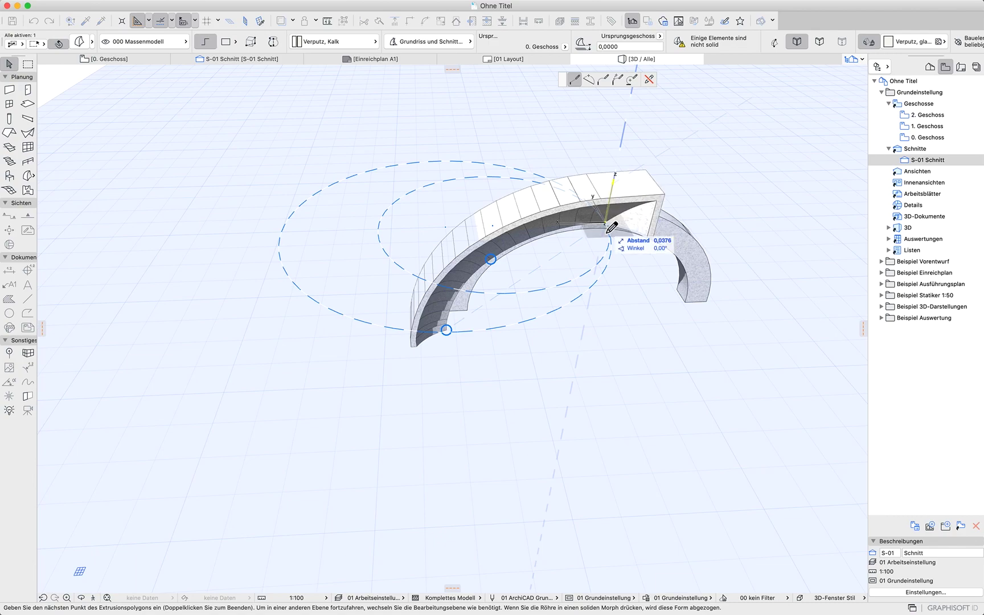
{"action": "double_click", "coordinate": [606, 223]}
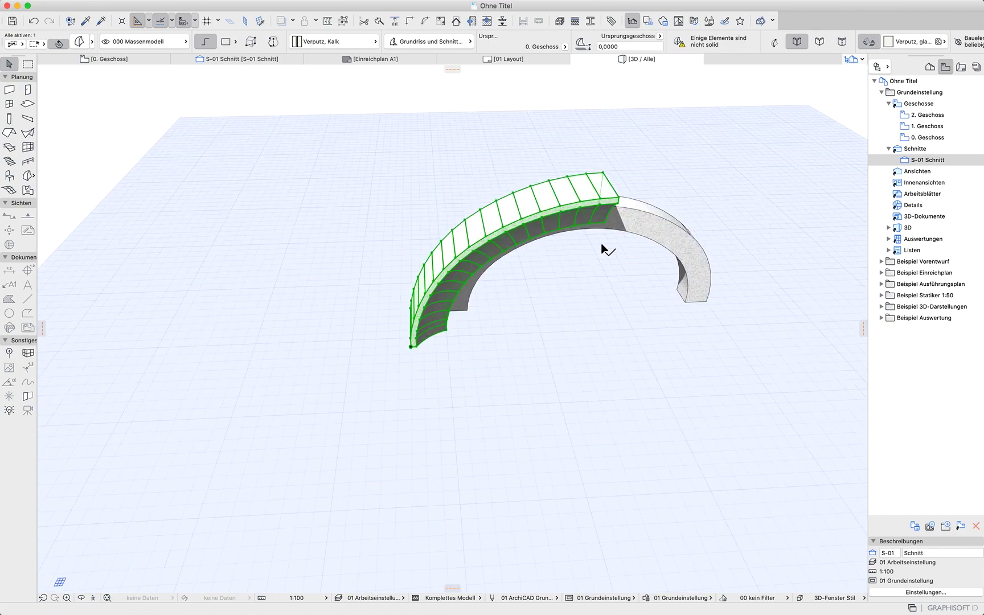
Move the swept dome half slightly so its end sits against the arch's crown
{"action": "middle_click_drag", "start_coordinate": [598, 435], "coordinate": [418, 389], "text": "shift"}
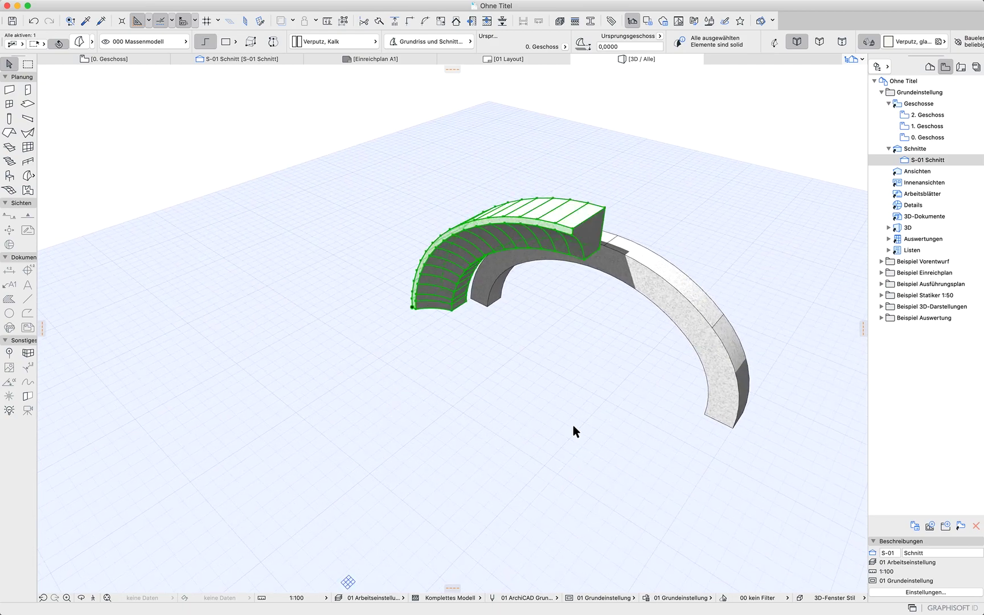
{"action": "key", "text": "super+d"}
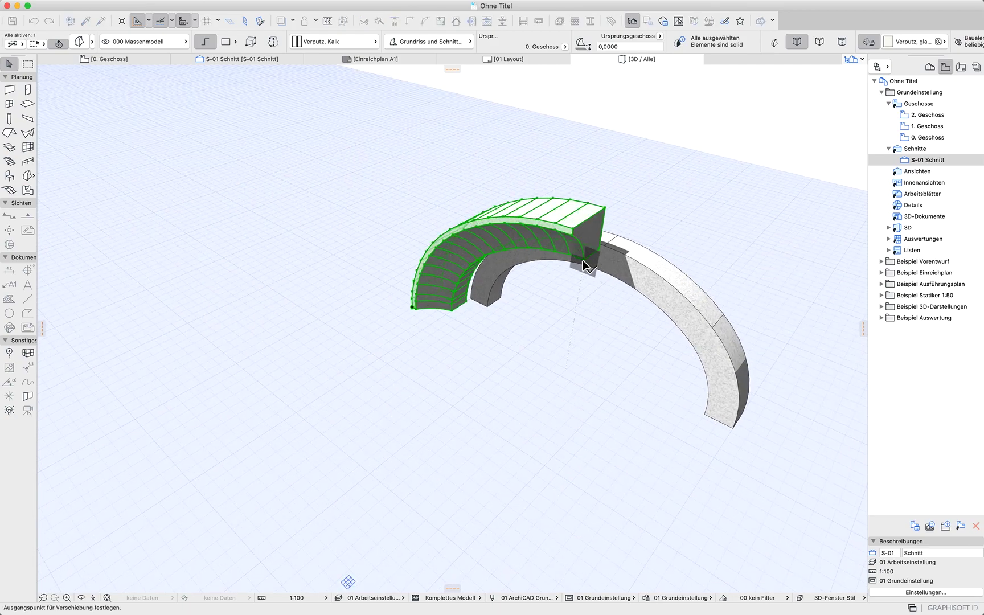
{"action": "left_click", "coordinate": [583, 260]}
{"action": "left_click", "coordinate": [603, 247]}
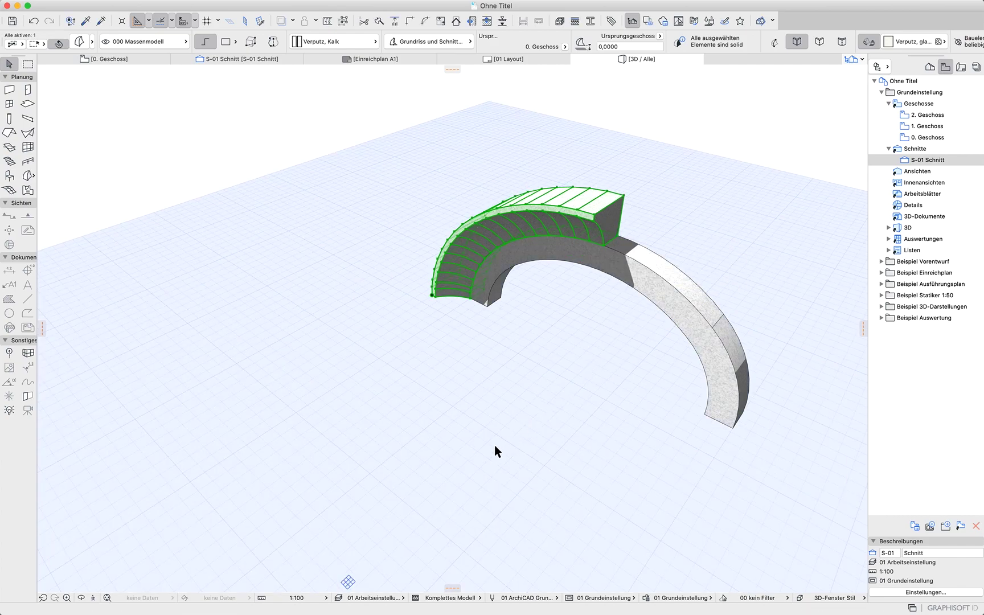
Mirror a copy of the swept half across the crown to form the dome's other half
{"action": "key", "text": "alt+super+m"}
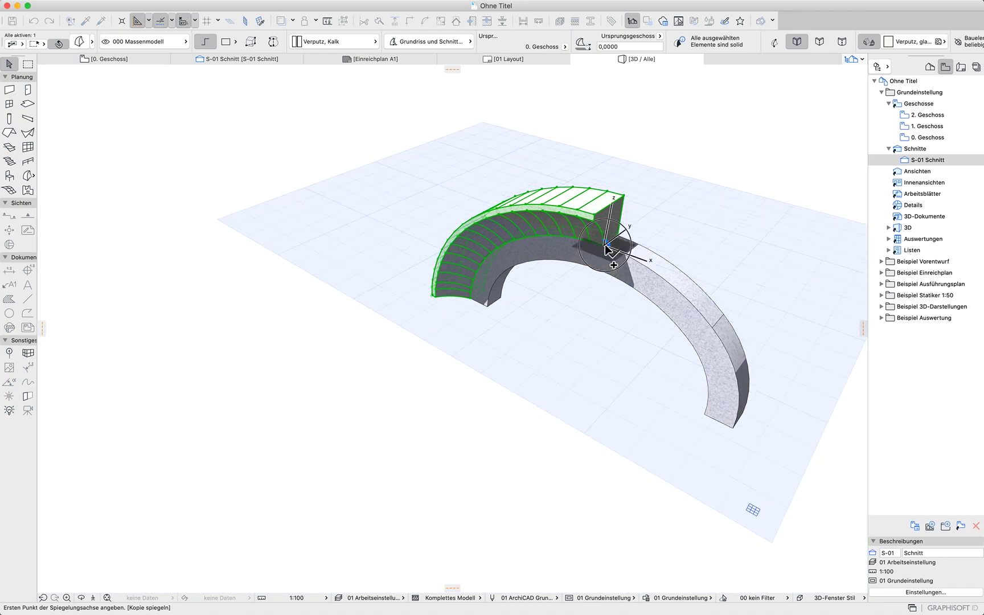
{"action": "left_click", "coordinate": [605, 246]}
{"action": "left_click", "coordinate": [626, 251]}
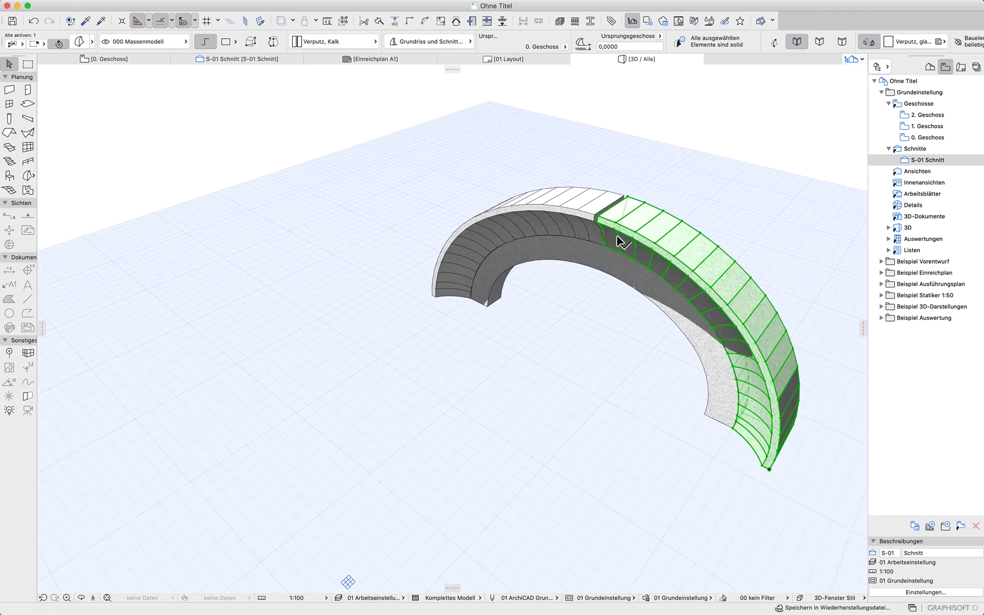
Orbit and zoom around the finished dome to inspect the joint at its crown
{"action": "left_click", "coordinate": [553, 509]}
{"action": "middle_click_drag", "start_coordinate": [554, 509], "coordinate": [753, 468], "text": "shift"}
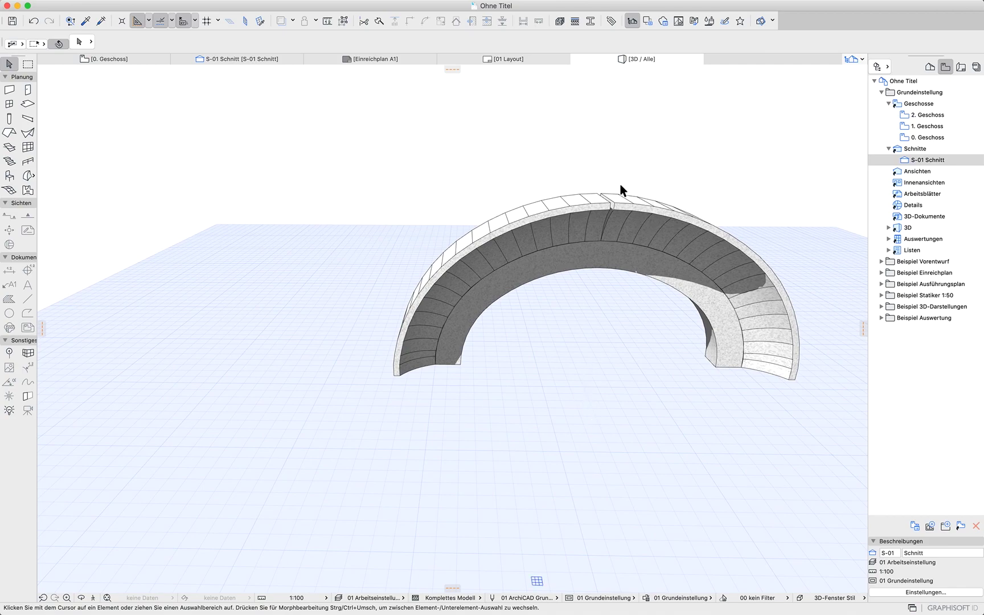
{"action": "scroll", "coordinate": [611, 208], "scroll_direction": "up", "scroll_amount": 6}
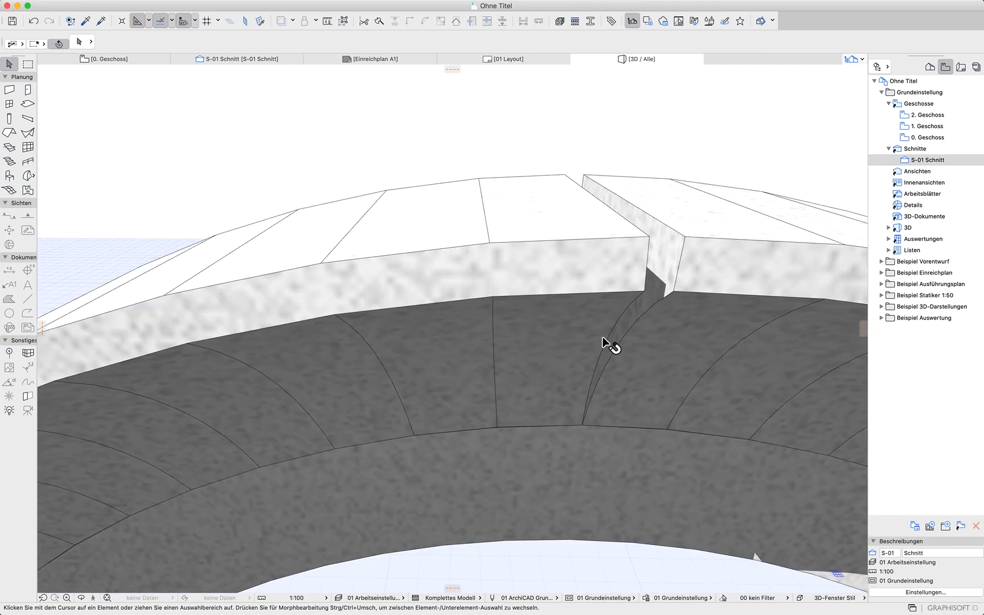
{"action": "middle_click_drag", "start_coordinate": [621, 455], "coordinate": [588, 348], "text": "shift"}
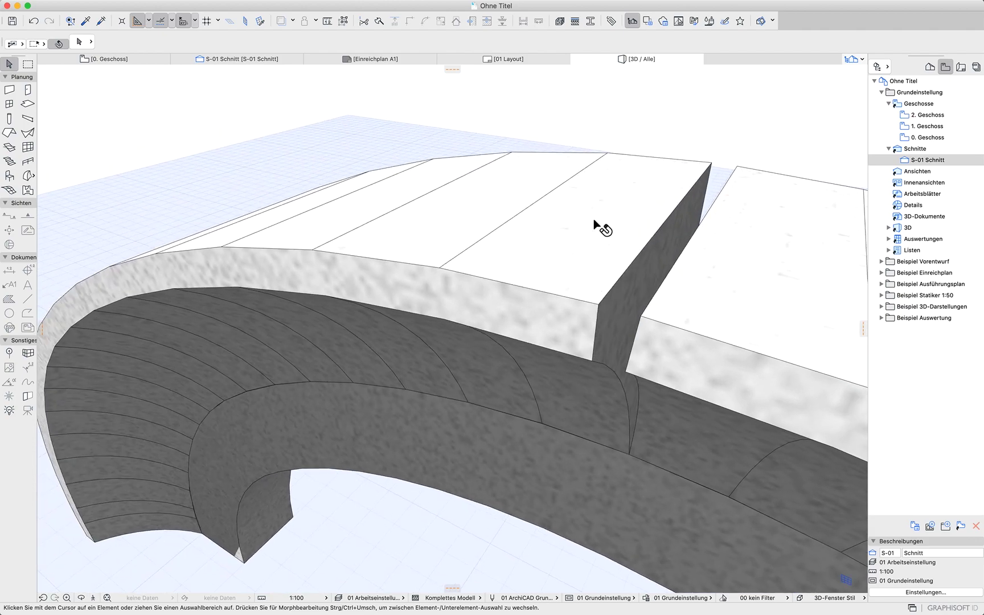
{"action": "scroll", "coordinate": [477, 553], "scroll_direction": "down", "scroll_amount": 5}
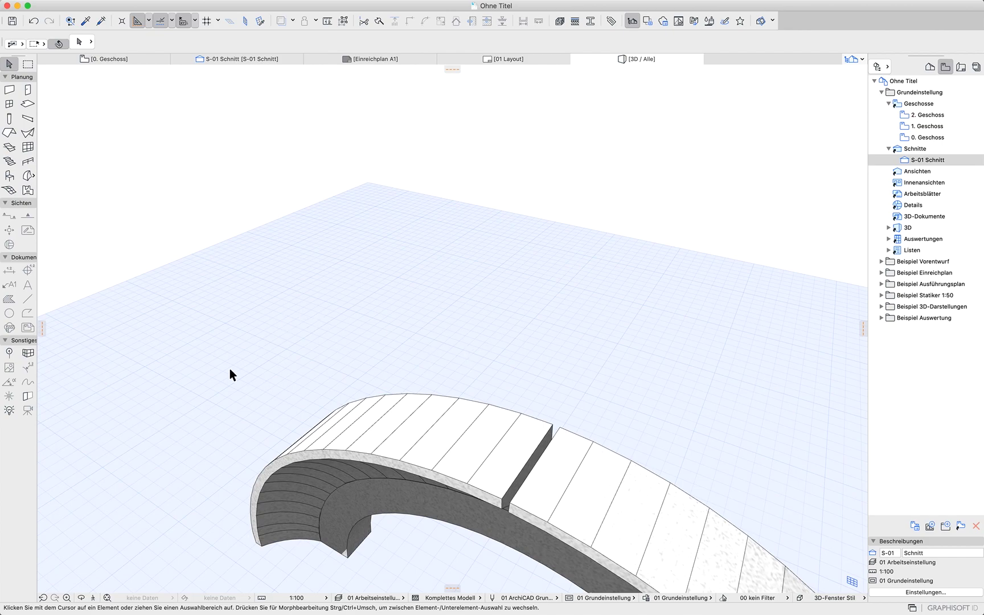
{"action": "scroll", "coordinate": [226, 371], "scroll_direction": "down", "scroll_amount": 3}
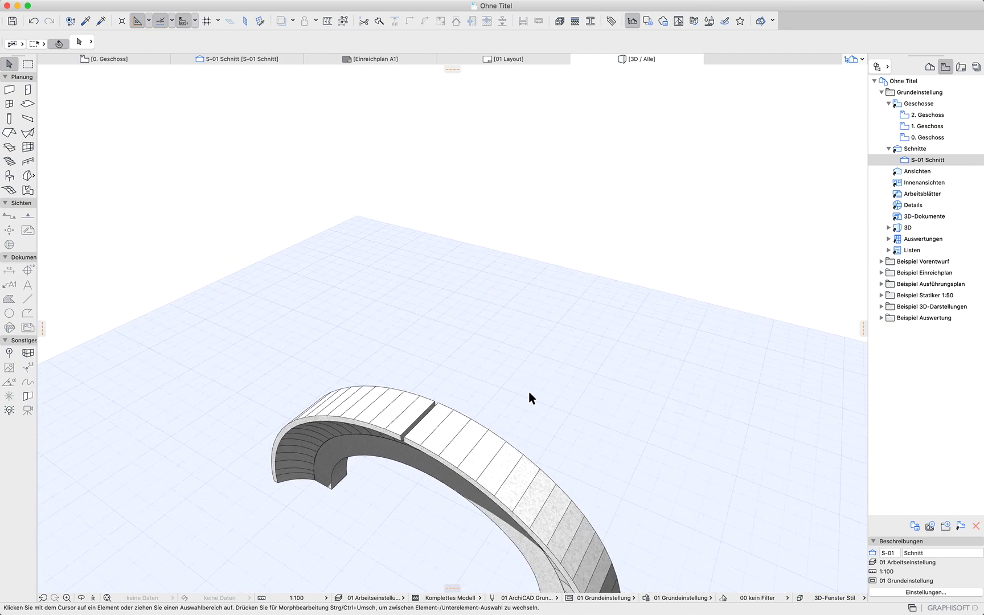
{"action": "middle_click_drag", "start_coordinate": [652, 454], "coordinate": [626, 308], "text": "shift"}
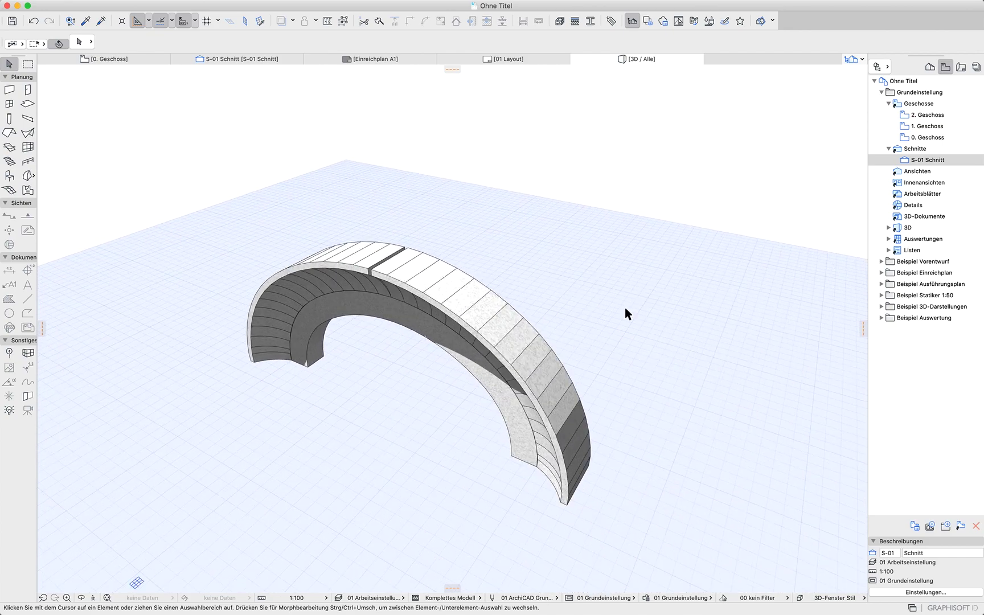
Open the ground floor plan and delete the selected helper element under the dome
{"action": "left_click", "coordinate": [104, 59]}
{"action": "scroll", "coordinate": [372, 398], "scroll_direction": "down", "scroll_amount": 5}
{"action": "left_click", "coordinate": [430, 392]}
{"action": "key", "text": "Delete"}
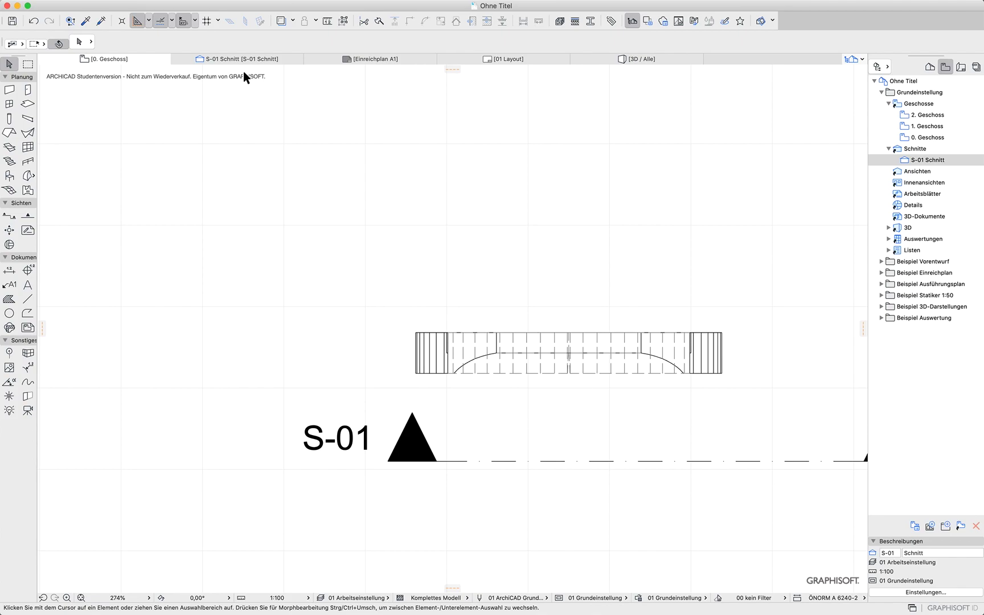
In the section, draw a rectangular morph about 0.25 by 0.3 below the ground line at the arch's left base
{"action": "left_click", "coordinate": [230, 59]}
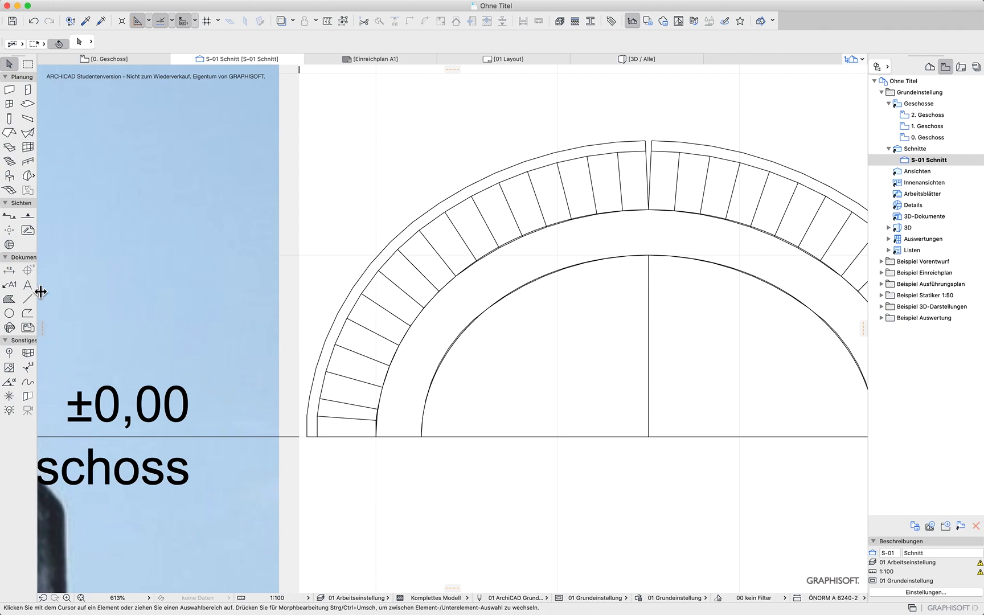
{"action": "left_click", "coordinate": [29, 176]}
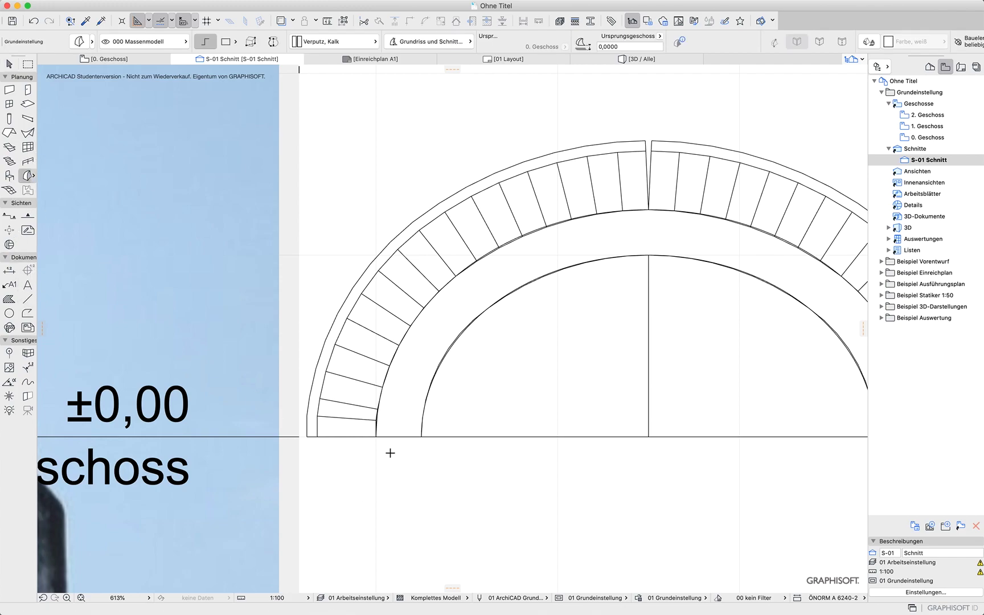
{"action": "left_click", "coordinate": [376, 437]}
{"action": "left_click", "coordinate": [421, 437]}
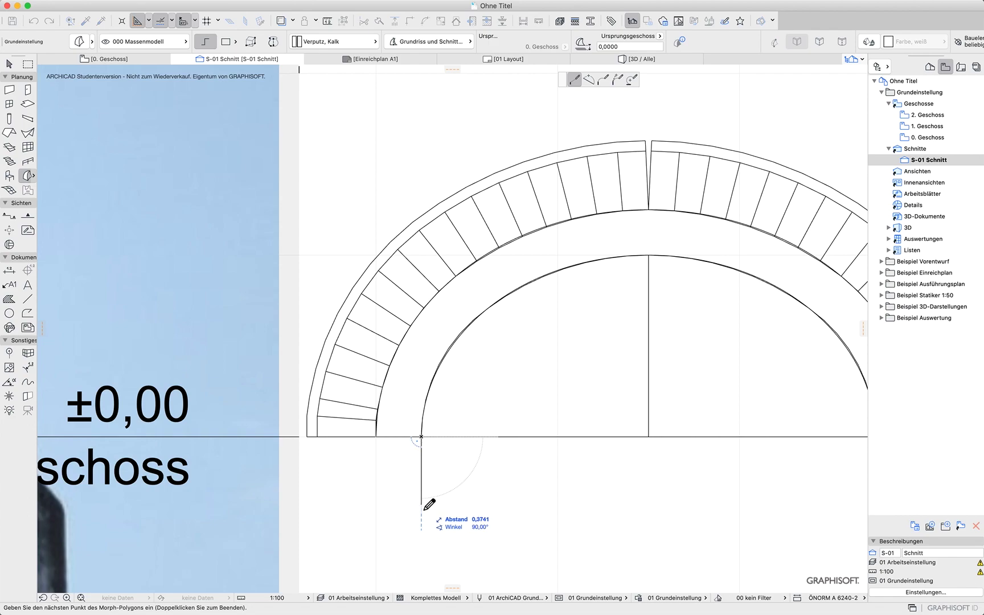
{"action": "left_click", "coordinate": [421, 495]}
{"action": "left_click", "coordinate": [376, 496]}
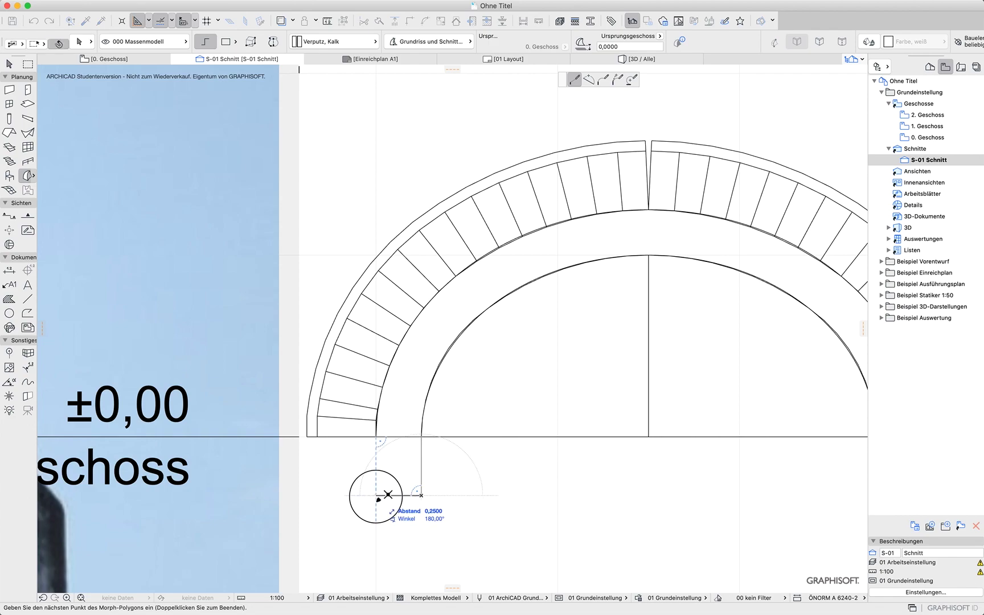
{"action": "left_click", "coordinate": [377, 437]}
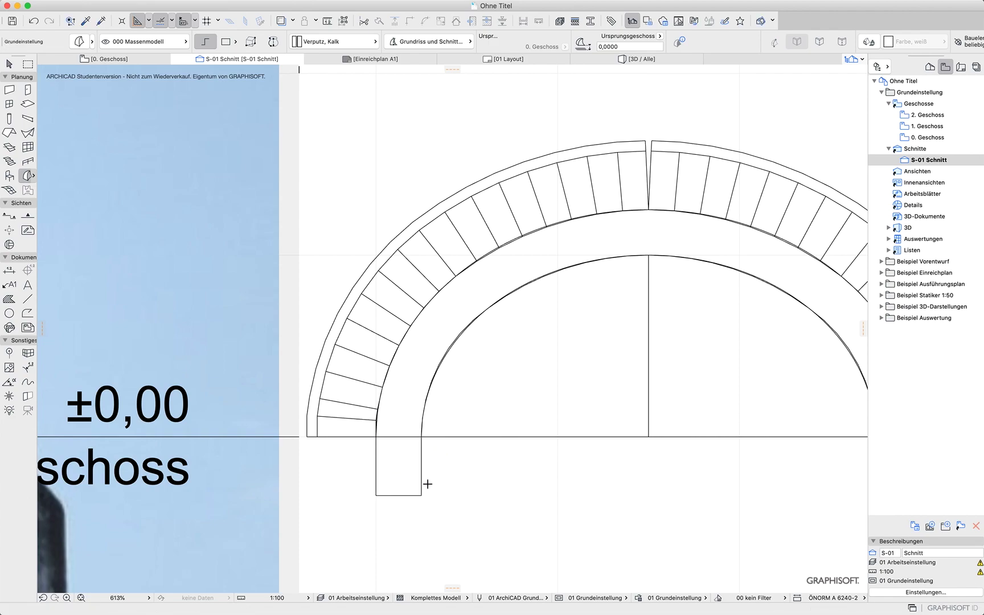
In 3D, extrude the rectangular morph along a straight line across the arch into a long beam
{"action": "key", "text": "F3"}
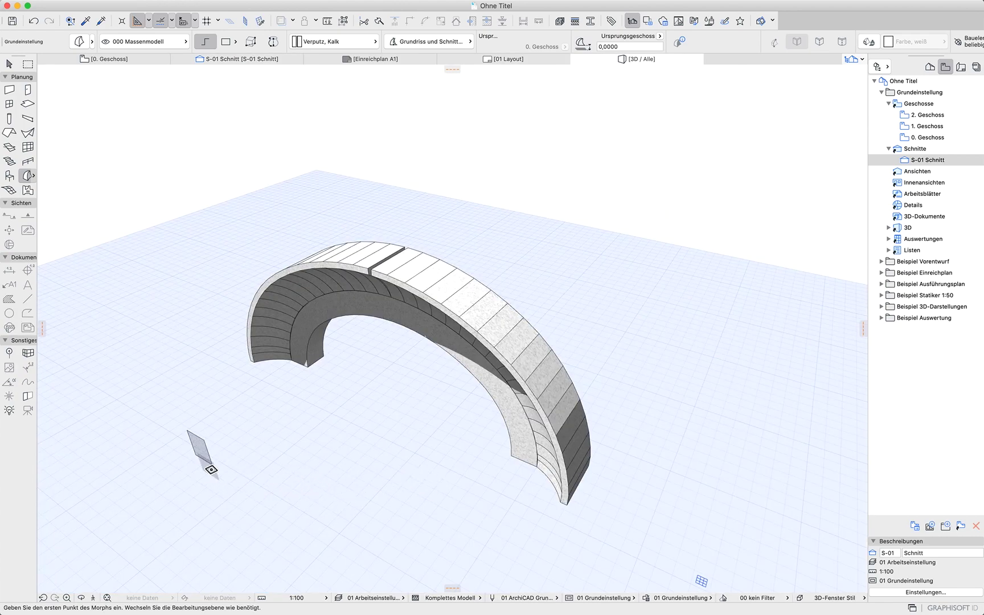
{"action": "left_click", "coordinate": [200, 448]}
{"action": "left_click", "coordinate": [202, 449]}
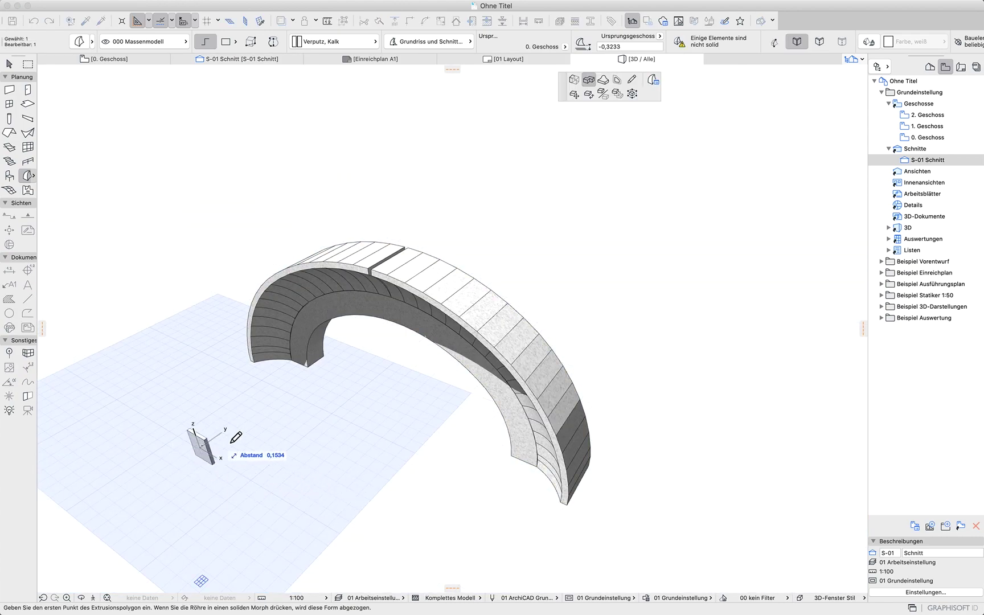
{"action": "left_click", "coordinate": [577, 211]}
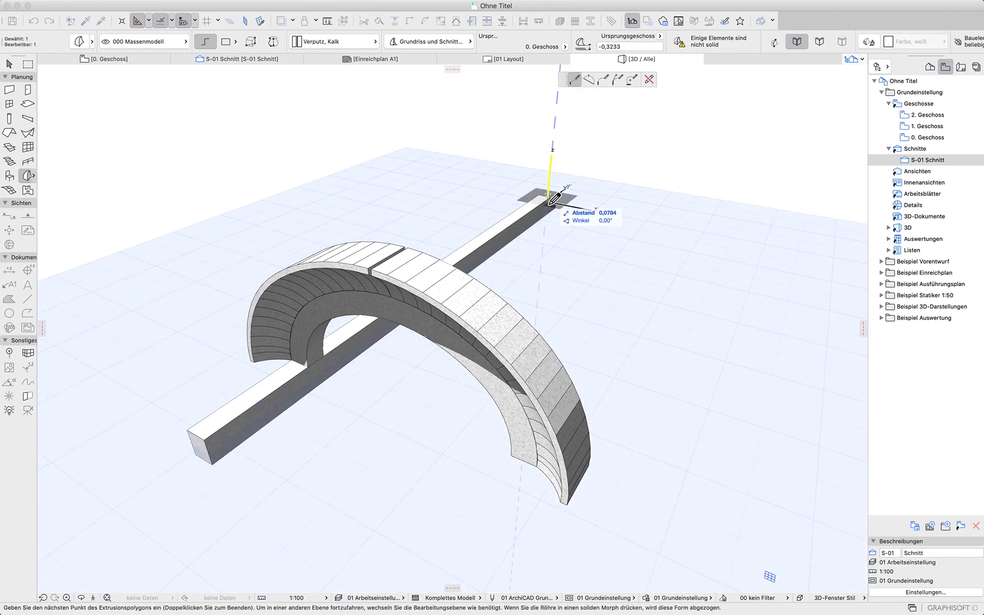
{"action": "double_click", "coordinate": [553, 201]}
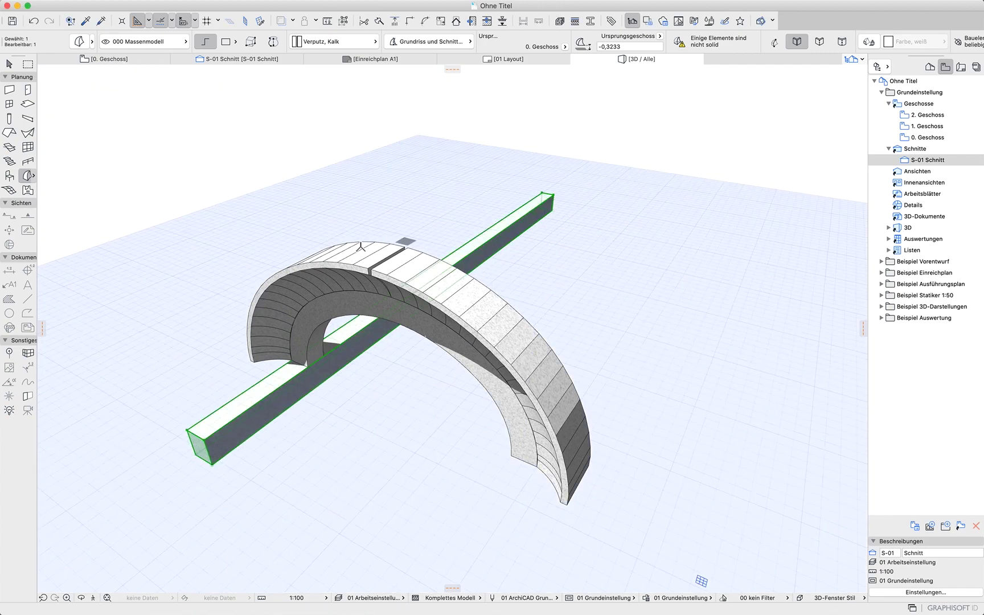
In the ground floor plan, draw a horizontal helper line from the arch's inner corner to the beam's edge
{"action": "left_click", "coordinate": [161, 59]}
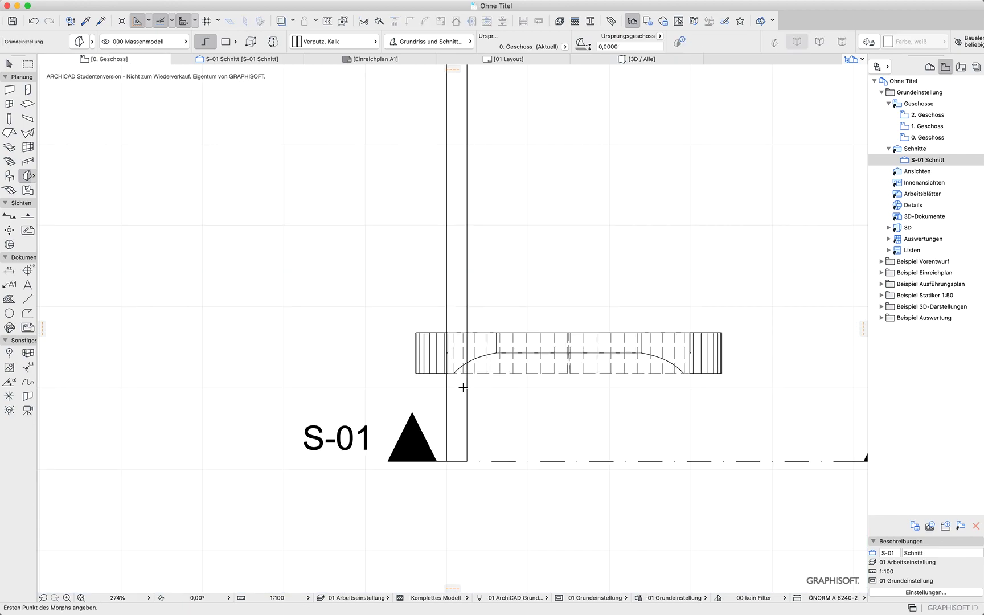
{"action": "scroll", "coordinate": [446, 376], "scroll_direction": "up", "scroll_amount": 15}
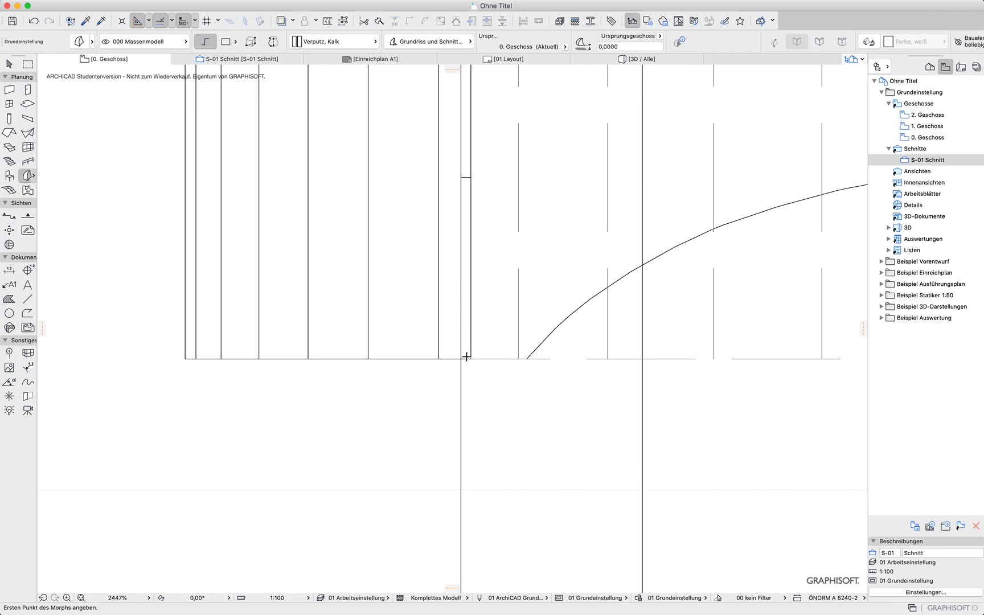
{"action": "scroll", "coordinate": [492, 404], "scroll_direction": "down", "scroll_amount": 9}
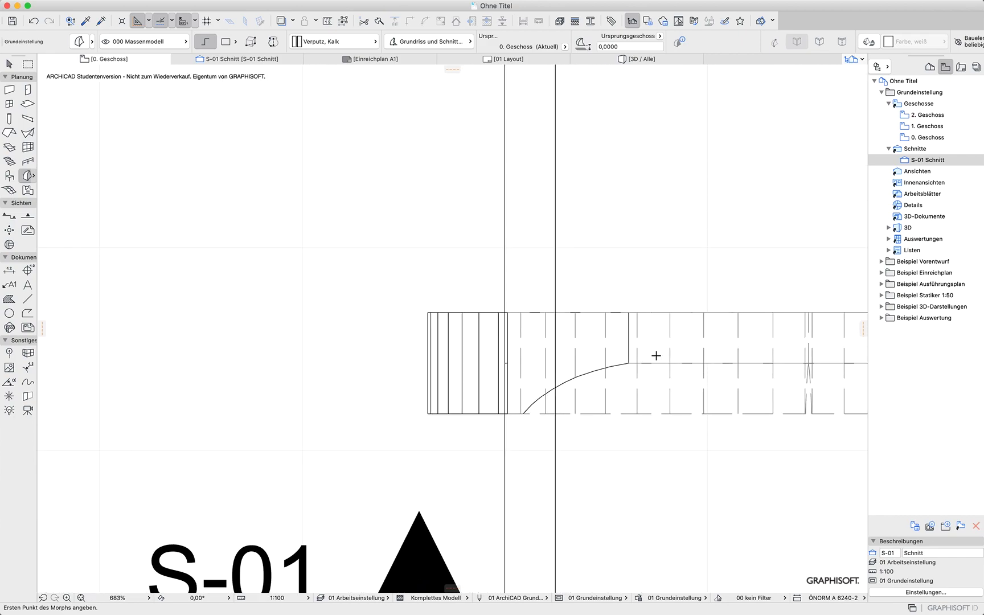
{"action": "left_click", "coordinate": [31, 301]}
{"action": "left_click", "coordinate": [630, 363]}
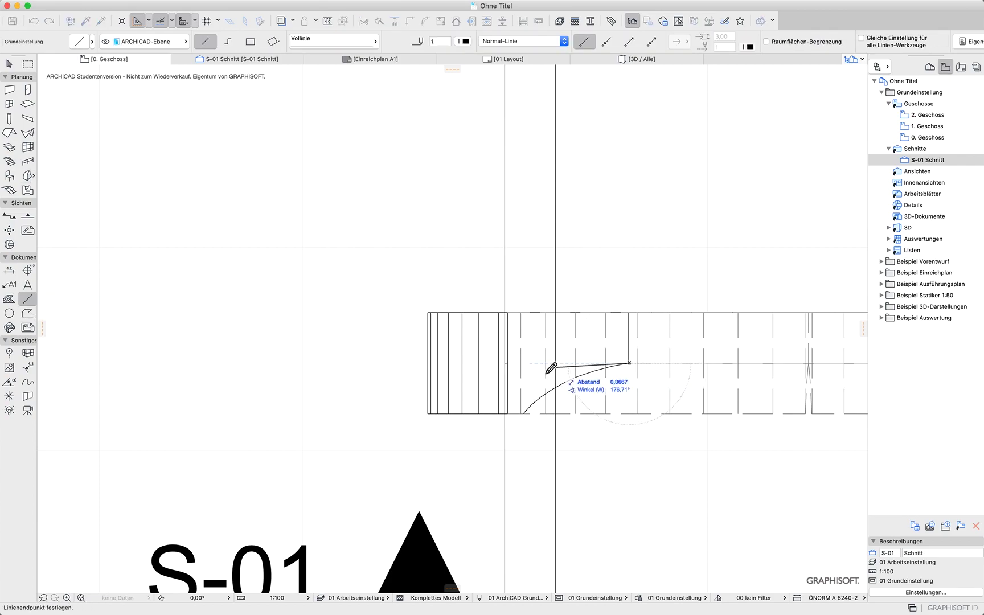
{"action": "left_click", "coordinate": [507, 363]}
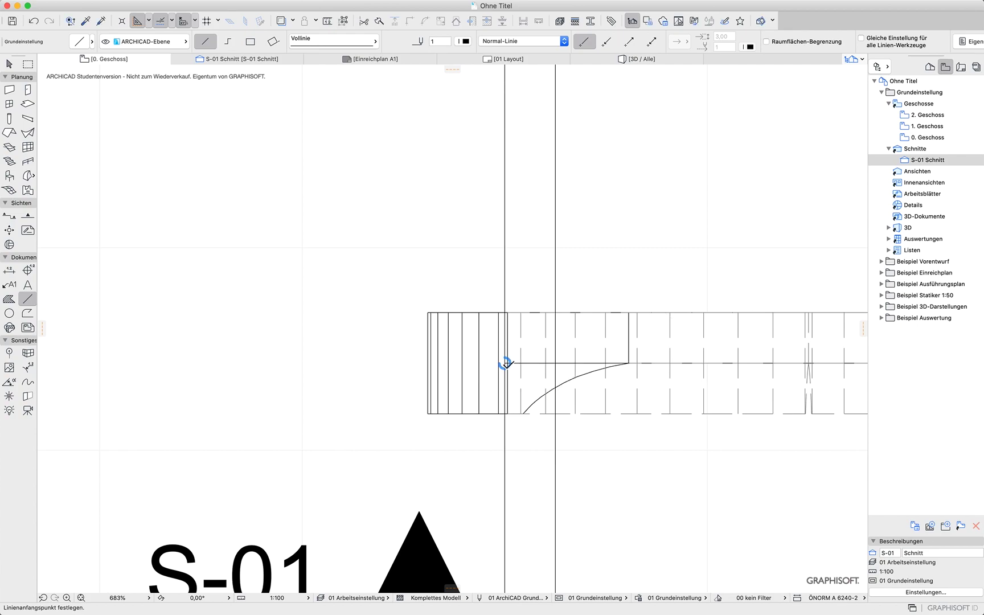
{"action": "key", "text": "Escape"}
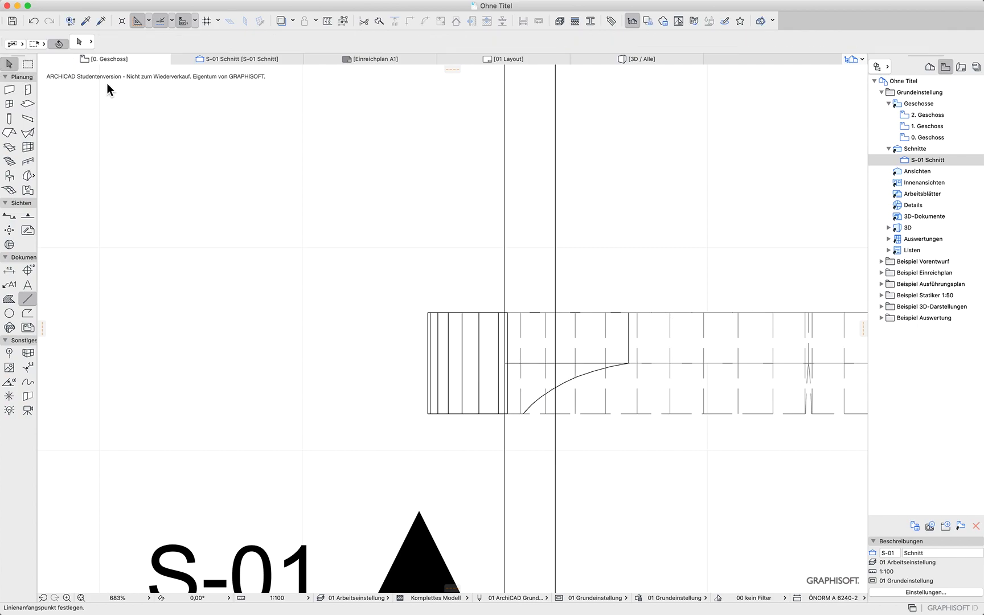
{"action": "left_click", "coordinate": [559, 224]}
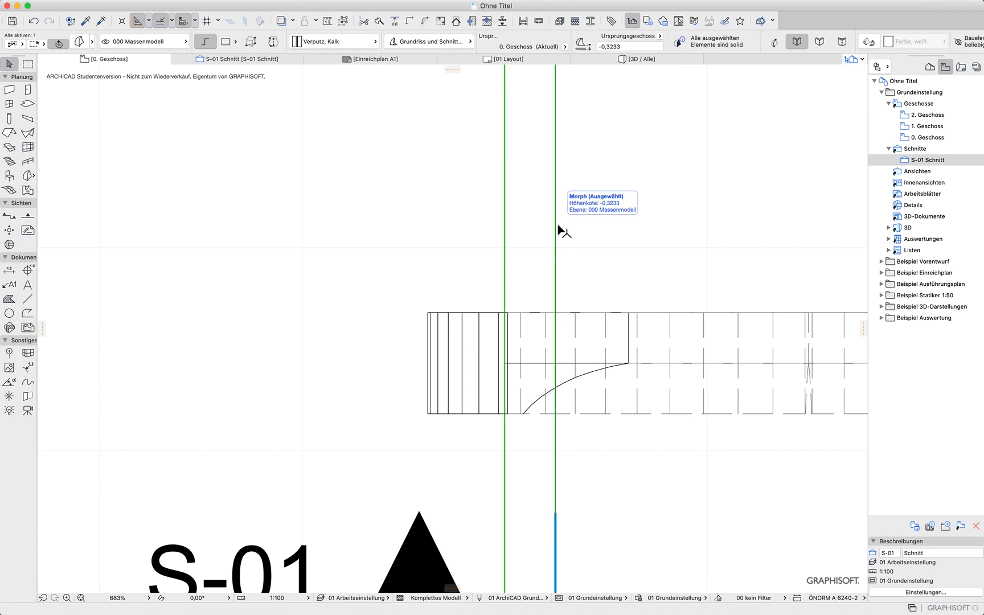
{"action": "key", "text": "Escape"}
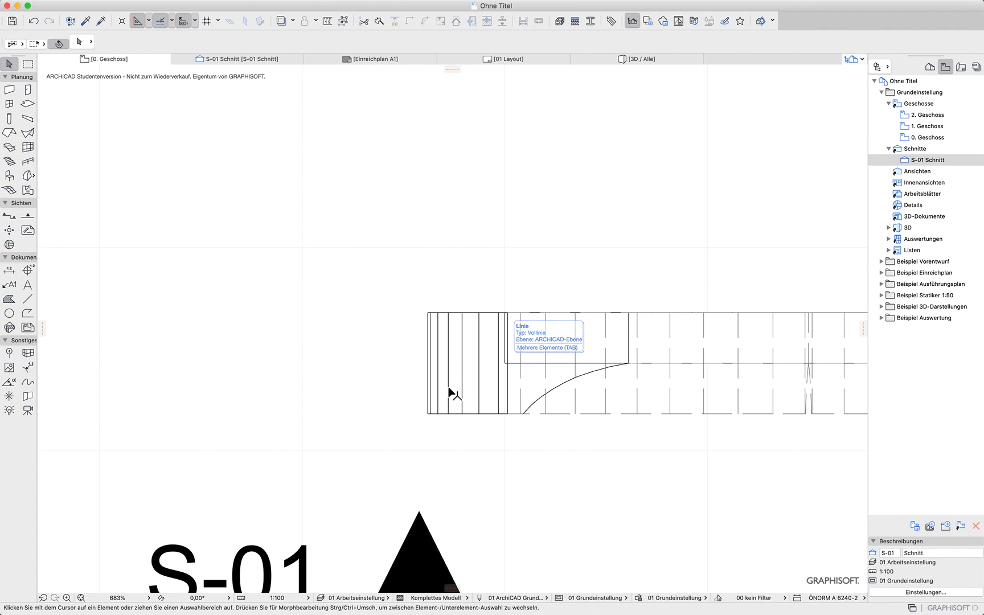
Mirror a copy of the arch's three morphs about a 45° axis through the arch's inner corner
{"action": "scroll", "coordinate": [749, 284], "scroll_direction": "down", "scroll_amount": 4}
{"action": "middle_click_drag", "start_coordinate": [767, 484], "coordinate": [592, 452]}
{"action": "left_click_drag", "start_coordinate": [719, 217], "coordinate": [451, 277]}
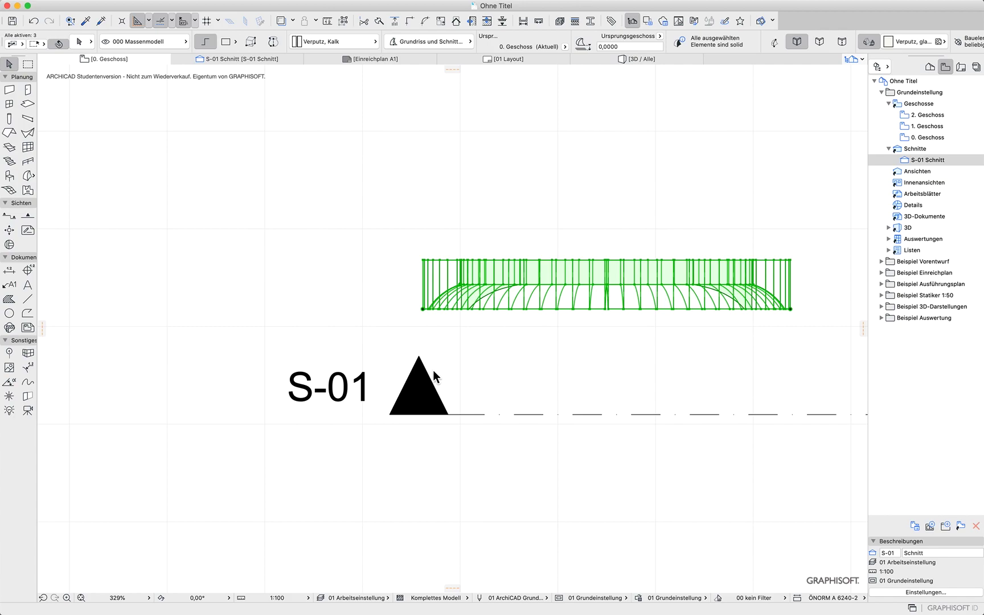
{"action": "key", "text": "super+alt+m"}
{"action": "scroll", "coordinate": [451, 310], "scroll_direction": "up", "scroll_amount": 10}
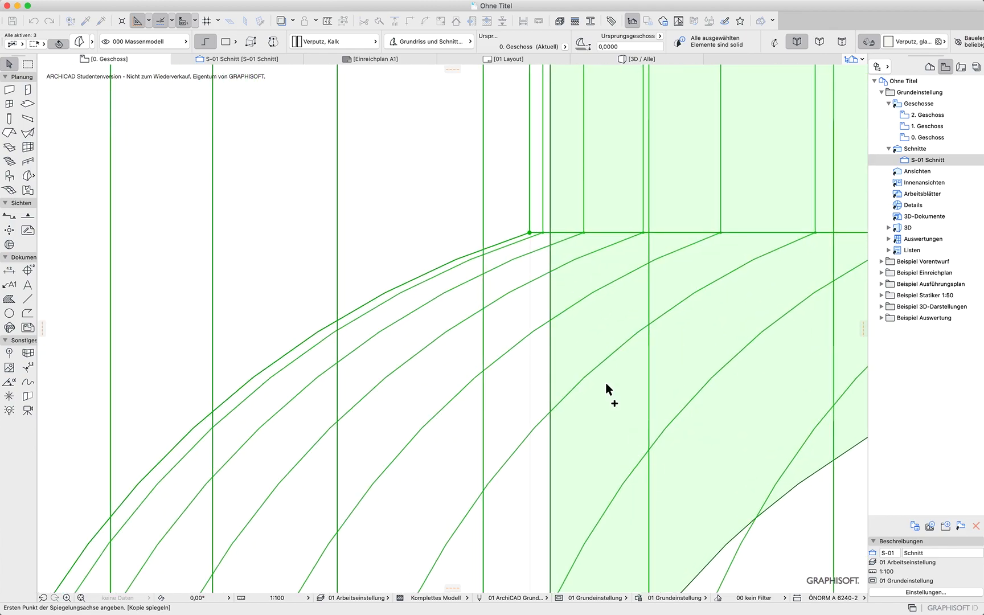
{"action": "left_click", "coordinate": [530, 232]}
{"action": "scroll", "coordinate": [603, 170], "scroll_direction": "down", "scroll_amount": 5}
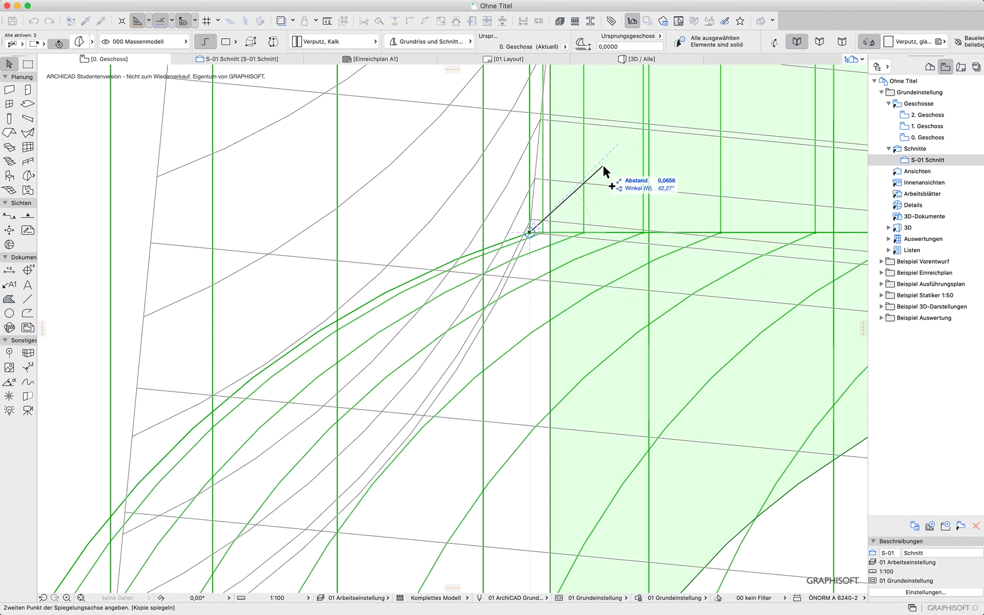
{"action": "scroll", "coordinate": [610, 251], "scroll_direction": "down", "scroll_amount": 3}
{"action": "middle_click_drag", "start_coordinate": [576, 284], "coordinate": [342, 515]}
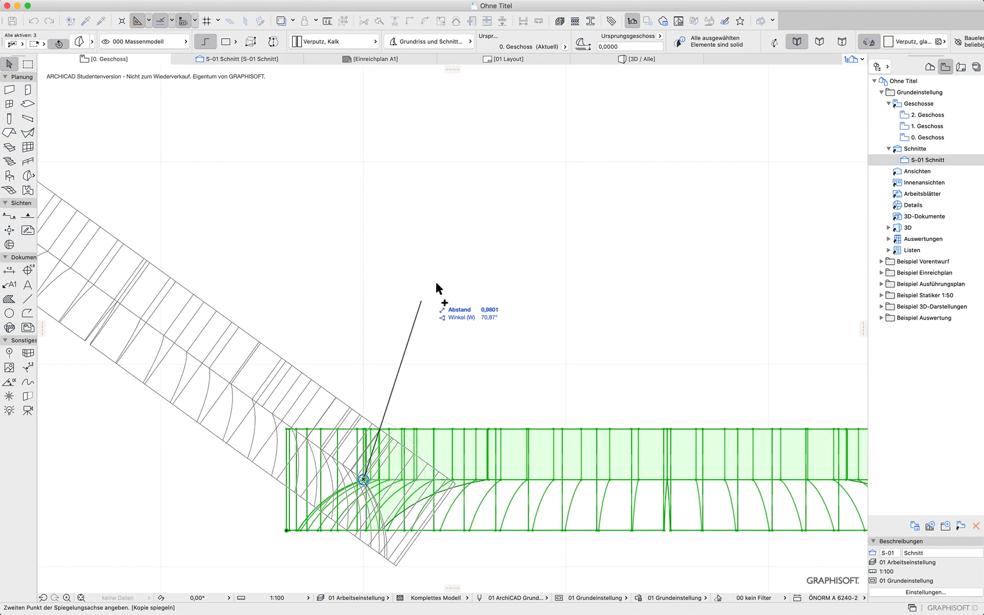
{"action": "left_click", "coordinate": [613, 277]}
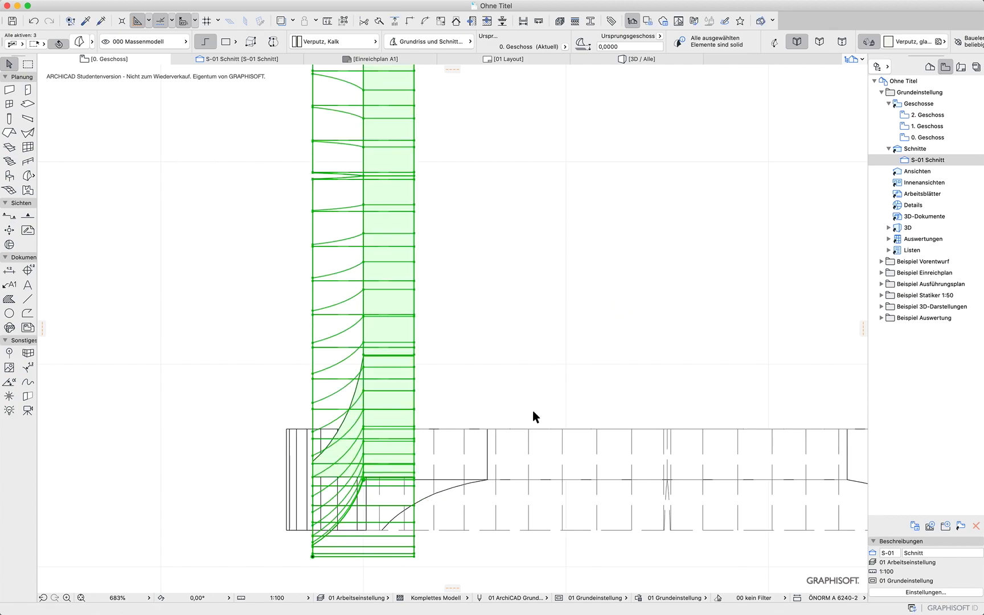
{"action": "scroll", "coordinate": [495, 577], "scroll_direction": "down", "scroll_amount": 5}
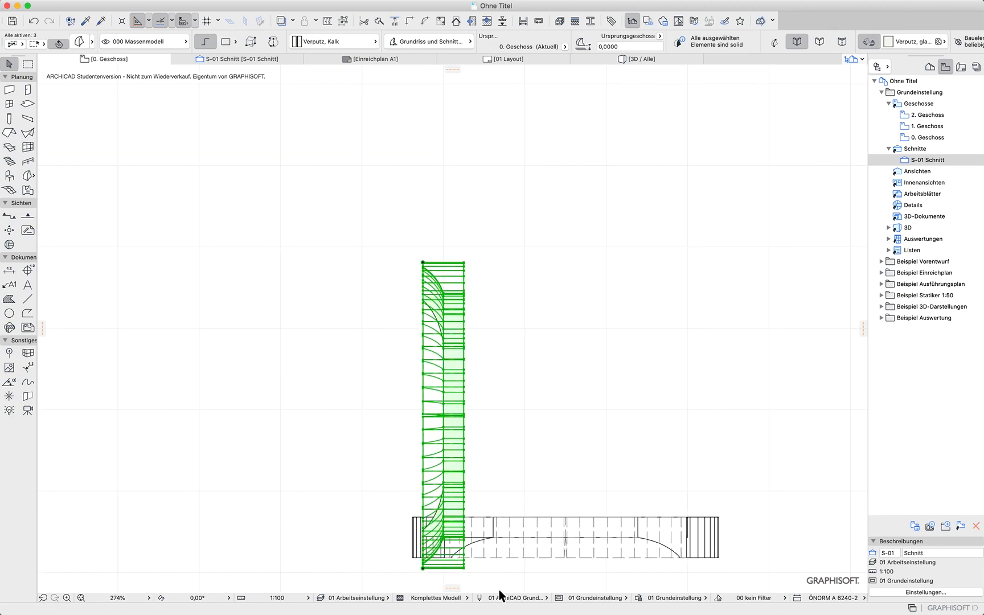
Inspect in 3D how the mirrored arch copy meets the original arch
{"action": "key", "text": "F5"}
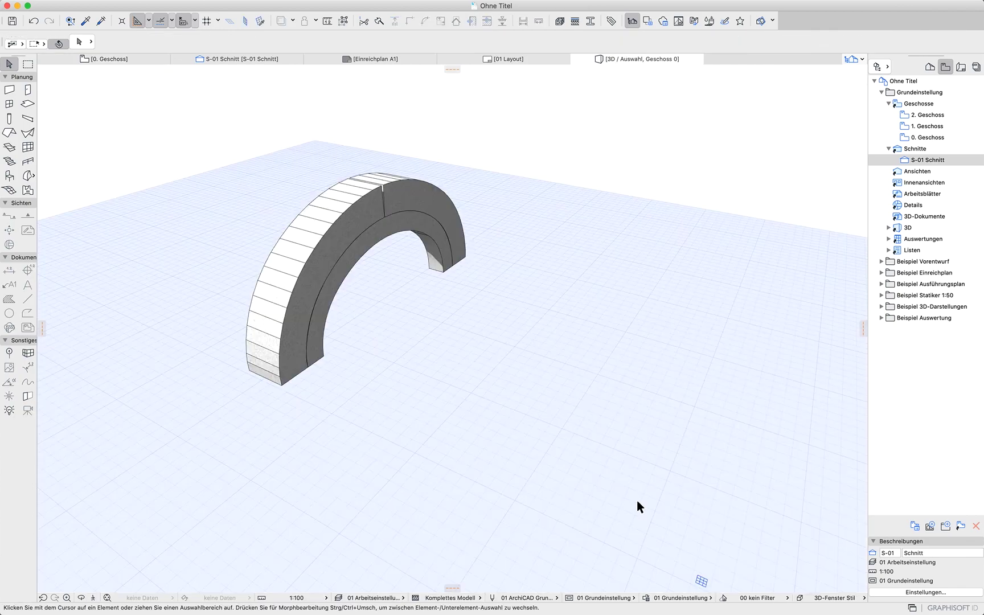
{"action": "left_click", "coordinate": [404, 416]}
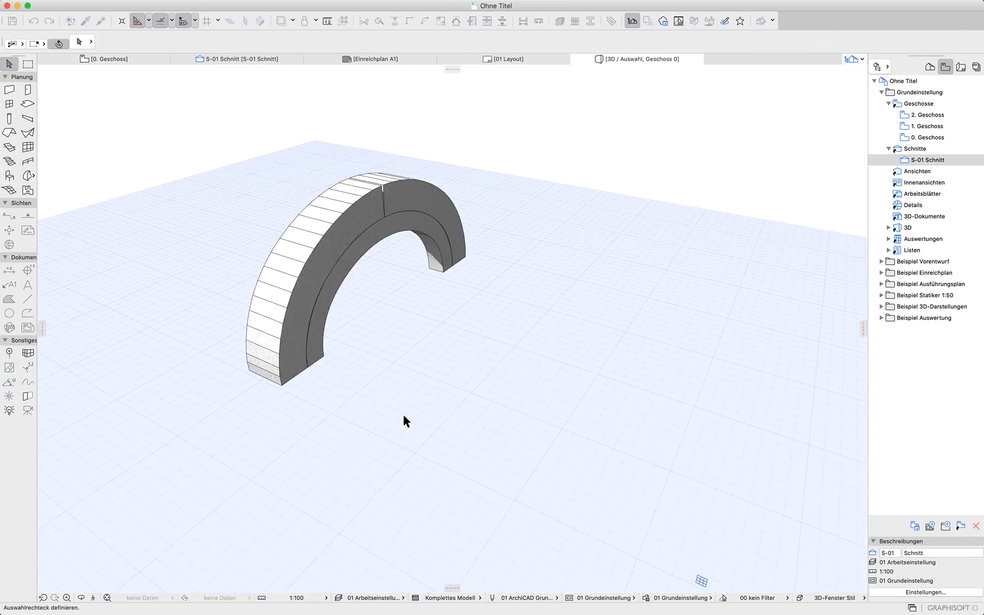
{"action": "left_click", "coordinate": [351, 457]}
{"action": "key", "text": "F5"}
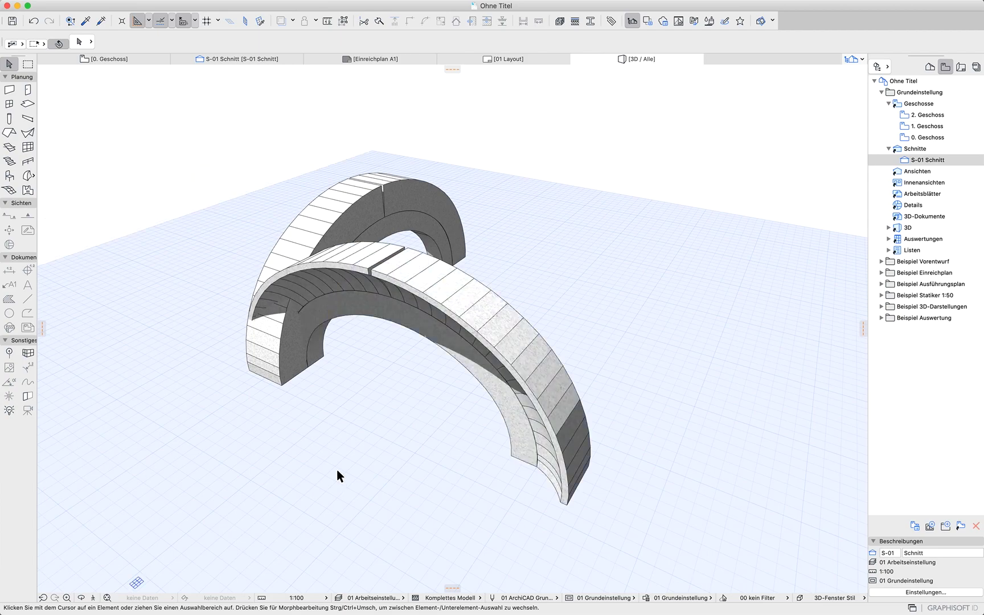
{"action": "middle_click_drag", "start_coordinate": [229, 449], "coordinate": [690, 280], "text": "shift"}
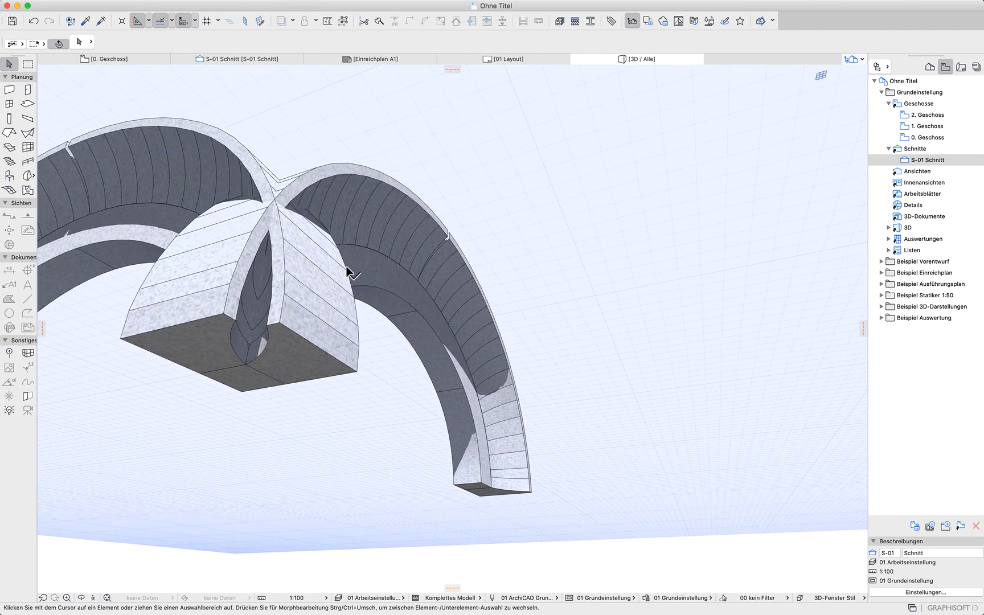
{"action": "scroll", "coordinate": [531, 505], "scroll_direction": "down", "scroll_amount": 15}
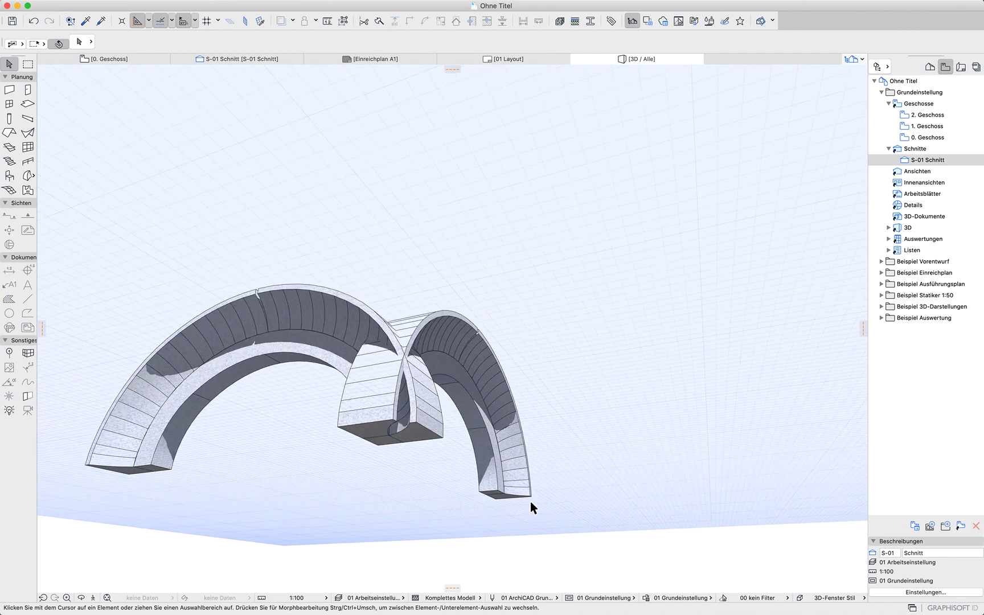
{"action": "middle_click_drag", "start_coordinate": [593, 468], "coordinate": [233, 582], "text": "shift"}
Back in the ground floor plan, select and delete the mirrored arch copy
{"action": "left_click", "coordinate": [238, 58]}
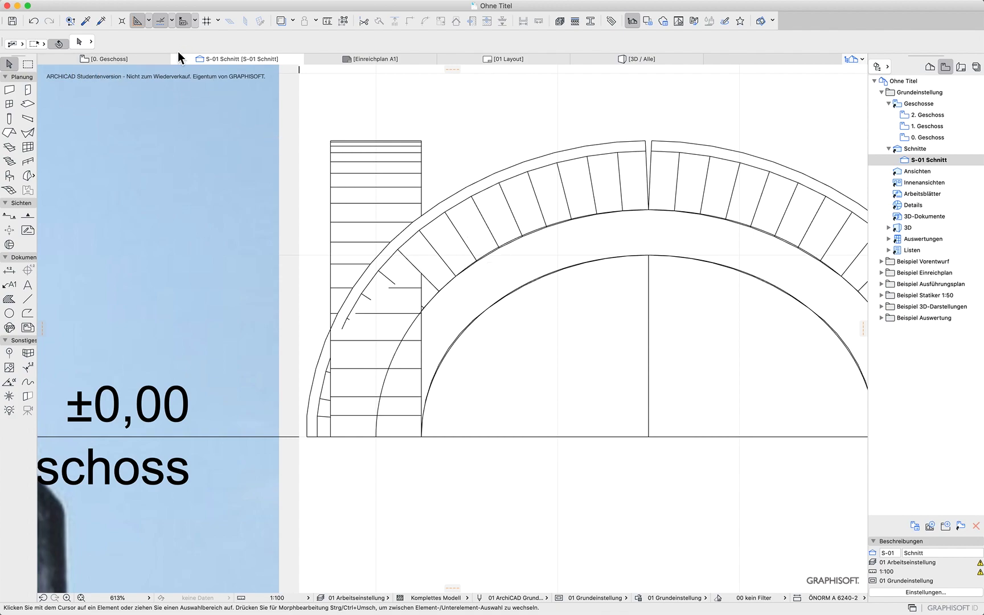
{"action": "left_click", "coordinate": [139, 59]}
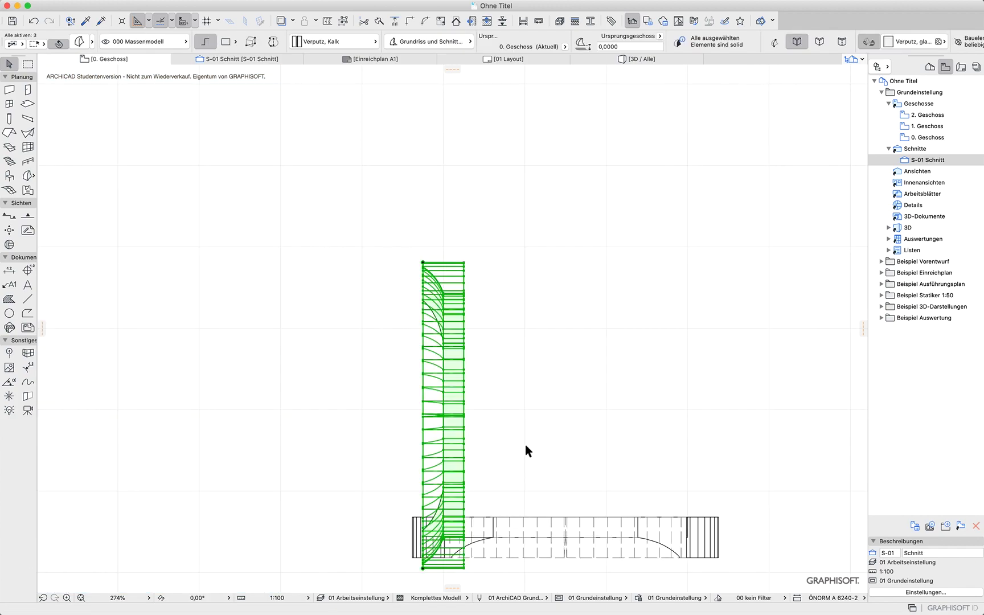
{"action": "key", "text": "Escape"}
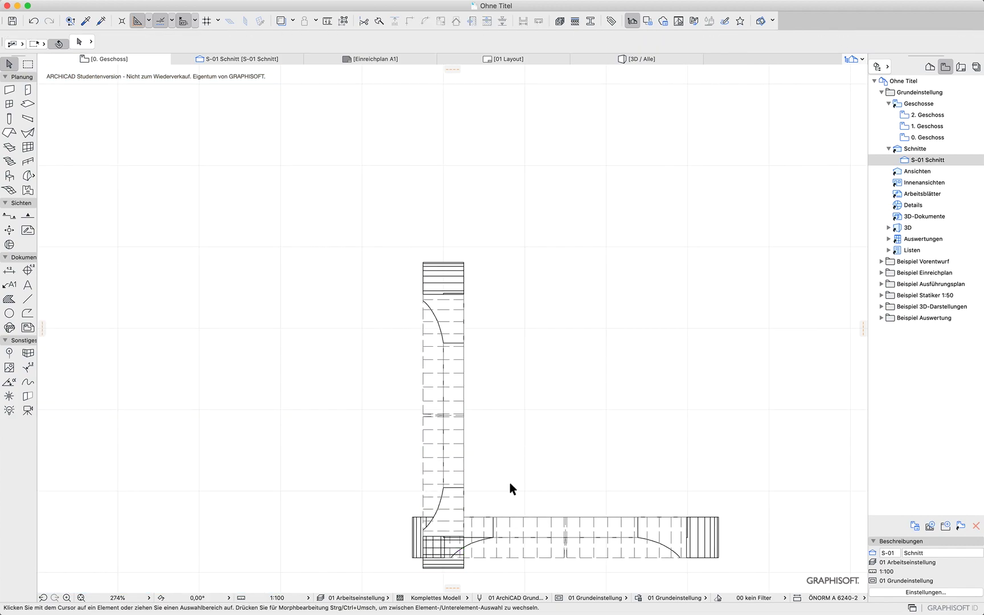
{"action": "left_click", "coordinate": [466, 447]}
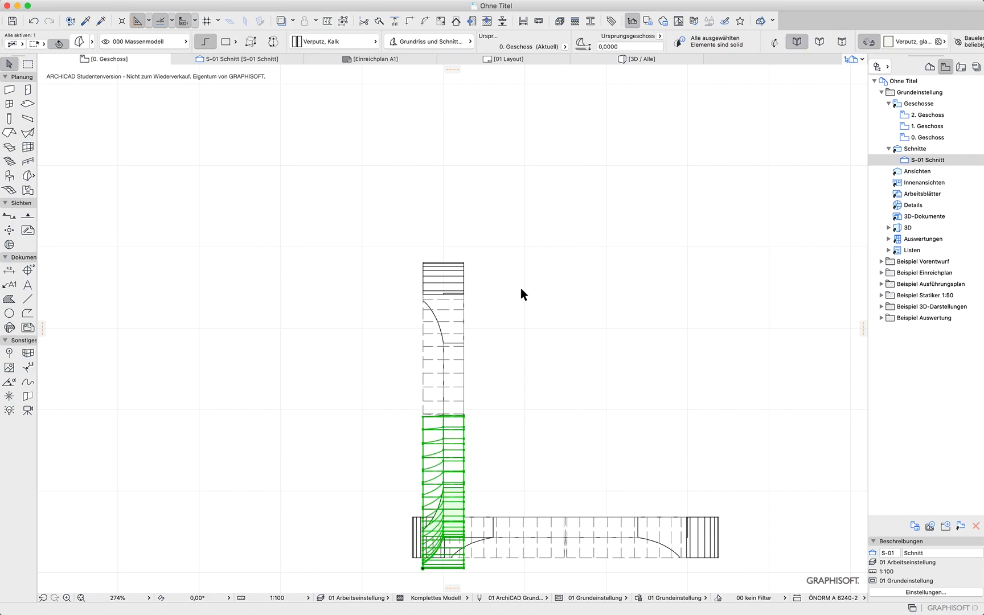
{"action": "key", "text": "Escape"}
{"action": "left_click_drag", "start_coordinate": [337, 487], "coordinate": [562, 244]}
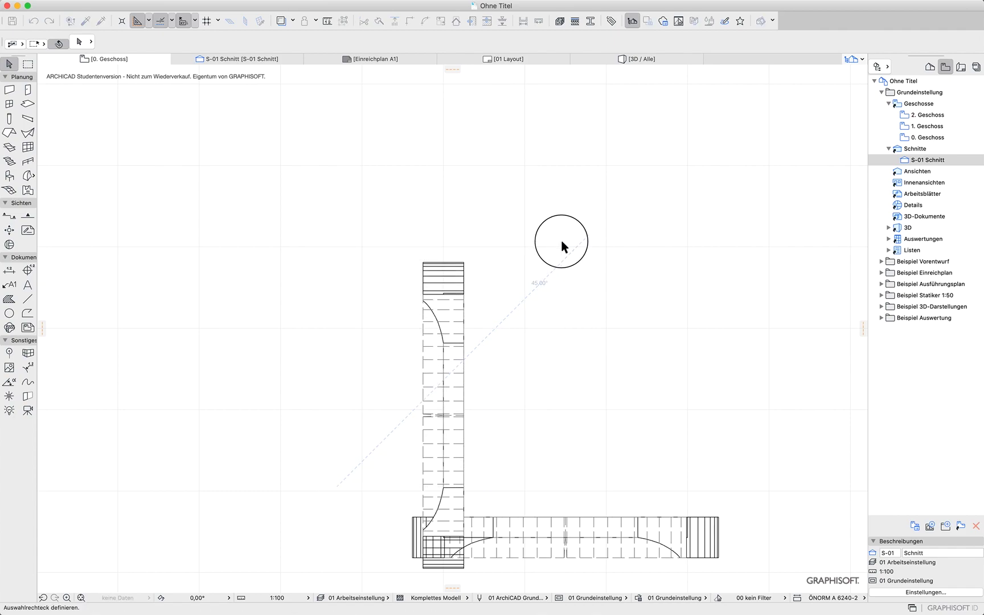
{"action": "key", "text": "Delete"}
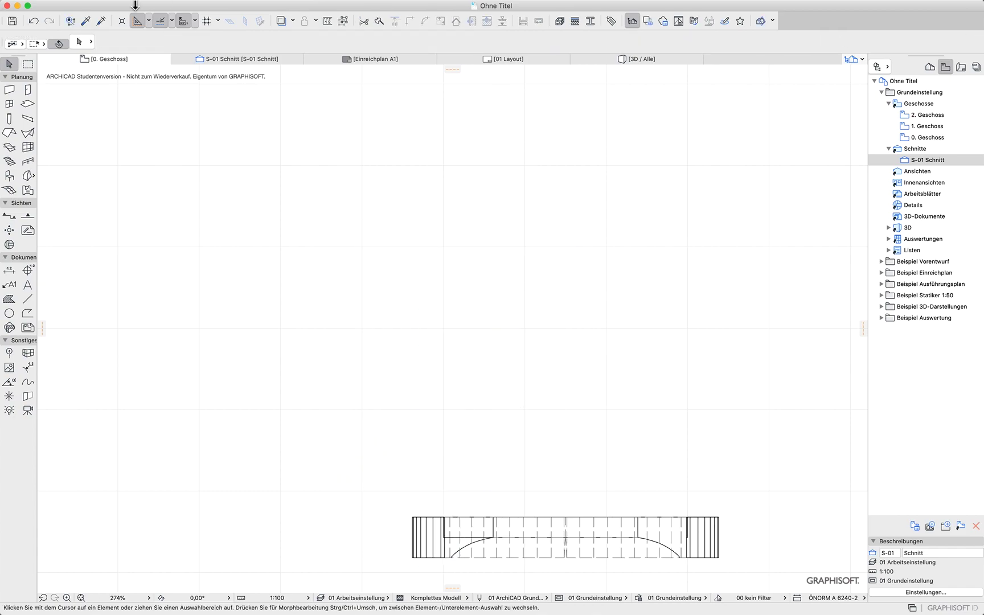
Undo the deletion and the mirror copy of the arch
{"action": "left_click", "coordinate": [234, 59]}
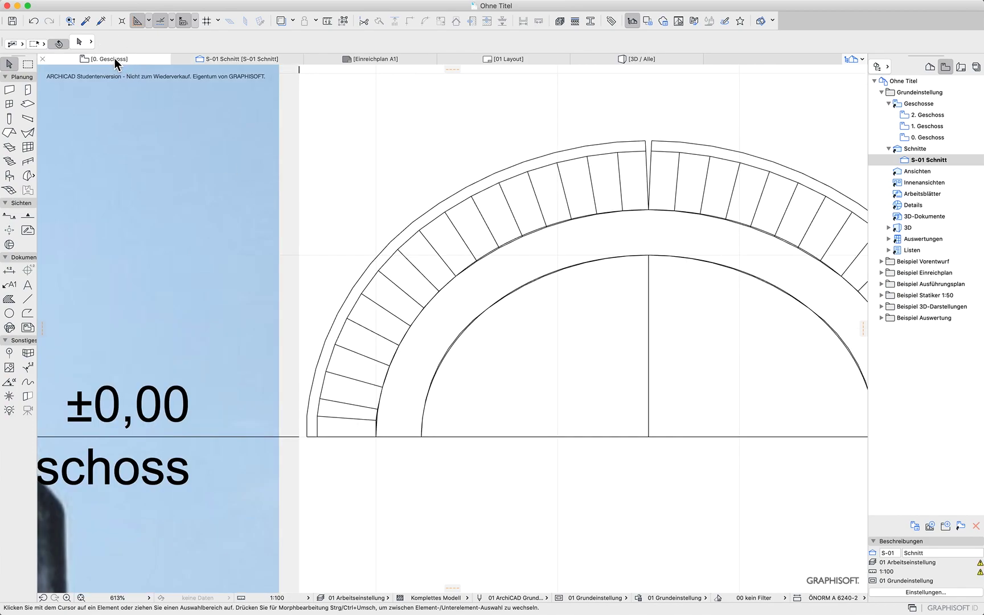
{"action": "key", "text": "super+z"}
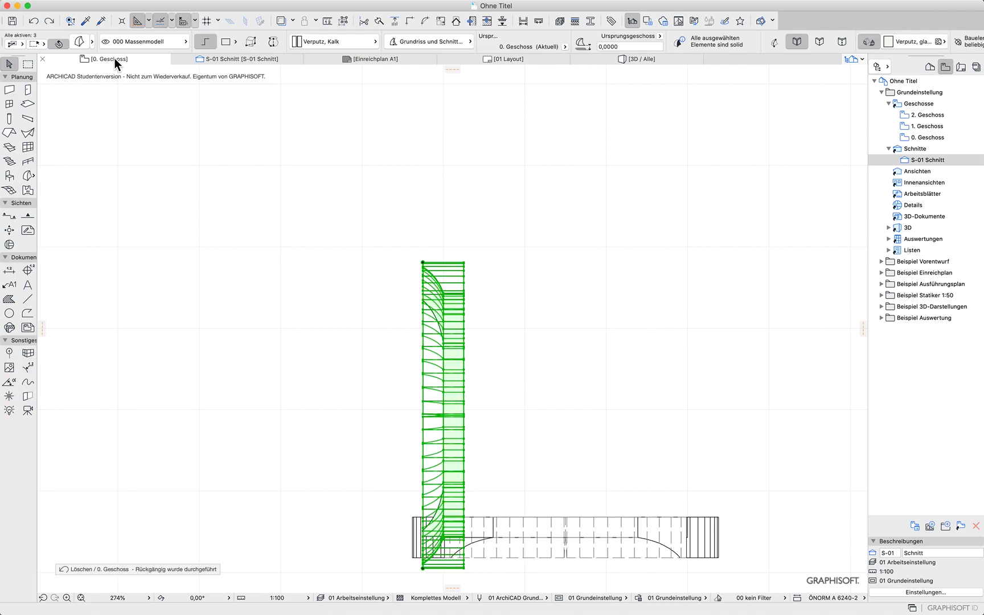
{"action": "key", "text": "super+z"}
{"action": "key", "text": "super+z"}
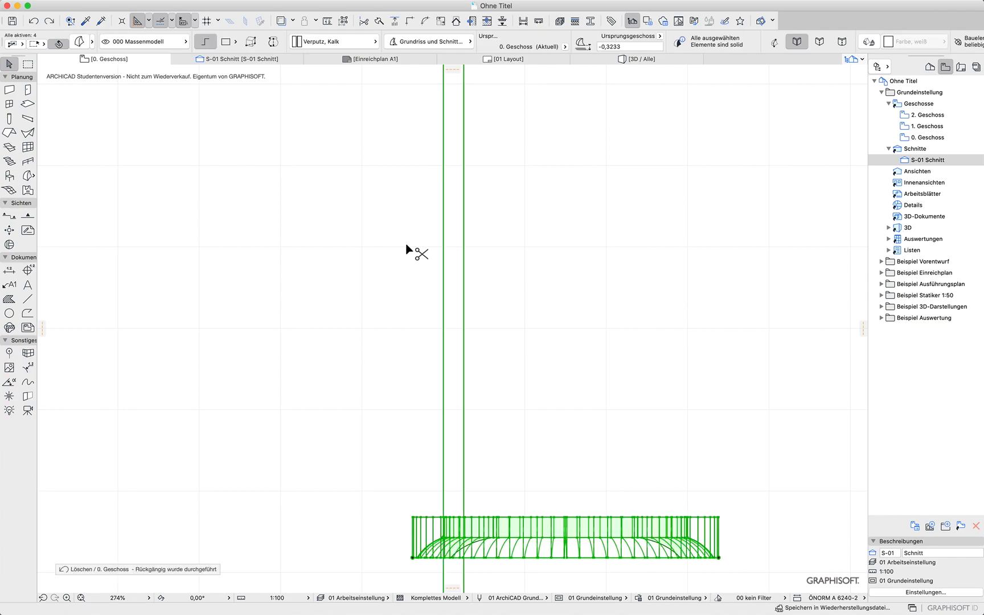
{"action": "key", "text": "Escape"}
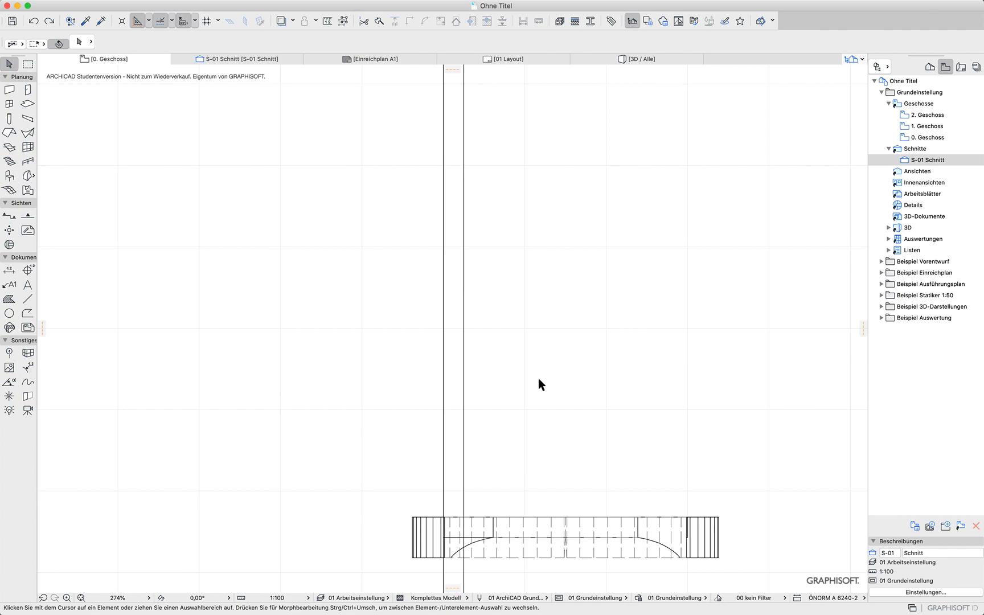
Select the arch morphs at the corner and split them along a 45° line through the arch's inner corner, keeping the outer side
{"action": "left_click", "coordinate": [27, 298]}
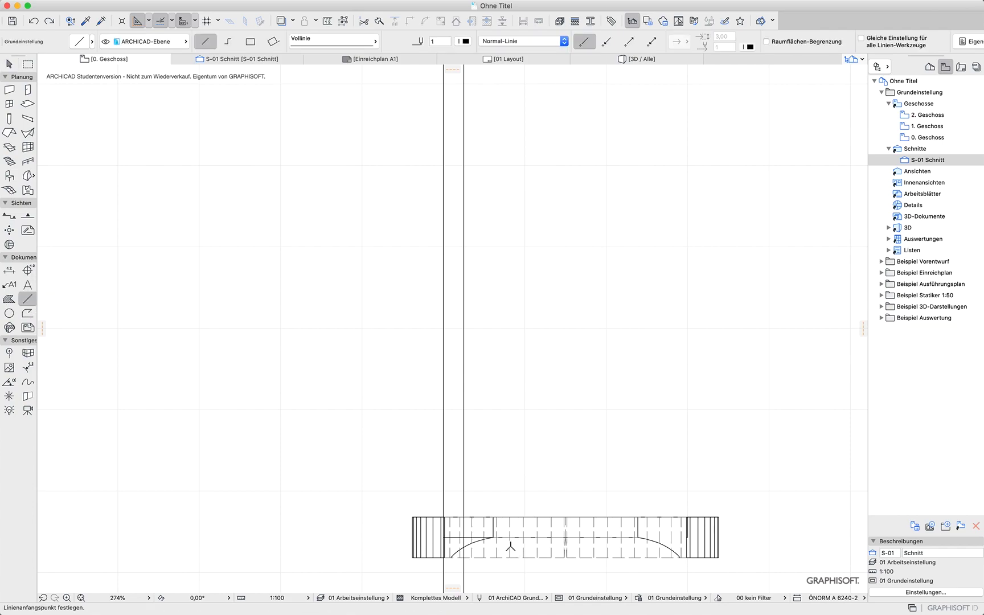
{"action": "scroll", "coordinate": [512, 550], "scroll_direction": "up", "scroll_amount": 5}
{"action": "middle_click_drag", "start_coordinate": [477, 446], "coordinate": [517, 218]}
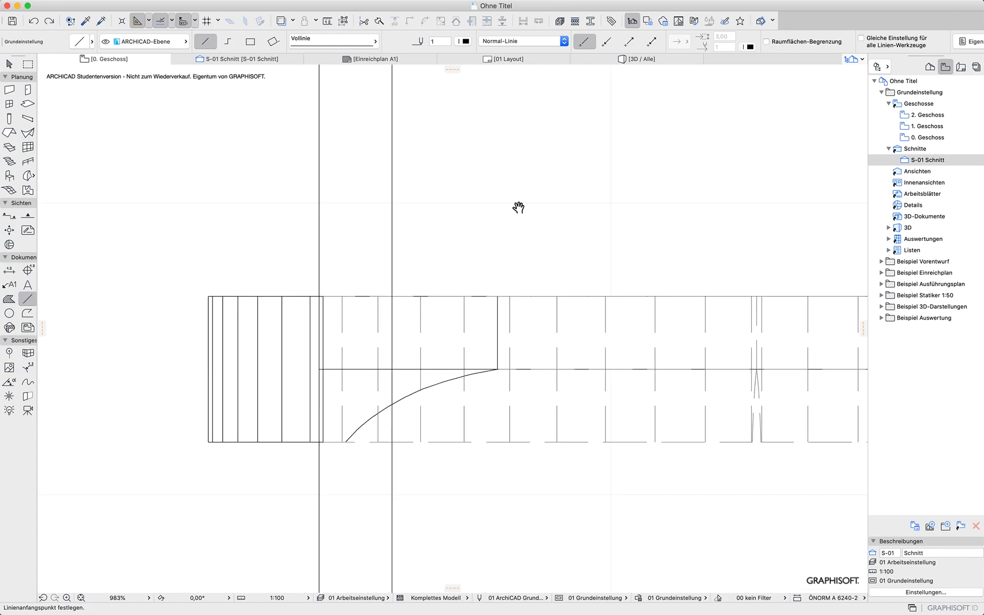
{"action": "left_click", "coordinate": [10, 64]}
{"action": "left_click_drag", "start_coordinate": [229, 266], "coordinate": [156, 435]}
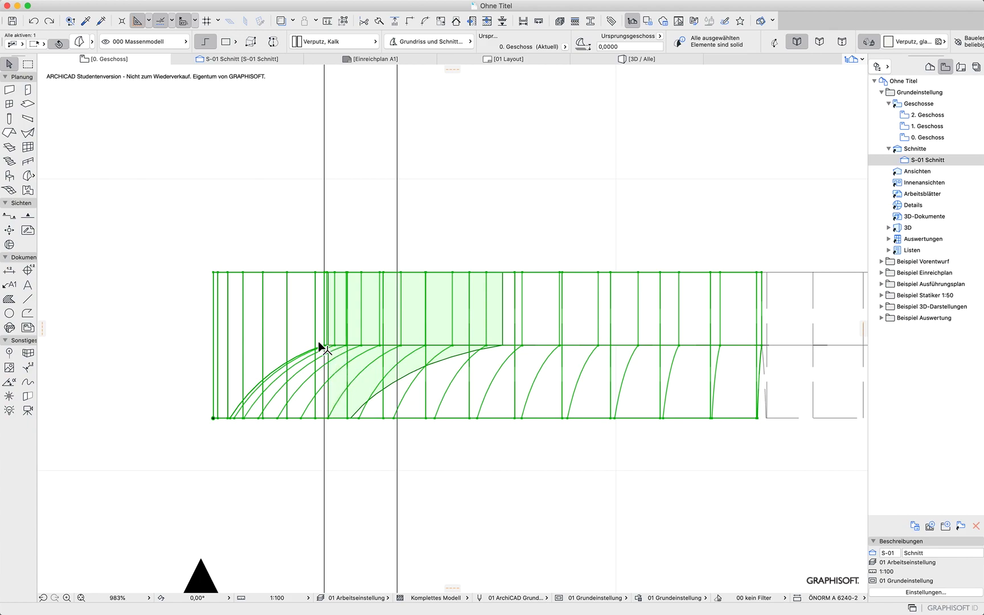
{"action": "scroll", "coordinate": [335, 349], "scroll_direction": "up", "scroll_amount": 4}
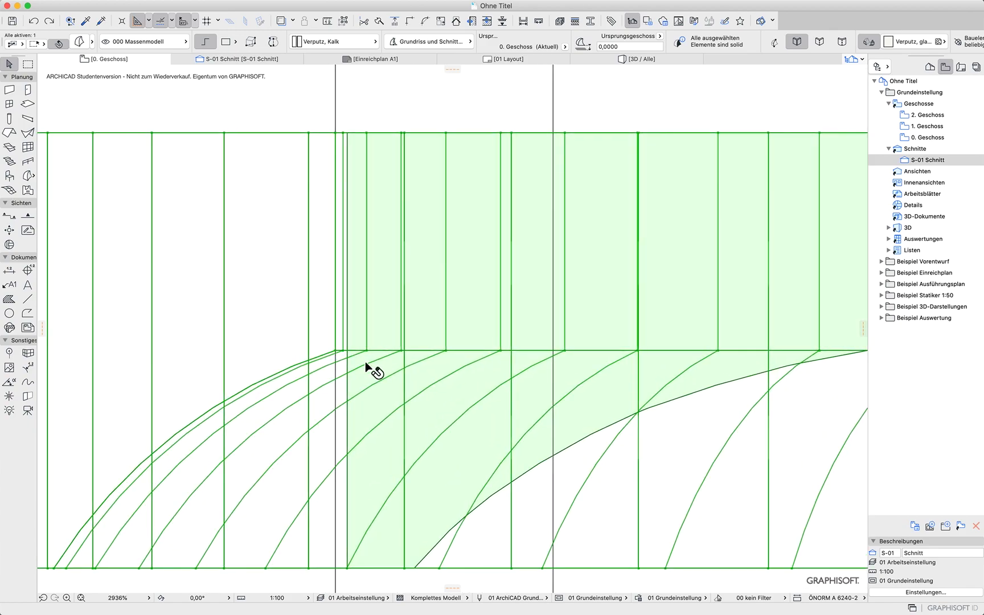
{"action": "left_click", "coordinate": [380, 21]}
{"action": "left_click", "coordinate": [336, 350]}
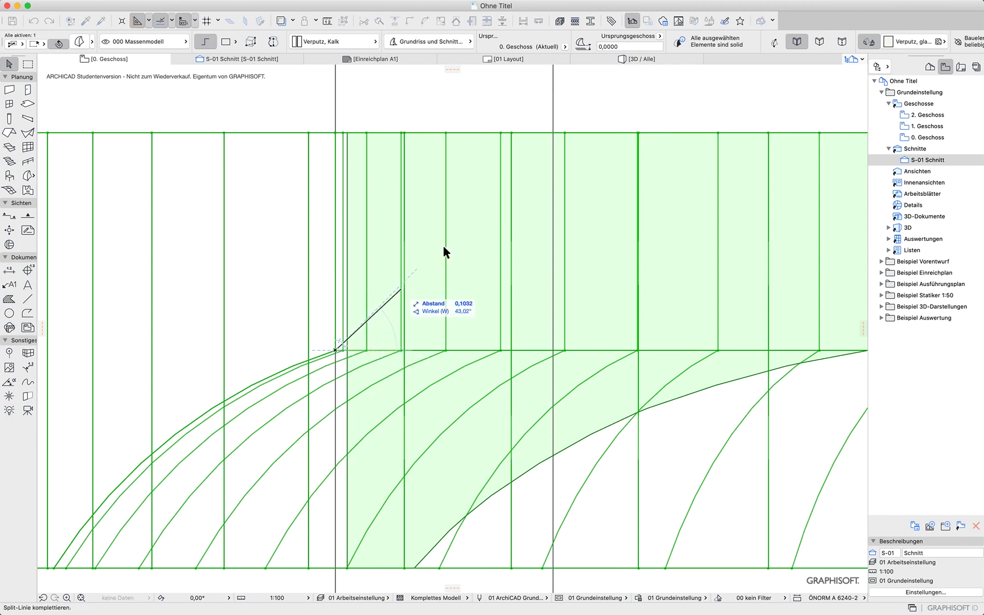
{"action": "left_click", "coordinate": [616, 87]}
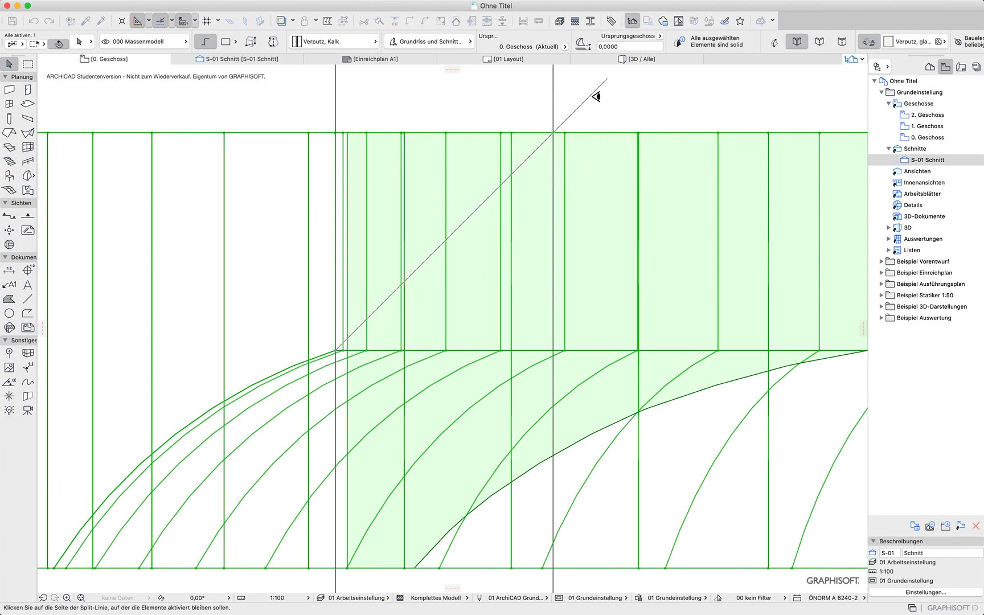
{"action": "left_click", "coordinate": [269, 100]}
{"action": "key", "text": "Escape"}
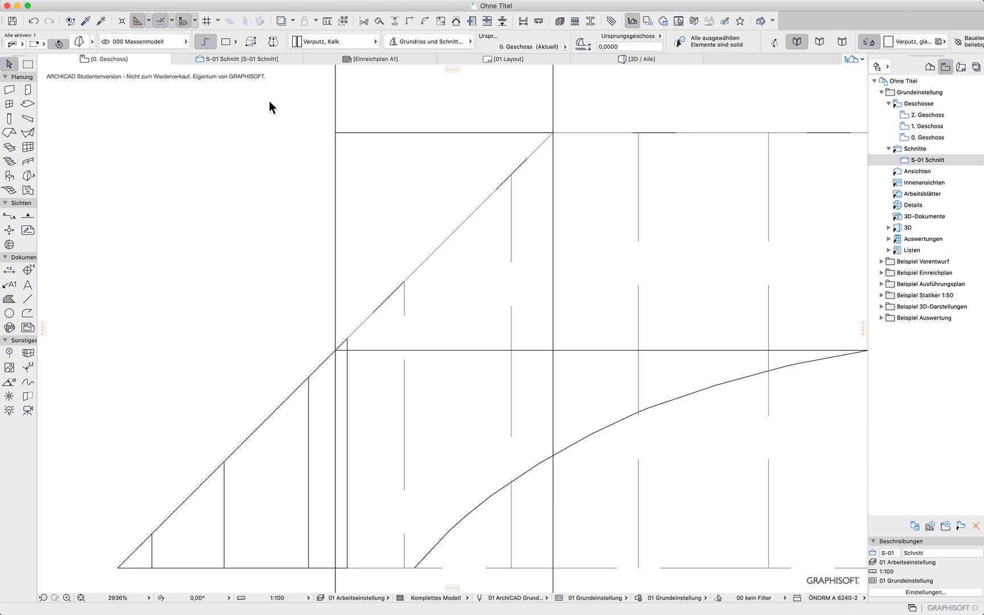
Inspect the split arch in the 3D view, then return to the ground floor plan
{"action": "scroll", "coordinate": [254, 200], "scroll_direction": "down", "scroll_amount": 5}
{"action": "scroll", "coordinate": [254, 200], "scroll_direction": "down", "scroll_amount": 2}
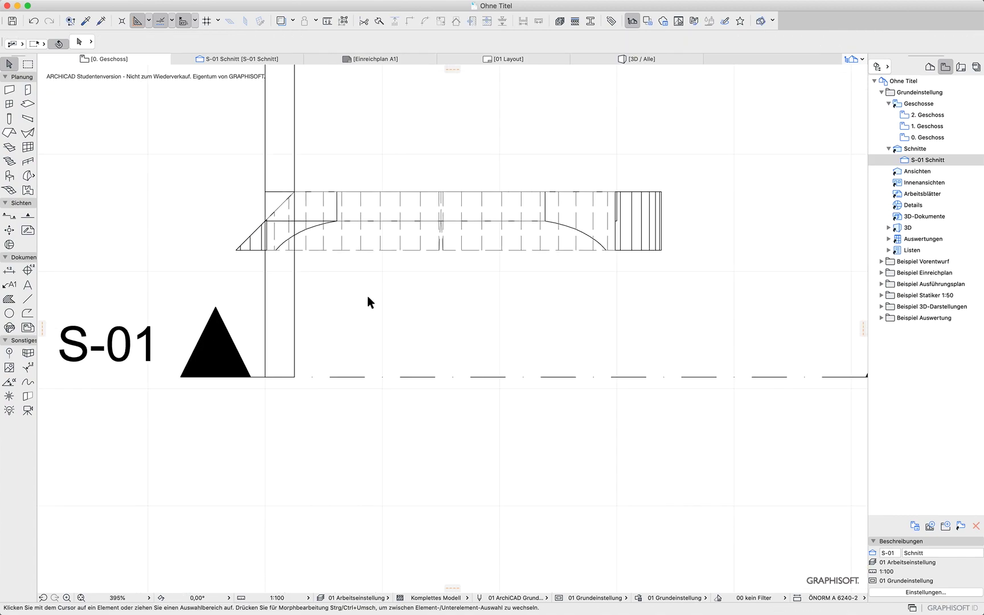
{"action": "key", "text": "F3"}
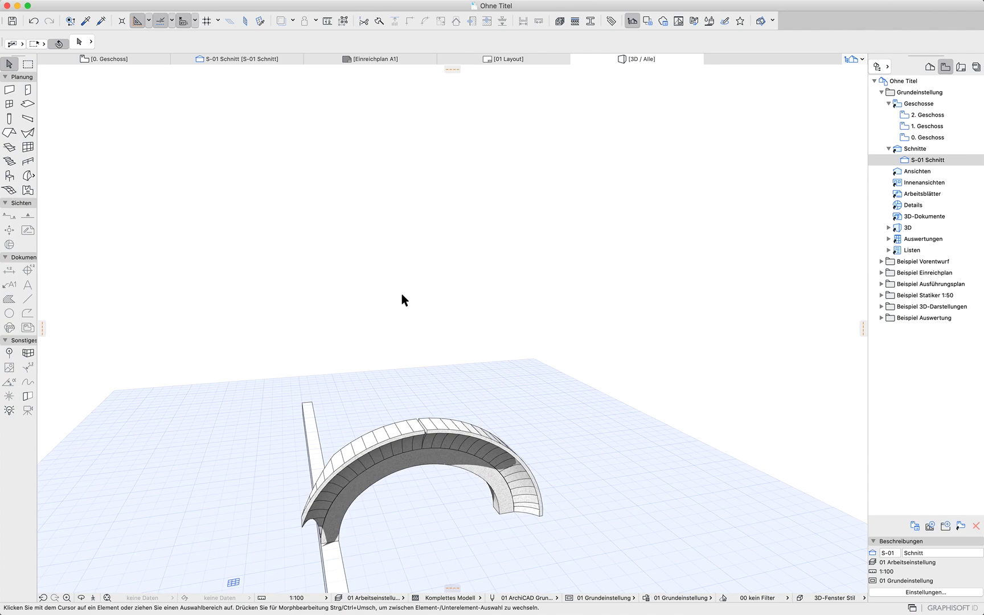
{"action": "middle_click_drag", "start_coordinate": [330, 441], "coordinate": [350, 423], "text": "shift"}
{"action": "left_click", "coordinate": [117, 58]}
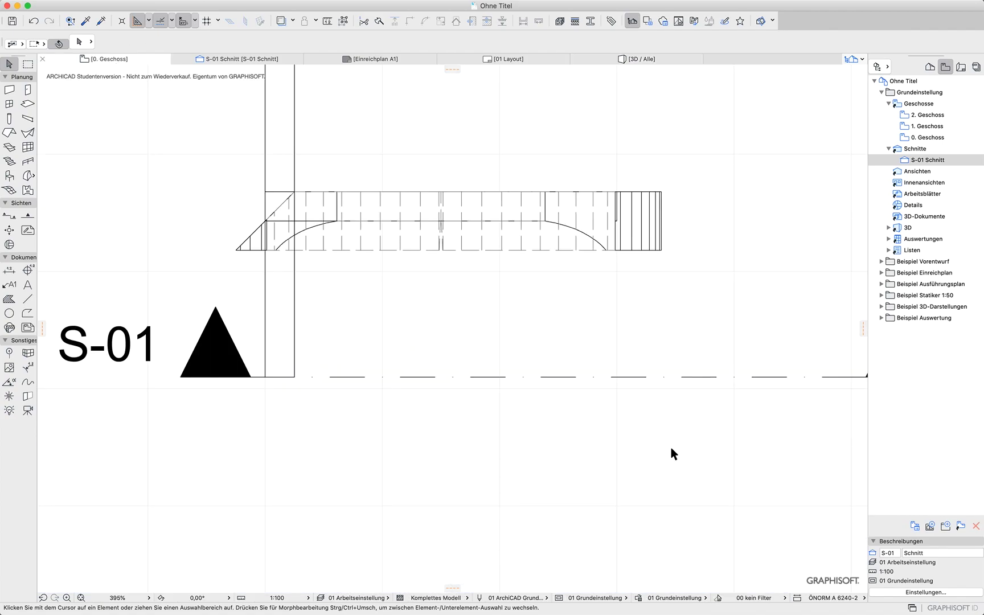
Select the arch's right-hand morphs and split them with a vertical line at the arch's crown
{"action": "mouse_move", "coordinate": [704, 142]}
{"action": "left_mouse_down"}
{"action": "mouse_move", "coordinate": [434, 313]}
{"action": "mouse_move", "coordinate": [453, 318]}
{"action": "left_mouse_up"}
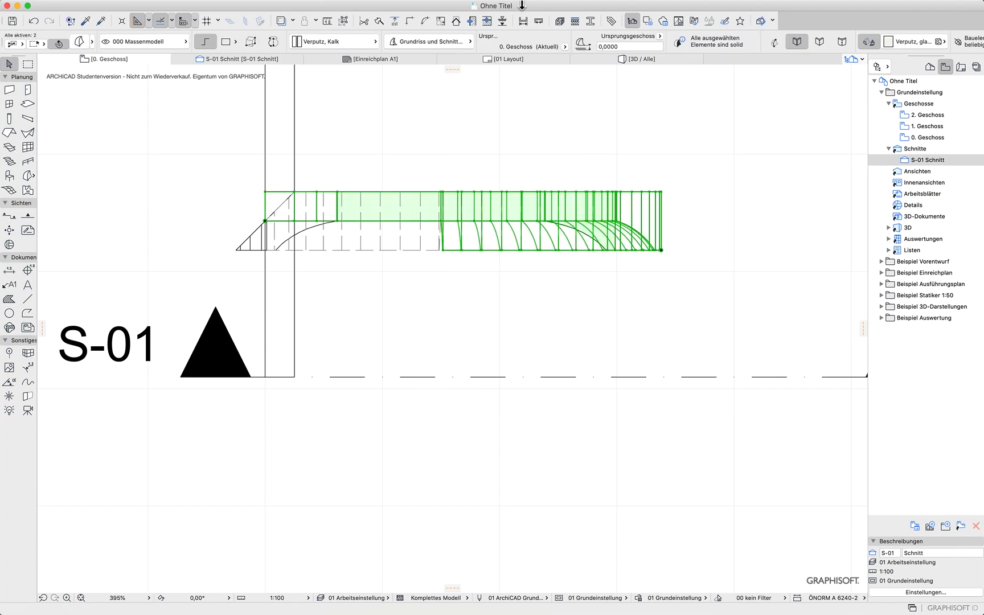
{"action": "left_click", "coordinate": [378, 22]}
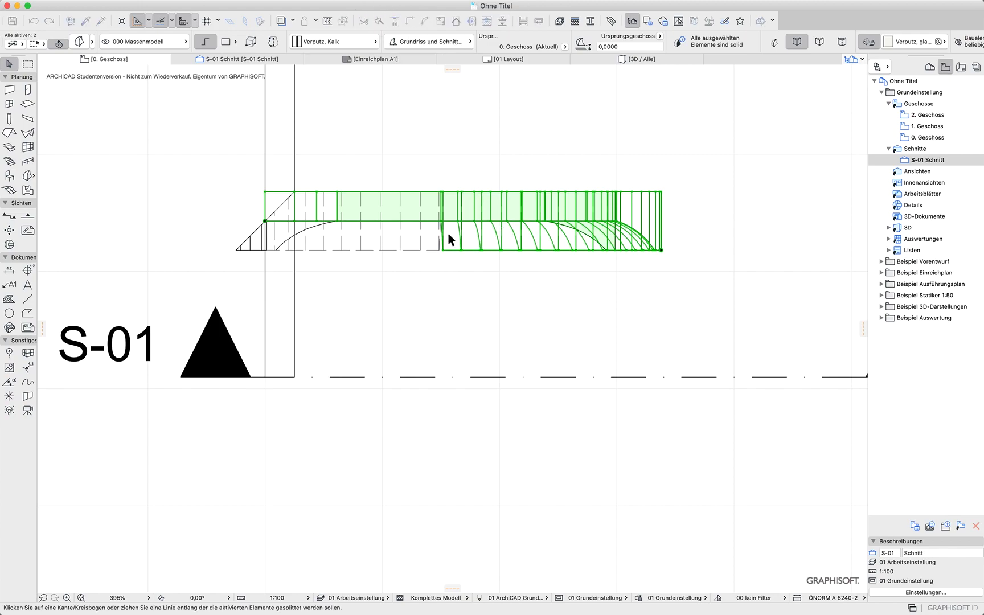
{"action": "scroll", "coordinate": [449, 234], "scroll_direction": "up", "scroll_amount": 5}
{"action": "left_click", "coordinate": [434, 210]}
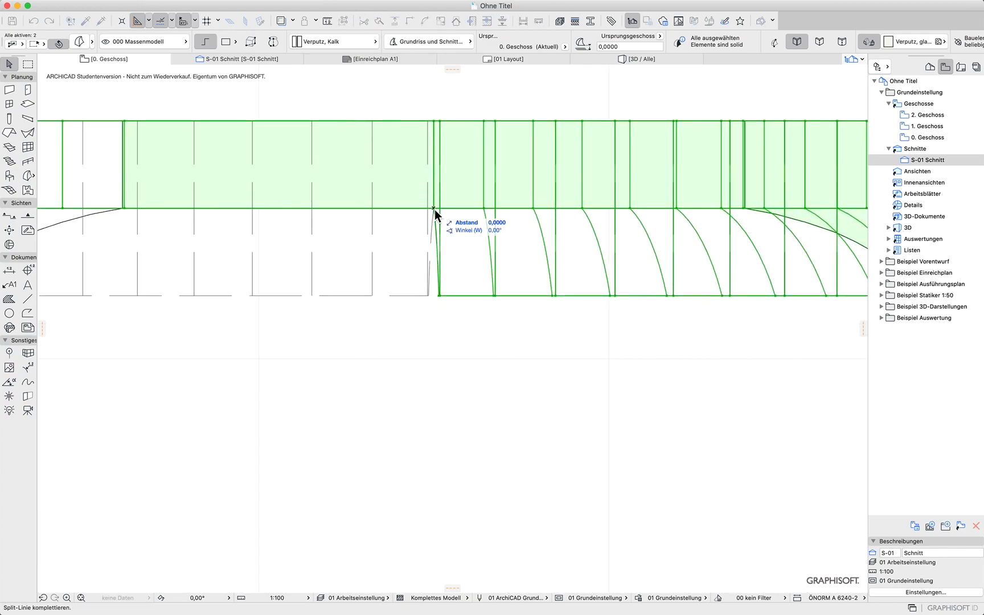
{"action": "left_click", "coordinate": [444, 98]}
{"action": "left_click", "coordinate": [498, 85]}
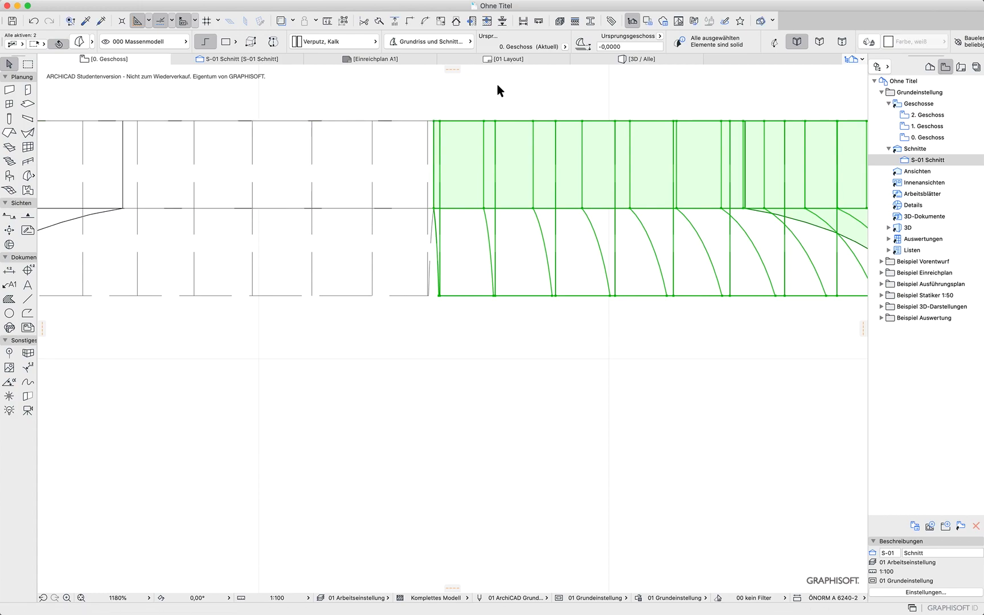
Delete the arch's right half beyond the crown split and a leftover morph piece
{"action": "key", "text": "Delete"}
{"action": "scroll", "coordinate": [457, 312], "scroll_direction": "down", "scroll_amount": 10}
{"action": "left_click", "coordinate": [368, 216]}
{"action": "key", "text": "Delete"}
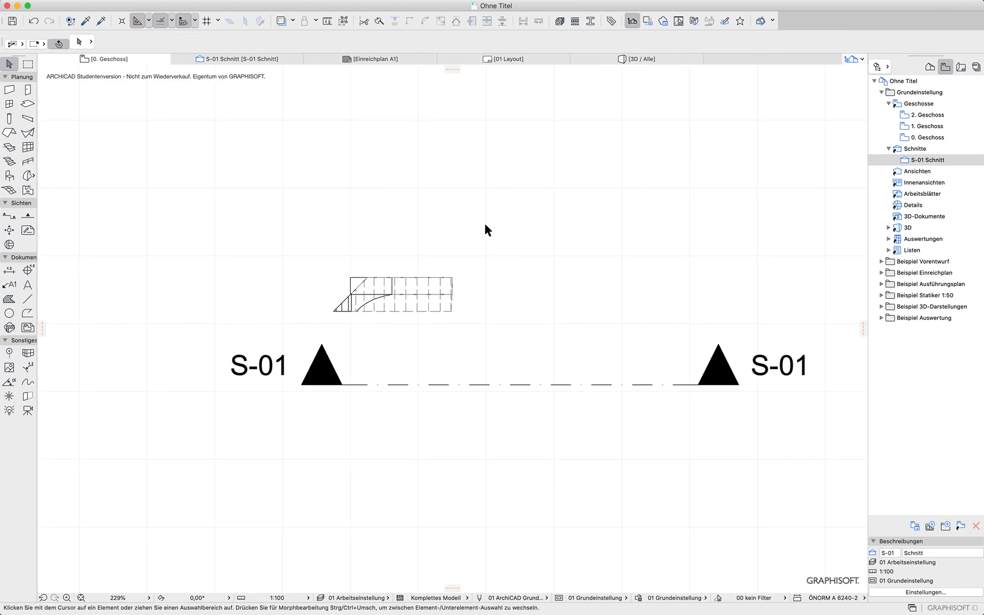
Draw a vertical reference line about 1.8 m up from the arch's cut end and a 45° line from its inner corner
{"action": "left_click", "coordinate": [27, 298]}
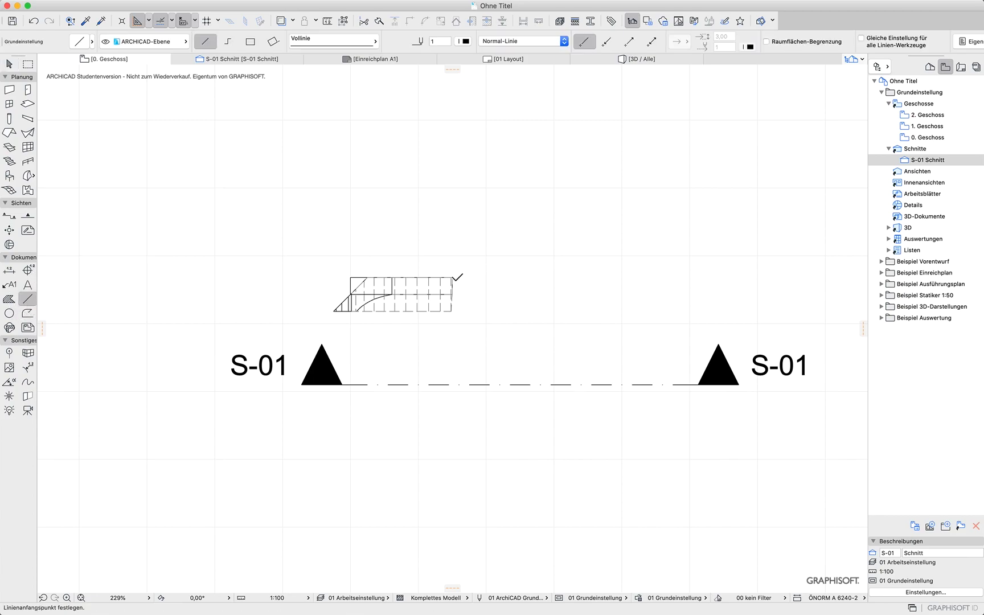
{"action": "left_click", "coordinate": [453, 278]}
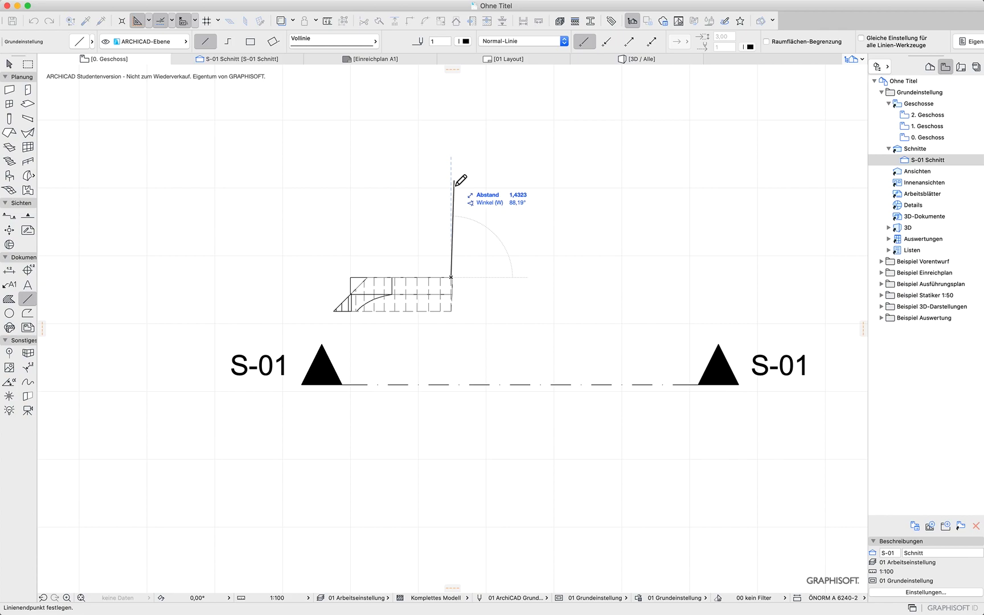
{"action": "key", "text": "Escape"}
{"action": "scroll", "coordinate": [454, 278], "scroll_direction": "up", "scroll_amount": 5}
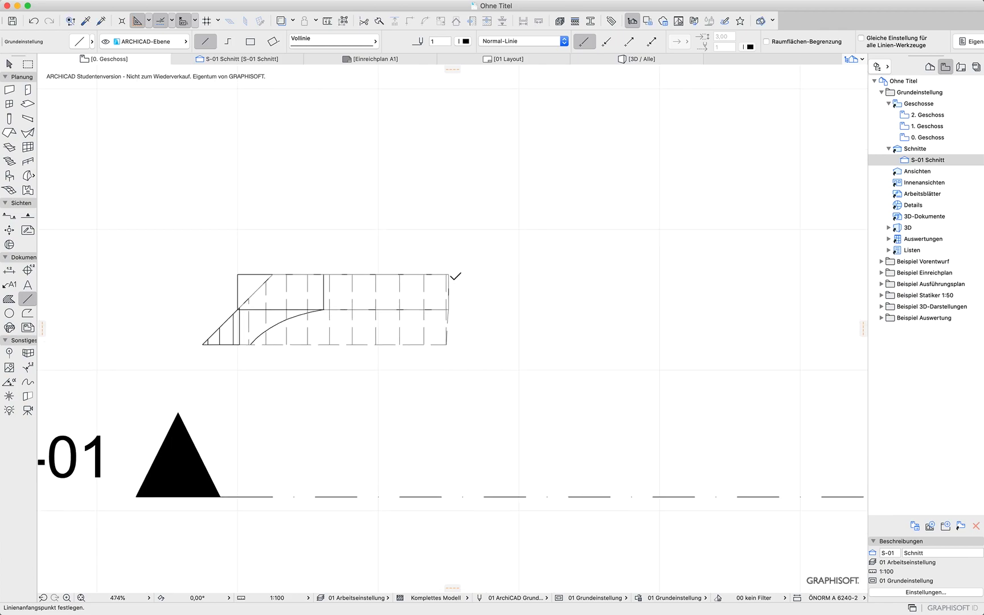
{"action": "left_click", "coordinate": [453, 277]}
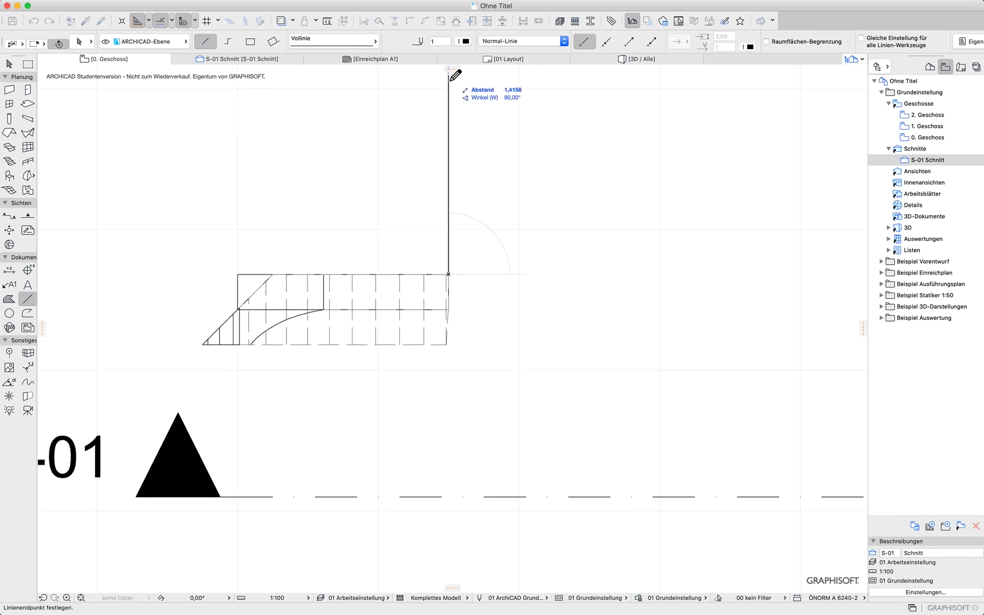
{"action": "scroll", "coordinate": [470, 492], "scroll_direction": "up", "scroll_amount": 3}
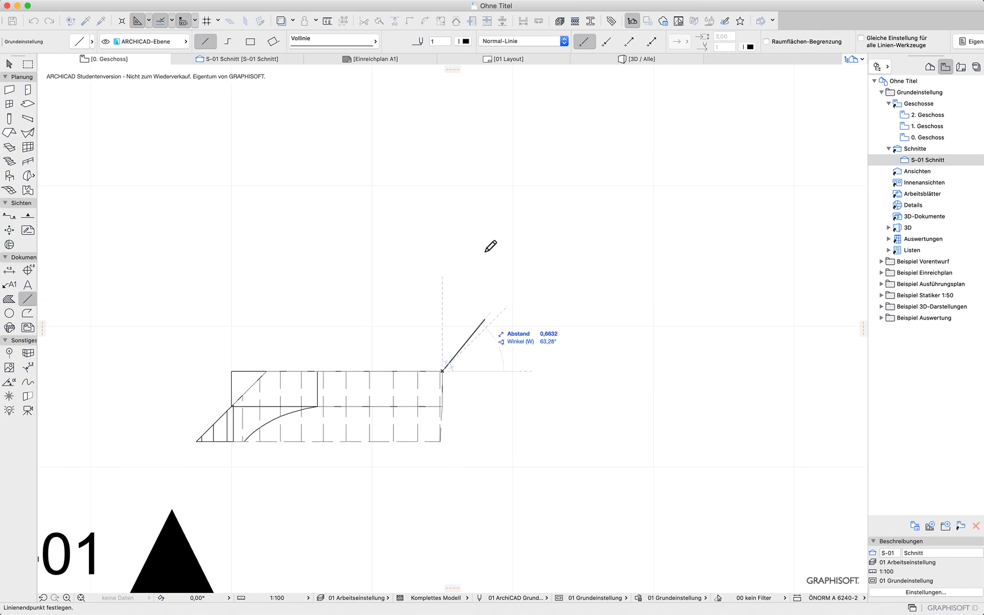
{"action": "left_click", "coordinate": [442, 108]}
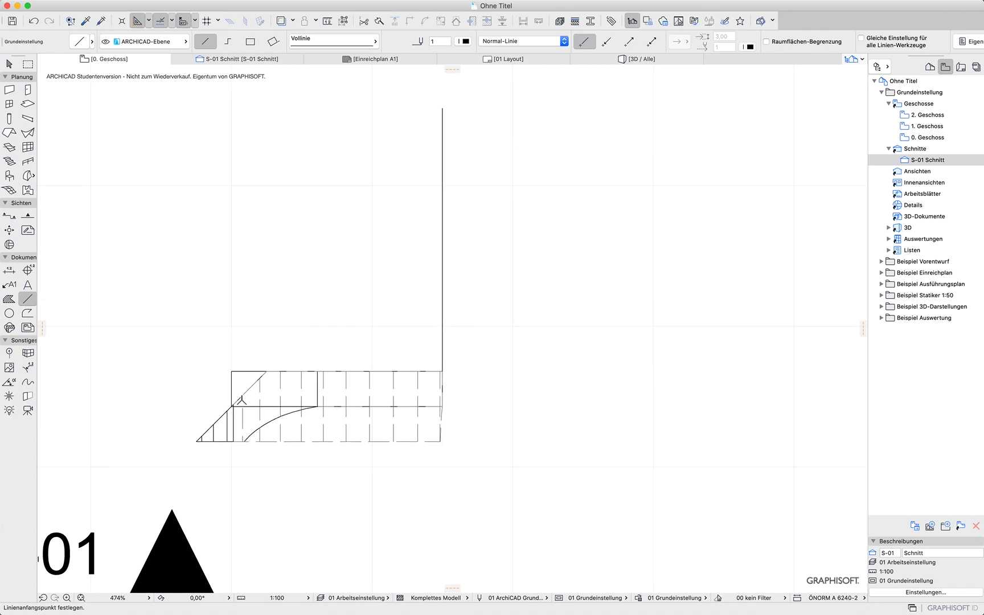
{"action": "left_click", "coordinate": [266, 372]}
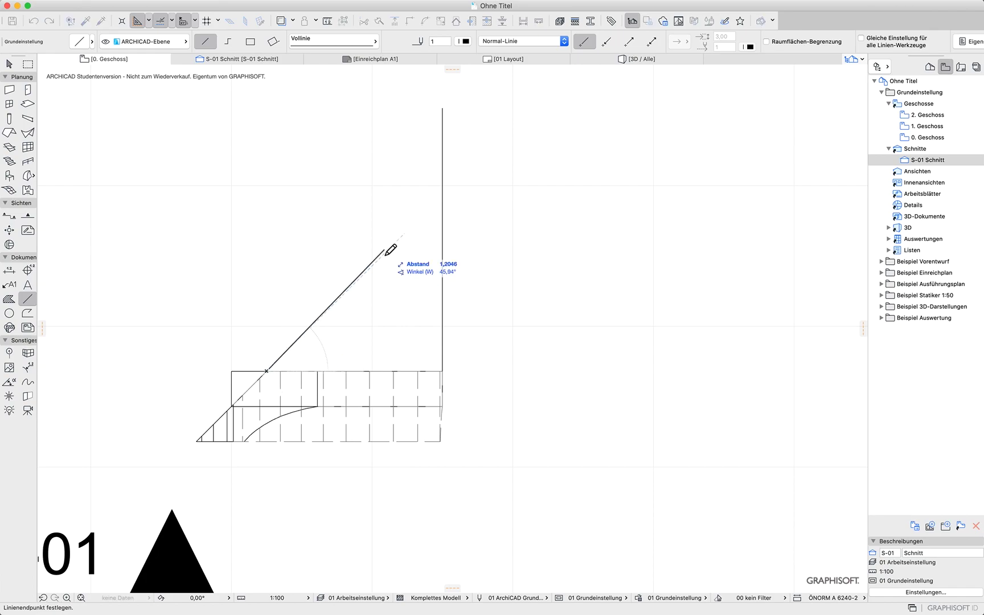
{"action": "left_click", "coordinate": [471, 167]}
Place a section line parallel to the 45° reference line, looking toward the arch corner, and open the new section
{"action": "left_click", "coordinate": [9, 64]}
{"action": "left_click_drag", "start_coordinate": [475, 400], "coordinate": [478, 470]}
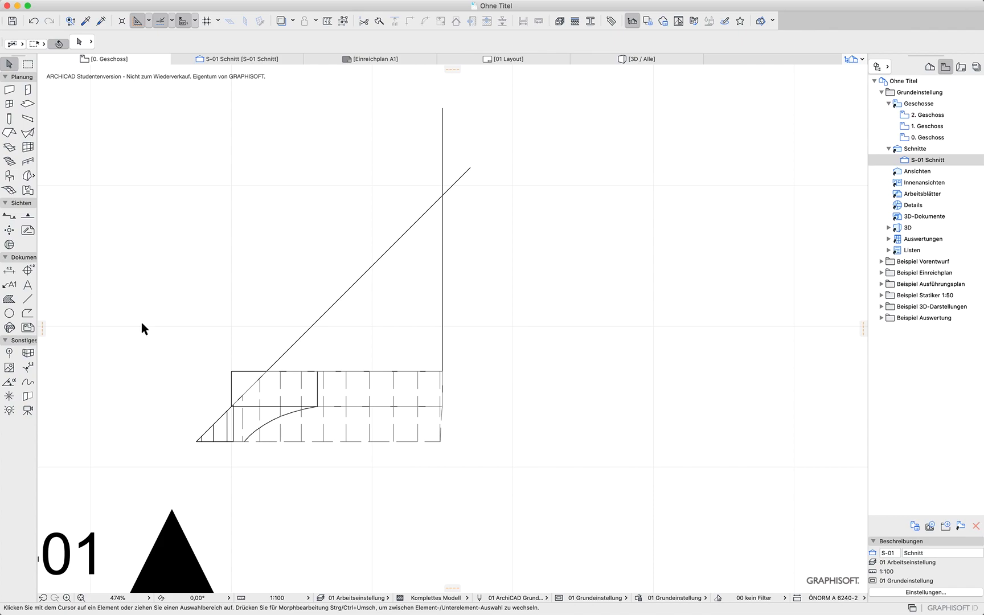
{"action": "left_click", "coordinate": [10, 216]}
{"action": "left_click", "coordinate": [105, 450]}
{"action": "left_click", "coordinate": [481, 75]}
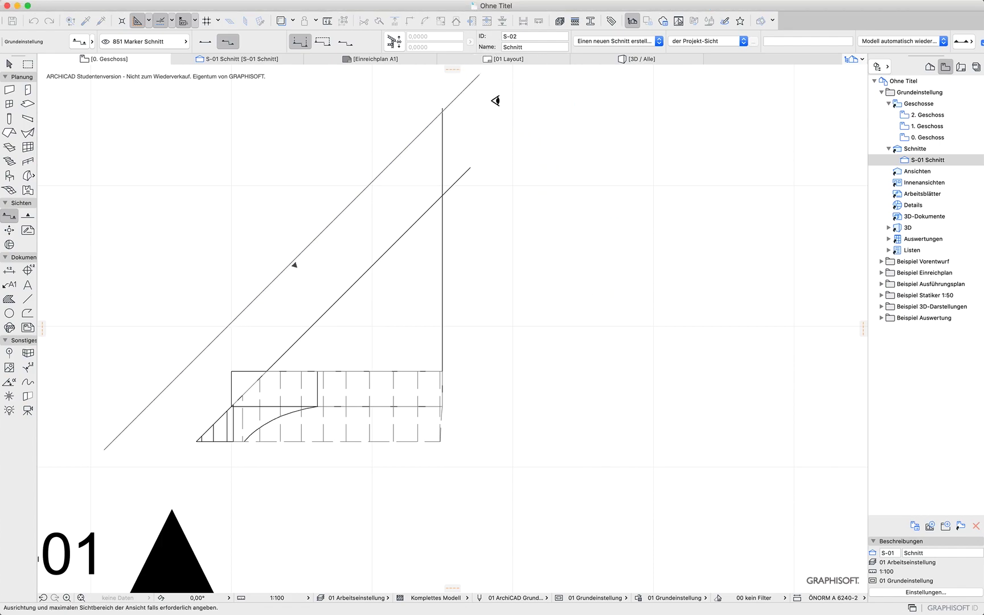
{"action": "left_click", "coordinate": [669, 407]}
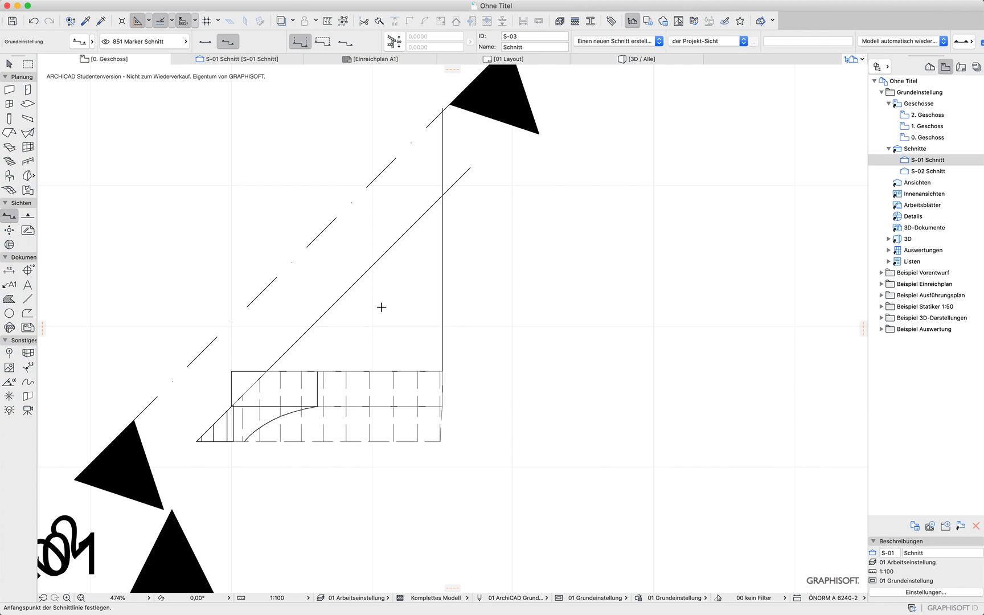
{"action": "double_click", "coordinate": [928, 172]}
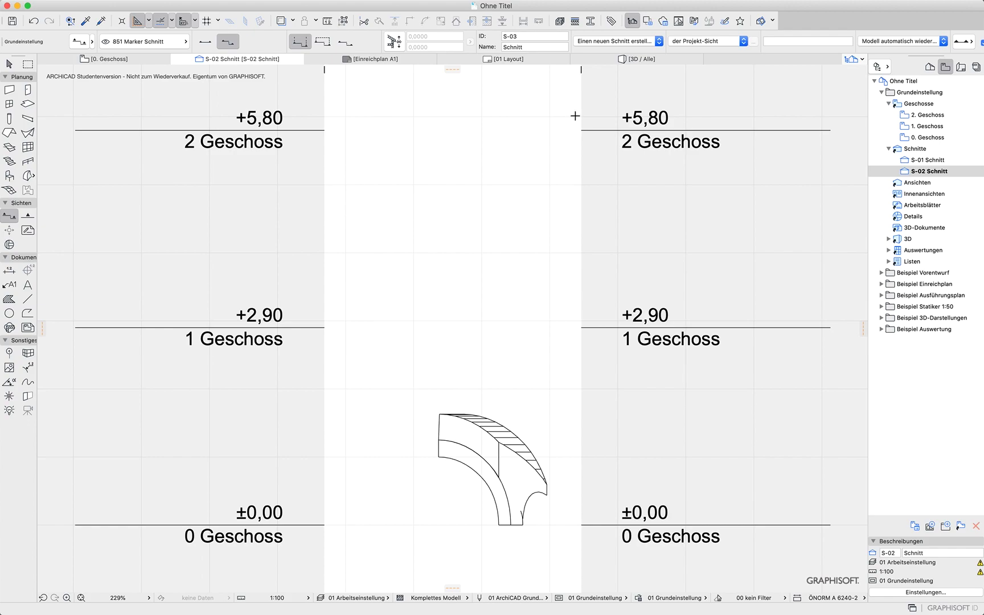
Open section S-01 for comparison, then return to section S-02
{"action": "double_click", "coordinate": [924, 160]}
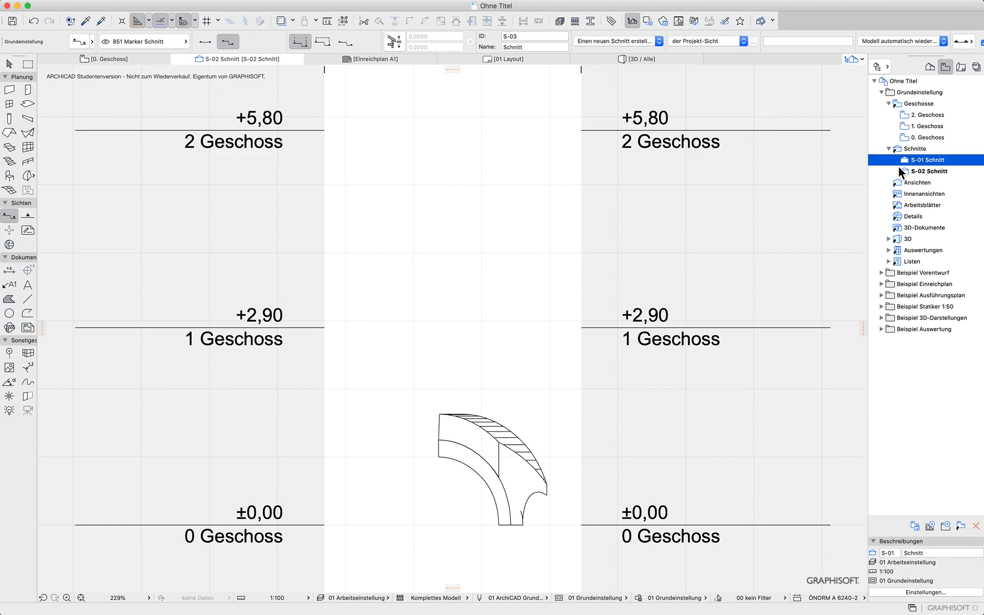
{"action": "scroll", "coordinate": [336, 245], "scroll_direction": "up", "scroll_amount": 5}
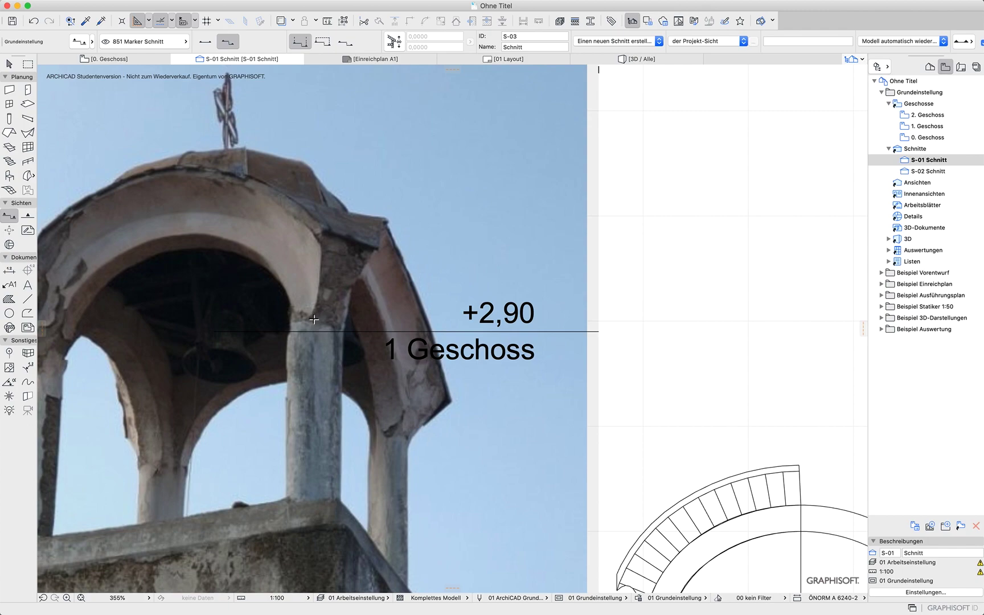
{"action": "double_click", "coordinate": [923, 172]}
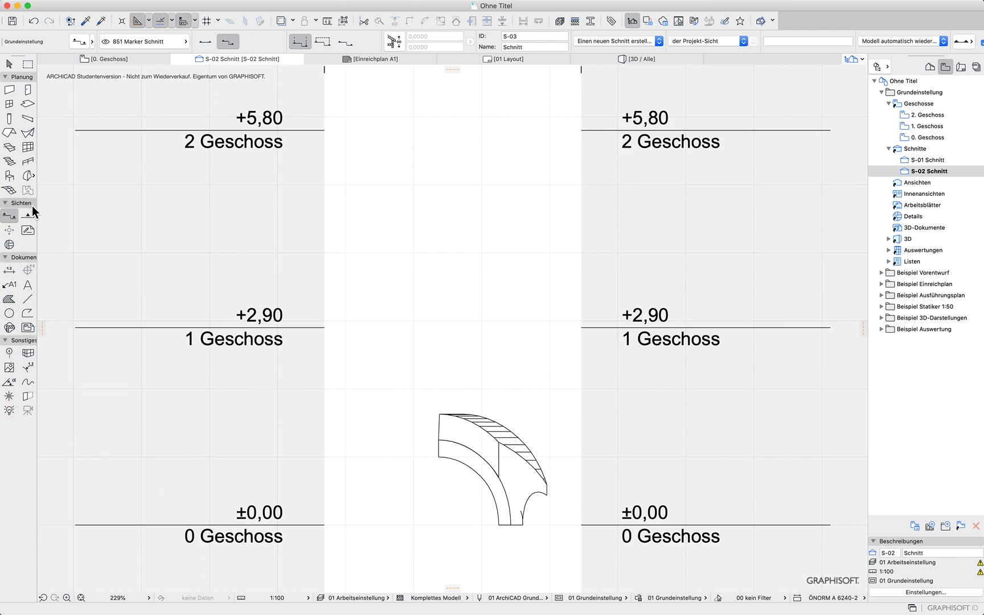
Draw a morph polygon against the arch's cut end in section S-02, curving its edge to follow the arch's inner curve
{"action": "left_click", "coordinate": [26, 177]}
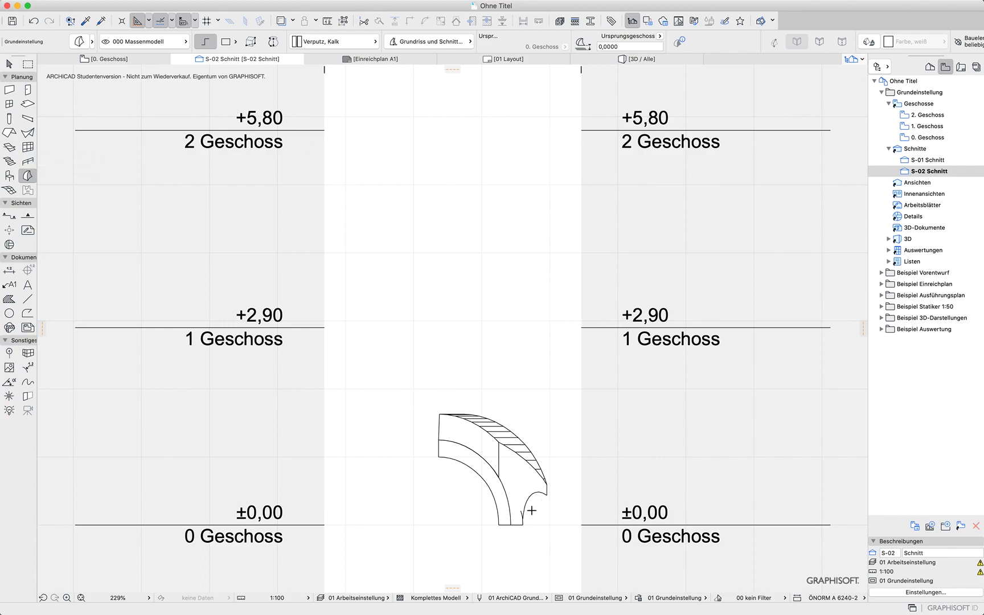
{"action": "left_click", "coordinate": [511, 524]}
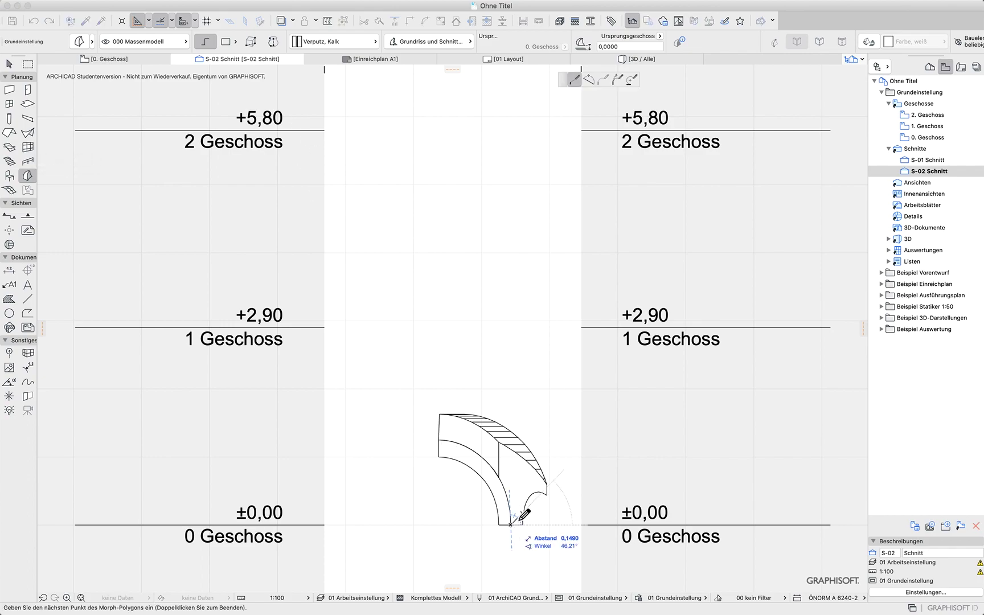
{"action": "left_click", "coordinate": [541, 454]}
{"action": "left_click", "coordinate": [571, 454]}
{"action": "left_click", "coordinate": [571, 550]}
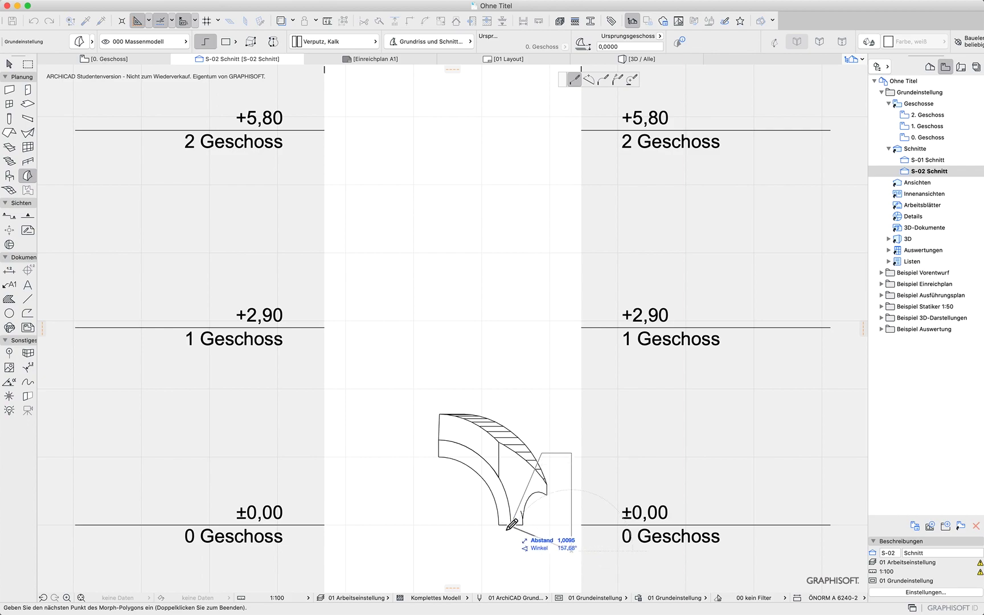
{"action": "left_click", "coordinate": [510, 525]}
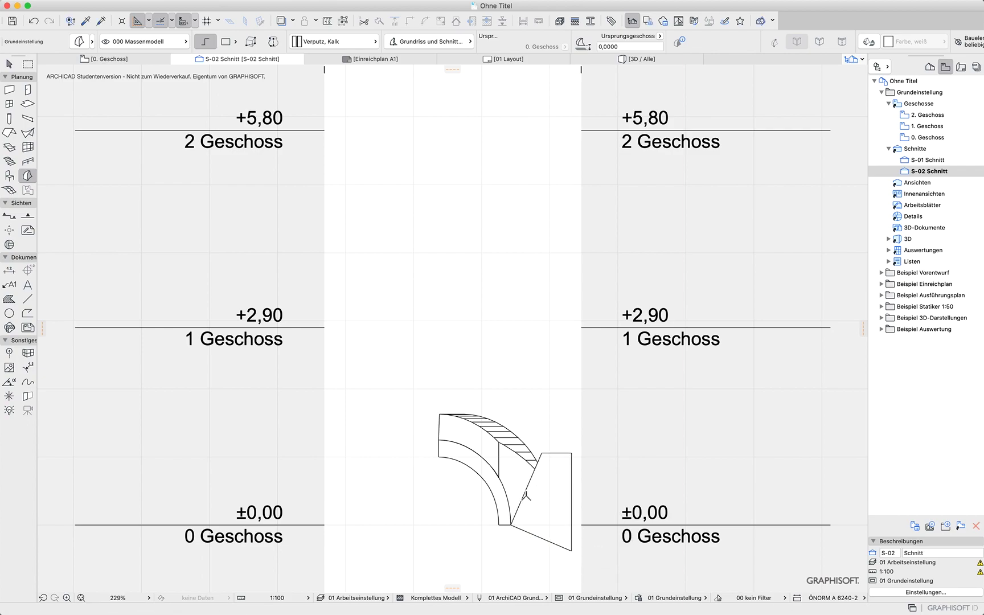
{"action": "scroll", "coordinate": [524, 493], "scroll_direction": "up", "scroll_amount": 3}
{"action": "scroll", "coordinate": [527, 493], "scroll_direction": "up", "scroll_amount": 1}
{"action": "left_click", "coordinate": [529, 486], "text": "shift"}
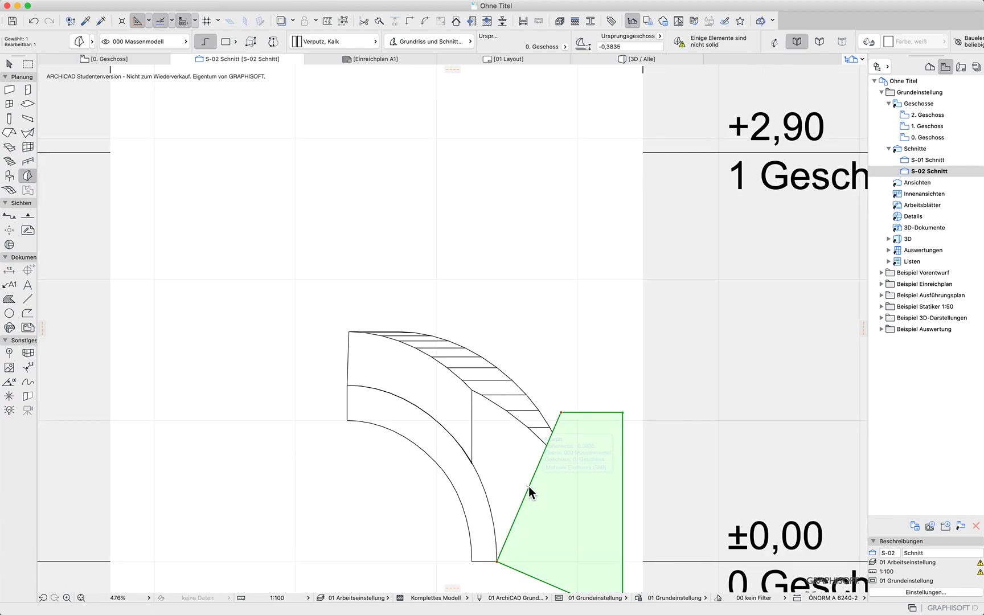
{"action": "left_click", "coordinate": [529, 494]}
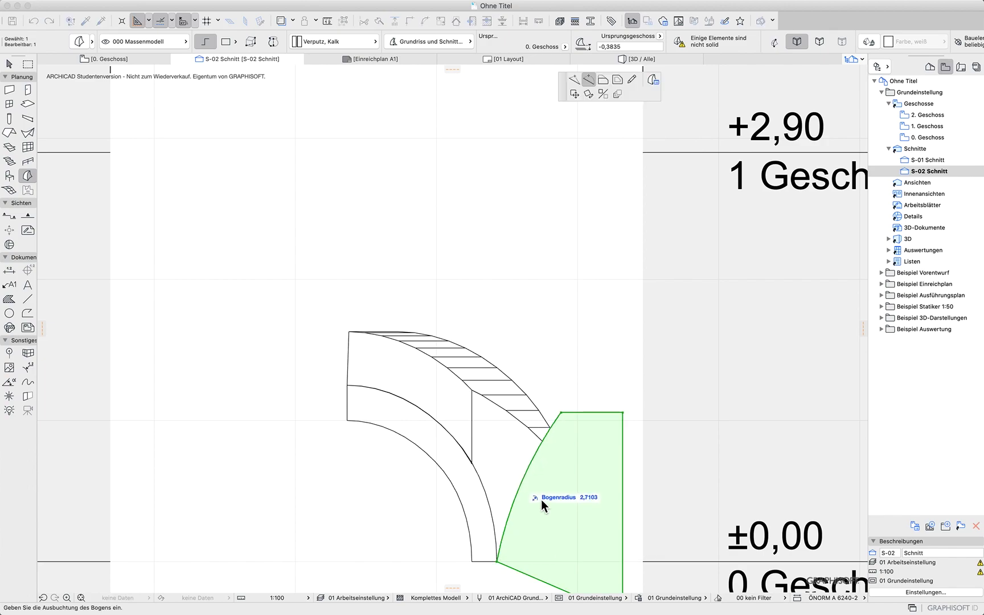
{"action": "left_click", "coordinate": [543, 506]}
{"action": "key", "text": "Escape"}
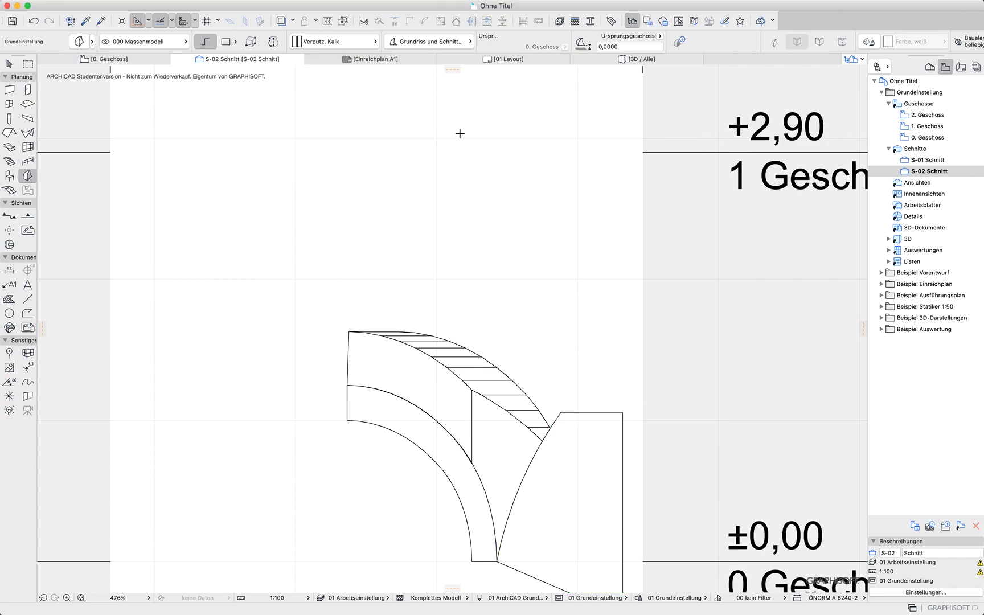
Extrude the new morph polygon into a block in the 3D window
{"action": "key", "text": "F3"}
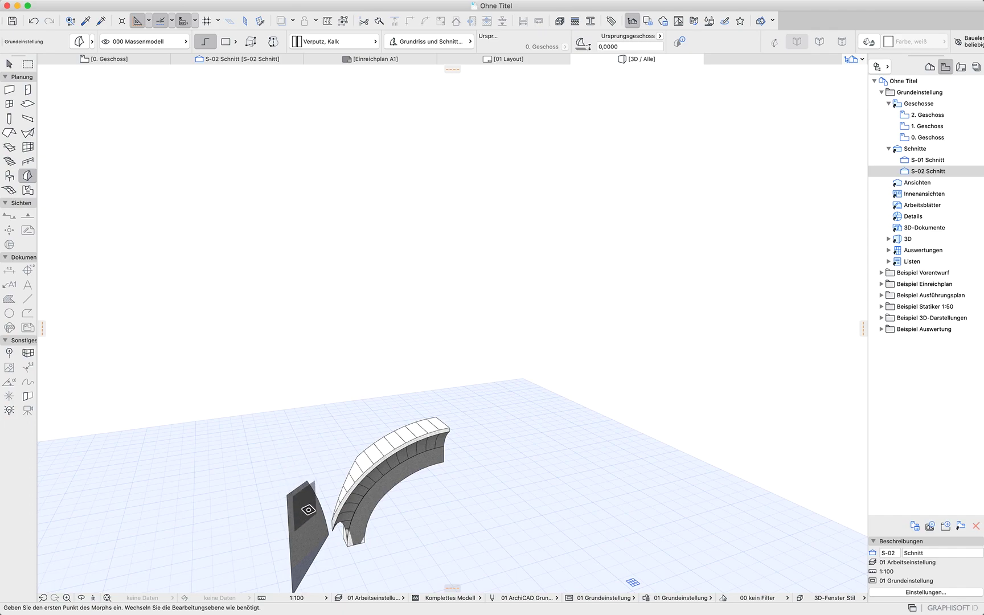
{"action": "left_click", "coordinate": [313, 530]}
{"action": "left_click", "coordinate": [313, 530]}
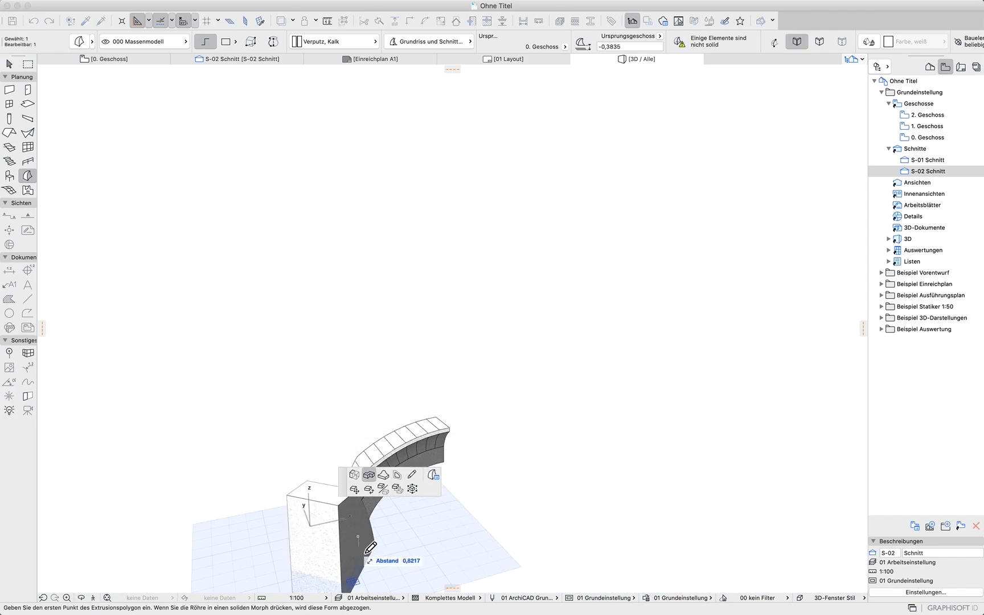
{"action": "left_click", "coordinate": [382, 559]}
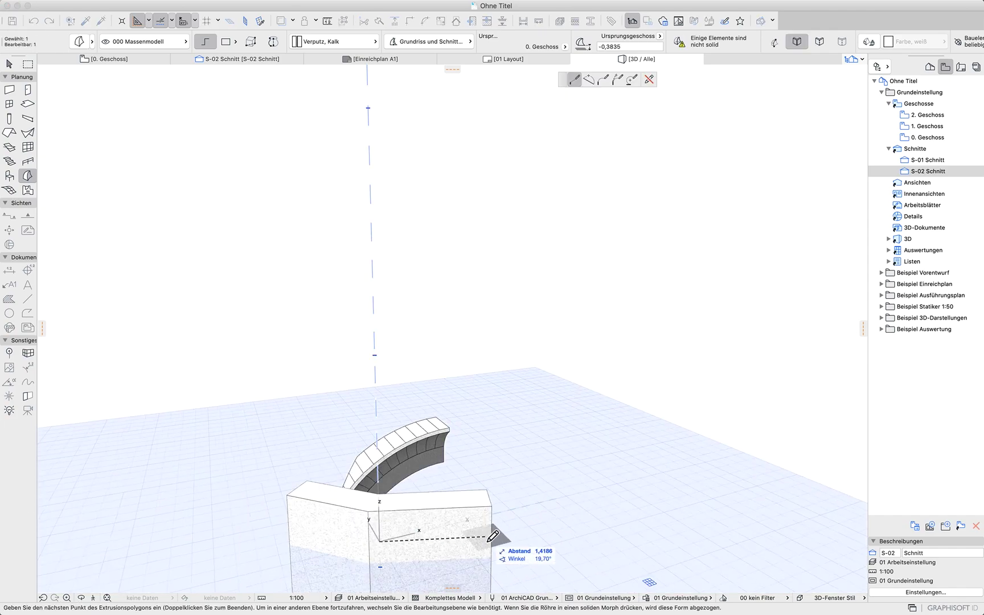
{"action": "double_click", "coordinate": [383, 545]}
{"action": "middle_click_drag", "start_coordinate": [467, 527], "coordinate": [196, 554], "text": "shift"}
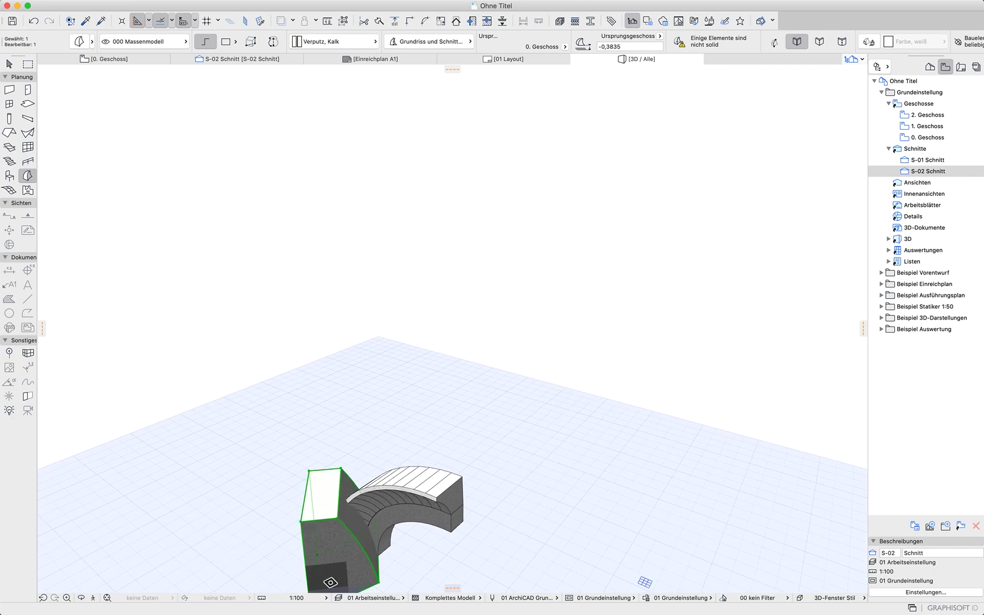
{"action": "scroll", "coordinate": [330, 582], "scroll_direction": "up", "scroll_amount": 10}
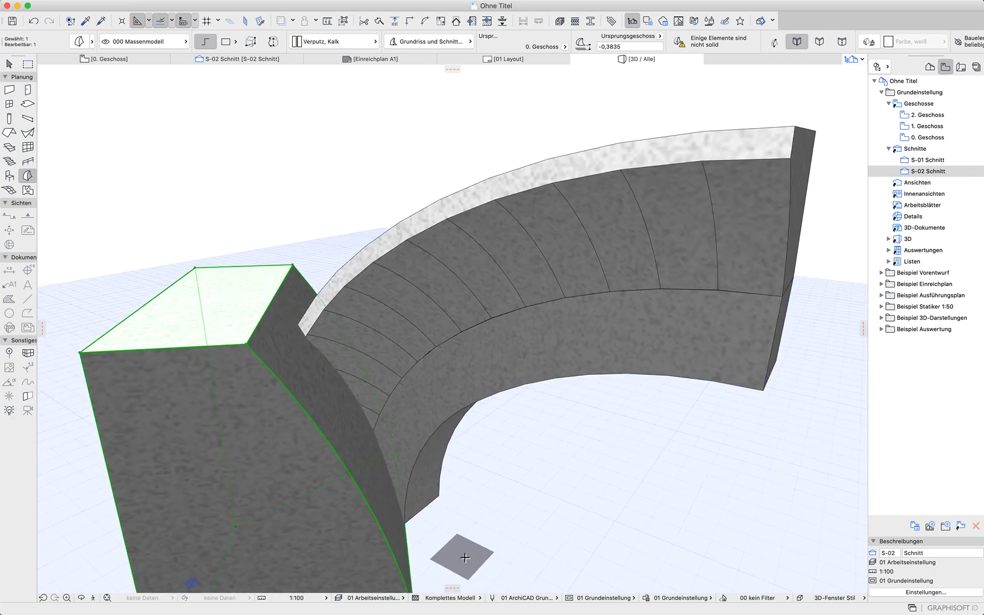
Move the extruded morph block to sit against the arch's cut end
{"action": "key", "text": "super+d"}
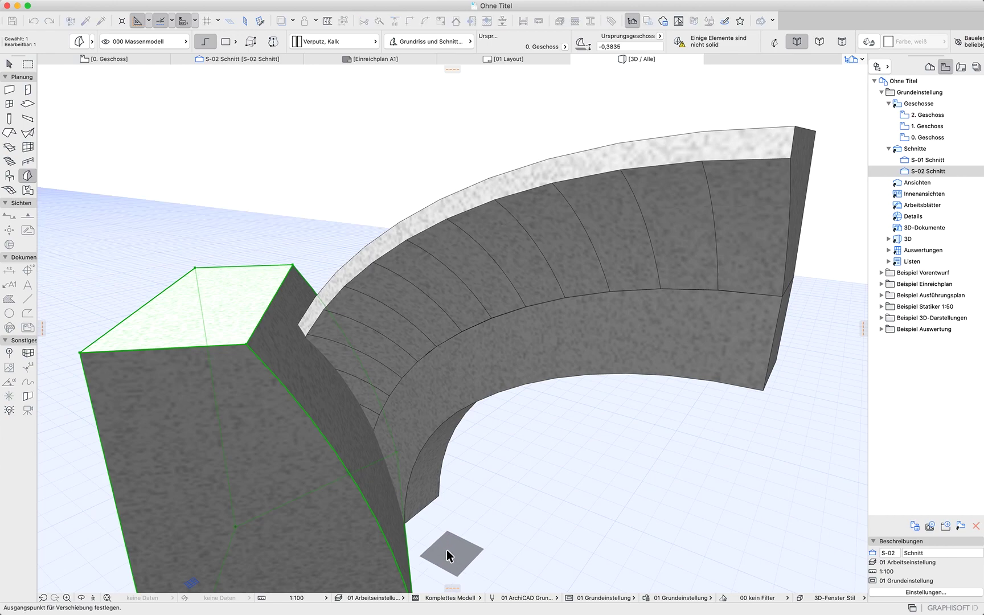
{"action": "left_click", "coordinate": [404, 523]}
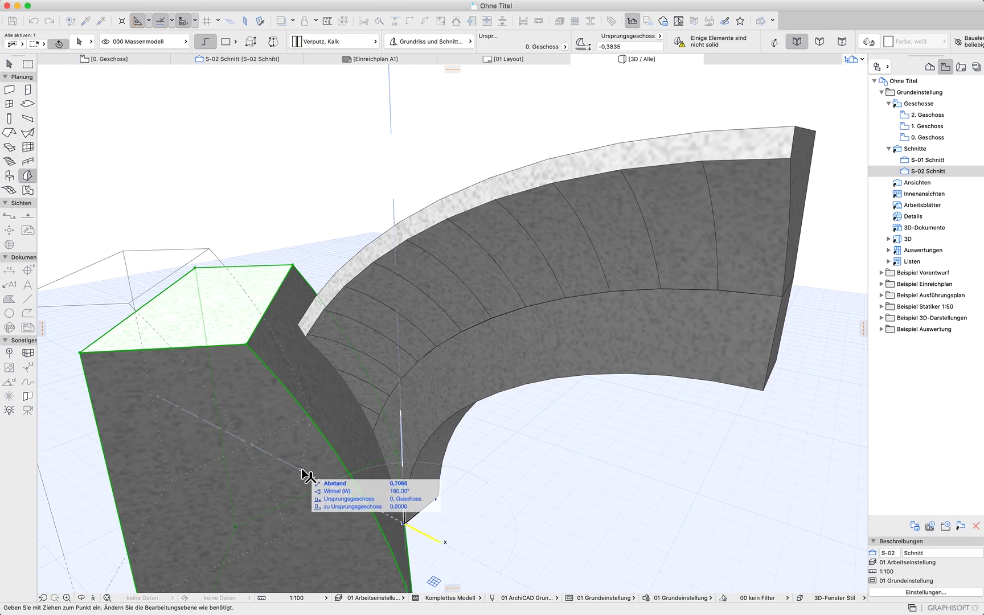
{"action": "left_click", "coordinate": [302, 472]}
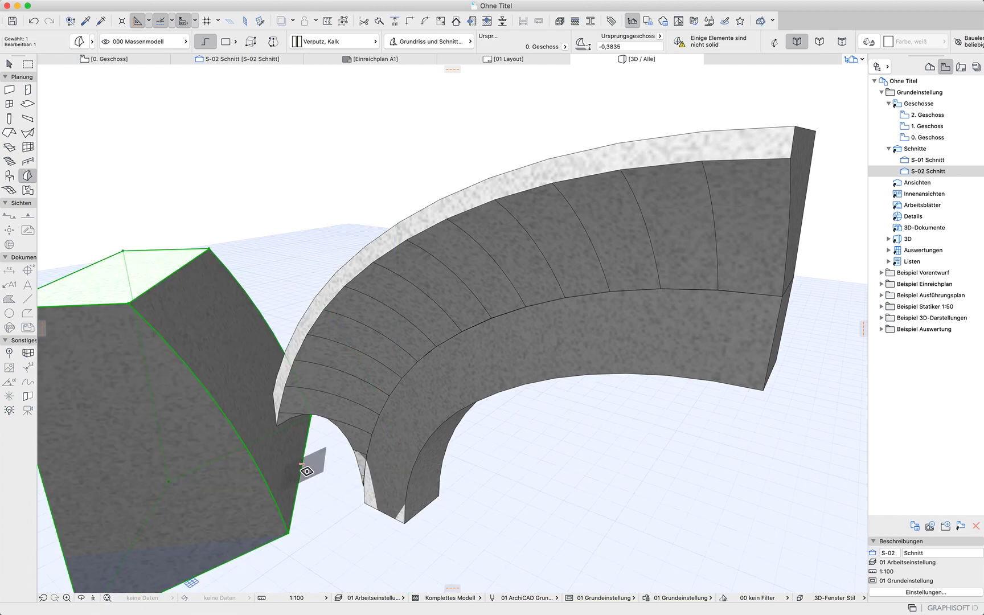
{"action": "key", "text": "super+z"}
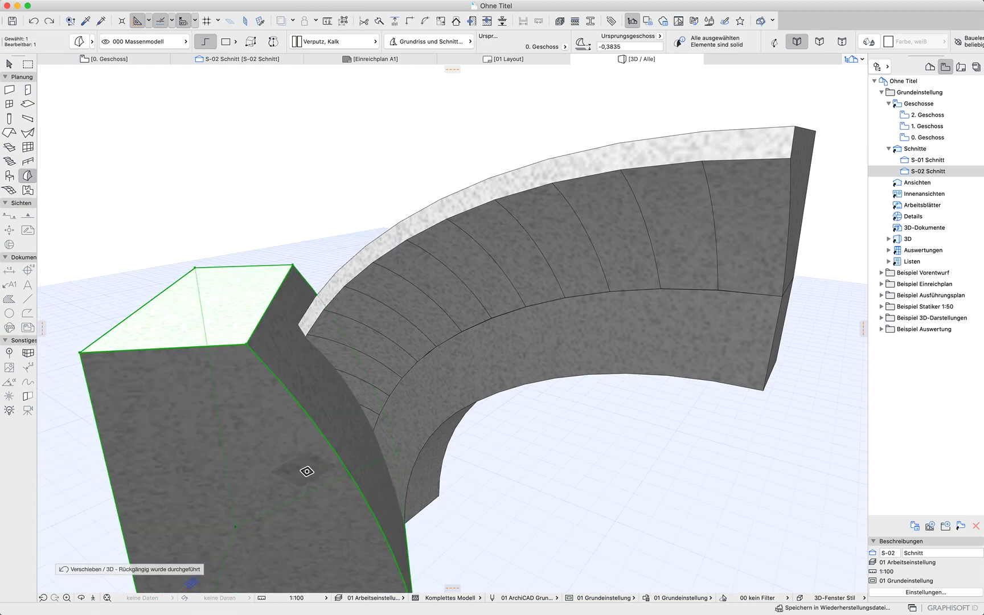
{"action": "key", "text": "super+d"}
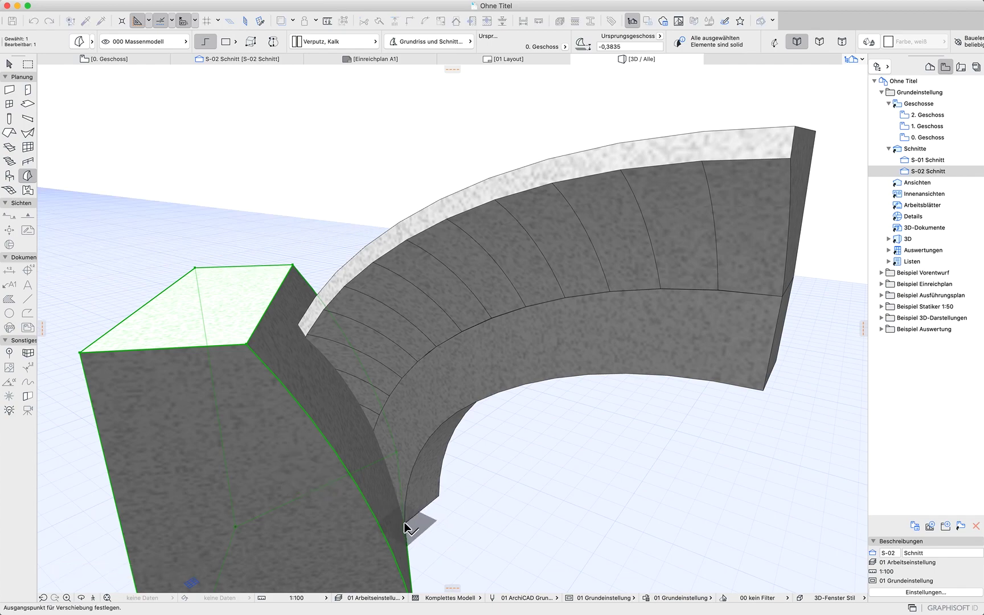
{"action": "left_click", "coordinate": [404, 524]}
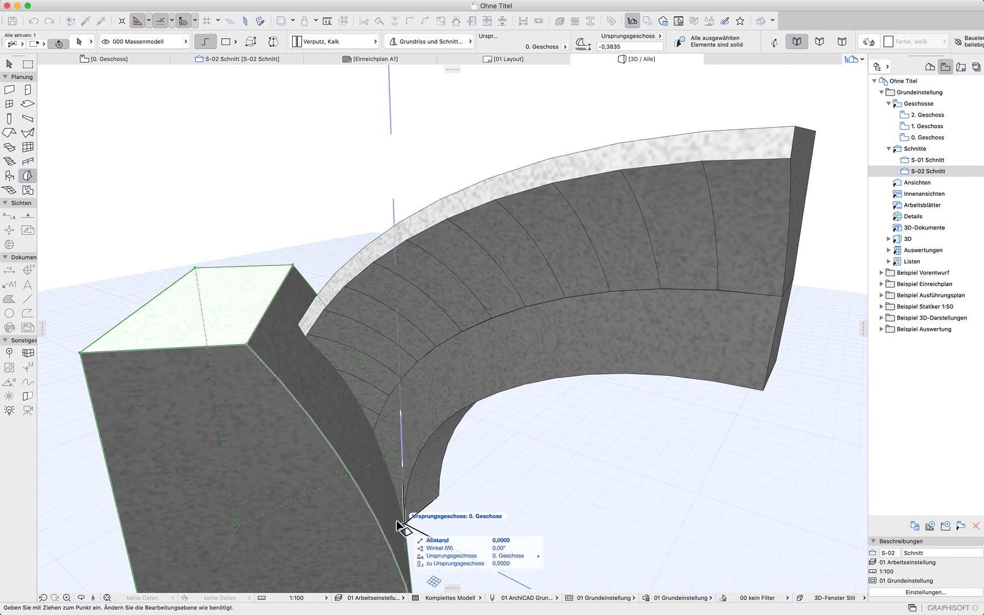
{"action": "left_click", "coordinate": [397, 522]}
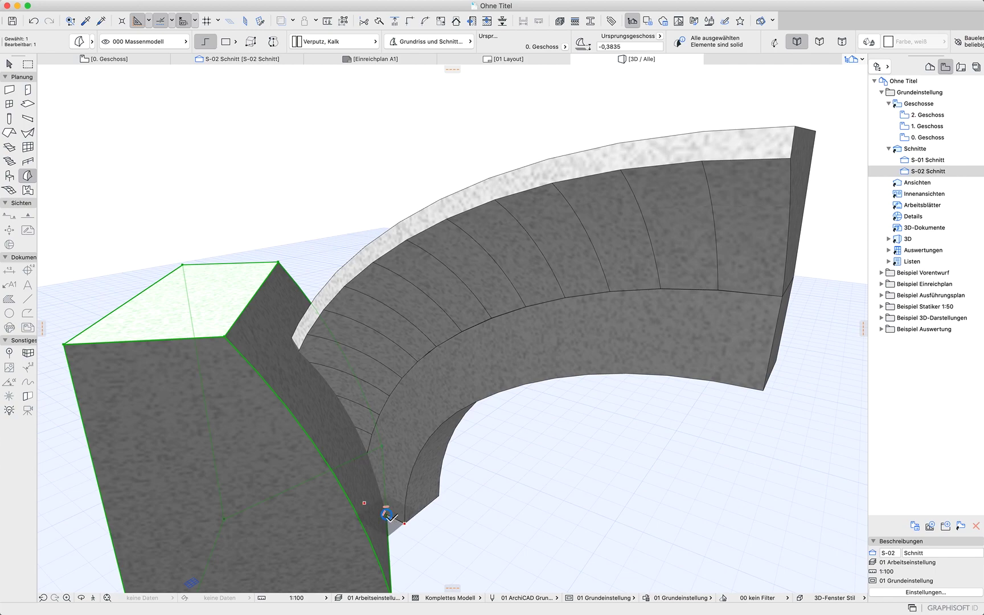
{"action": "key", "text": "super+d"}
{"action": "left_click", "coordinate": [387, 516]}
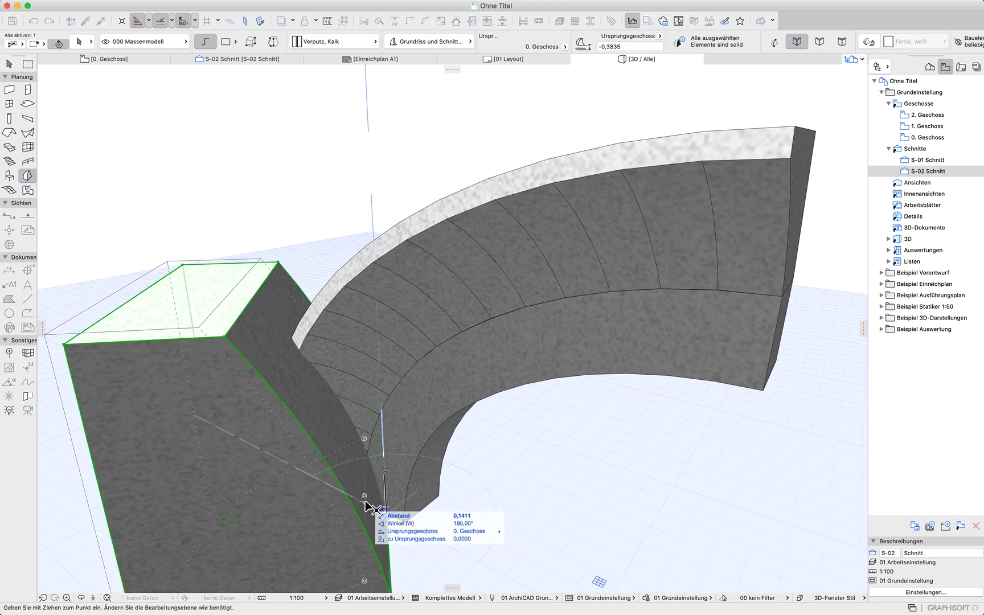
{"action": "left_click", "coordinate": [366, 503]}
{"action": "scroll", "coordinate": [395, 507], "scroll_direction": "up", "scroll_amount": 5}
{"action": "middle_click_drag", "start_coordinate": [397, 514], "coordinate": [567, 396], "text": "shift"}
{"action": "scroll", "coordinate": [565, 390], "scroll_direction": "down", "scroll_amount": 10}
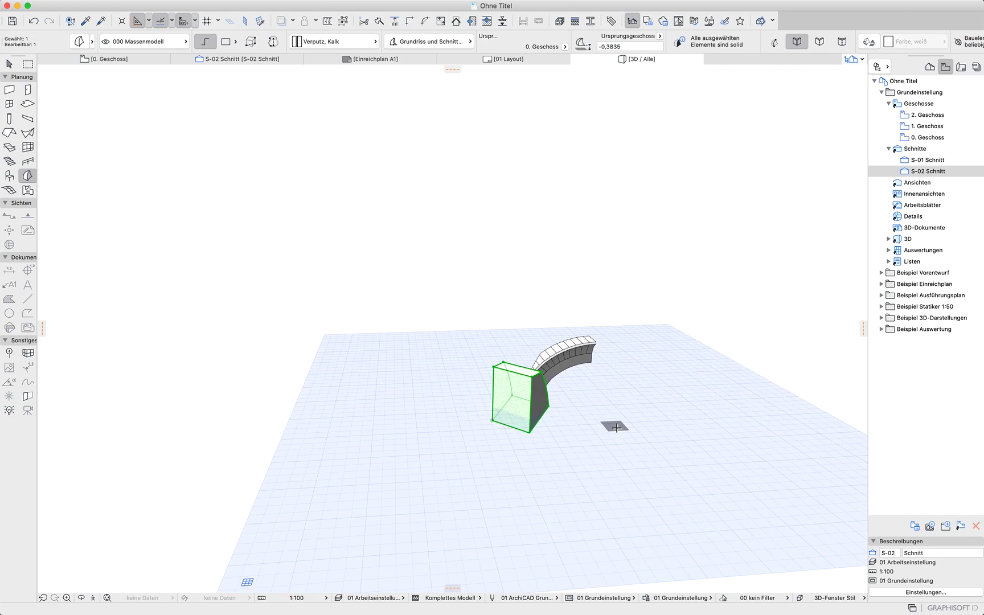
Check the morph block's position in the 0. Geschoss floor plan
{"action": "left_click", "coordinate": [131, 62]}
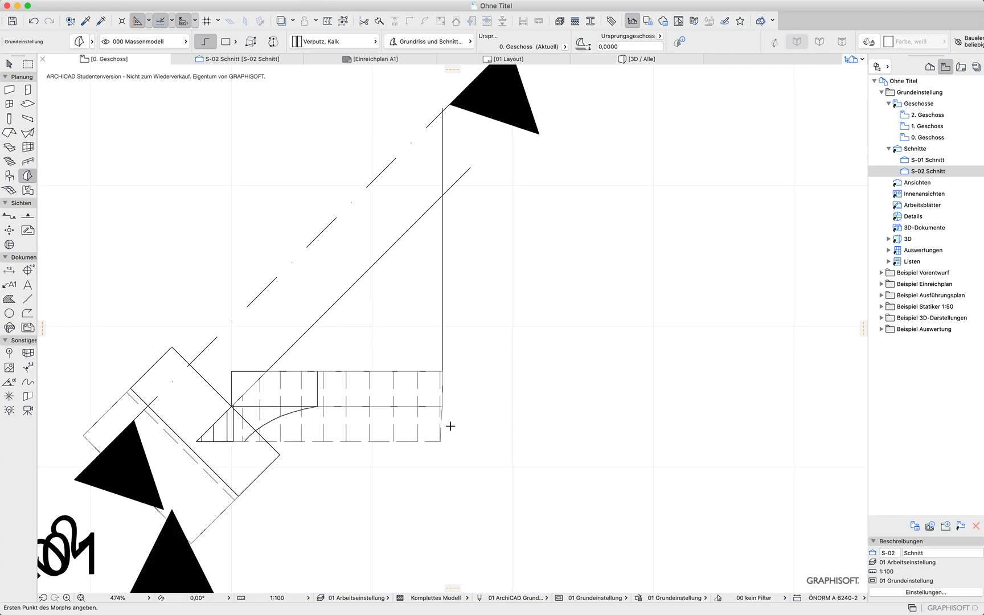
{"action": "left_click", "coordinate": [144, 382], "text": "shift"}
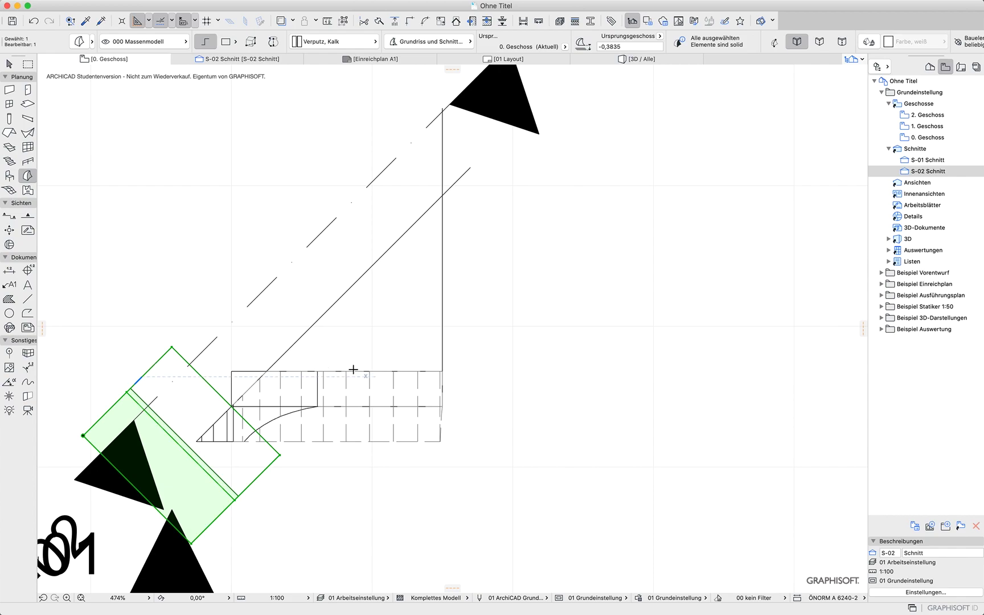
{"action": "key", "text": "Escape"}
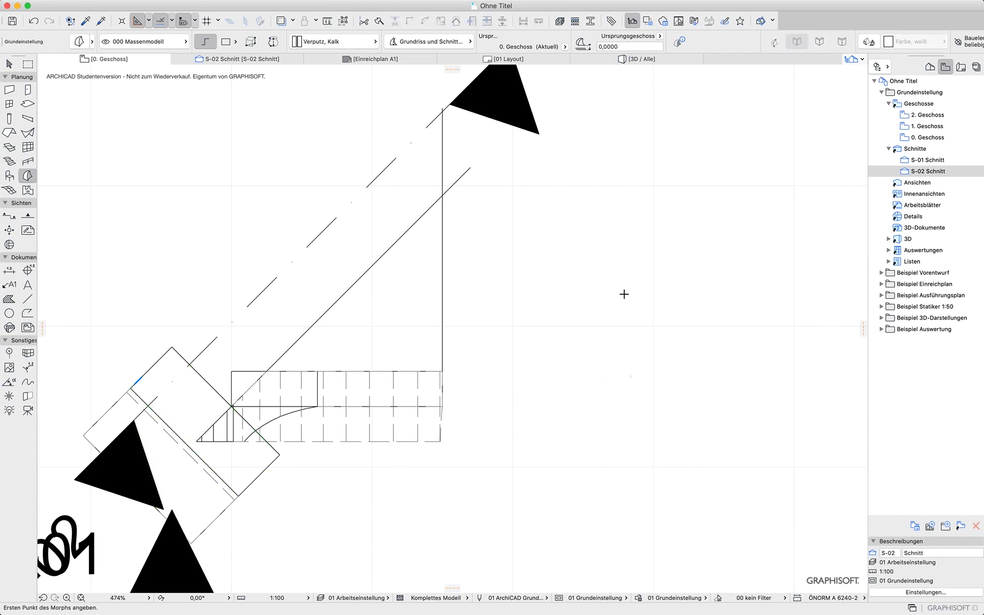
{"action": "scroll", "coordinate": [617, 306], "scroll_direction": "down", "scroll_amount": 5}
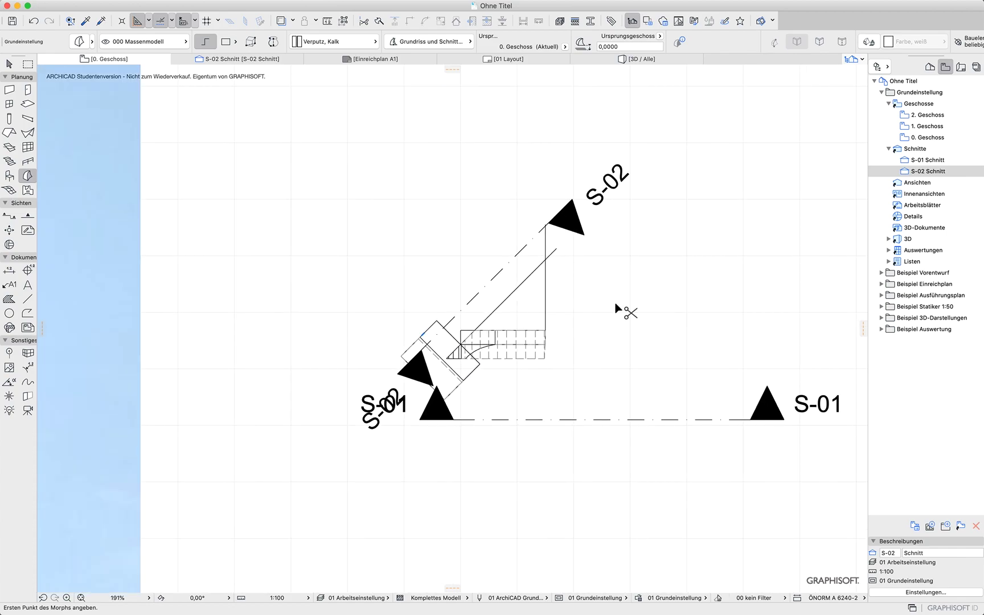
Undo the morph block, section S-02, the reference lines and the arch's split, then return to the 0. Geschoss floor plan
{"action": "key", "text": "F3"}
{"action": "key", "text": "super+z"}
{"action": "key", "text": "super+z"}
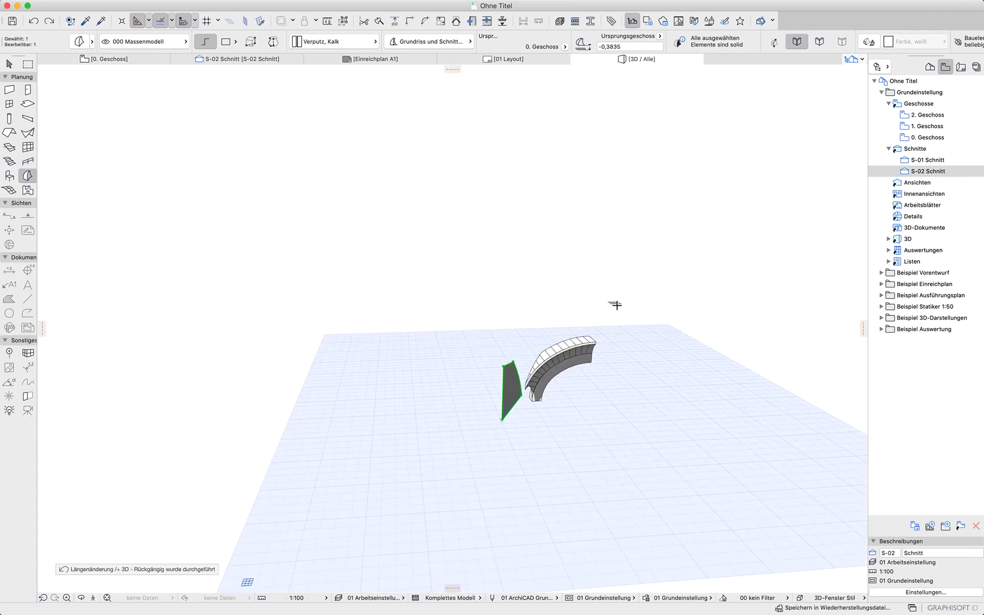
{"action": "key", "text": "super+z"}
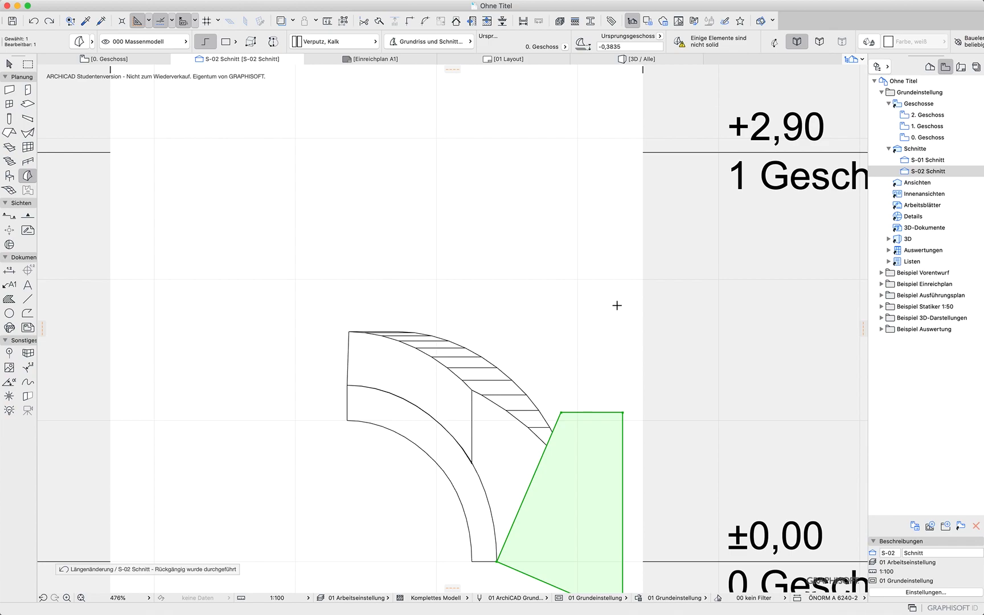
{"action": "key", "text": "super+z"}
{"action": "key", "text": "super+z"}
{"action": "key", "text": "super+z"}
{"action": "key", "text": "super+z"}
{"action": "key", "text": "super+z"}
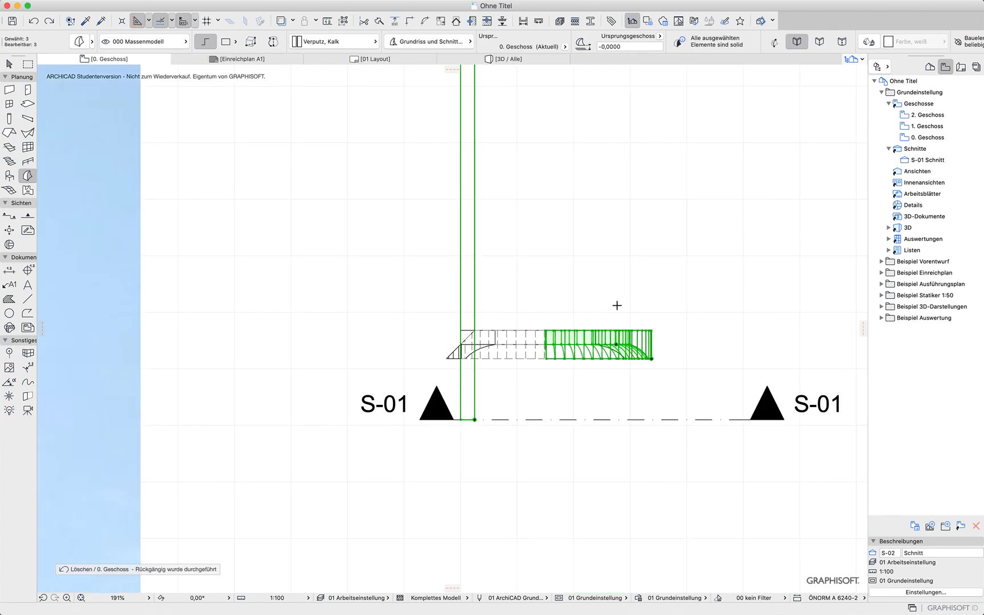
{"action": "key", "text": "super+z"}
{"action": "key", "text": "super+z"}
{"action": "key", "text": "super+z"}
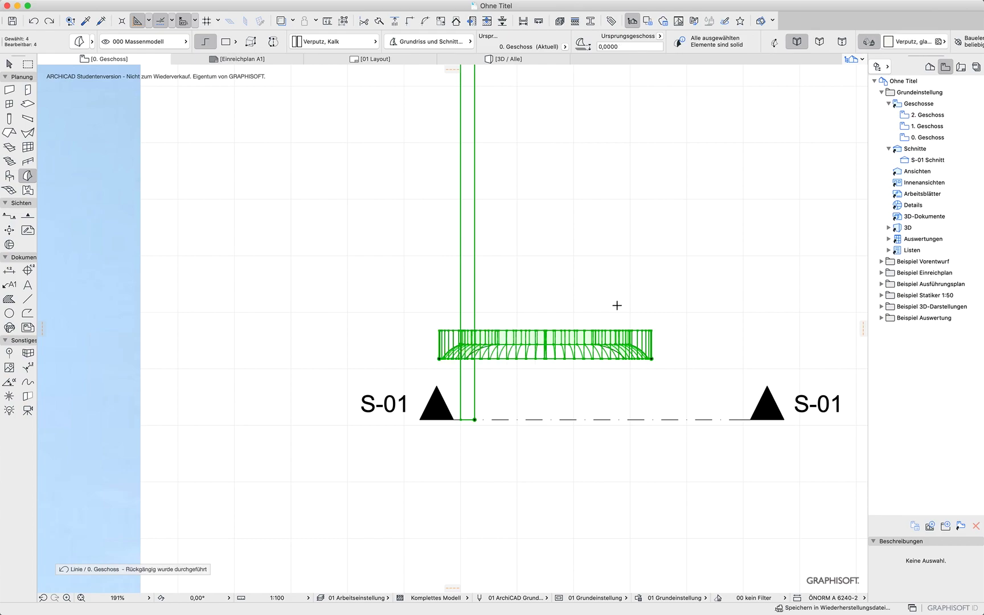
{"action": "key", "text": "super+z"}
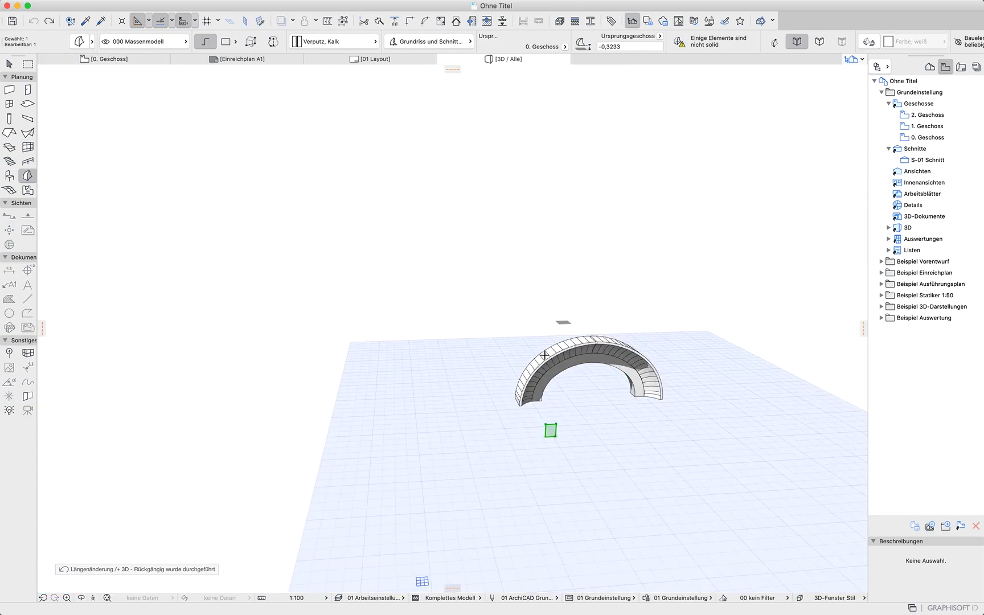
{"action": "left_click", "coordinate": [145, 64]}
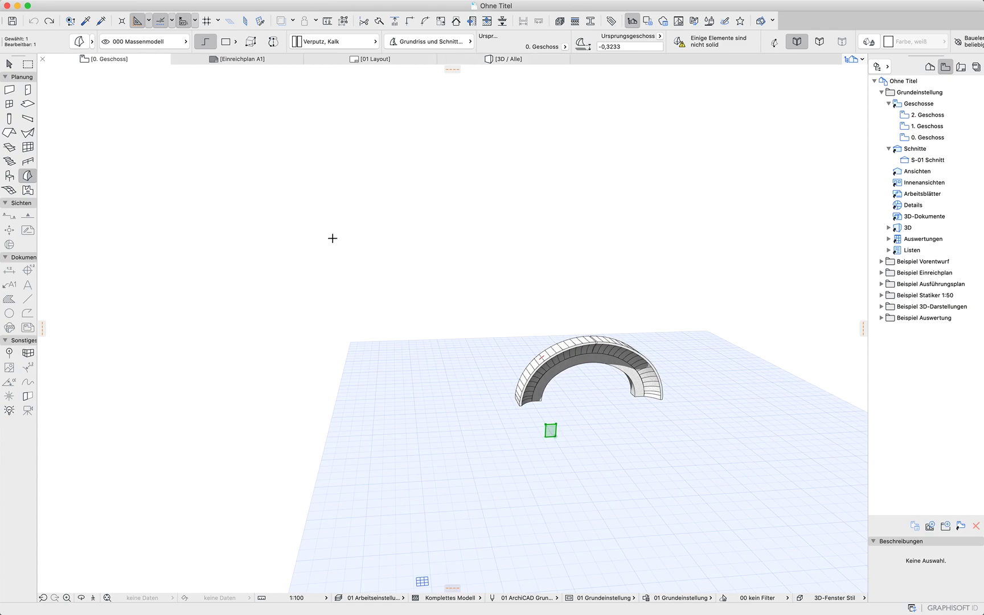
{"action": "key", "text": "Escape"}
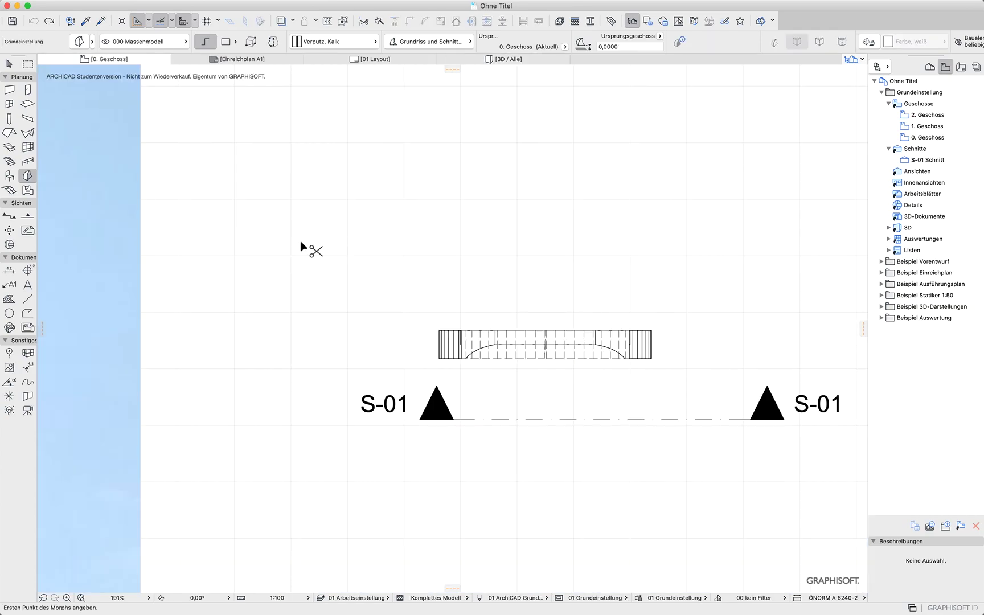
Try to subtract the morph block from the arch segment with the Boolean Subtract operation in the 3D window
{"action": "left_click", "coordinate": [435, 260]}
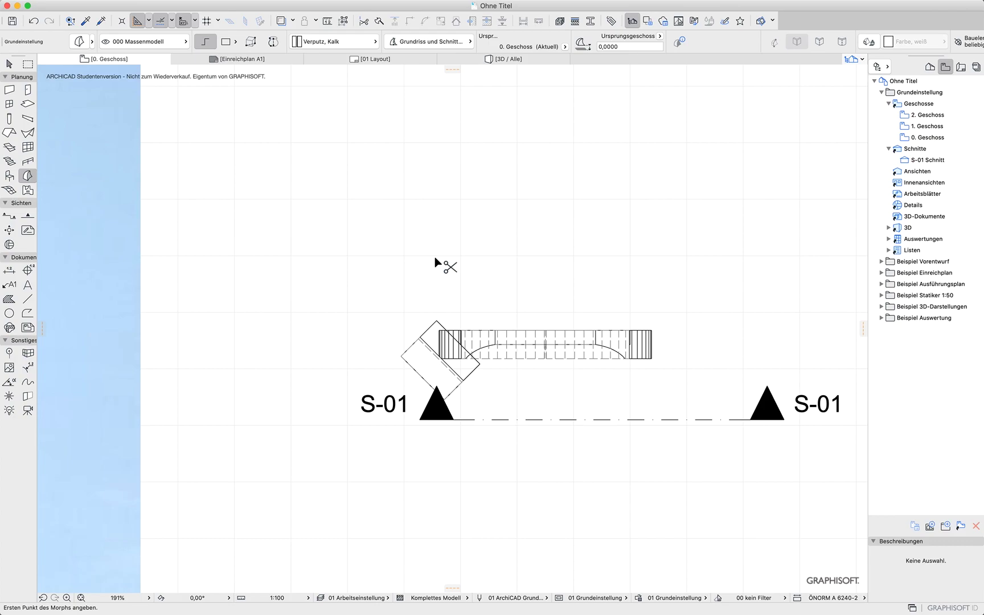
{"action": "key", "text": "F3"}
{"action": "middle_click_drag", "start_coordinate": [493, 355], "coordinate": [290, 331], "text": "shift"}
{"action": "middle_click_drag", "start_coordinate": [485, 380], "coordinate": [758, 503], "text": "shift"}
{"action": "middle_click_drag", "start_coordinate": [459, 442], "coordinate": [269, 328], "text": "shift"}
{"action": "scroll", "coordinate": [617, 410], "scroll_direction": "up", "scroll_amount": 3}
{"action": "scroll", "coordinate": [617, 410], "scroll_direction": "up", "scroll_amount": 3}
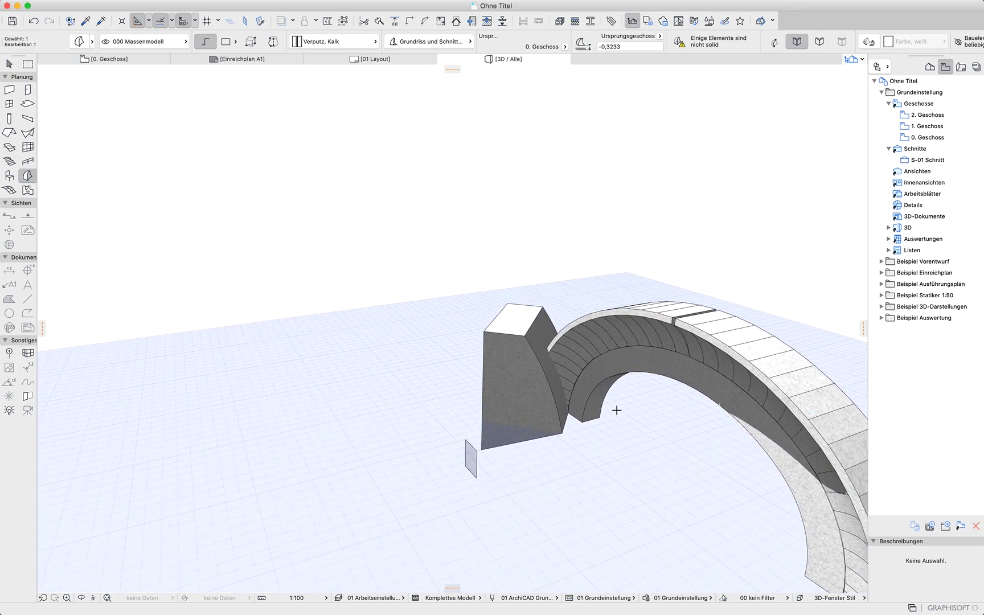
{"action": "scroll", "coordinate": [617, 410], "scroll_direction": "down", "scroll_amount": 1}
{"action": "scroll", "coordinate": [617, 410], "scroll_direction": "down", "scroll_amount": 1}
{"action": "left_click", "coordinate": [573, 358], "text": "shift"}
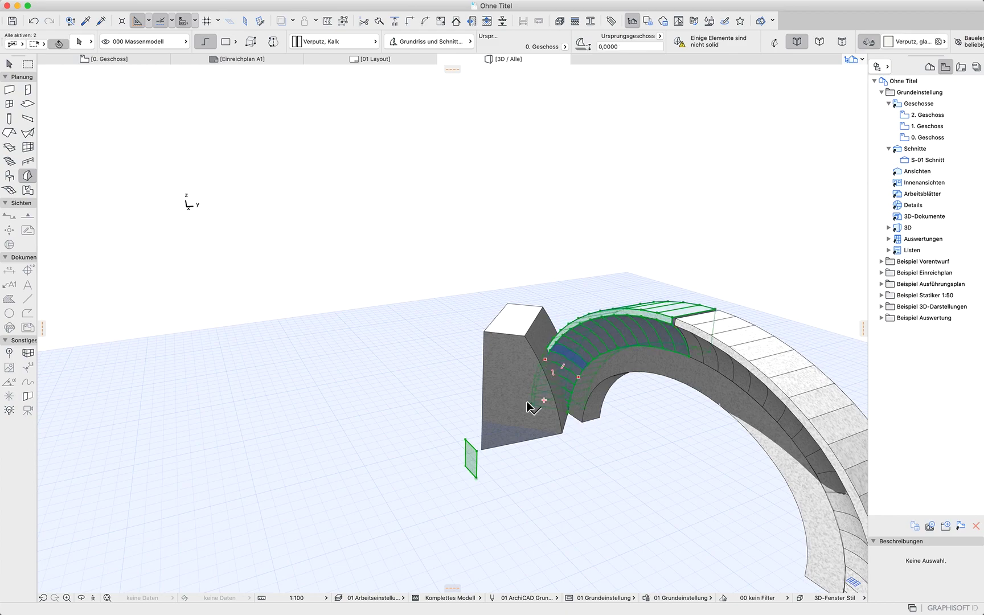
{"action": "left_click", "coordinate": [499, 367], "text": "shift"}
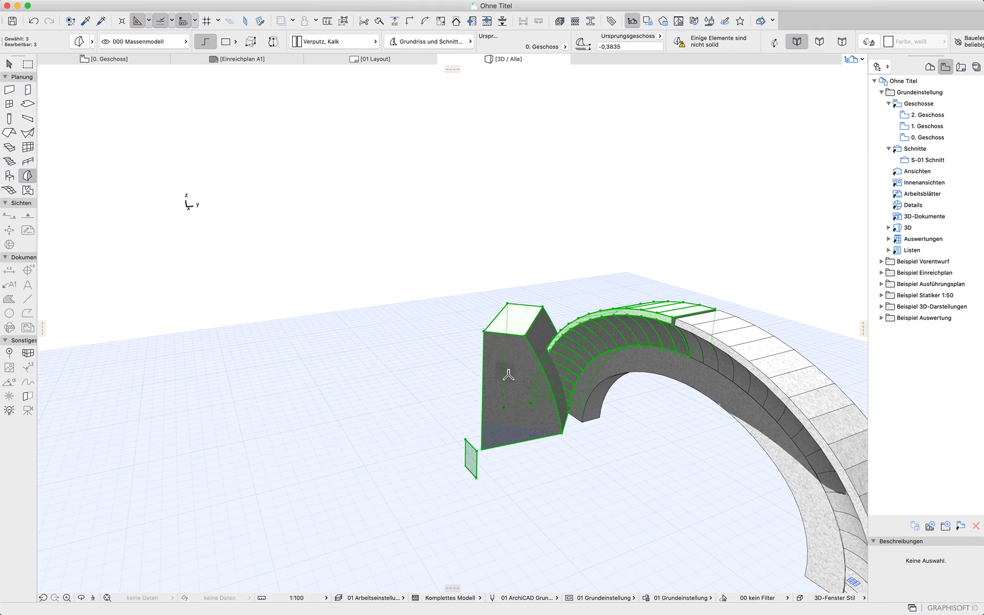
{"action": "right_click", "coordinate": [329, 179]}
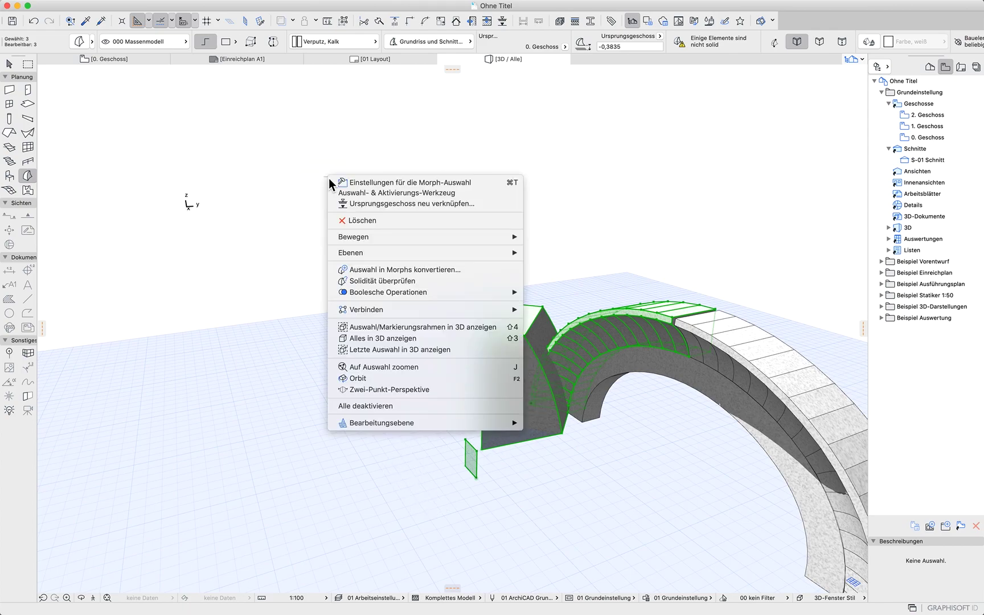
{"action": "mouse_move", "coordinate": [505, 292]}
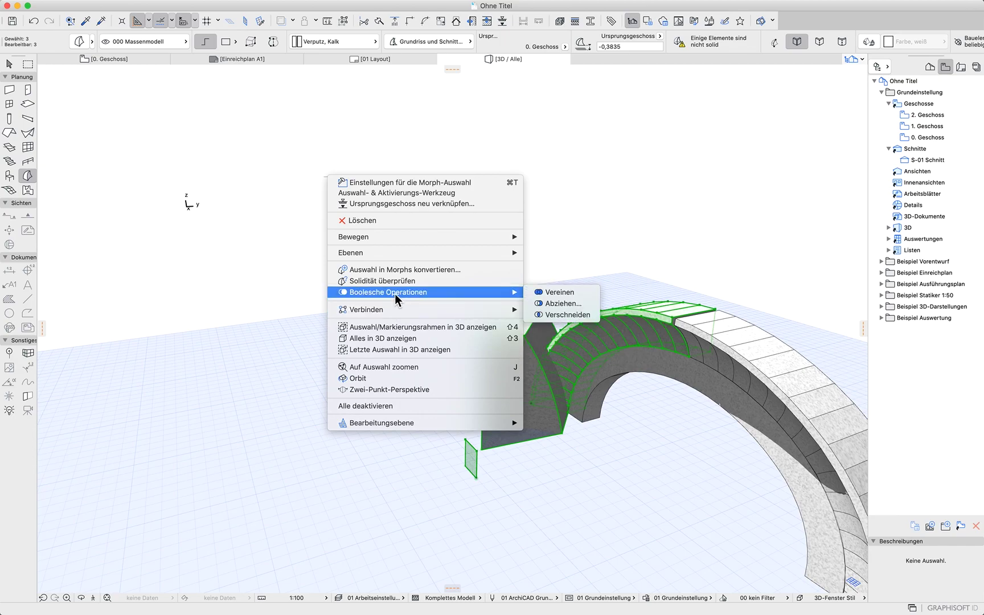
{"action": "left_click", "coordinate": [581, 305]}
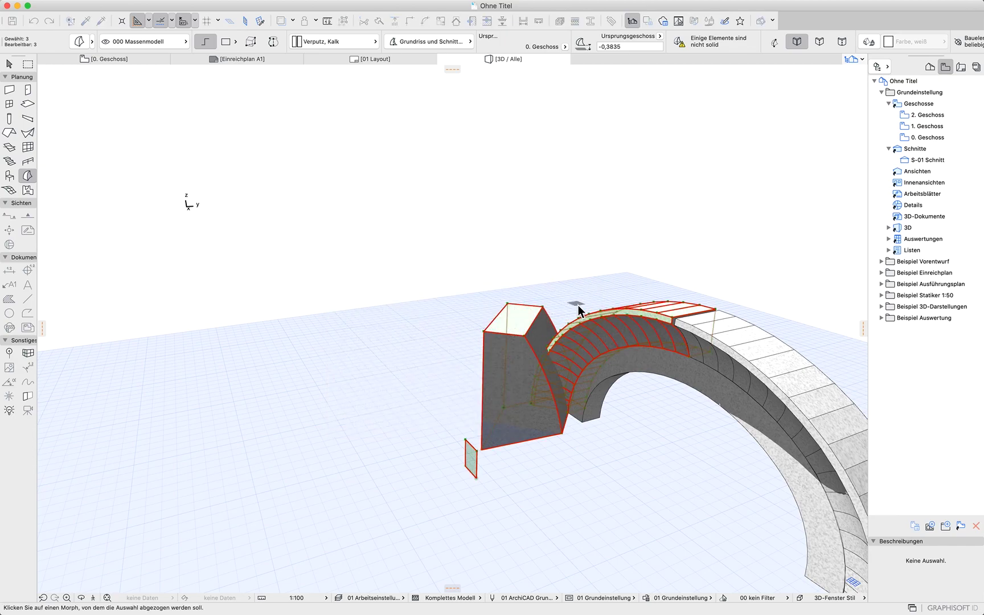
{"action": "middle_click_drag", "start_coordinate": [579, 309], "coordinate": [548, 247], "text": "shift"}
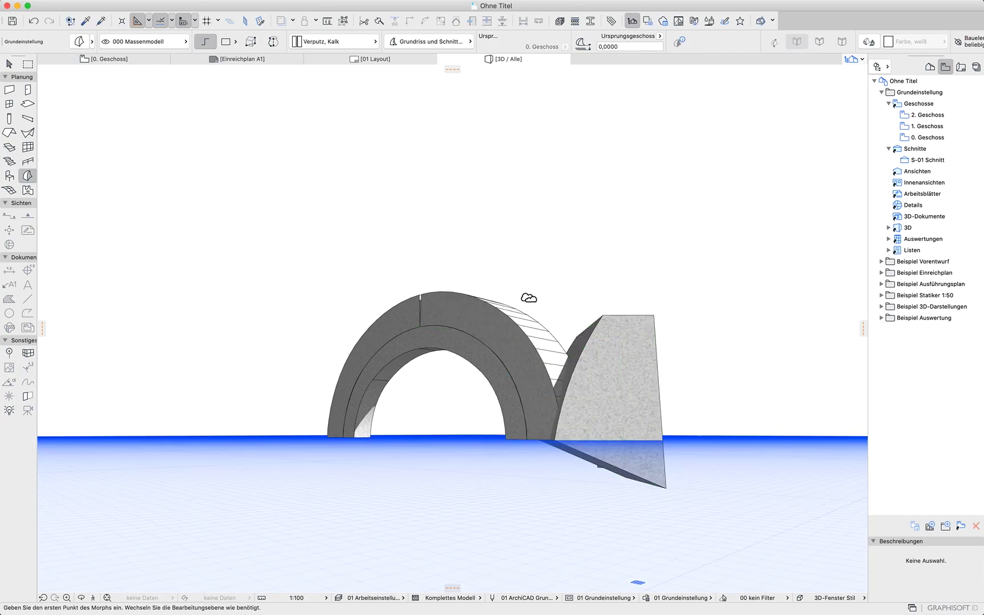
Try subtracting the arch segment from the morph block, and undo that Boolean operation
{"action": "left_click", "coordinate": [513, 327]}
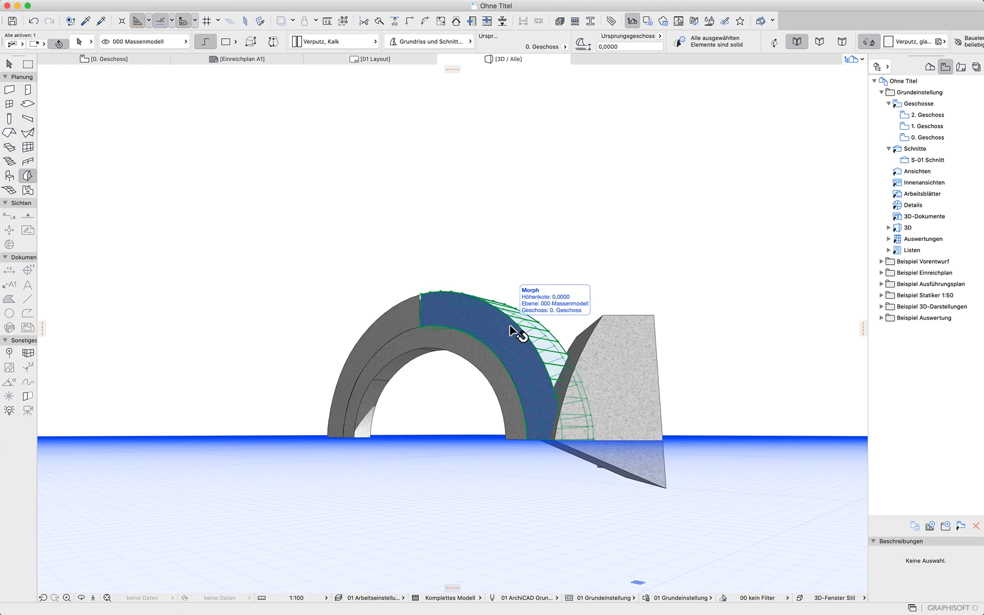
{"action": "right_click", "coordinate": [540, 210]}
{"action": "mouse_move", "coordinate": [633, 323]}
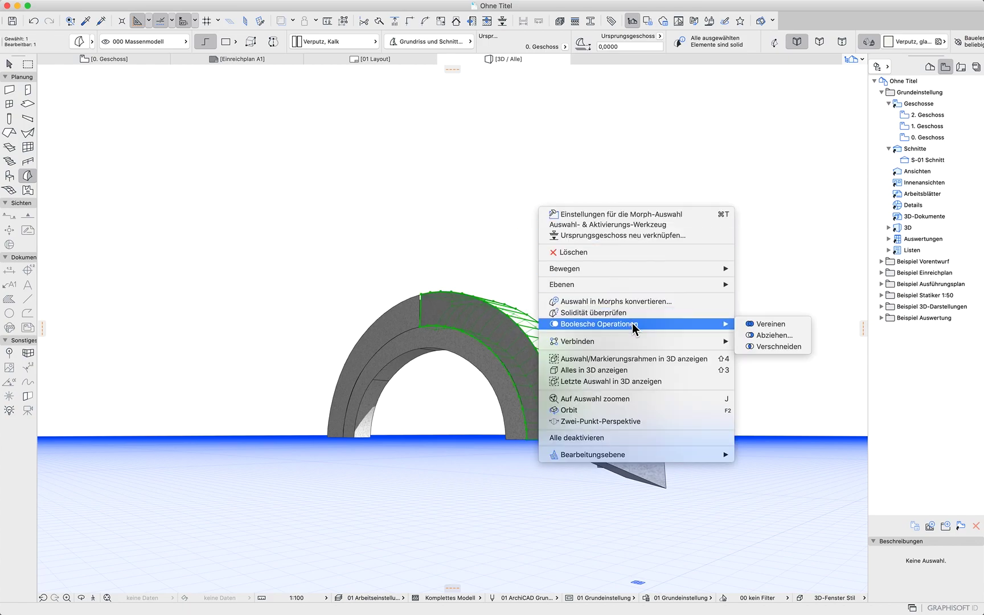
{"action": "left_click", "coordinate": [775, 335]}
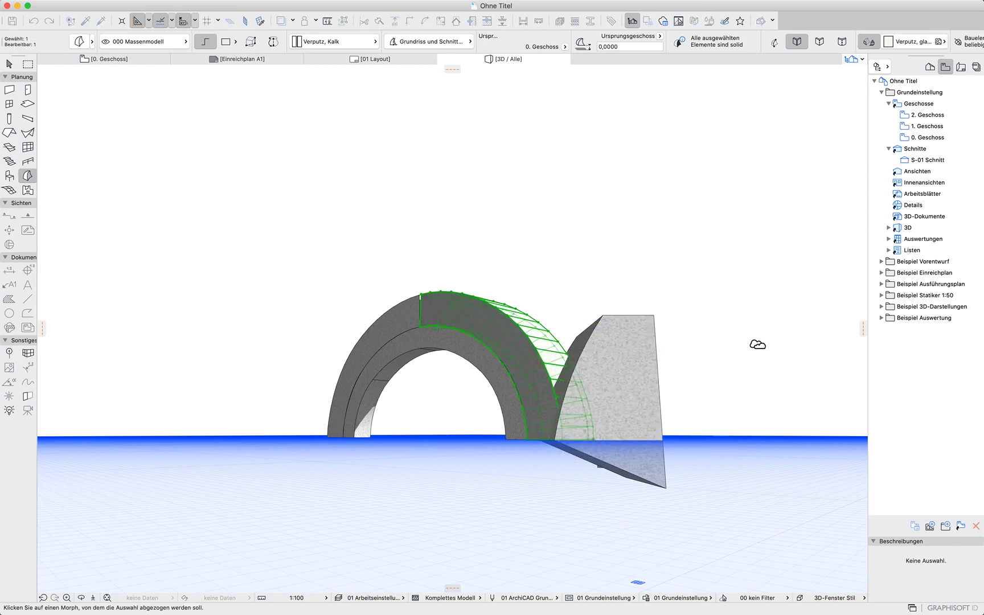
{"action": "left_click", "coordinate": [623, 333]}
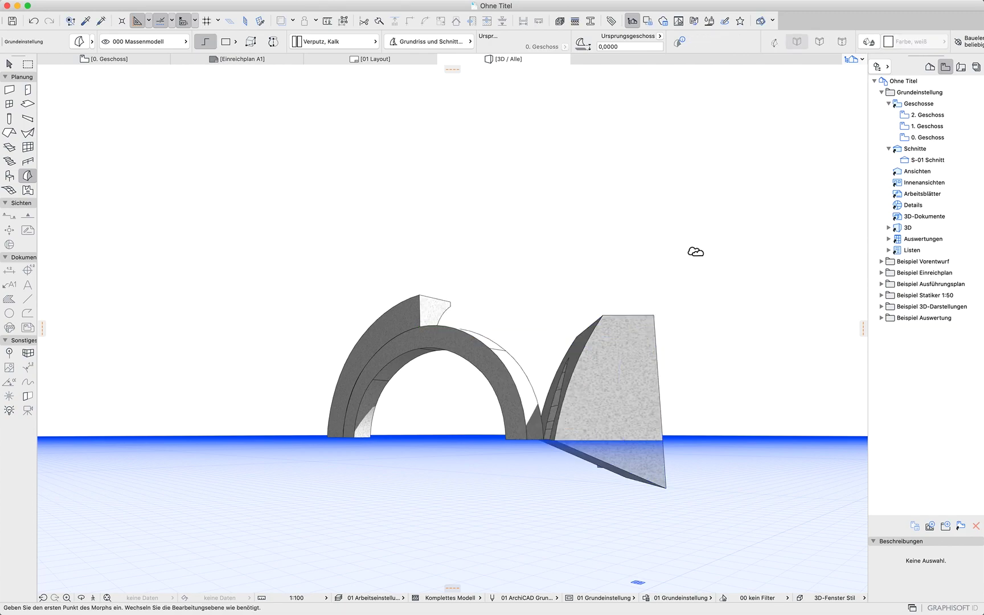
{"action": "key", "text": "super+z"}
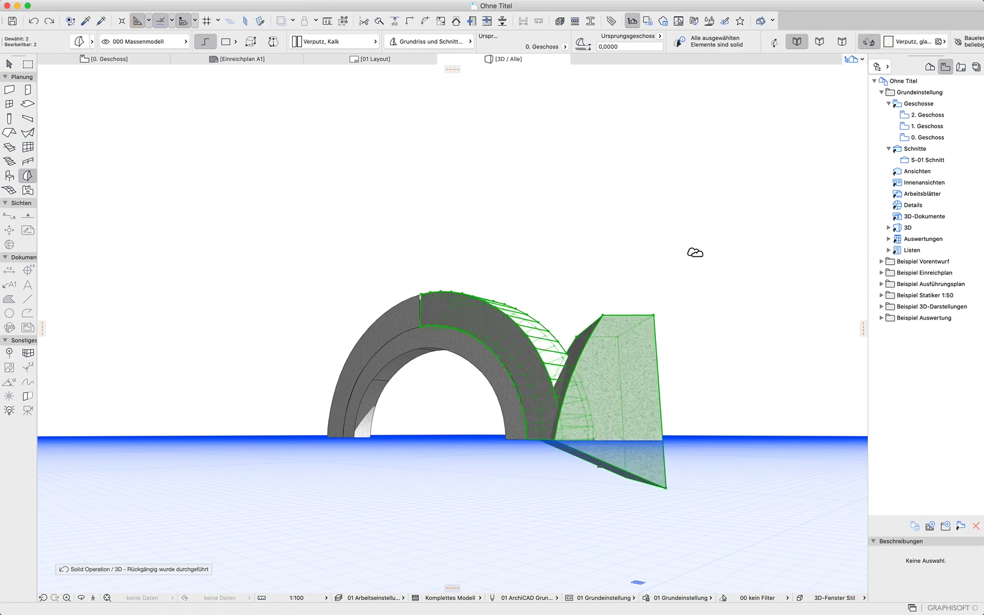
Subtract the morph block from the arch segment so the arch's end is cut diagonally
{"action": "left_click", "coordinate": [632, 327]}
{"action": "right_click", "coordinate": [687, 214]}
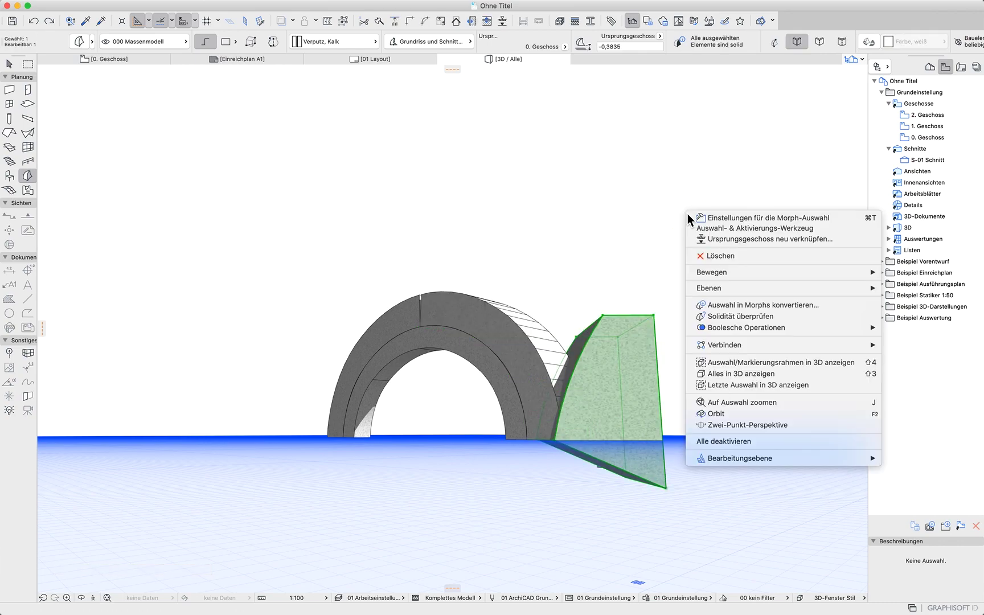
{"action": "mouse_move", "coordinate": [746, 332]}
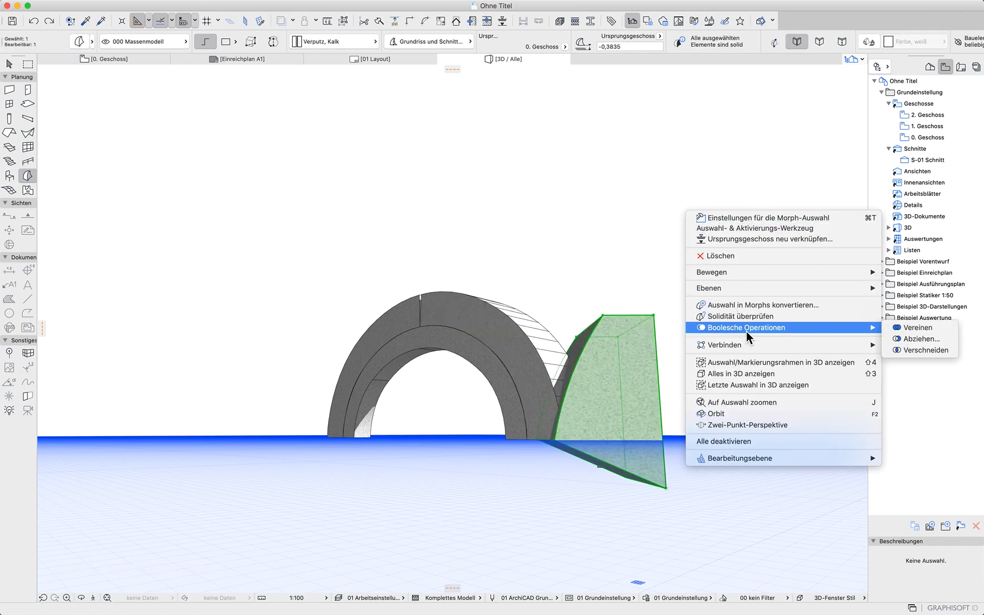
{"action": "left_click", "coordinate": [909, 340]}
{"action": "left_click", "coordinate": [503, 326]}
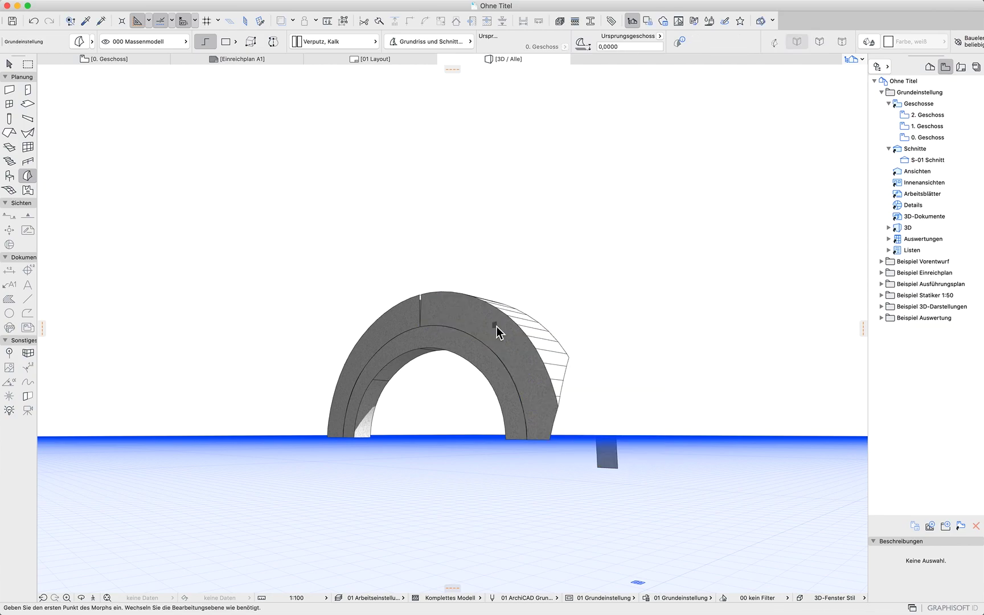
In the 0. Geschoss floor plan, split the arch with a vertical line at its middle and delete the far half
{"action": "middle_click_drag", "start_coordinate": [710, 370], "coordinate": [97, 479], "text": "shift"}
{"action": "left_click", "coordinate": [83, 59]}
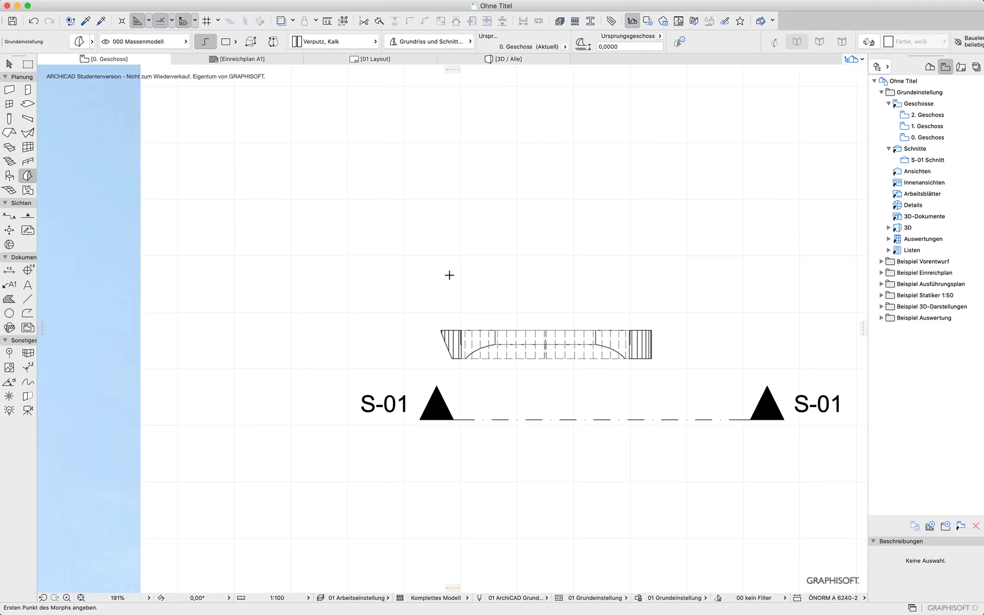
{"action": "left_click", "coordinate": [9, 64]}
{"action": "mouse_move", "coordinate": [696, 283]}
{"action": "left_mouse_down"}
{"action": "mouse_move", "coordinate": [574, 372]}
{"action": "mouse_move", "coordinate": [532, 387]}
{"action": "left_mouse_up"}
{"action": "scroll", "coordinate": [545, 363], "scroll_direction": "up", "scroll_amount": 2}
{"action": "scroll", "coordinate": [544, 361], "scroll_direction": "up", "scroll_amount": 3}
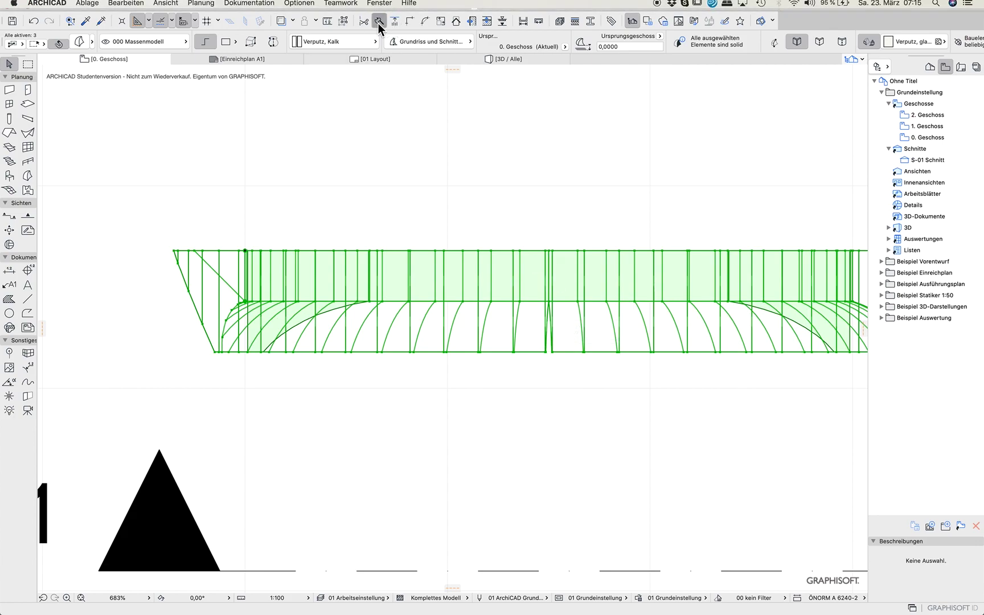
{"action": "left_click", "coordinate": [379, 21]}
{"action": "left_click", "coordinate": [545, 352]}
{"action": "left_click", "coordinate": [545, 123]}
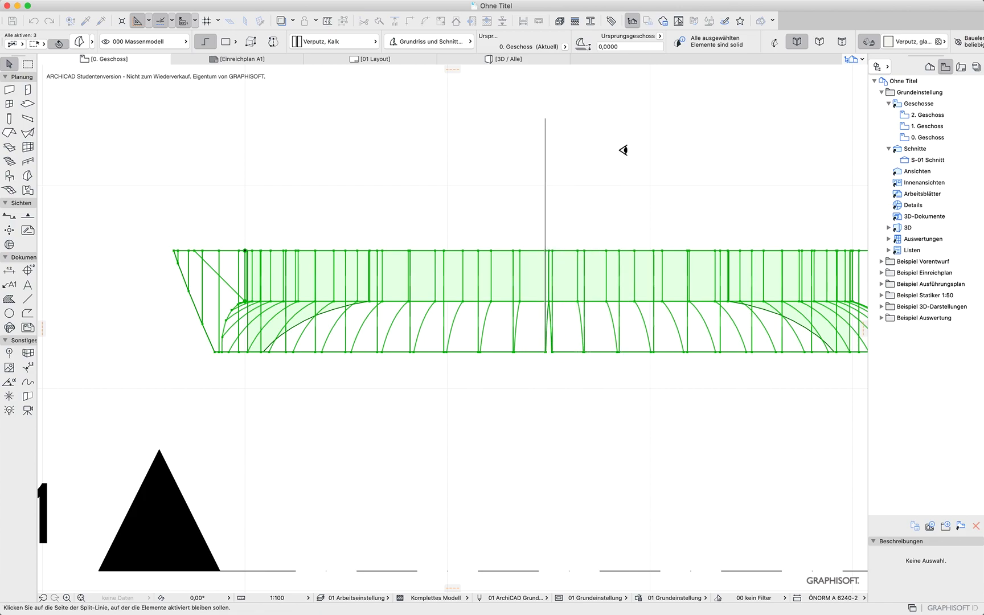
{"action": "left_click", "coordinate": [685, 159]}
{"action": "key", "text": "Delete"}
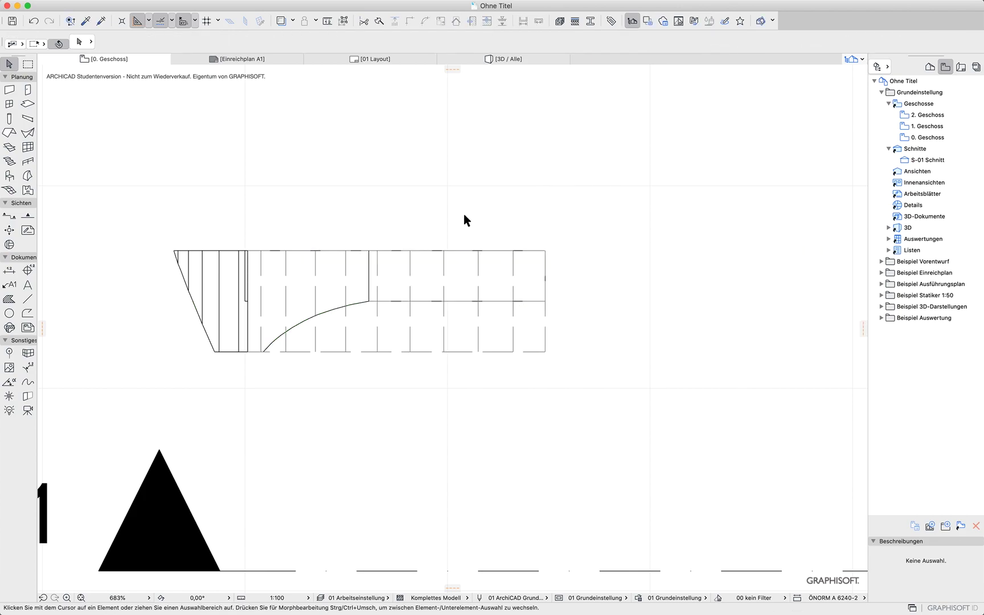
Draw a vertical reference line about 2.4 m long upward from the arch's cut end
{"action": "left_click_drag", "start_coordinate": [568, 188], "coordinate": [171, 367]}
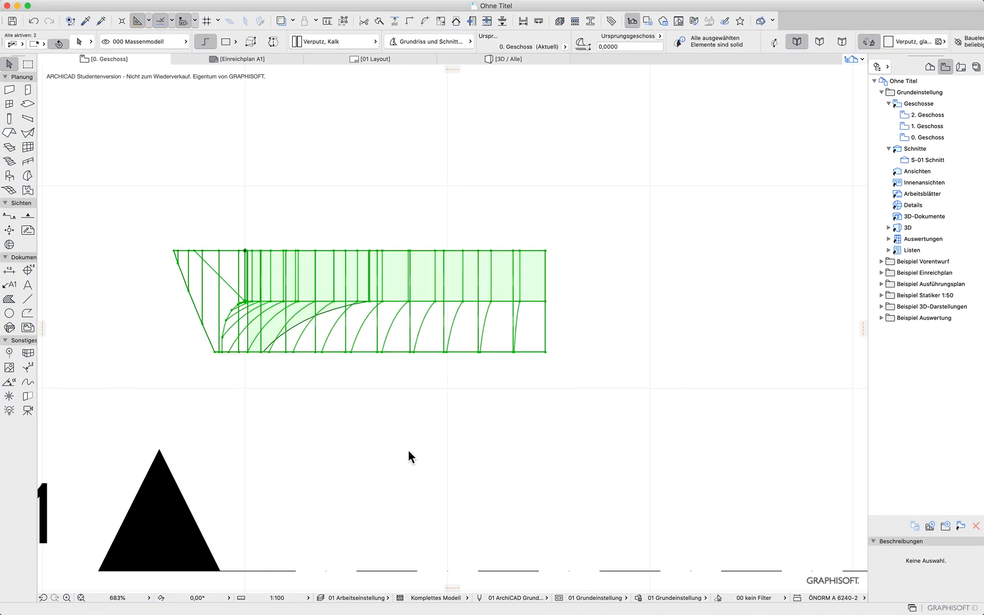
{"action": "scroll", "coordinate": [245, 299], "scroll_direction": "up", "scroll_amount": 6}
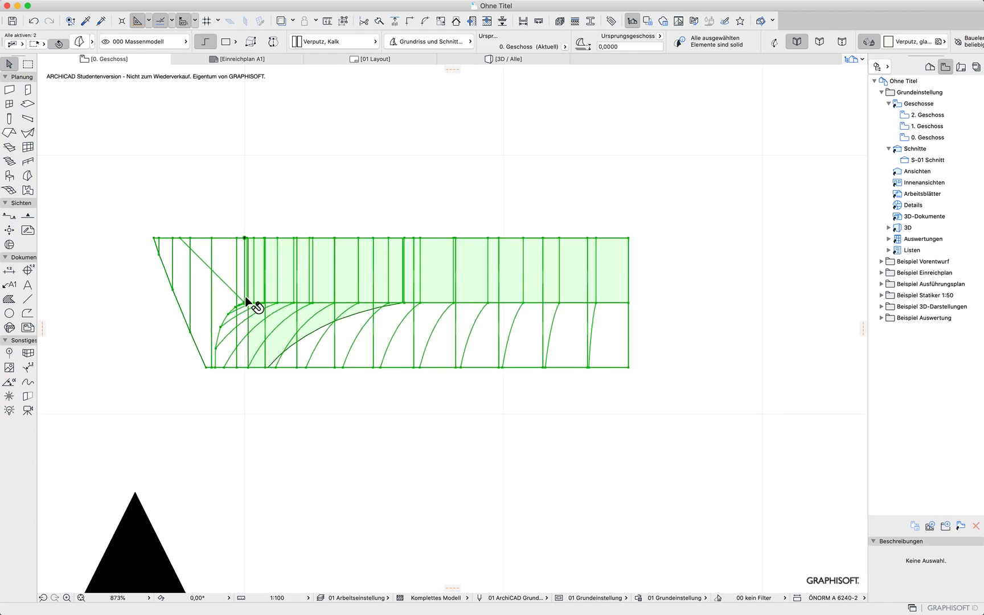
{"action": "scroll", "coordinate": [414, 505], "scroll_direction": "down", "scroll_amount": 10}
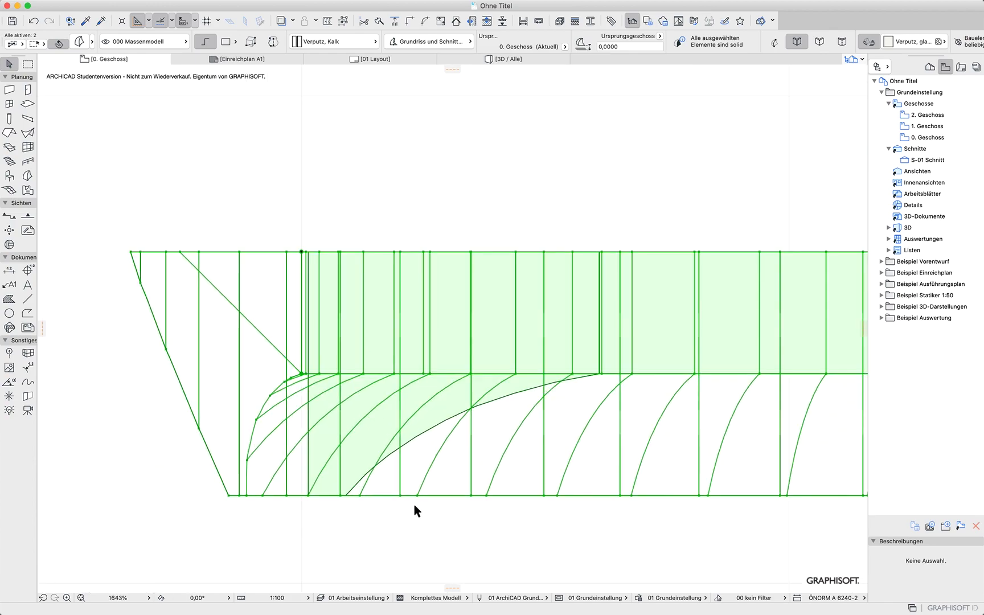
{"action": "left_click", "coordinate": [195, 364]}
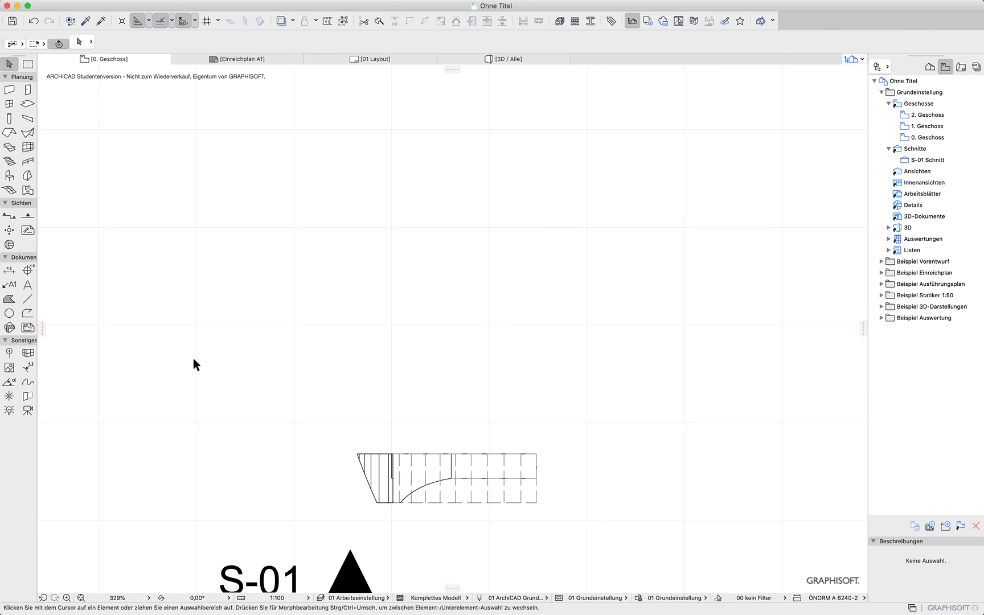
{"action": "left_click", "coordinate": [26, 299]}
{"action": "left_click", "coordinate": [537, 454]}
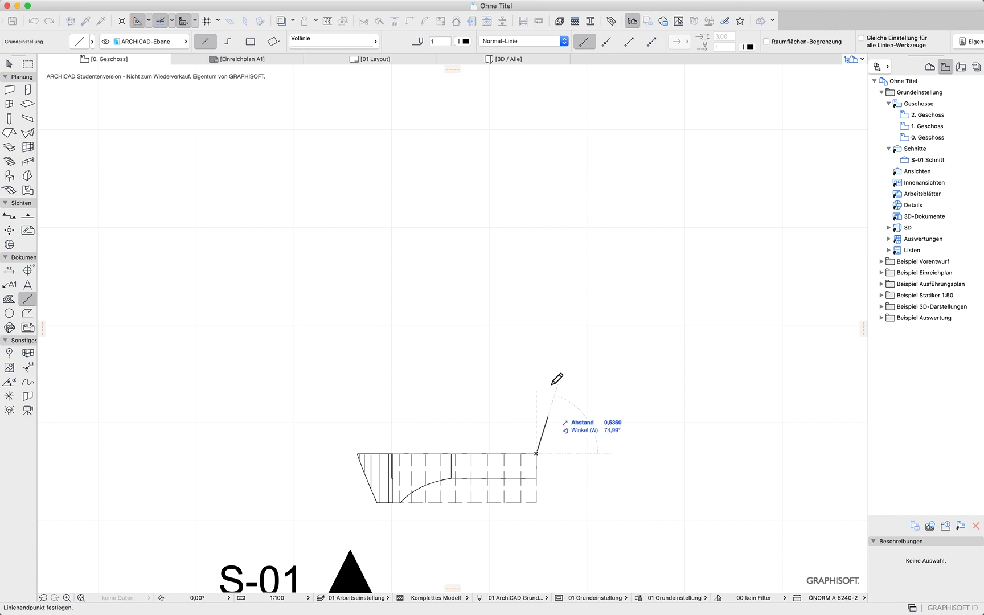
{"action": "left_click", "coordinate": [537, 220]}
Draw a 45° reference line about 2.25 m long from the arch's diagonal corner to the vertical line
{"action": "scroll", "coordinate": [393, 452], "scroll_direction": "up", "scroll_amount": 6}
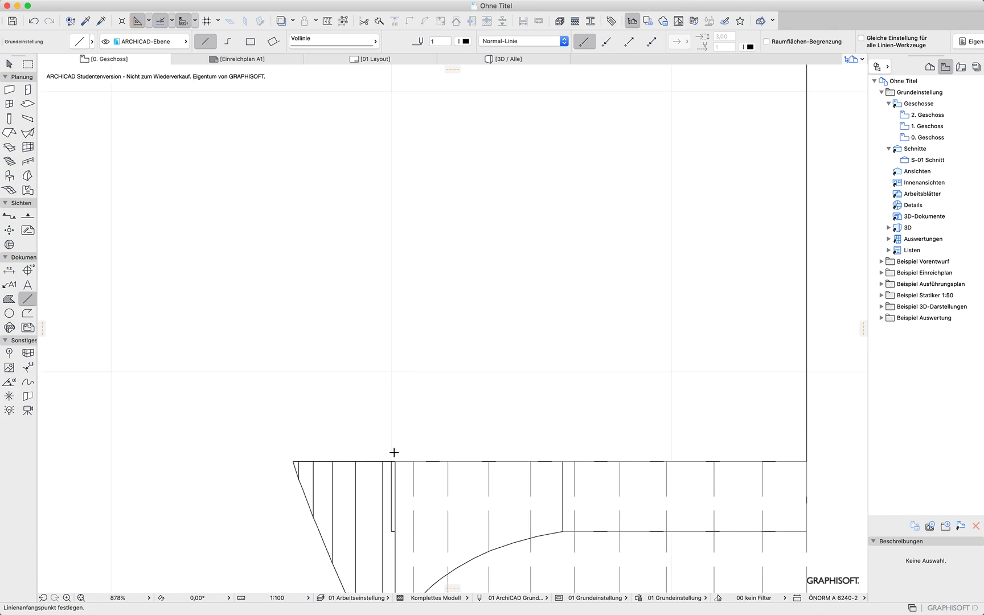
{"action": "left_click", "coordinate": [391, 551]}
{"action": "scroll", "coordinate": [385, 469], "scroll_direction": "down", "scroll_amount": 6}
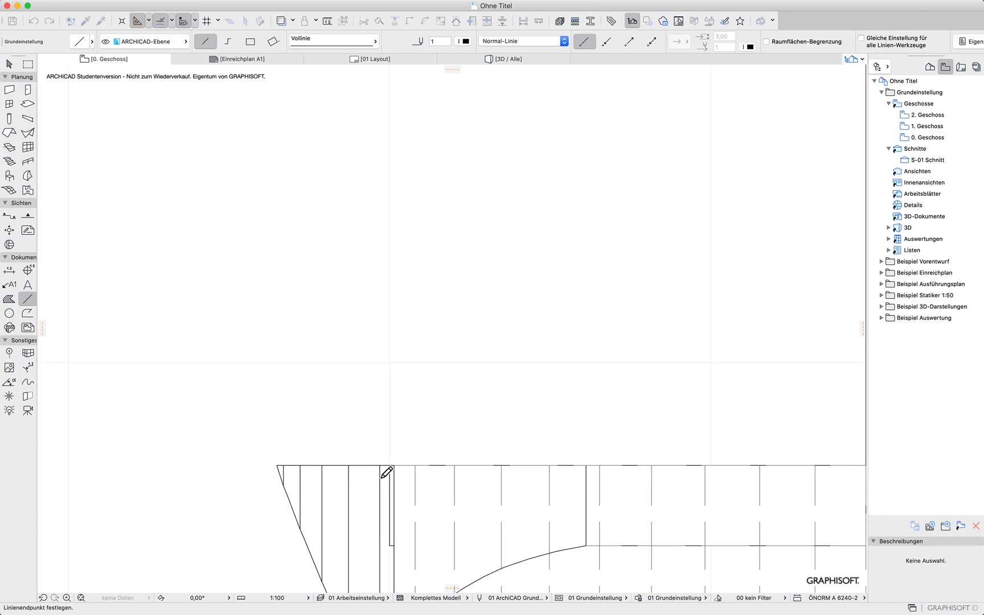
{"action": "left_click", "coordinate": [514, 362]}
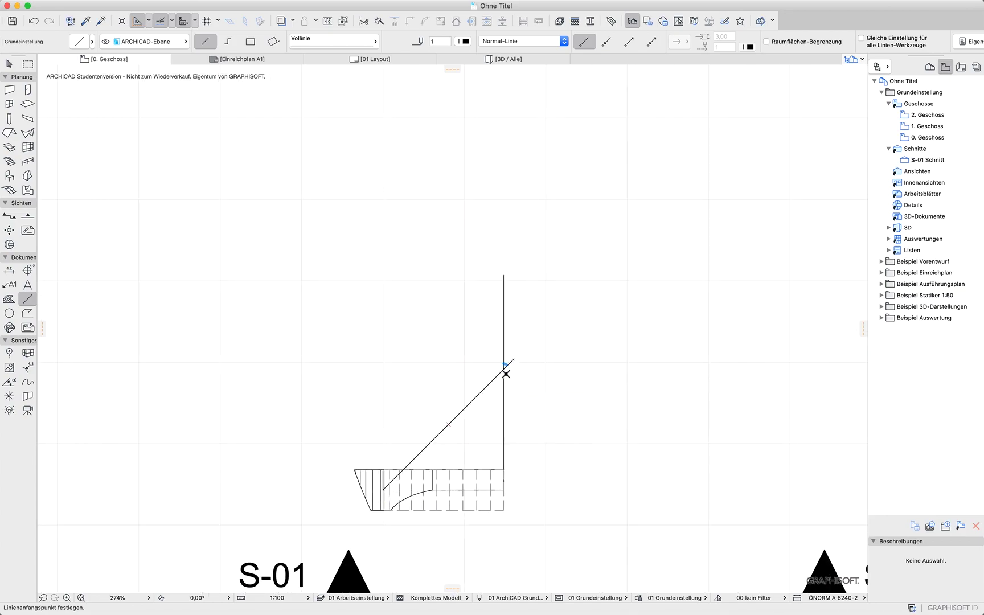
Select the trimmed arch pieces and mirror a copy of them about the 45° reference line
{"action": "left_click", "coordinate": [9, 64]}
{"action": "left_click_drag", "start_coordinate": [513, 483], "coordinate": [347, 528]}
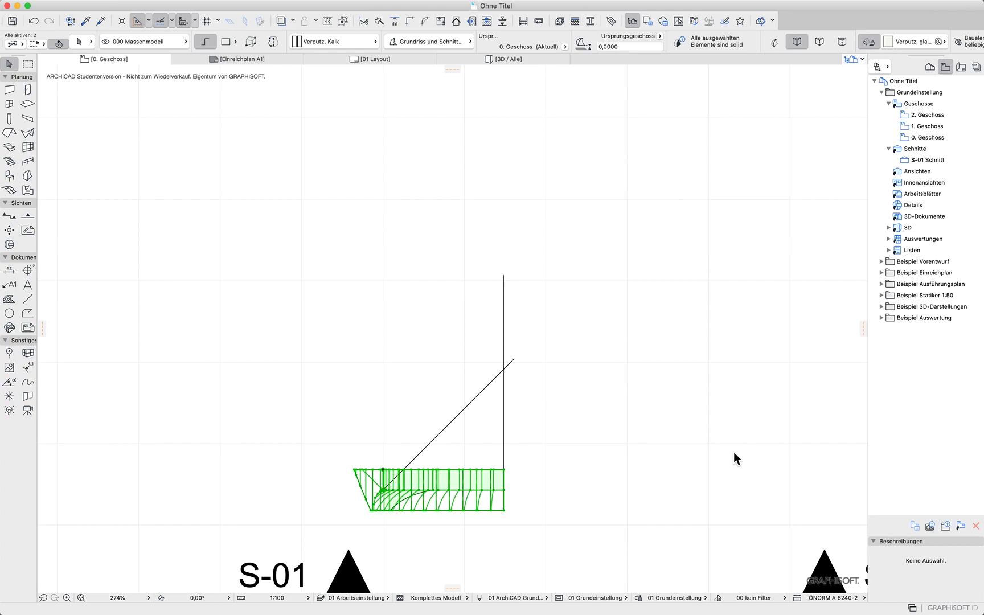
{"action": "key", "text": "super+alt+m"}
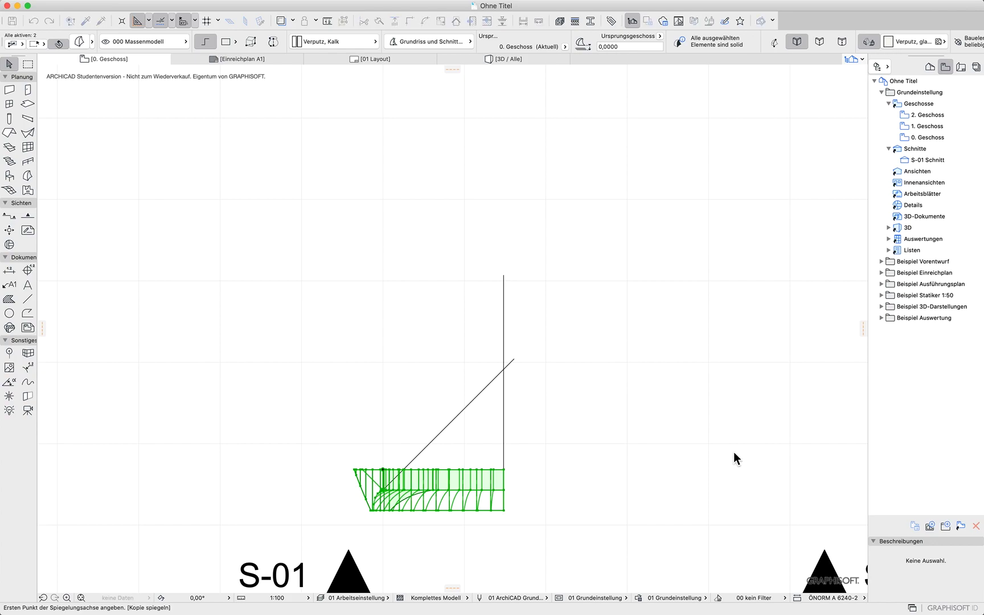
{"action": "left_click", "coordinate": [430, 443]}
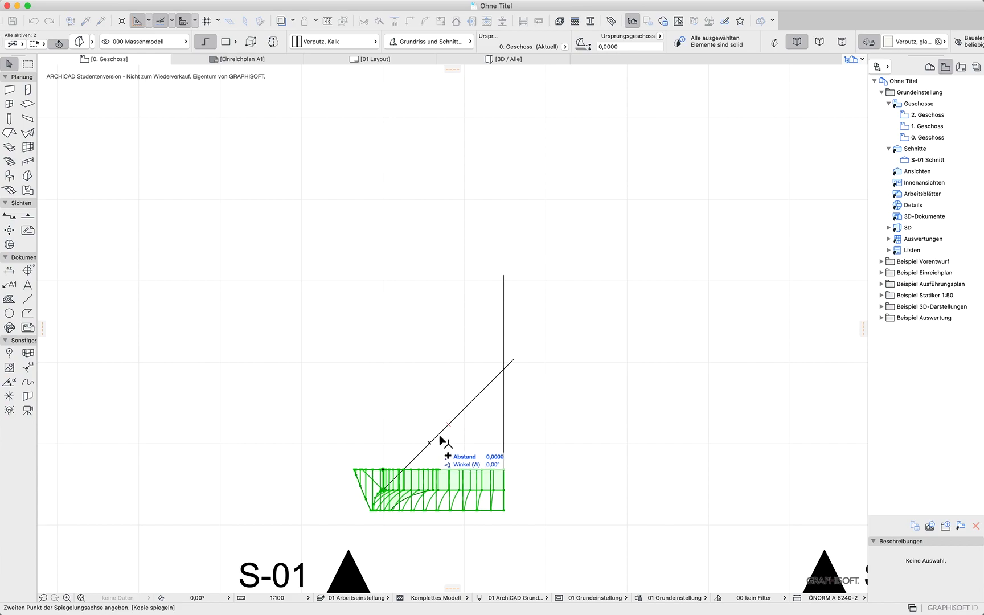
{"action": "left_click", "coordinate": [489, 399]}
{"action": "left_click", "coordinate": [598, 393]}
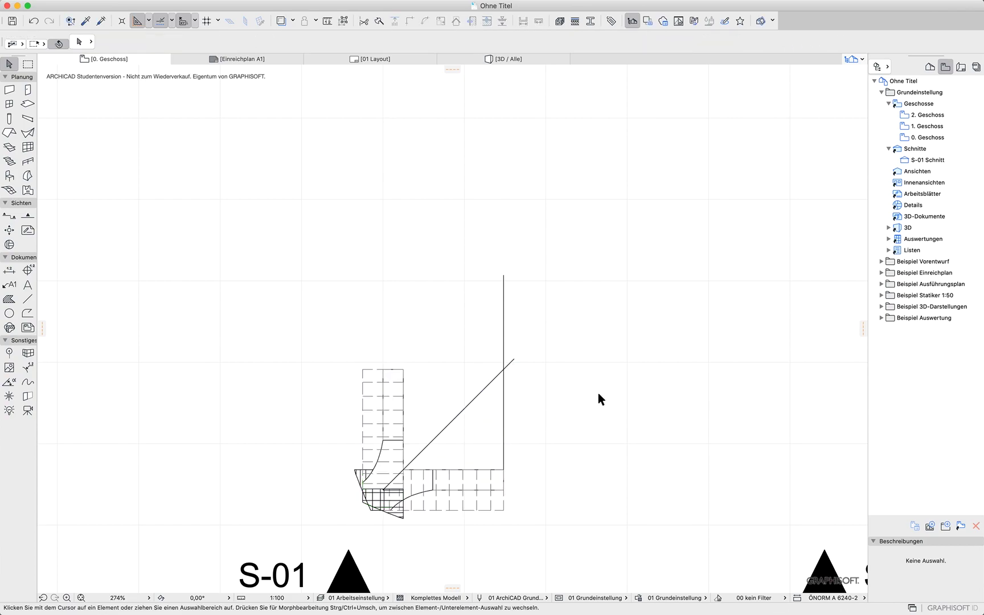
Orbit around the two mirrored arches in the 3D window to examine their mitred joint
{"action": "key", "text": "F3"}
{"action": "left_click_drag", "start_coordinate": [502, 461], "coordinate": [756, 326]}
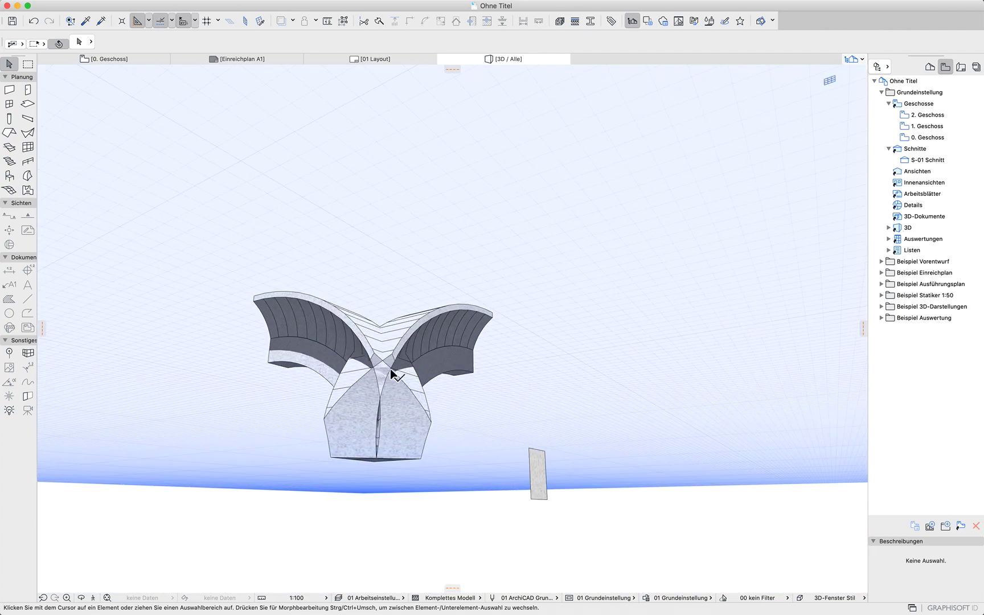
{"action": "left_click_drag", "start_coordinate": [310, 422], "coordinate": [498, 375]}
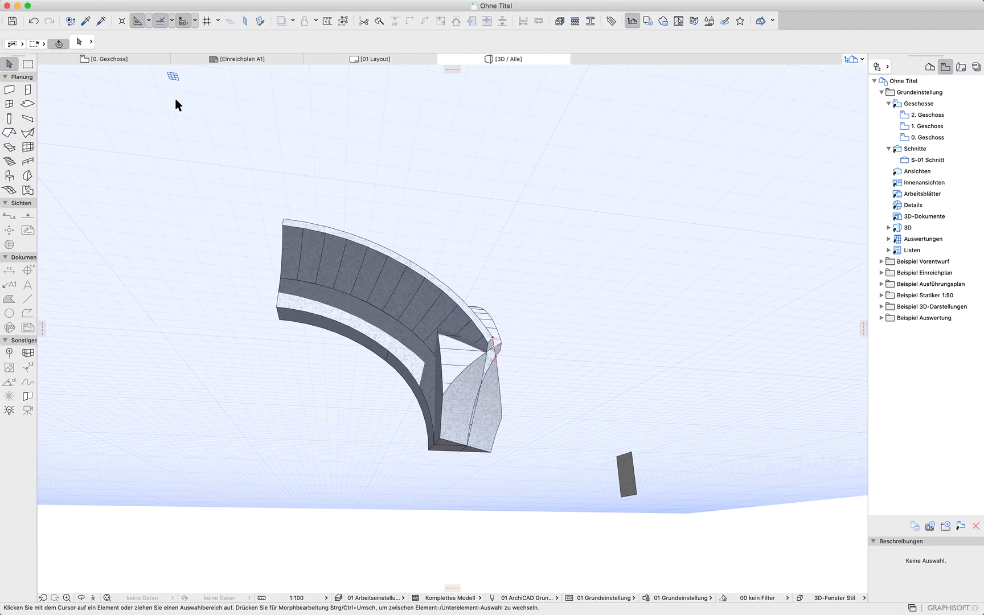
{"action": "left_click", "coordinate": [117, 58]}
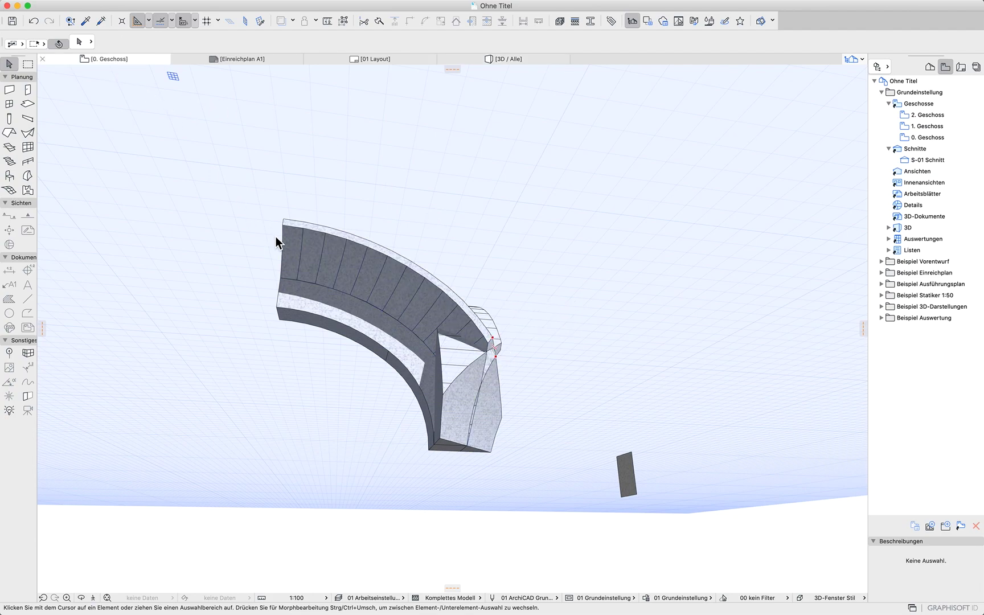
Undo the last five operations on the arches, cutting box and reference lines
{"action": "scroll", "coordinate": [139, 240], "scroll_direction": "down", "scroll_amount": 7}
{"action": "middle_click_drag", "start_coordinate": [250, 283], "coordinate": [680, 376]}
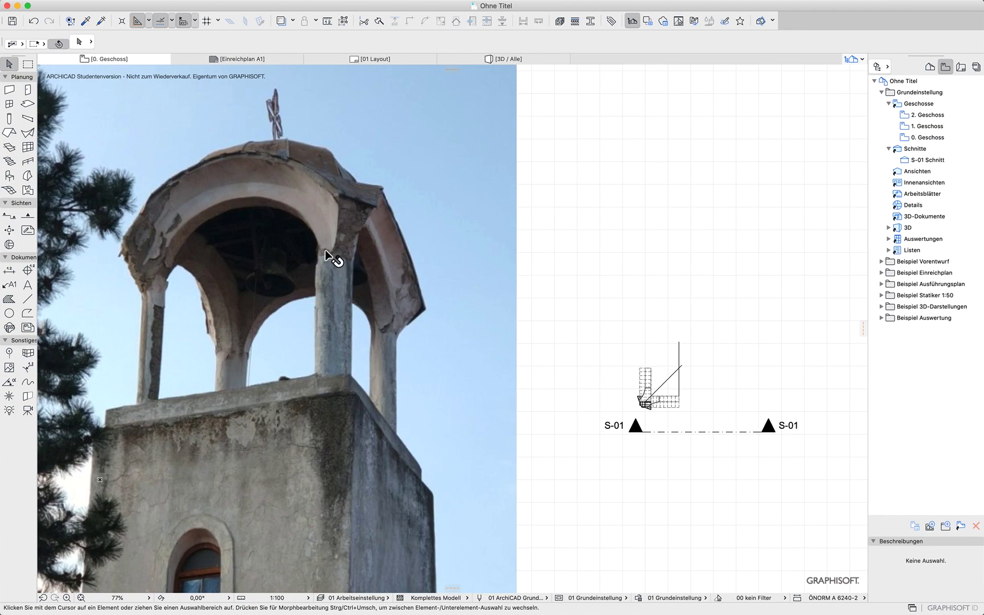
{"action": "left_click", "coordinate": [619, 278]}
{"action": "key", "text": "super+z"}
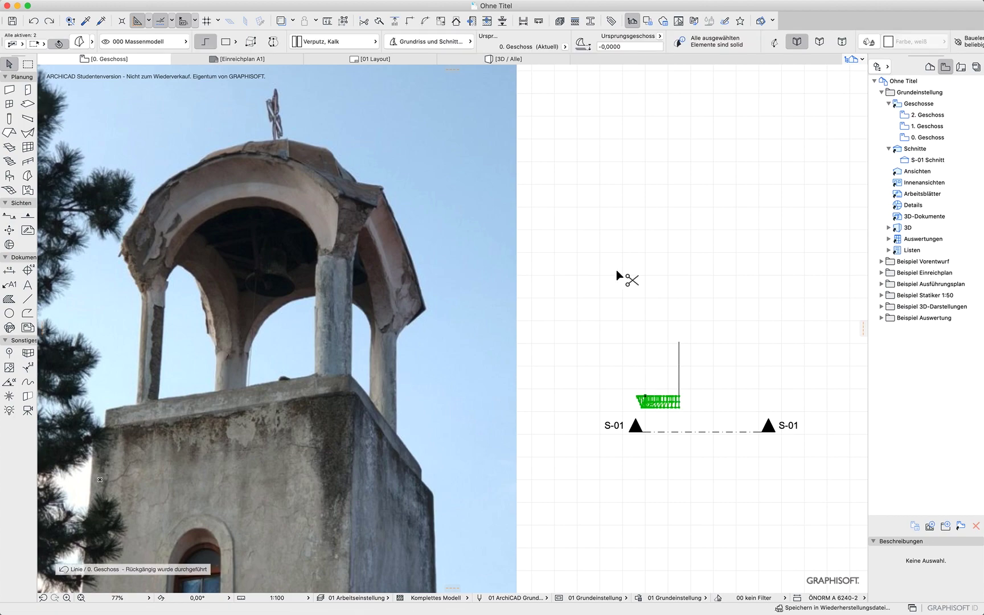
{"action": "key", "text": "super+z"}
{"action": "key", "text": "super+z"}
{"action": "key", "text": "super+z"}
{"action": "key", "text": "super+z"}
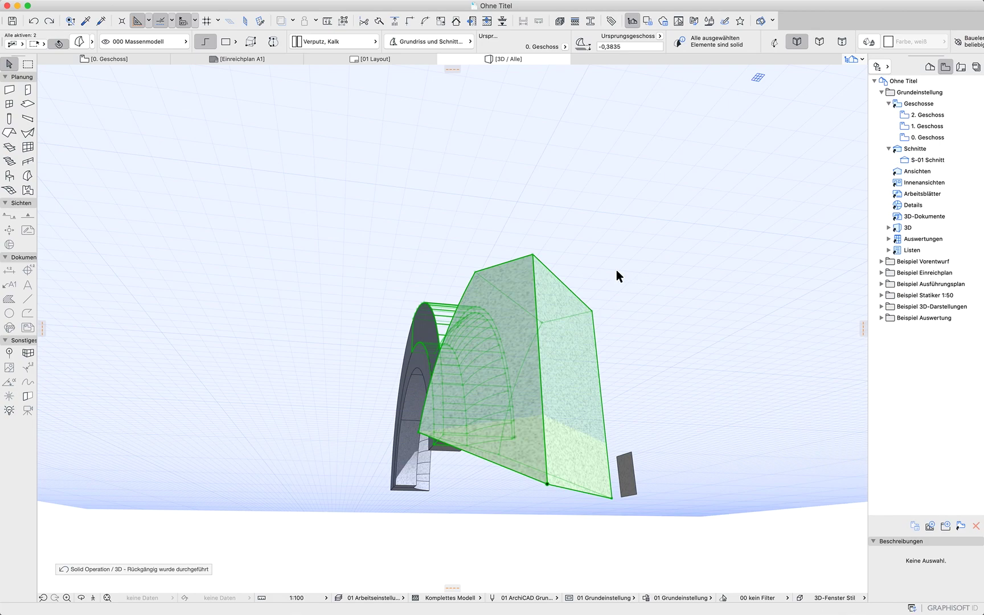
Move the cutting box about 0.11 m at 90° so its corner meets the arch's end
{"action": "middle_click_drag", "start_coordinate": [700, 339], "coordinate": [388, 440], "text": "shift"}
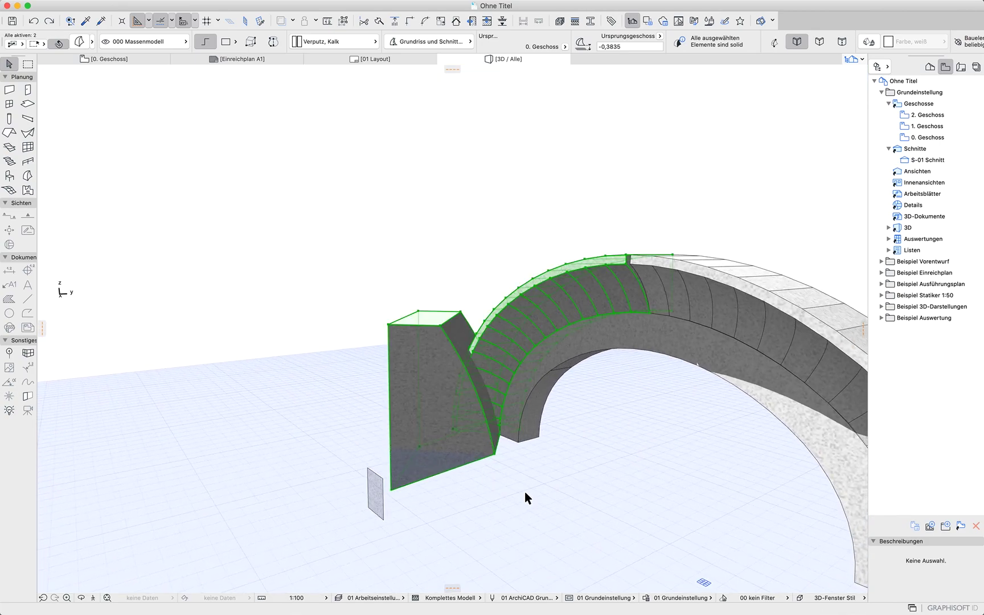
{"action": "left_click", "coordinate": [512, 465]}
{"action": "left_click", "coordinate": [496, 457]}
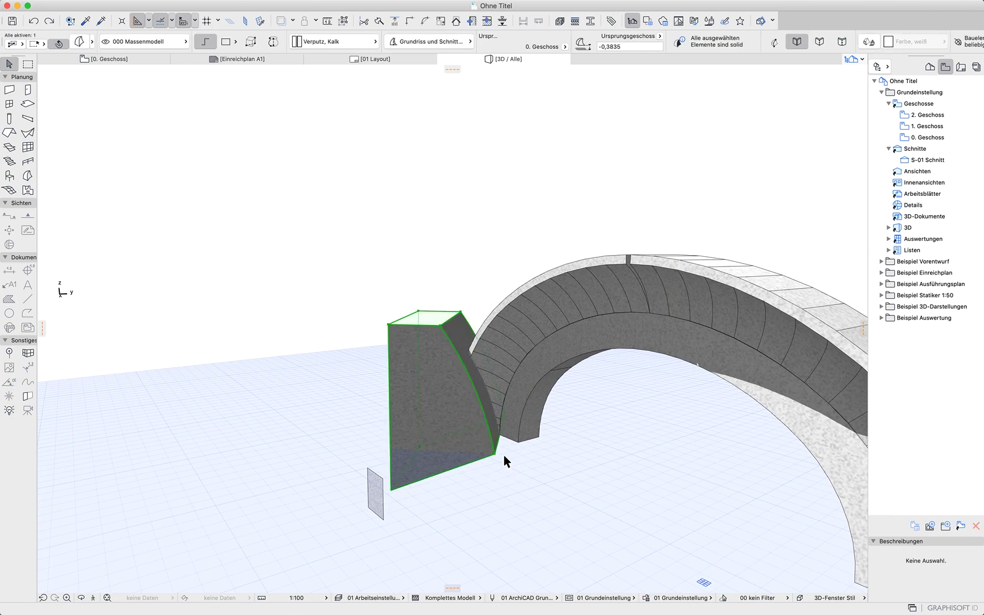
{"action": "key", "text": "super+d"}
{"action": "left_click", "coordinate": [495, 454]}
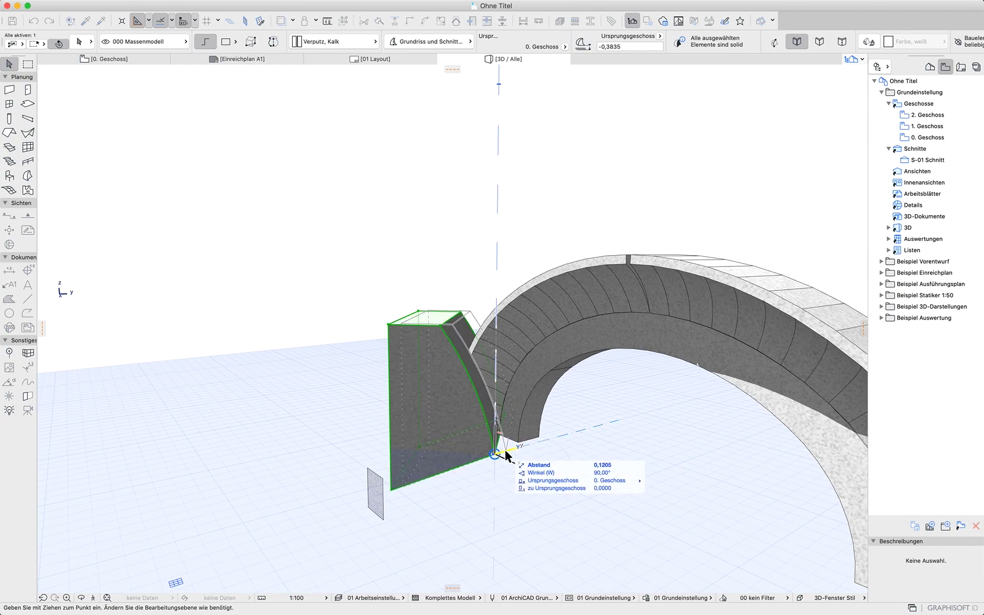
{"action": "left_click", "coordinate": [505, 451]}
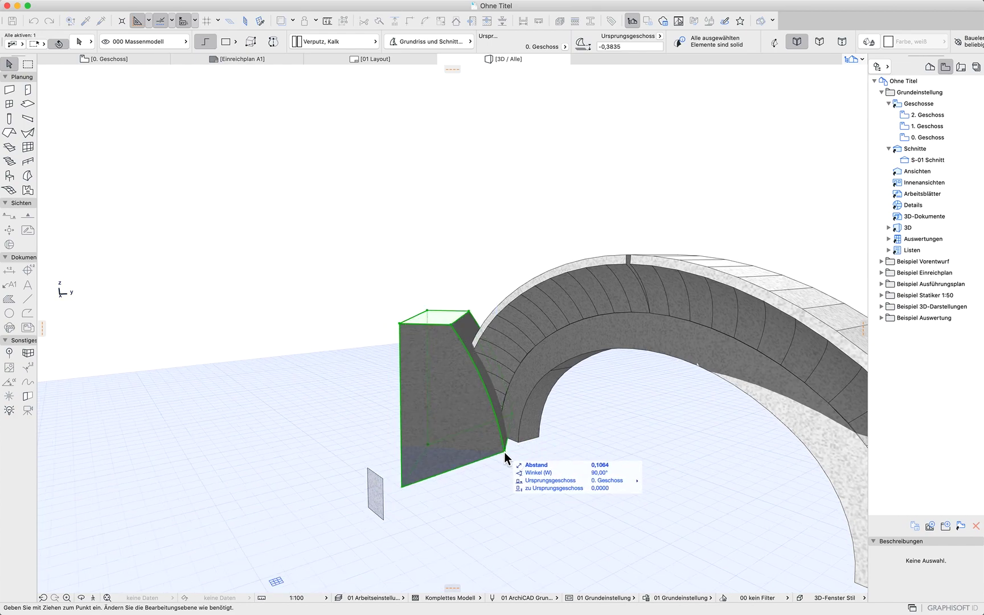
{"action": "left_click", "coordinate": [602, 448]}
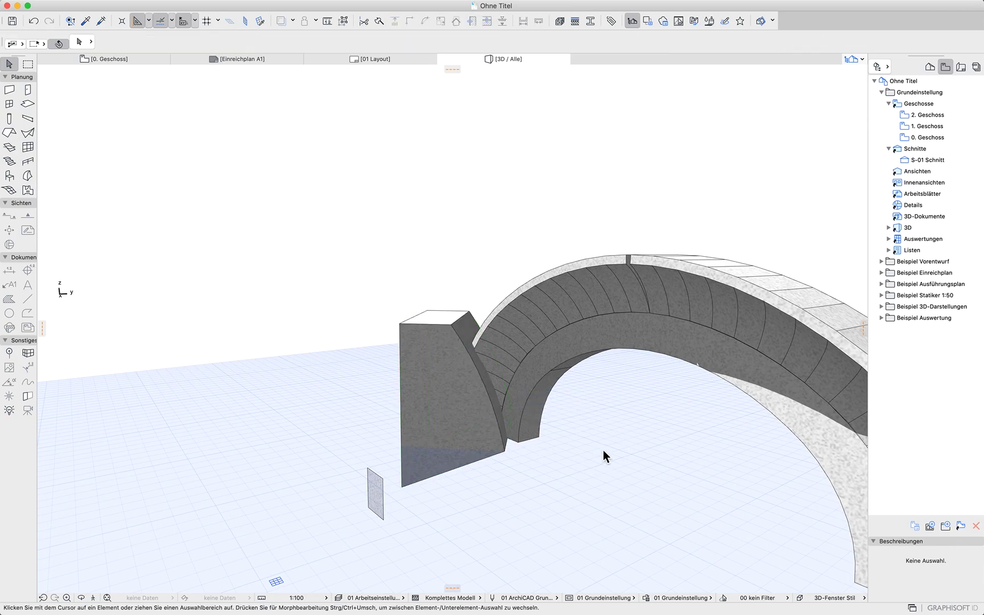
Subtract the cutting box from the arch morph to cut the arch's end
{"action": "left_click", "coordinate": [426, 337]}
{"action": "right_click", "coordinate": [461, 153]}
{"action": "mouse_move", "coordinate": [564, 264]}
{"action": "left_click", "coordinate": [656, 281]}
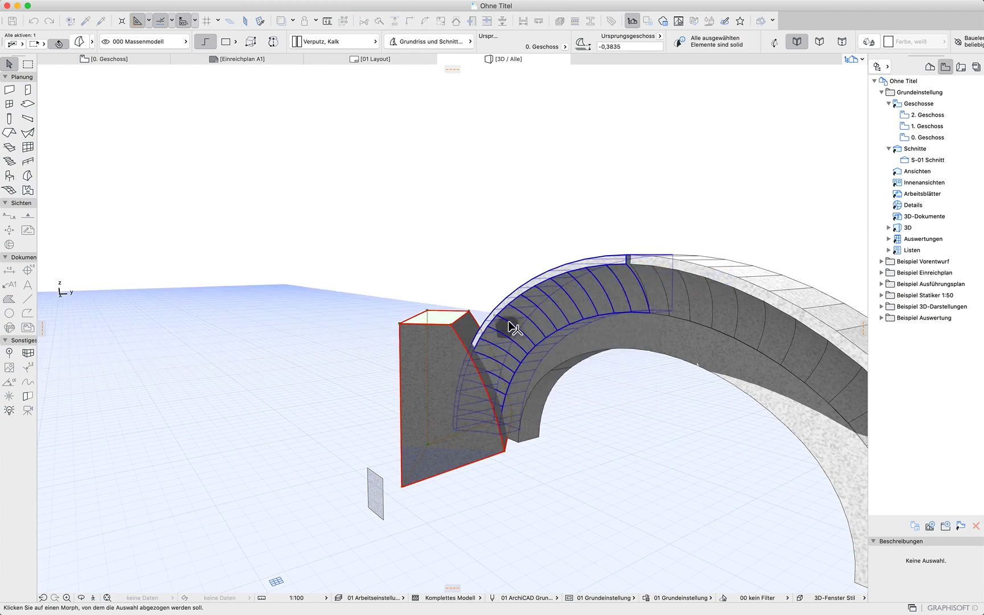
{"action": "left_click", "coordinate": [509, 327]}
{"action": "middle_click_drag", "start_coordinate": [430, 422], "coordinate": [346, 510], "text": "shift"}
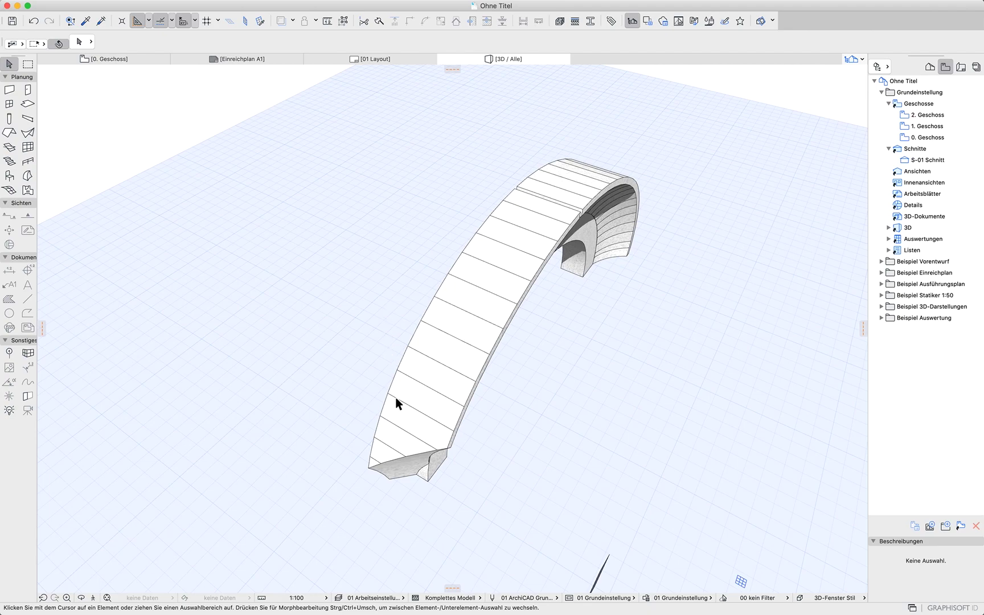
Draw a vertical reference line through the middle of the arch in the floor plan
{"action": "left_click", "coordinate": [150, 58]}
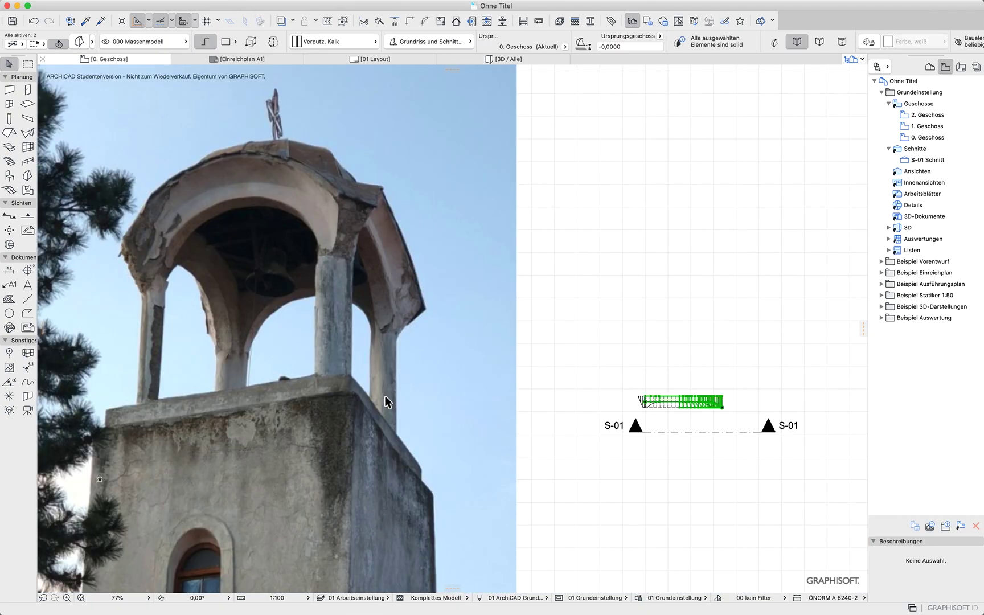
{"action": "scroll", "coordinate": [642, 401], "scroll_direction": "up", "scroll_amount": 10}
{"action": "middle_click_drag", "start_coordinate": [687, 455], "coordinate": [407, 456]}
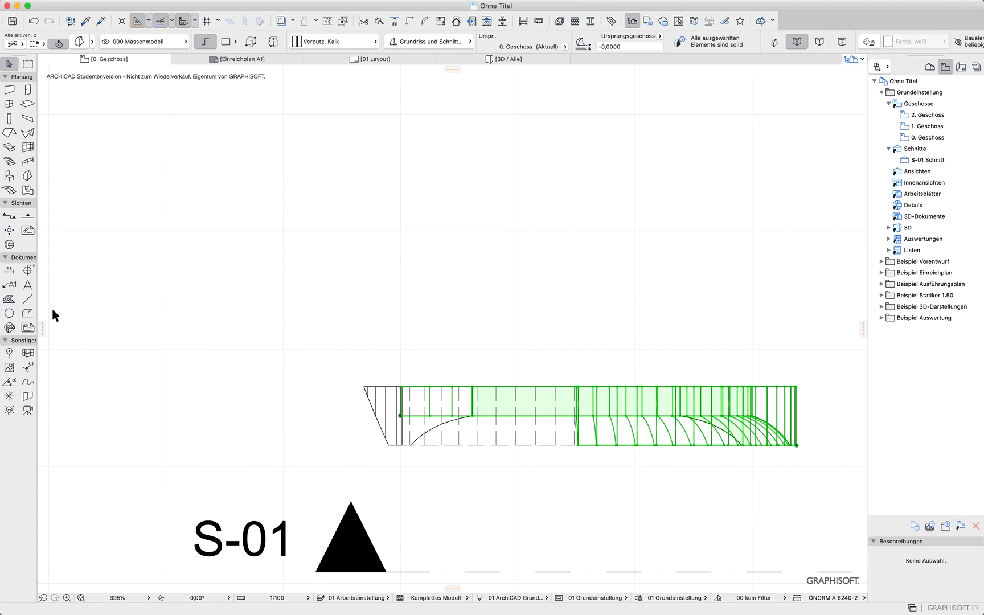
{"action": "left_click", "coordinate": [32, 304]}
{"action": "key", "text": "Escape"}
{"action": "left_click", "coordinate": [574, 444]}
{"action": "left_click", "coordinate": [574, 96]}
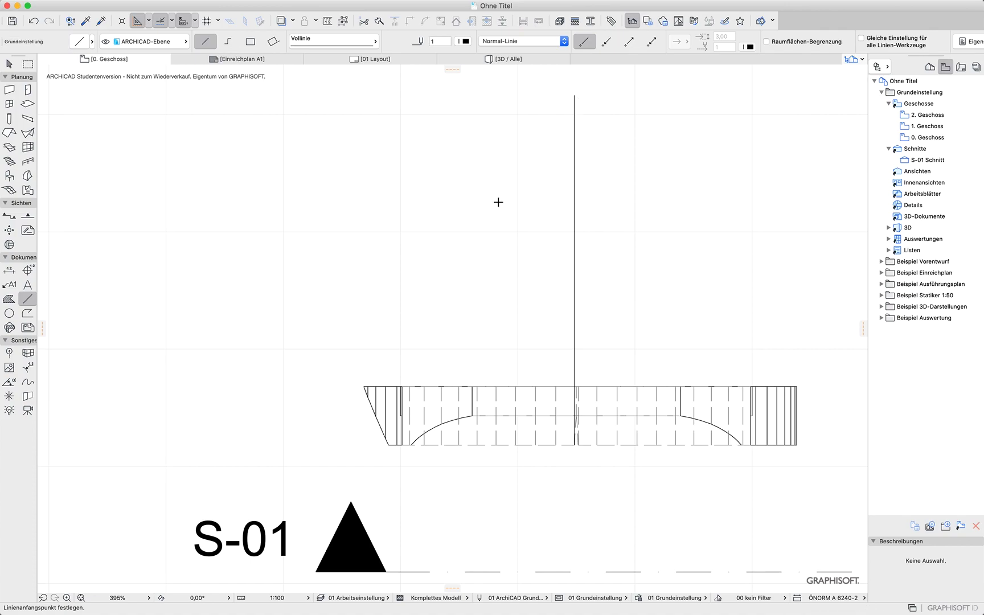
Draw a 45° reference line from the arch's outer corner up past the vertical line
{"action": "left_click", "coordinate": [403, 417]}
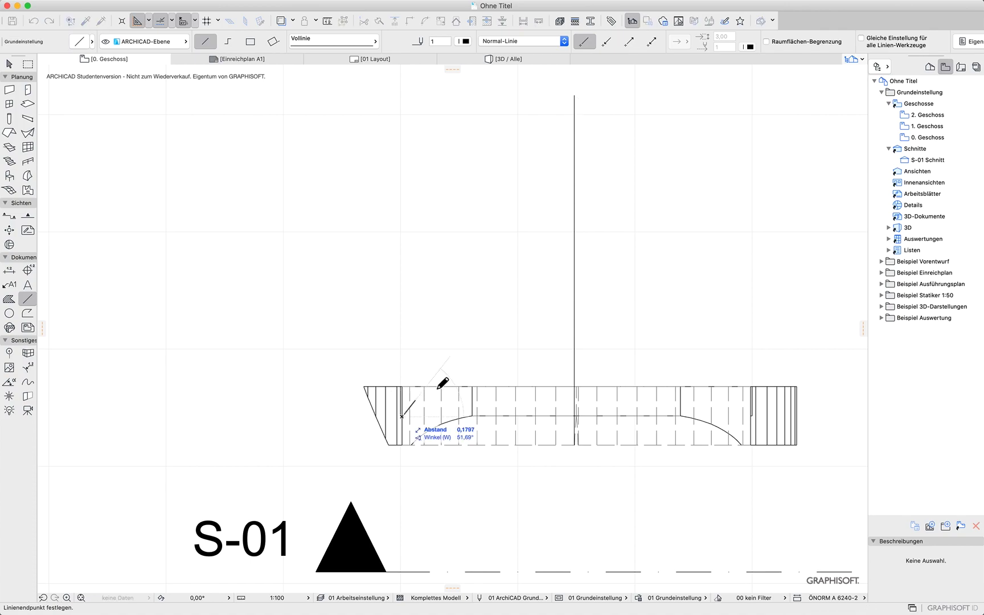
{"action": "key", "text": "Escape"}
{"action": "scroll", "coordinate": [407, 412], "scroll_direction": "up", "scroll_amount": 5}
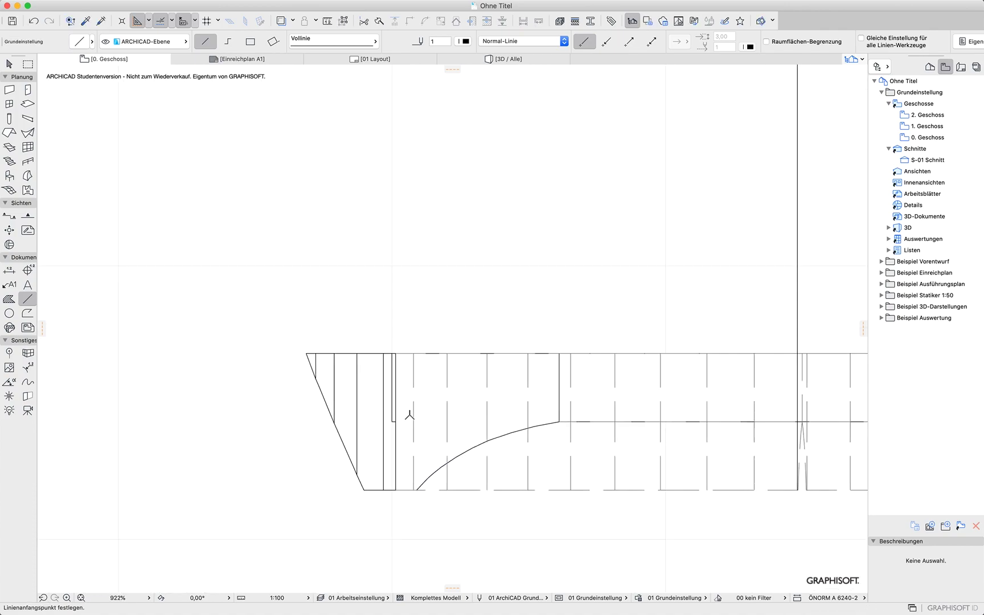
{"action": "left_click", "coordinate": [390, 424]}
{"action": "scroll", "coordinate": [530, 312], "scroll_direction": "down", "scroll_amount": 8}
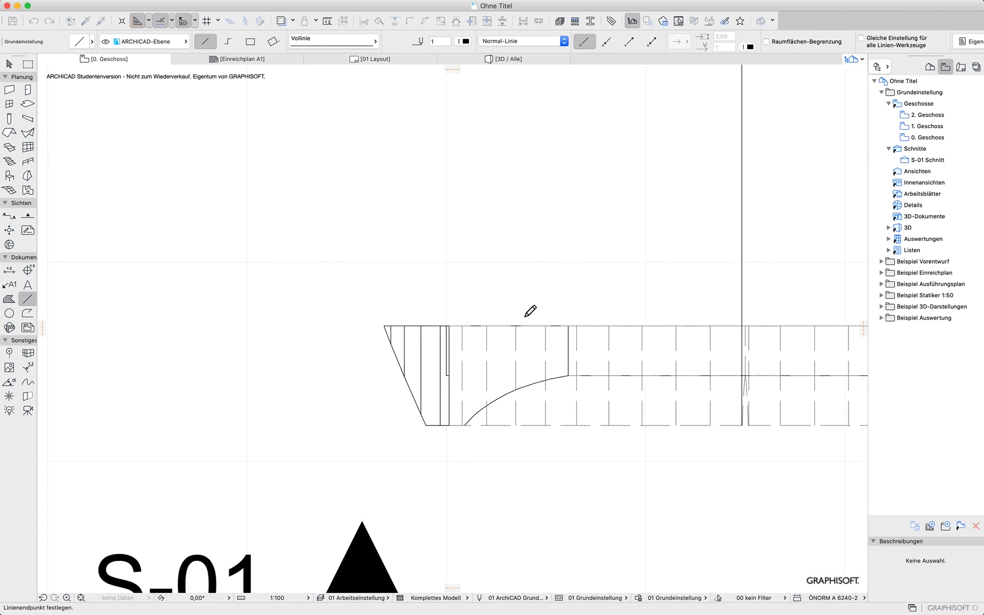
{"action": "left_click", "coordinate": [610, 224]}
Split the arch along the 45° line, keeping the pieces on both sides
{"action": "key", "text": "shift"}
{"action": "left_click", "coordinate": [492, 336], "text": "shift"}
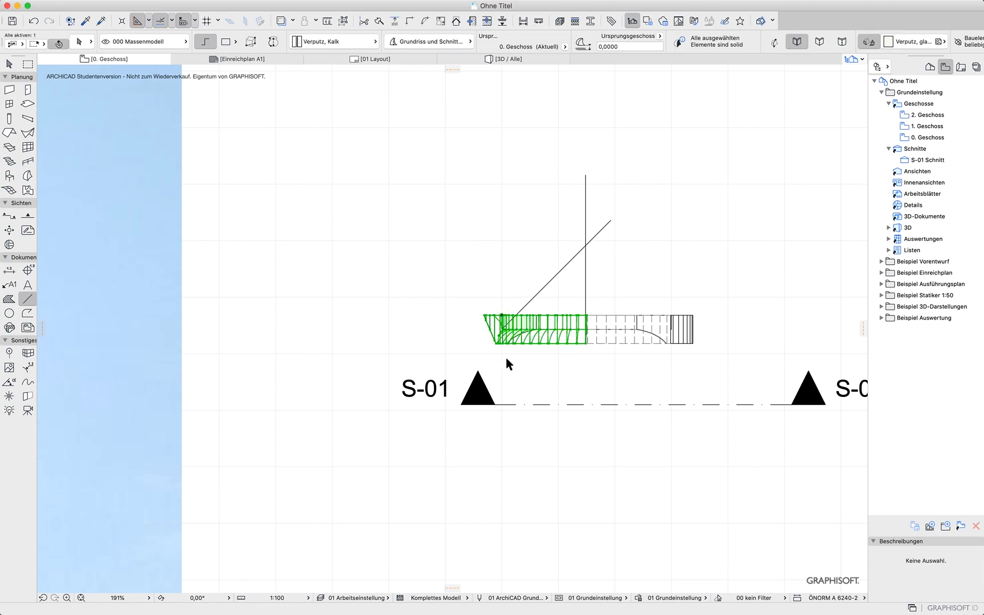
{"action": "left_click", "coordinate": [378, 23]}
{"action": "left_click", "coordinate": [533, 300]}
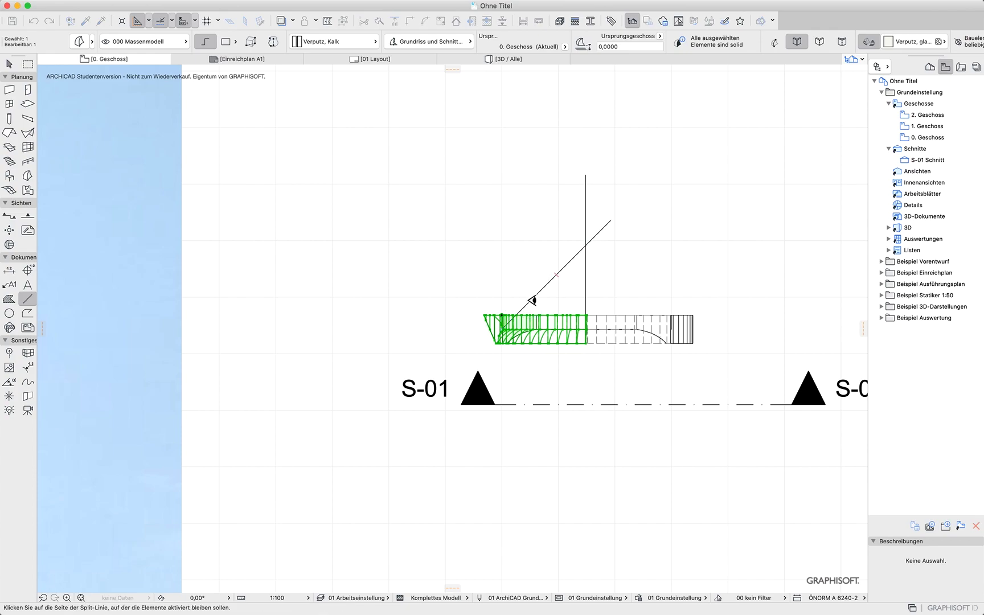
{"action": "left_click", "coordinate": [493, 237]}
{"action": "key", "text": "Escape"}
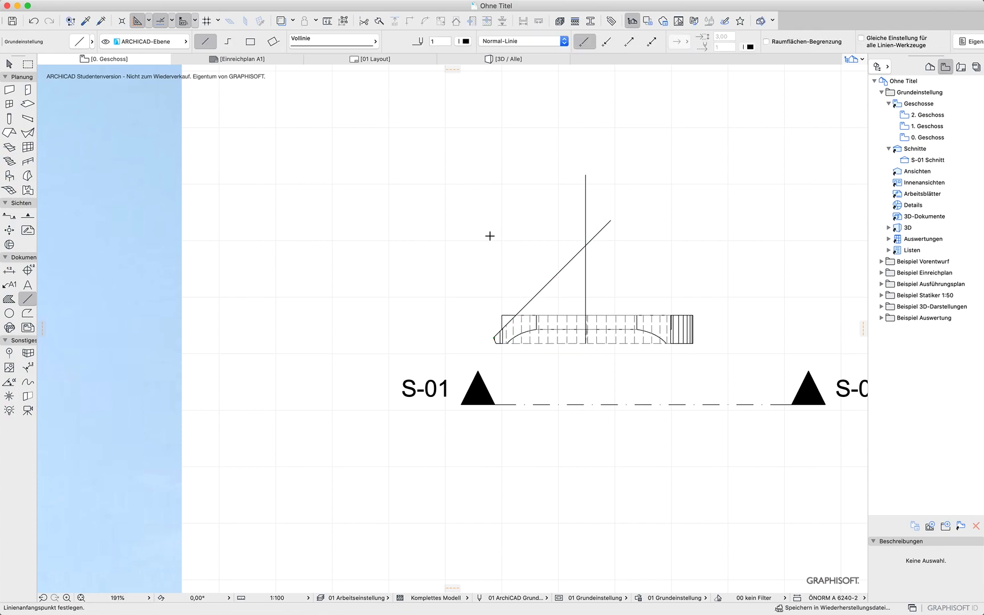
Split the arch at the vertical line and delete its right half together with the vertical line
{"action": "left_click", "coordinate": [10, 64]}
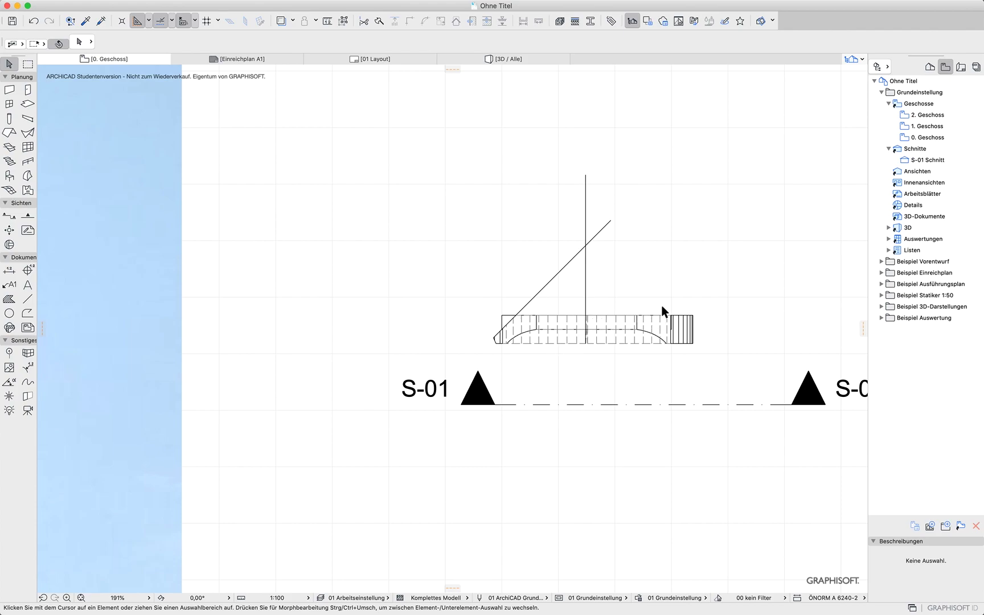
{"action": "left_click_drag", "start_coordinate": [713, 289], "coordinate": [581, 309]}
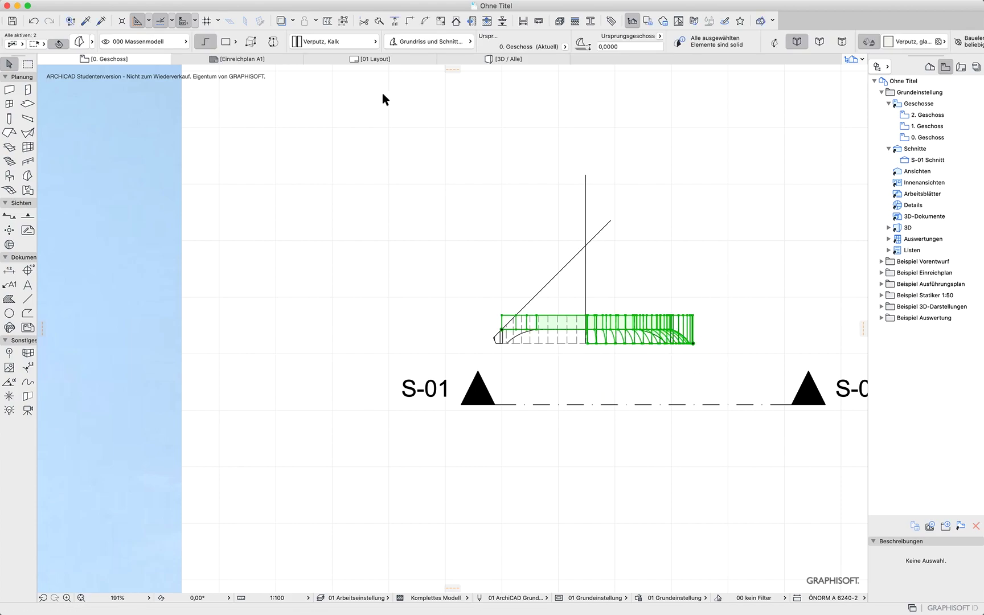
{"action": "left_click", "coordinate": [546, 360]}
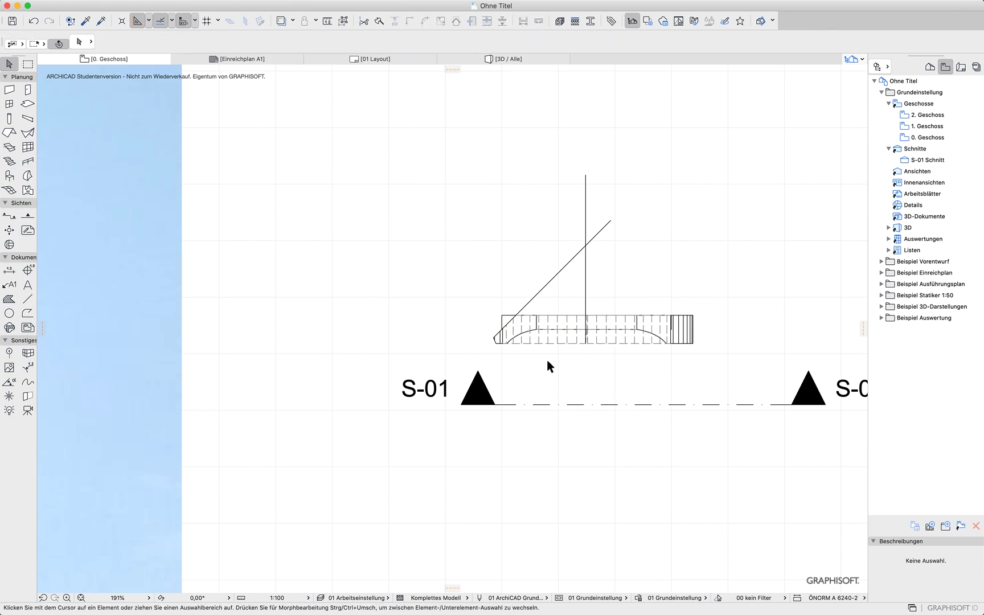
{"action": "left_click_drag", "start_coordinate": [567, 310], "coordinate": [705, 399]}
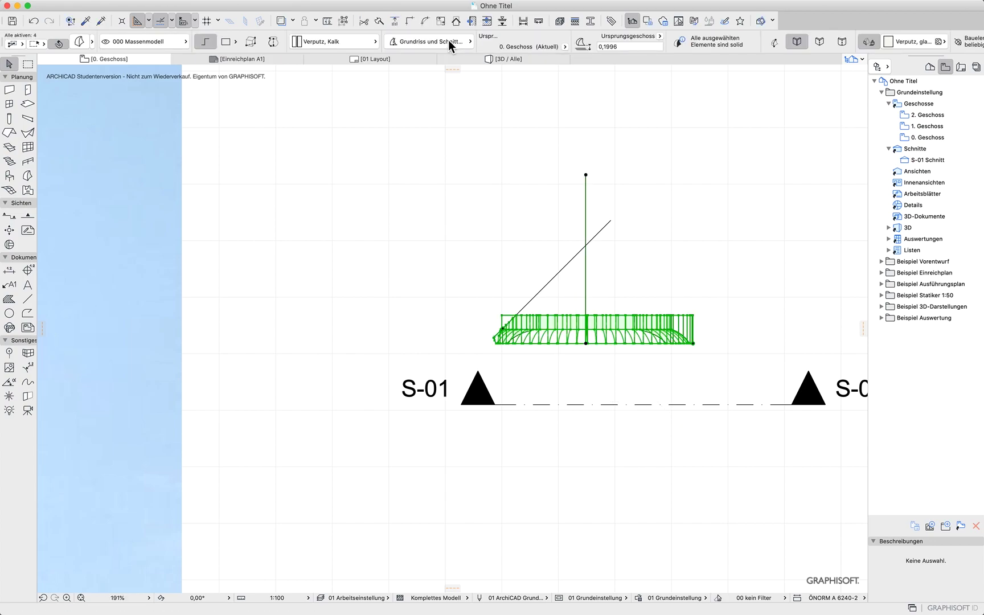
{"action": "left_click", "coordinate": [378, 23]}
{"action": "left_click", "coordinate": [586, 265]}
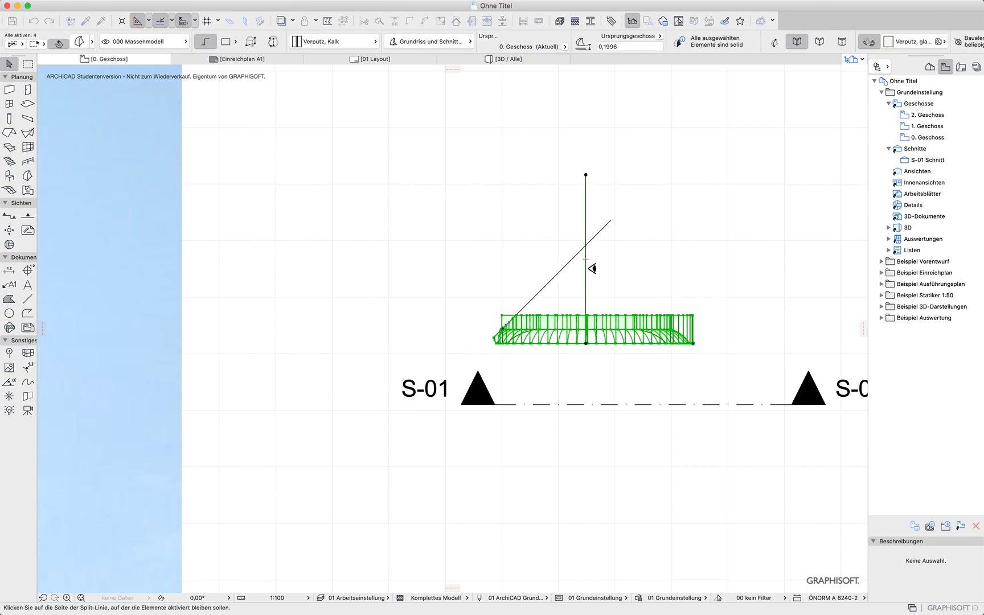
{"action": "left_click", "coordinate": [639, 270]}
{"action": "key", "text": "Delete"}
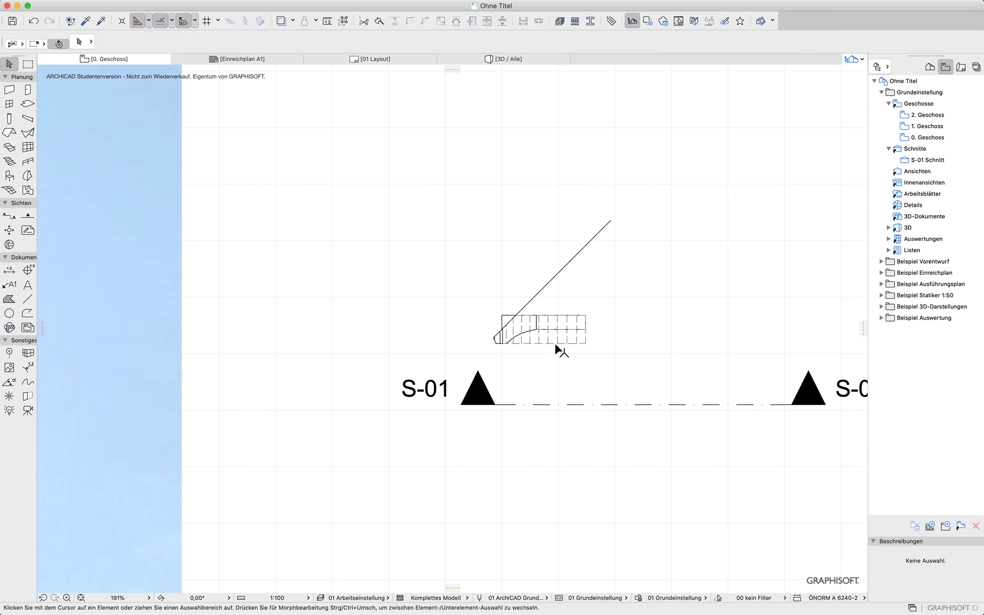
Draw a vertical line about 1.3 m long from the arch's cut end up to the 45° line
{"action": "left_click_drag", "start_coordinate": [598, 315], "coordinate": [478, 365]}
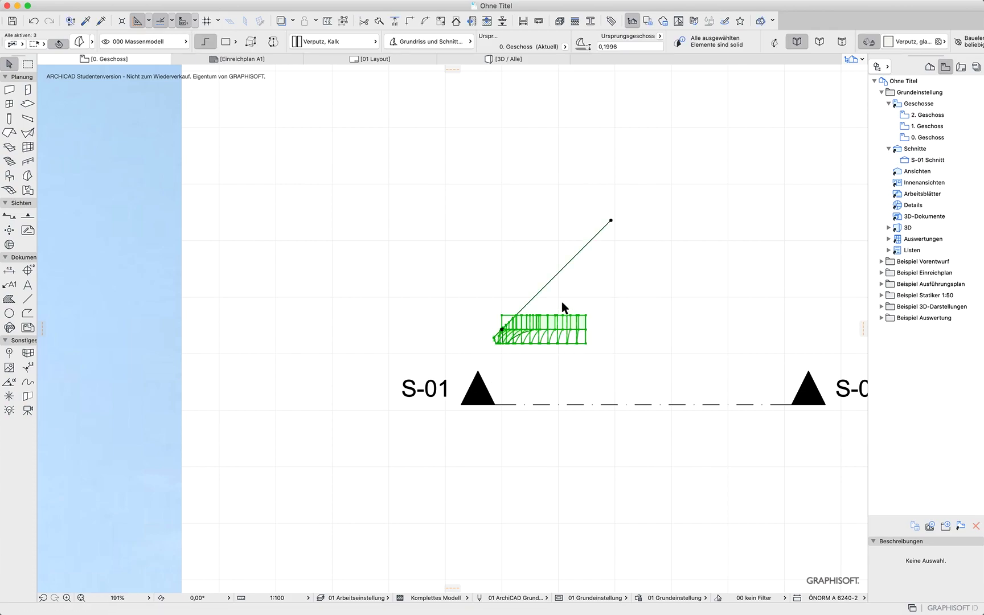
{"action": "left_click_drag", "start_coordinate": [555, 285], "coordinate": [521, 268], "text": "shift"}
{"action": "left_click", "coordinate": [618, 289]}
{"action": "left_click", "coordinate": [28, 299]}
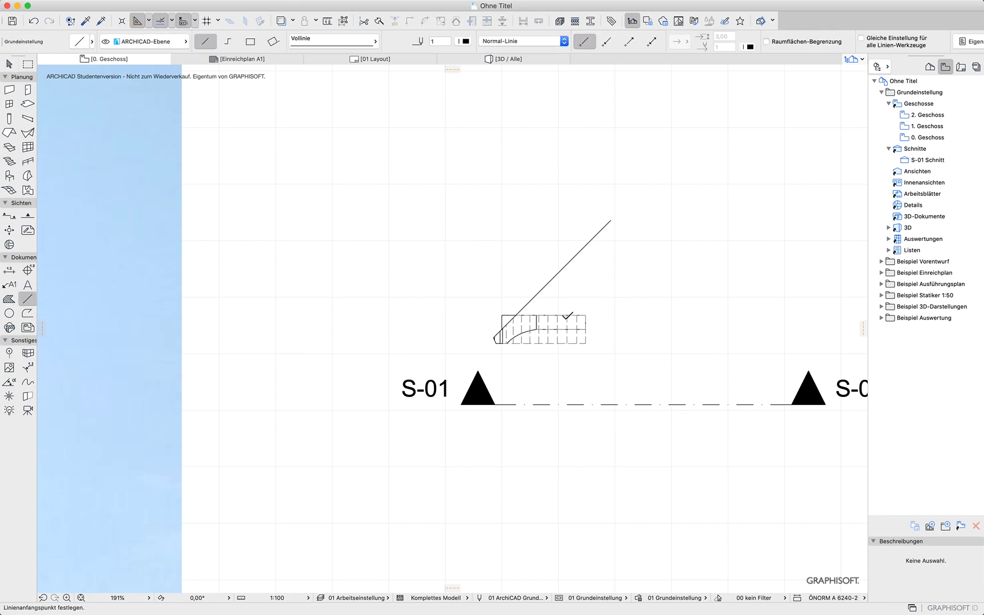
{"action": "left_click", "coordinate": [587, 315]}
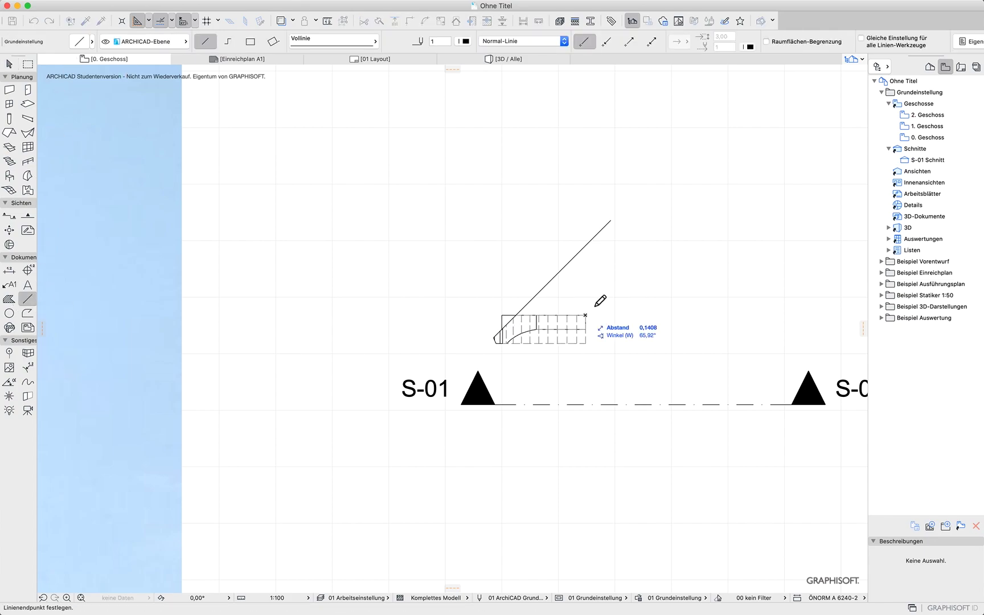
{"action": "left_click", "coordinate": [586, 246]}
Shorten the 45° line by moving its lower endpoint about 0.77 m up along it
{"action": "left_click", "coordinate": [586, 300], "text": "shift"}
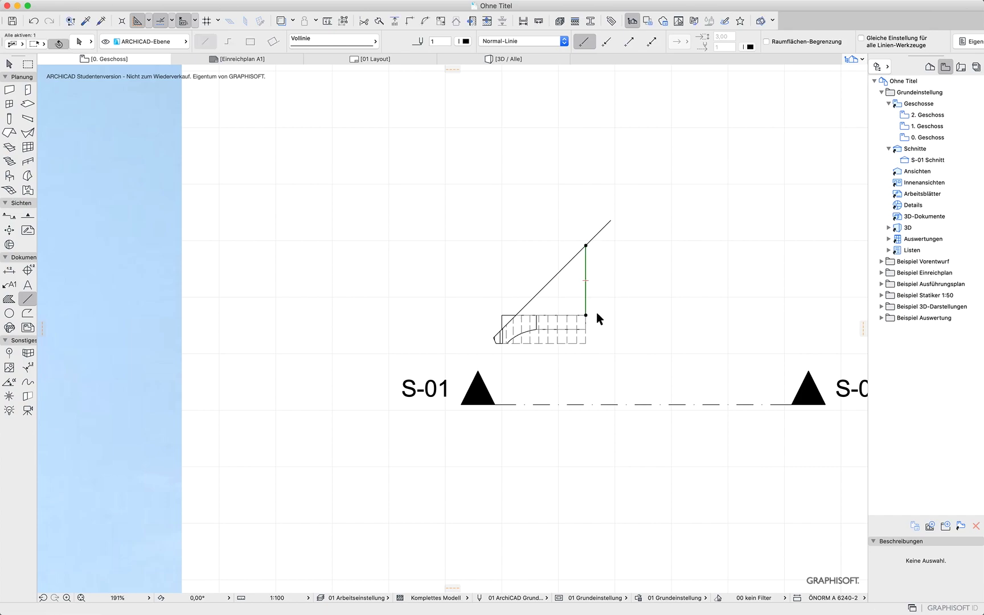
{"action": "left_click", "coordinate": [521, 311], "text": "shift"}
{"action": "left_click", "coordinate": [501, 329]}
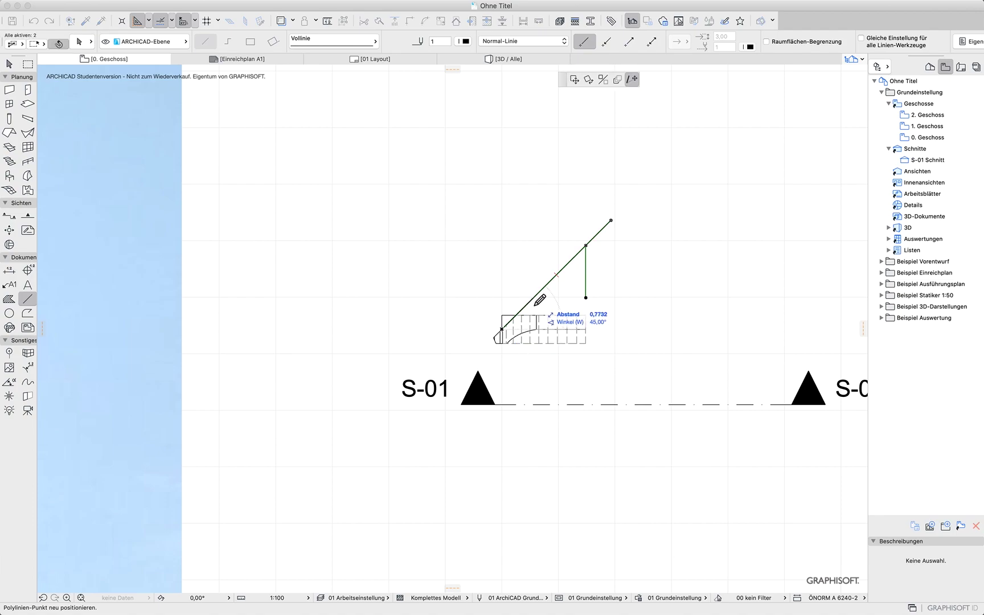
{"action": "left_click", "coordinate": [529, 301]}
{"action": "key", "text": "Escape"}
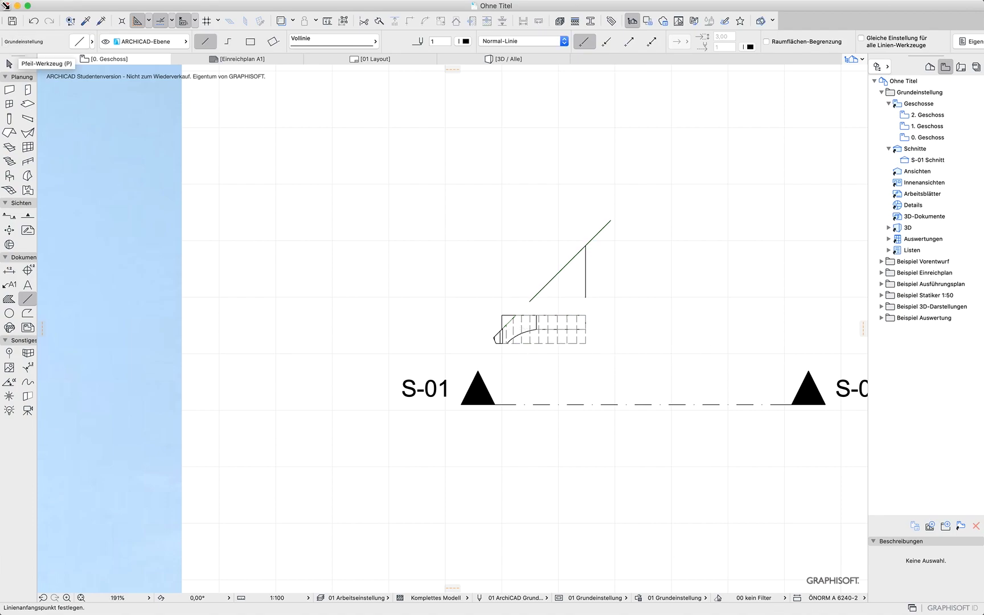
Select the arch pieces and mirror a copy of them about the 45° line
{"action": "left_click", "coordinate": [9, 64]}
{"action": "left_click_drag", "start_coordinate": [603, 326], "coordinate": [482, 356]}
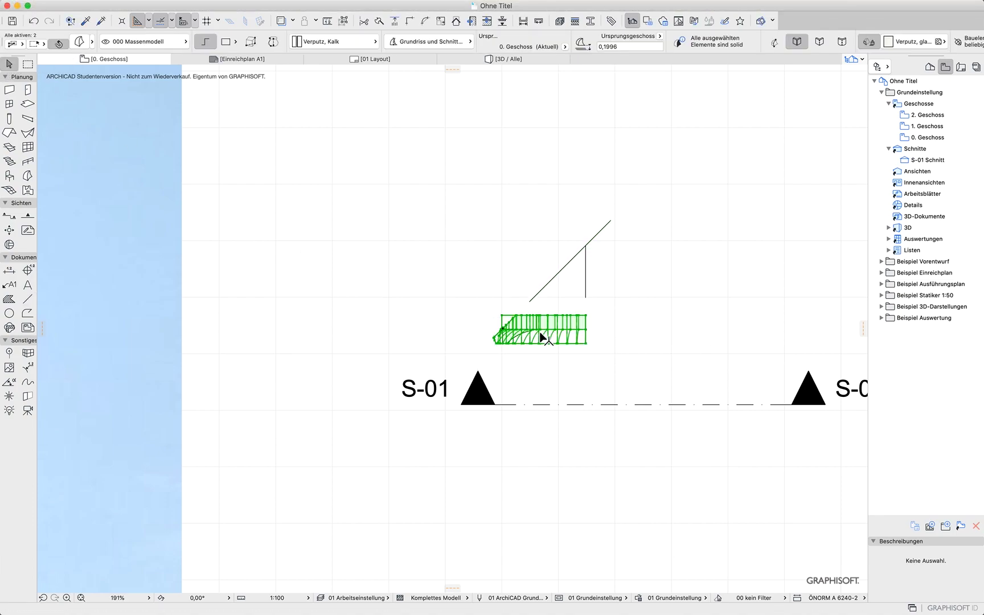
{"action": "key", "text": "super+alt+m"}
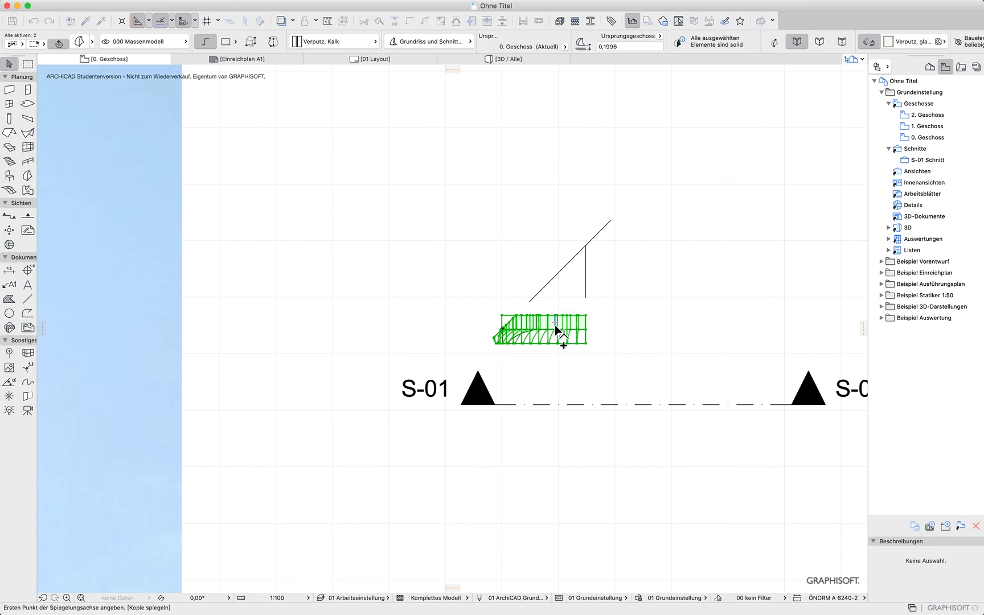
{"action": "left_click", "coordinate": [537, 294]}
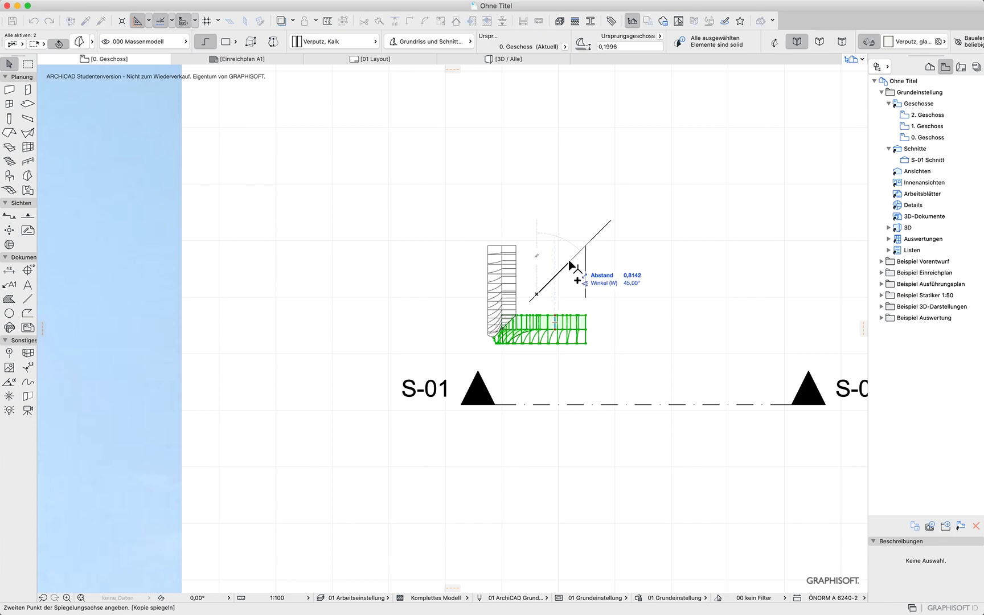
{"action": "left_click", "coordinate": [570, 262]}
{"action": "left_click", "coordinate": [668, 273]}
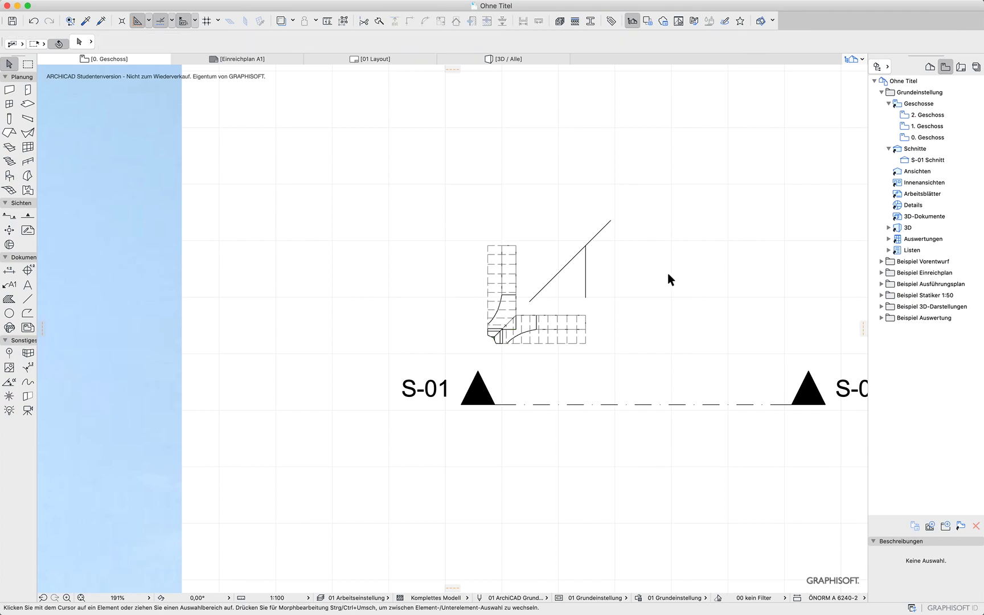
Inspect the mirrored arch pieces in 3D and the bell tower reference photo in the floor plan
{"action": "key", "text": "F3"}
{"action": "middle_click_drag", "start_coordinate": [508, 464], "coordinate": [481, 358], "text": "shift"}
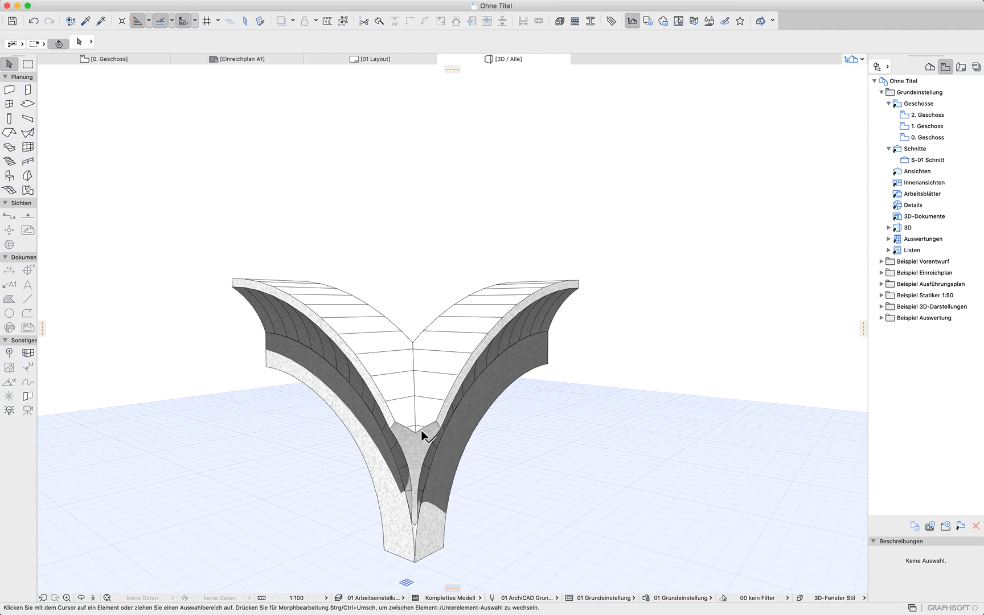
{"action": "middle_click_drag", "start_coordinate": [603, 495], "coordinate": [687, 499], "text": "shift"}
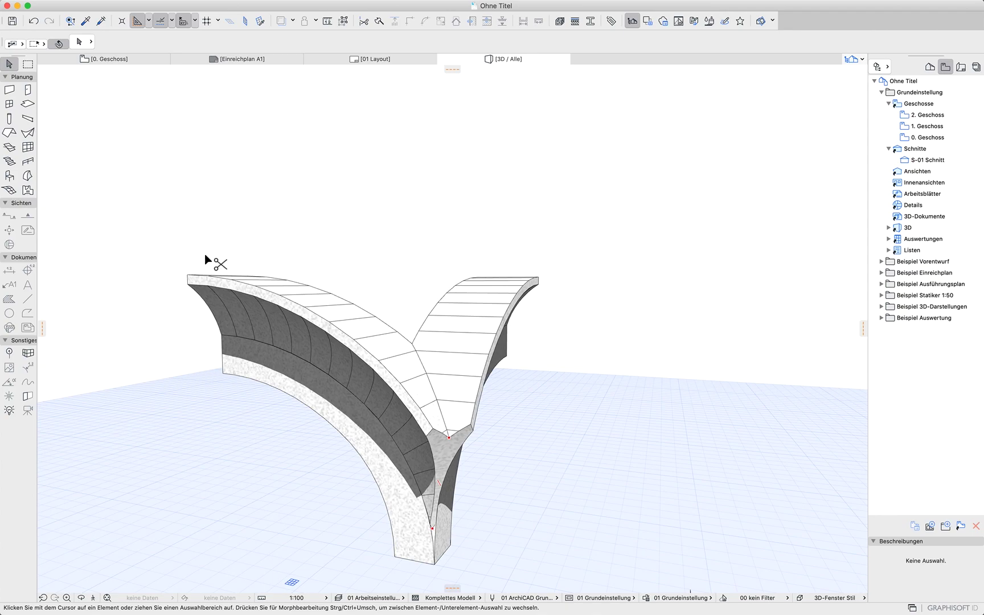
{"action": "key", "text": "F2"}
{"action": "middle_click_drag", "start_coordinate": [366, 290], "coordinate": [710, 466]}
{"action": "middle_click_drag", "start_coordinate": [127, 368], "coordinate": [474, 428]}
{"action": "middle_click_drag", "start_coordinate": [499, 277], "coordinate": [457, 402]}
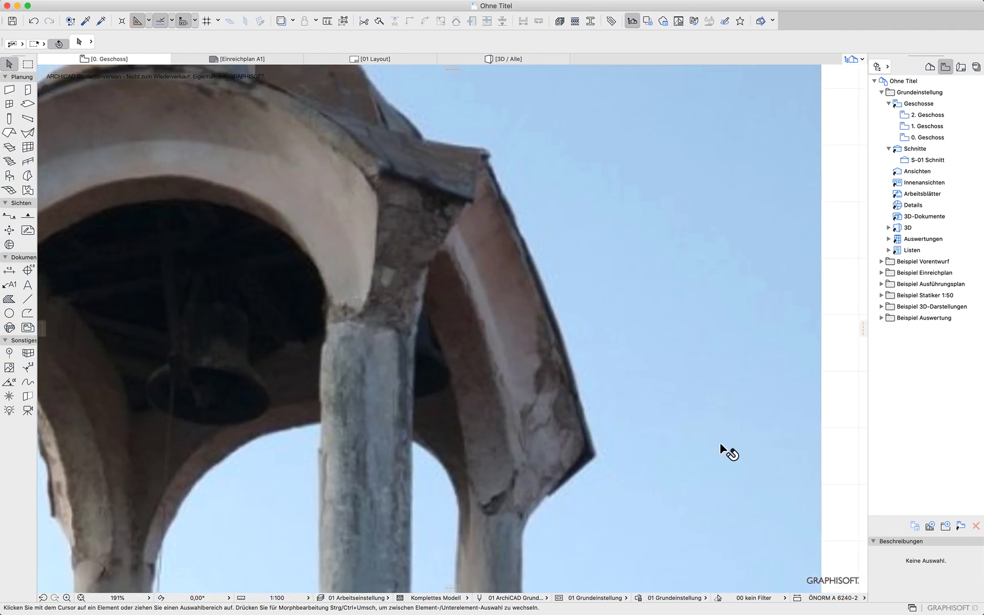
{"action": "scroll", "coordinate": [720, 443], "scroll_direction": "down", "scroll_amount": 5}
{"action": "left_click", "coordinate": [143, 239]}
{"action": "left_click", "coordinate": [143, 239]}
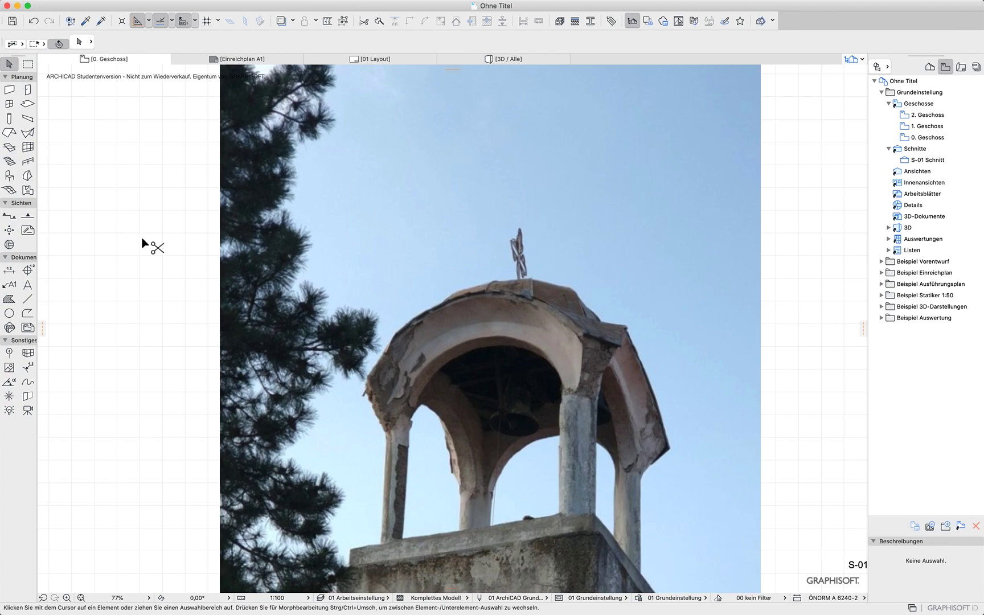
{"action": "scroll", "coordinate": [342, 371], "scroll_direction": "right", "scroll_amount": 10}
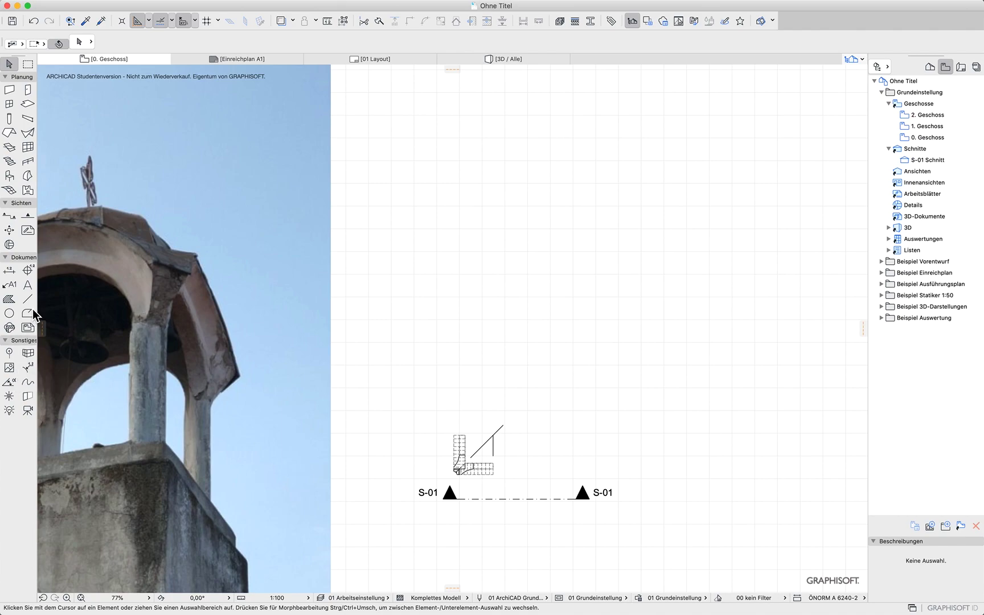
Place a new section line along the 45° diagonal through the arch crossing, looking toward the arches
{"action": "left_click", "coordinate": [7, 217]}
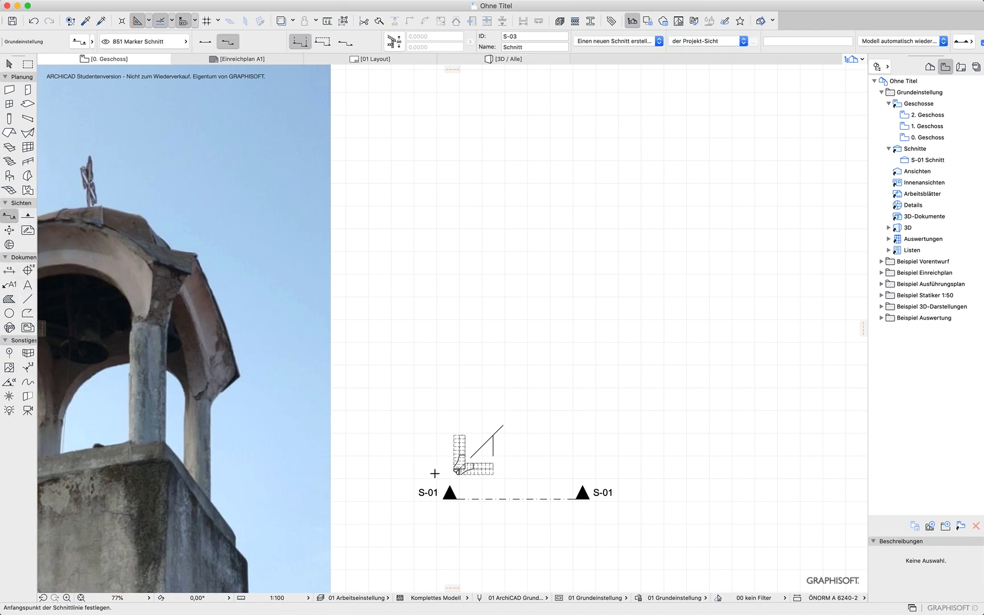
{"action": "left_click", "coordinate": [422, 459]}
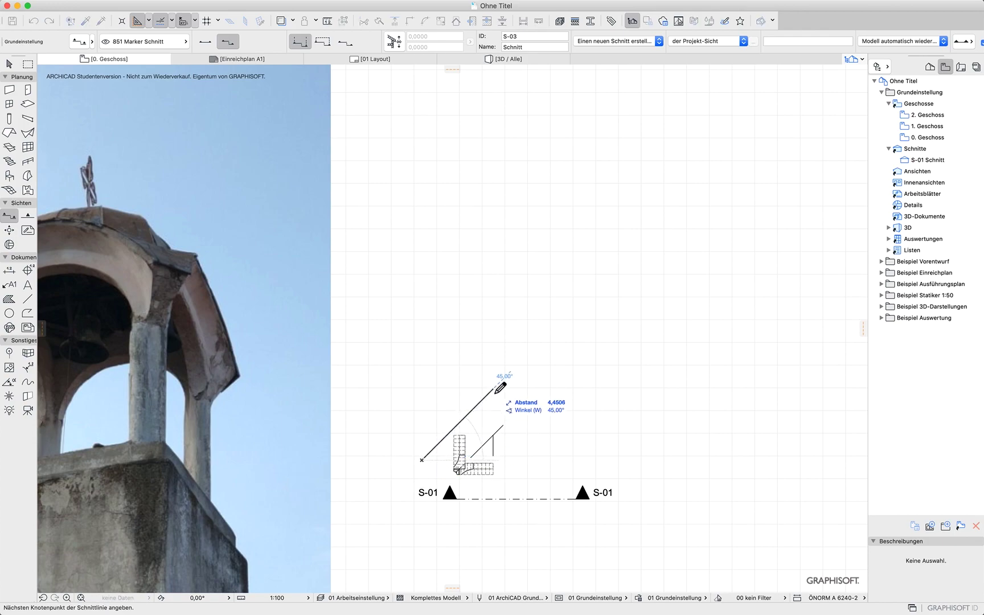
{"action": "left_click", "coordinate": [495, 389]}
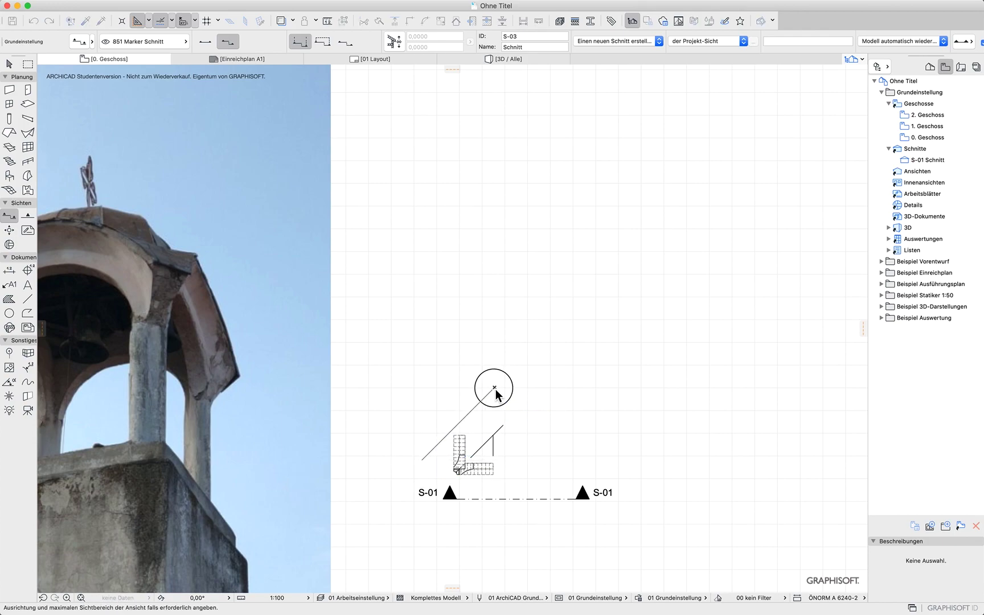
{"action": "left_click", "coordinate": [564, 462]}
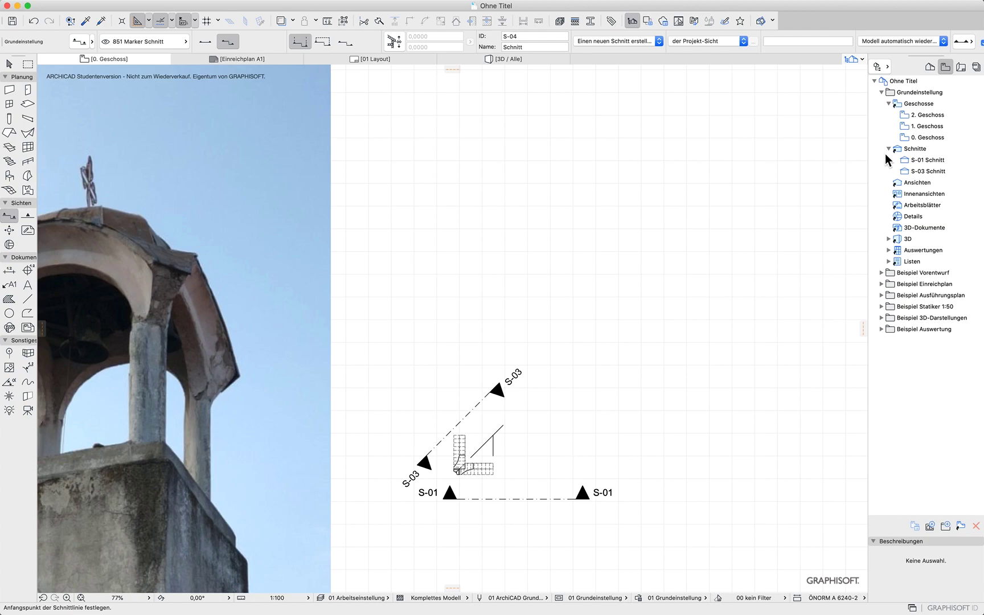
In the new diagonal section view, draw a morph polygon covering the arch's diagonal joint from its base up past the outer edge
{"action": "double_click", "coordinate": [915, 172]}
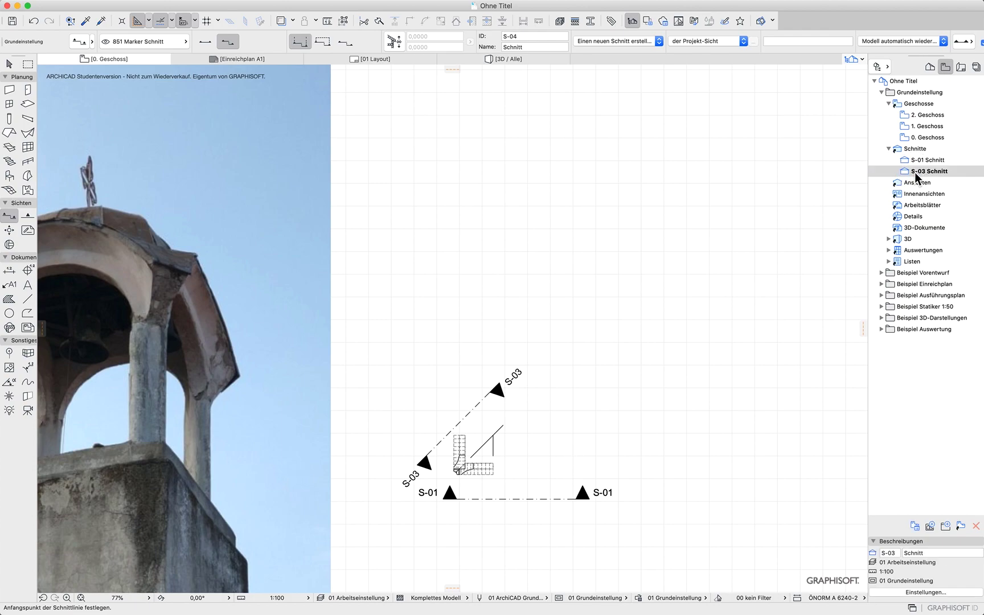
{"action": "scroll", "coordinate": [567, 477], "scroll_direction": "up", "scroll_amount": 5}
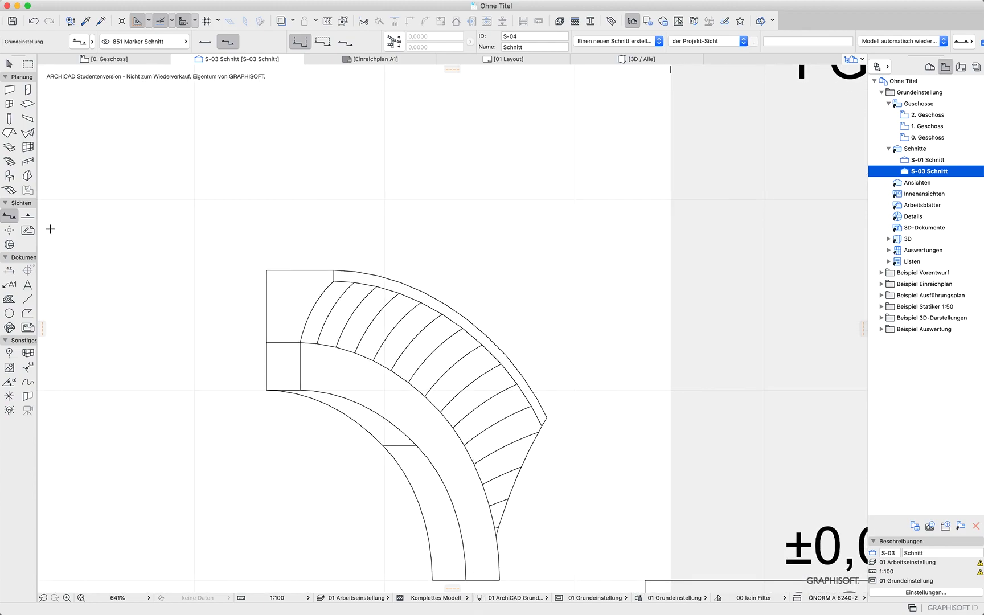
{"action": "left_click", "coordinate": [27, 177]}
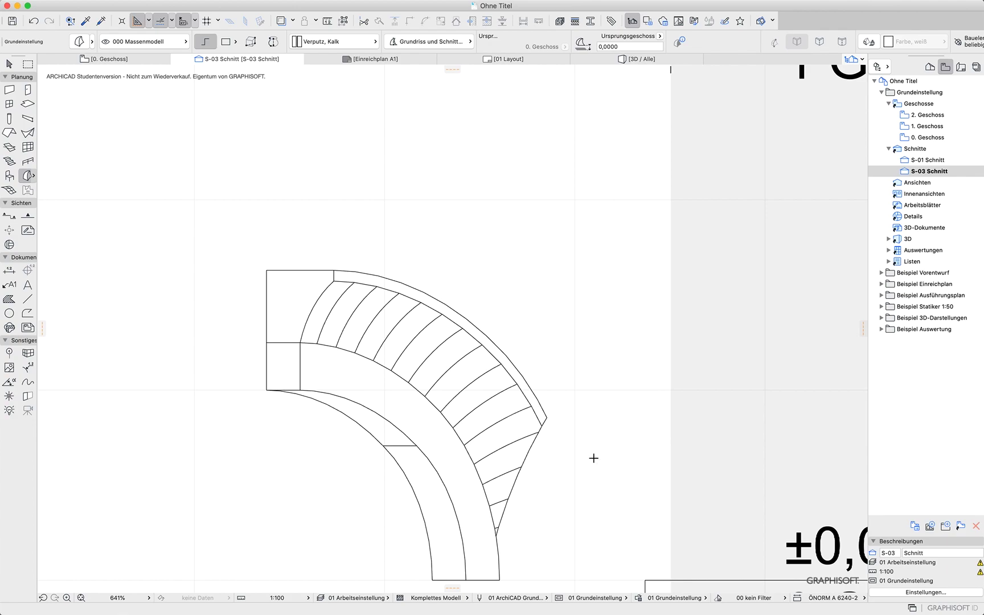
{"action": "left_click", "coordinate": [482, 580]}
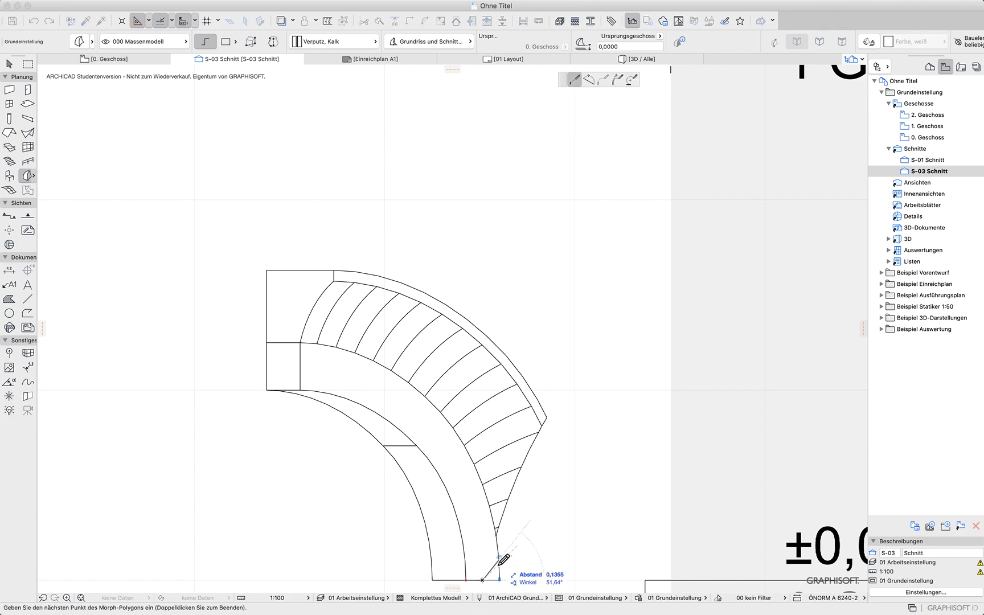
{"action": "left_click", "coordinate": [482, 548]}
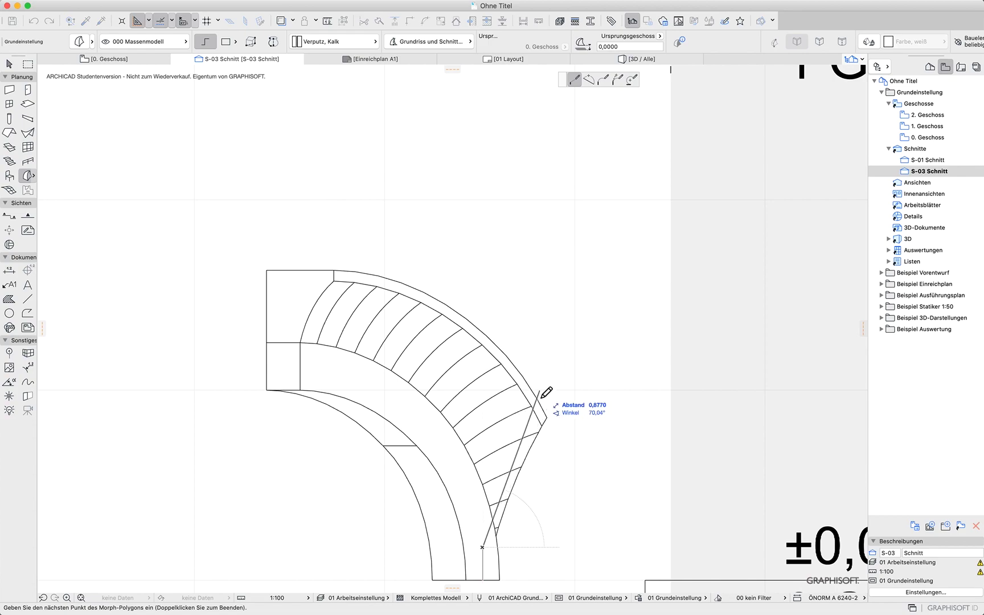
{"action": "left_click", "coordinate": [483, 528]}
{"action": "left_click", "coordinate": [547, 394]}
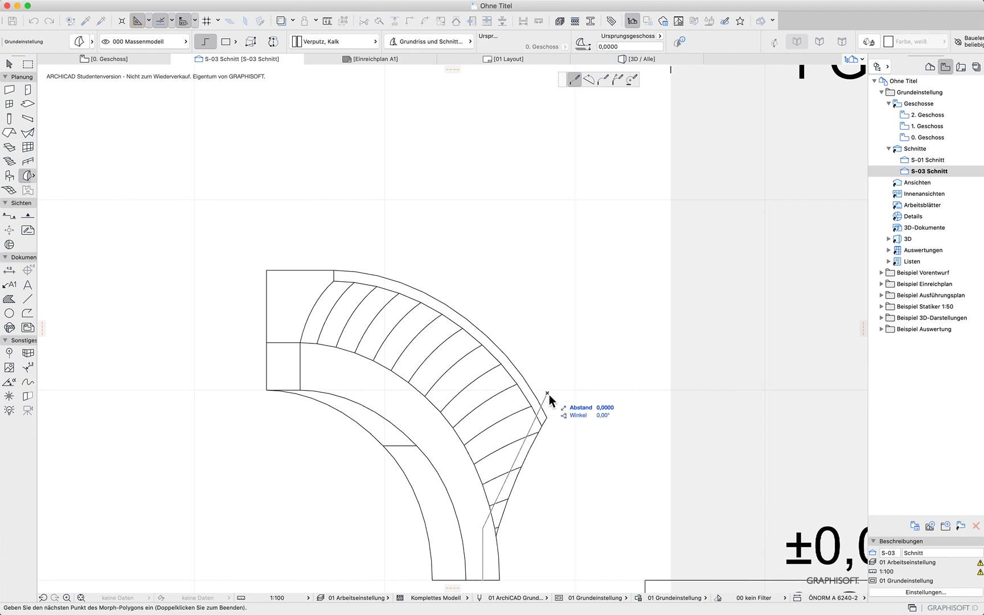
{"action": "left_click", "coordinate": [616, 383]}
{"action": "scroll", "coordinate": [627, 575], "scroll_direction": "down", "scroll_amount": 3}
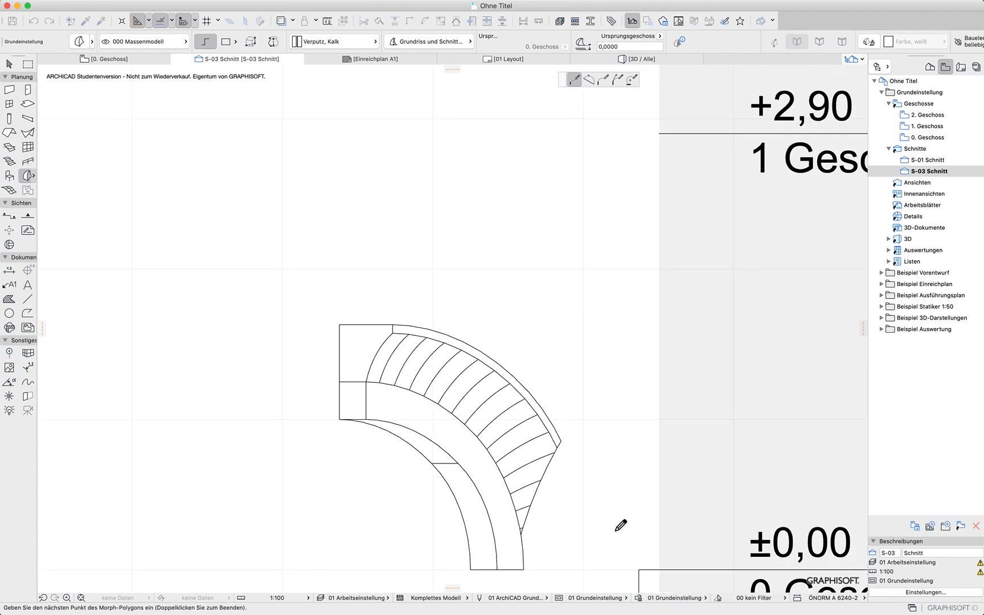
{"action": "left_click", "coordinate": [616, 580]}
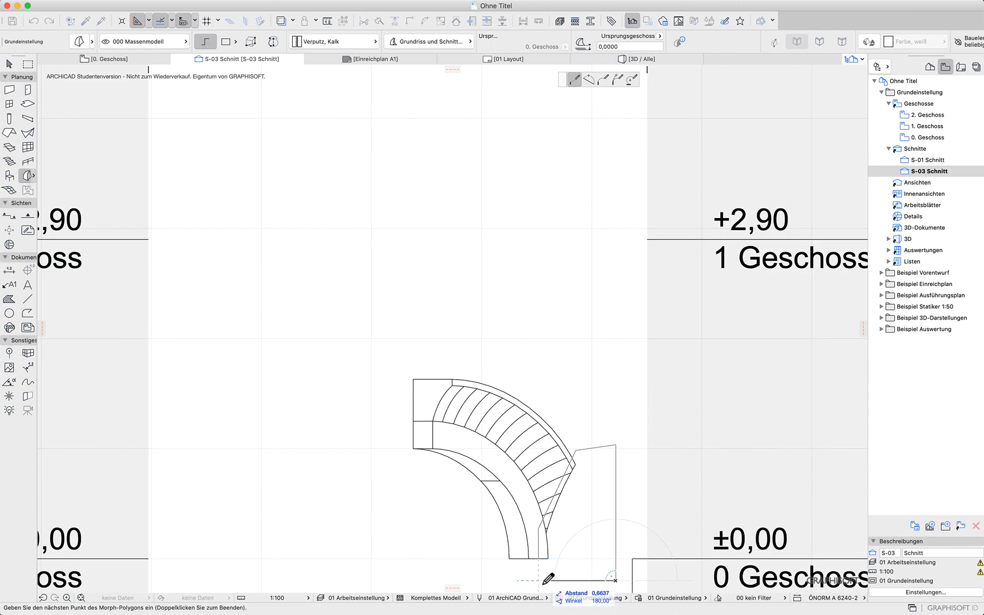
{"action": "left_click", "coordinate": [539, 580]}
{"action": "double_click", "coordinate": [539, 559]}
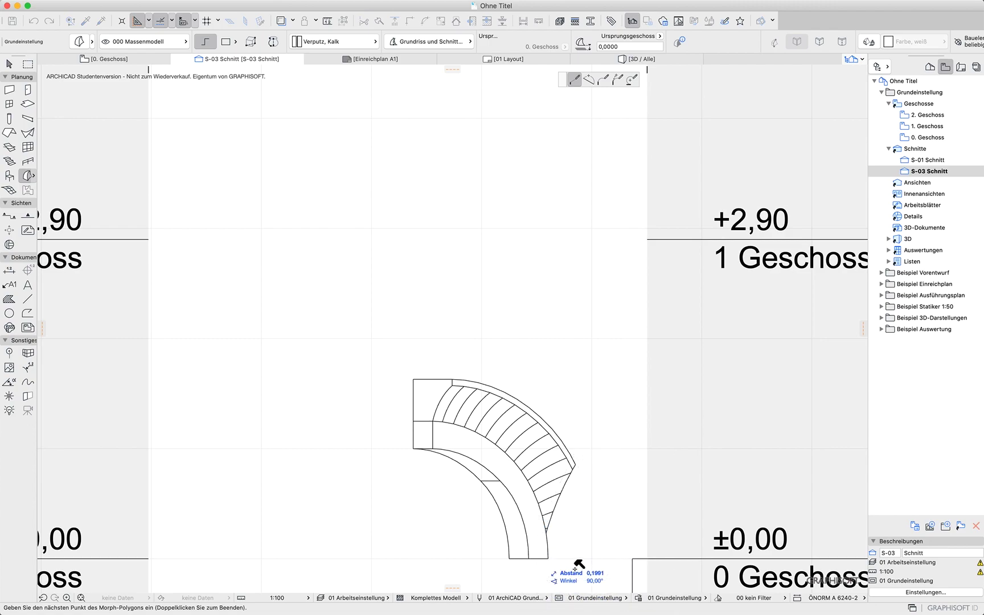
Try to extrude the joint morph about 3 m in 3D
{"action": "key", "text": "F3"}
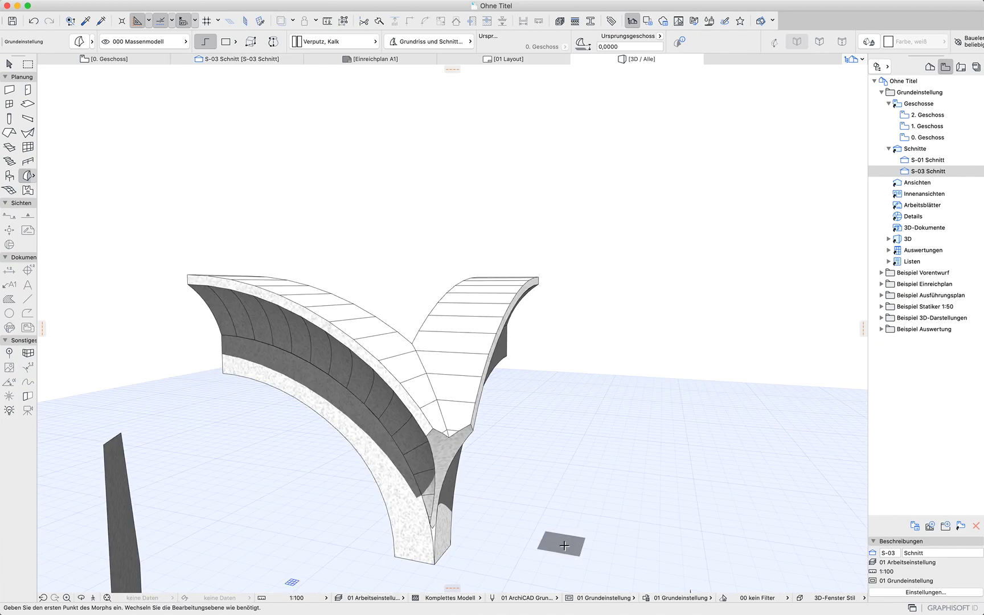
{"action": "left_click", "coordinate": [124, 527]}
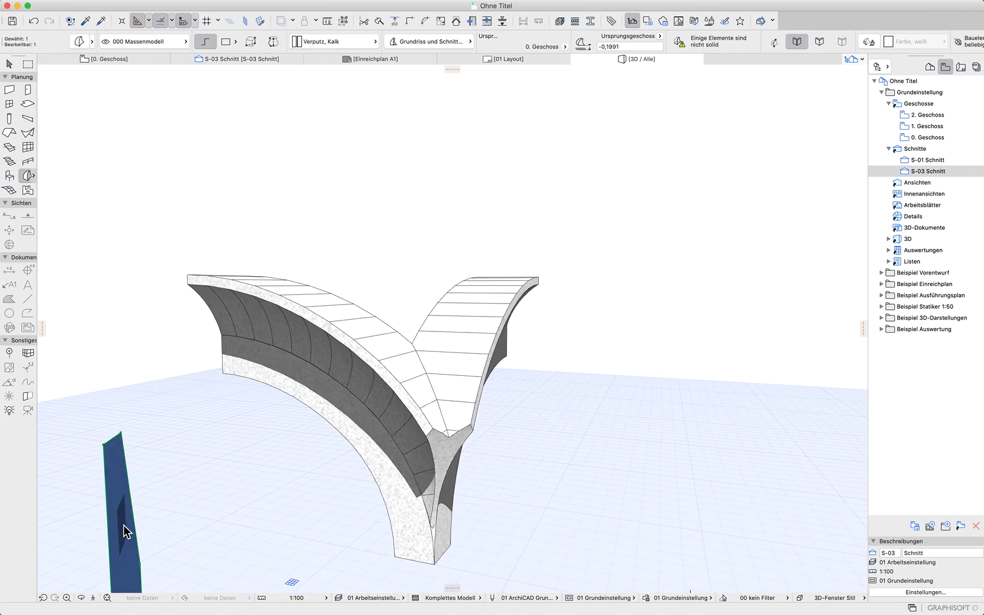
{"action": "left_click", "coordinate": [127, 524]}
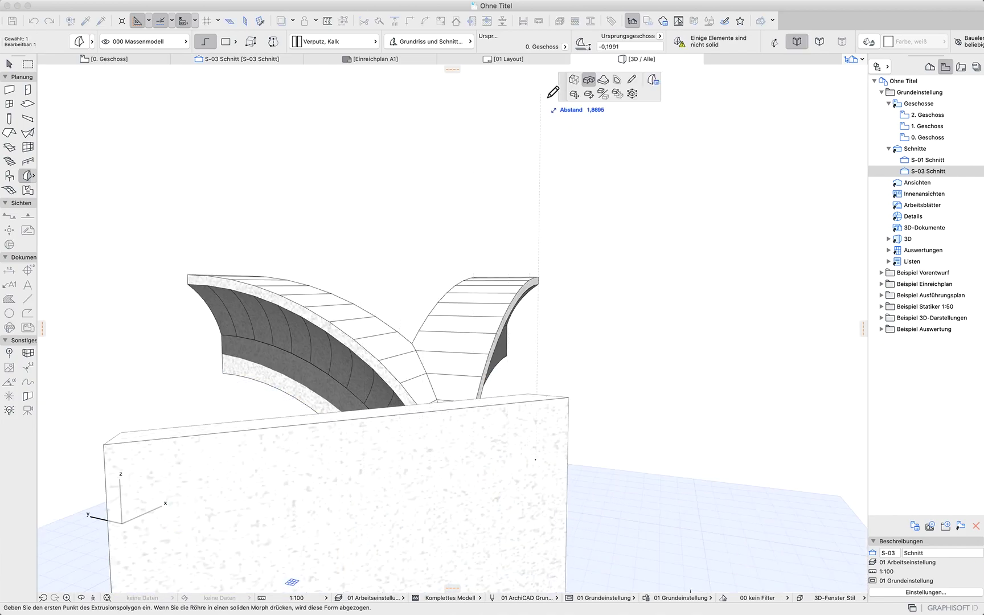
{"action": "left_click", "coordinate": [577, 83]}
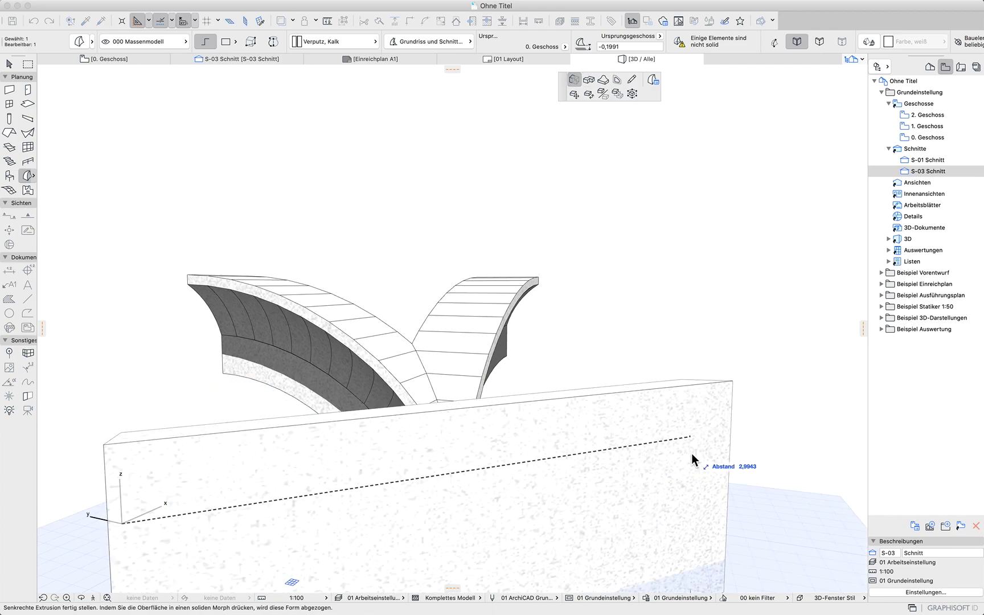
{"action": "left_click", "coordinate": [693, 460]}
{"action": "middle_click_drag", "start_coordinate": [510, 479], "coordinate": [794, 411], "text": "shift"}
{"action": "mouse_move", "coordinate": [396, 399]}
{"action": "middle_mouse_down", "text": "shift"}
{"action": "mouse_move", "coordinate": [480, 460]}
{"action": "mouse_move", "coordinate": [391, 449]}
{"action": "mouse_move", "coordinate": [211, 455]}
{"action": "middle_mouse_up", "text": "shift"}
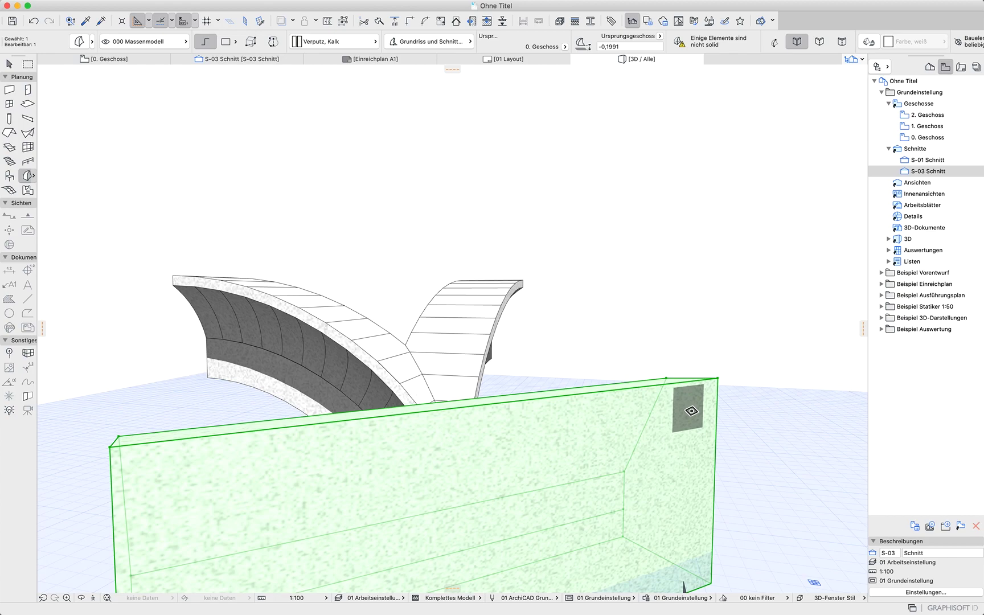
{"action": "key", "text": "super+z"}
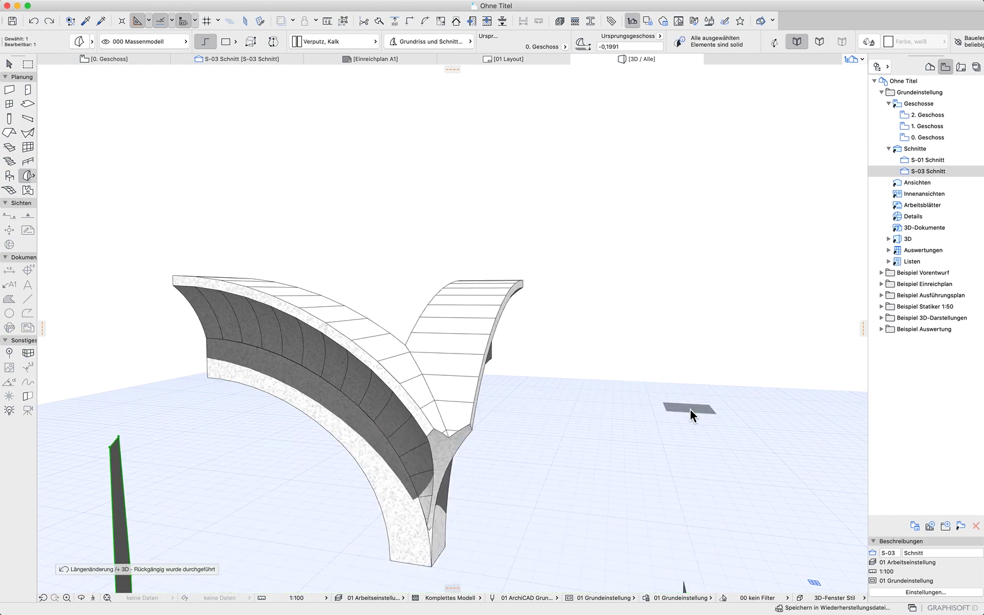
In the diagonal section, curve the morph's slanted edge into an arc following the arch's outer contour
{"action": "double_click", "coordinate": [922, 169]}
{"action": "scroll", "coordinate": [527, 517], "scroll_direction": "up", "scroll_amount": 5}
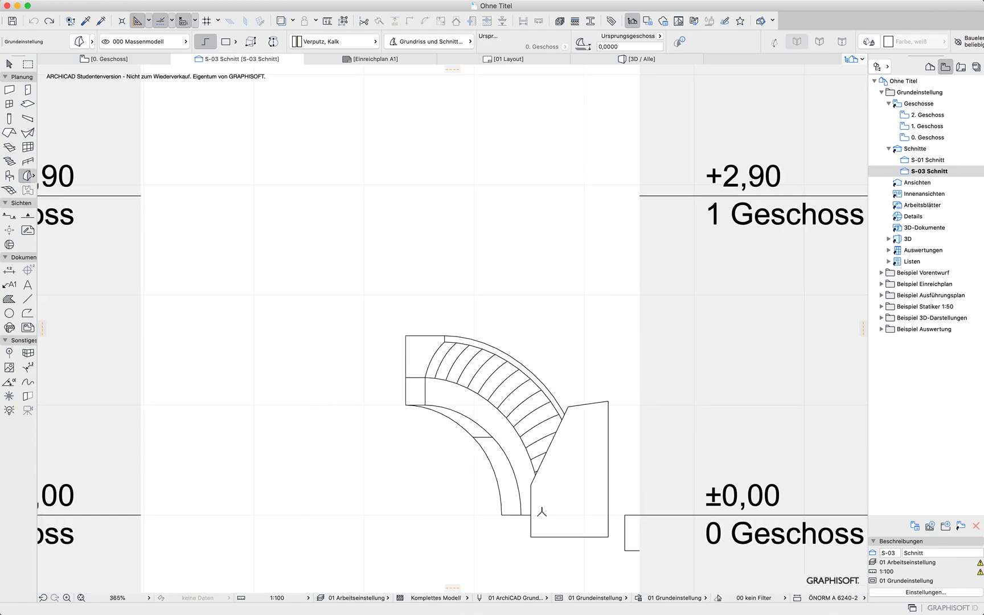
{"action": "left_click", "coordinate": [548, 443]}
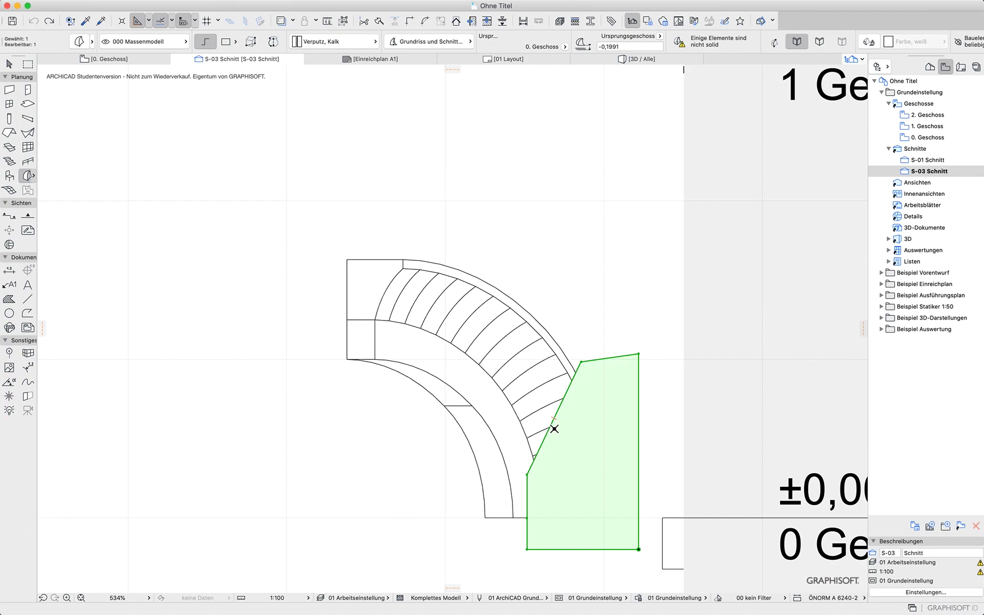
{"action": "left_click", "coordinate": [553, 427]}
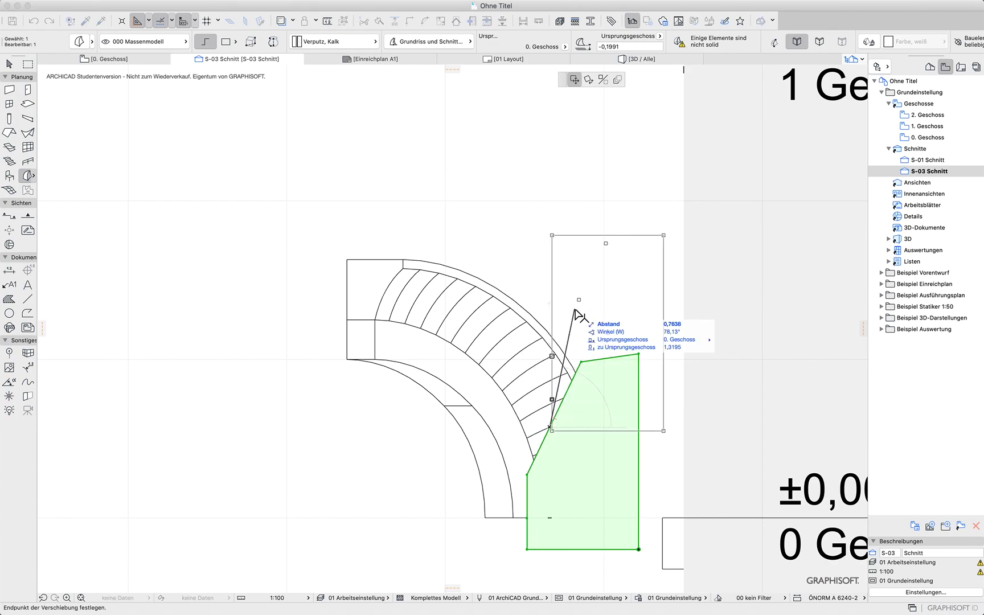
{"action": "key", "text": "Escape"}
{"action": "left_click", "coordinate": [560, 410]}
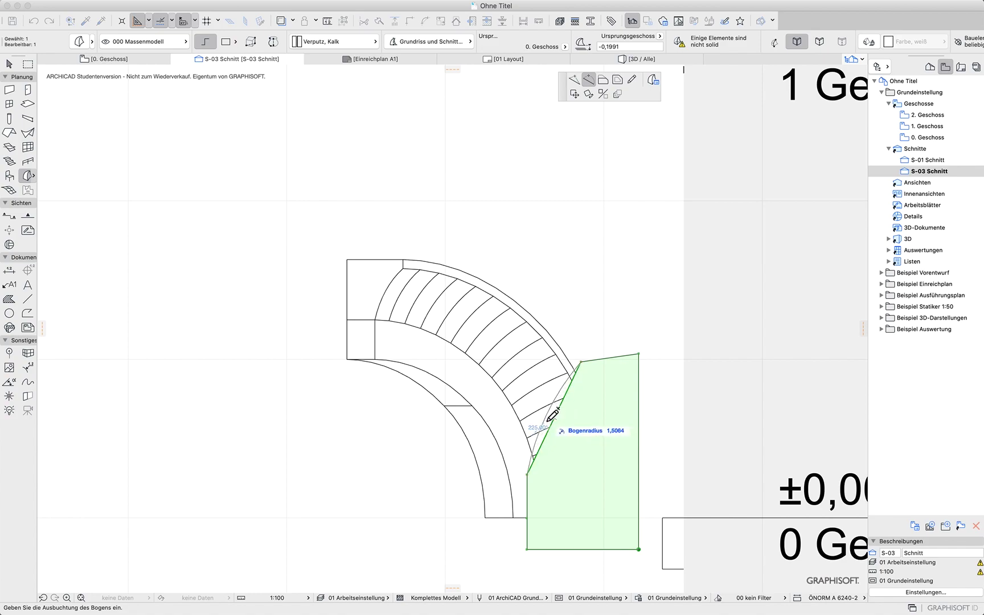
{"action": "left_click", "coordinate": [550, 424]}
{"action": "key", "text": "Escape"}
Extrude the joint morph about 1.9 m in 3D so it covers the arch crossing
{"action": "key", "text": "F3"}
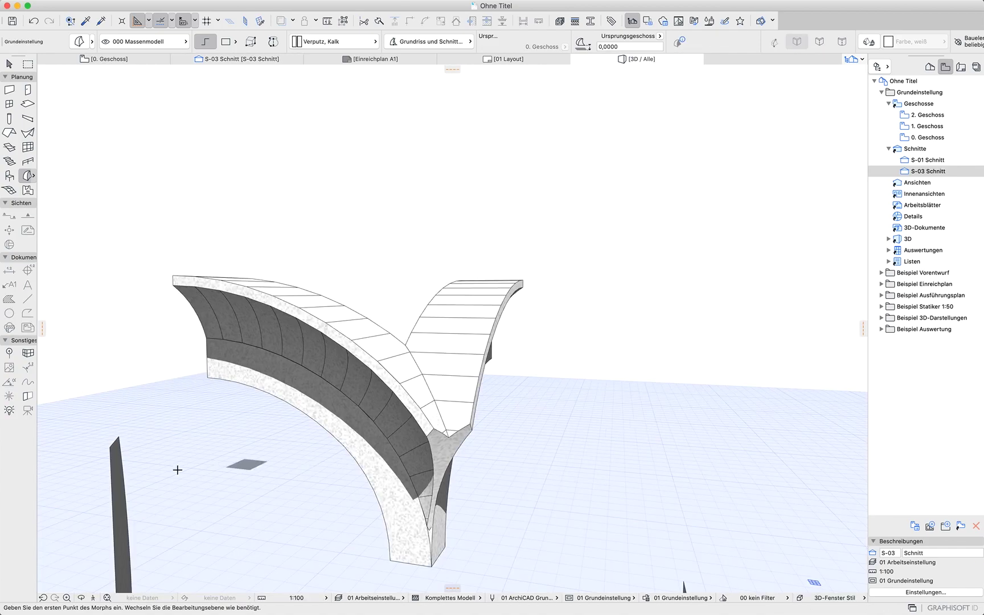
{"action": "middle_click_drag", "start_coordinate": [180, 519], "coordinate": [118, 539], "text": "shift"}
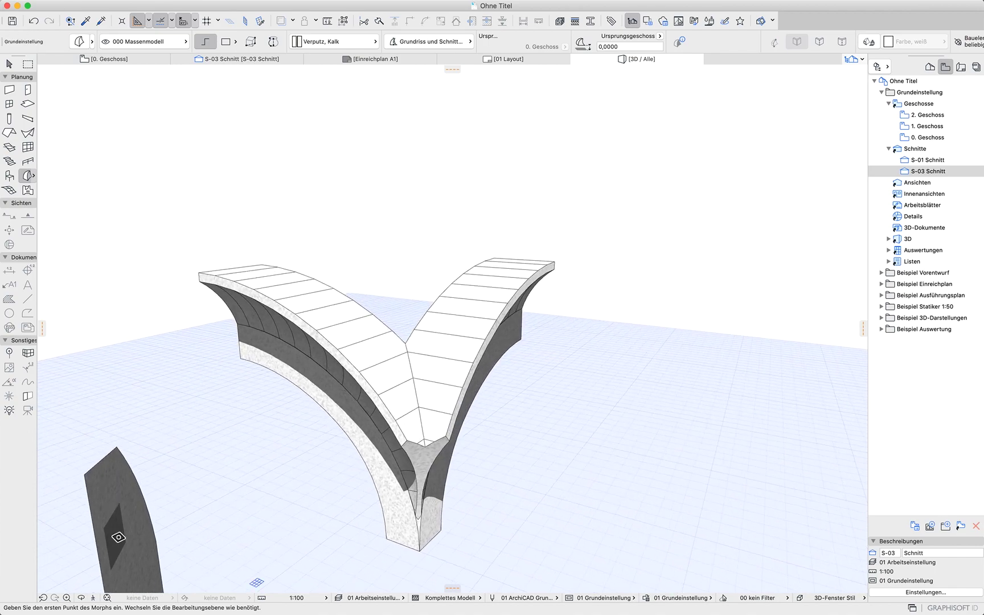
{"action": "left_click", "coordinate": [119, 531]}
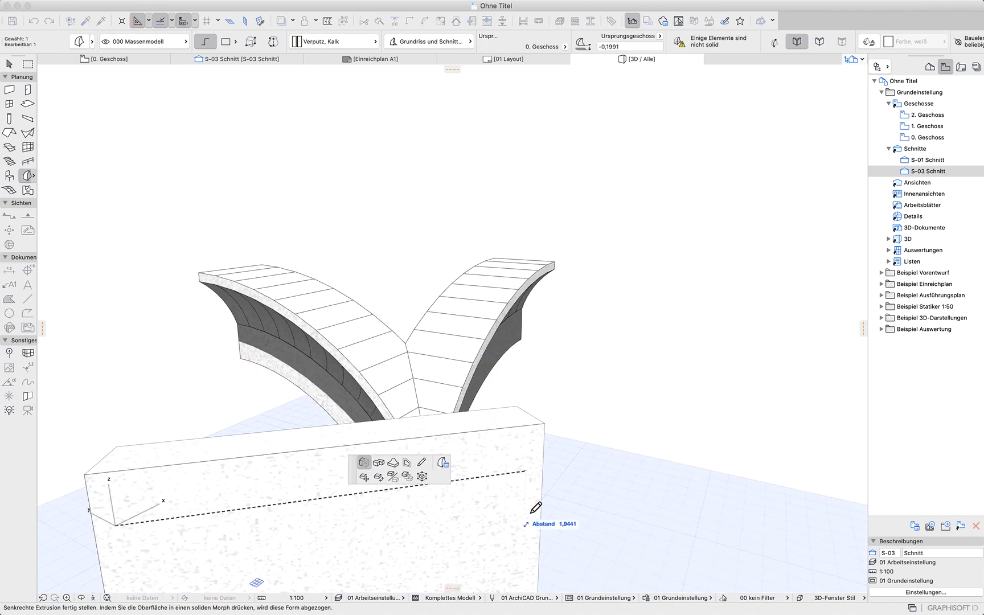
{"action": "left_click", "coordinate": [622, 510]}
{"action": "middle_click_drag", "start_coordinate": [659, 413], "coordinate": [721, 482], "text": "shift"}
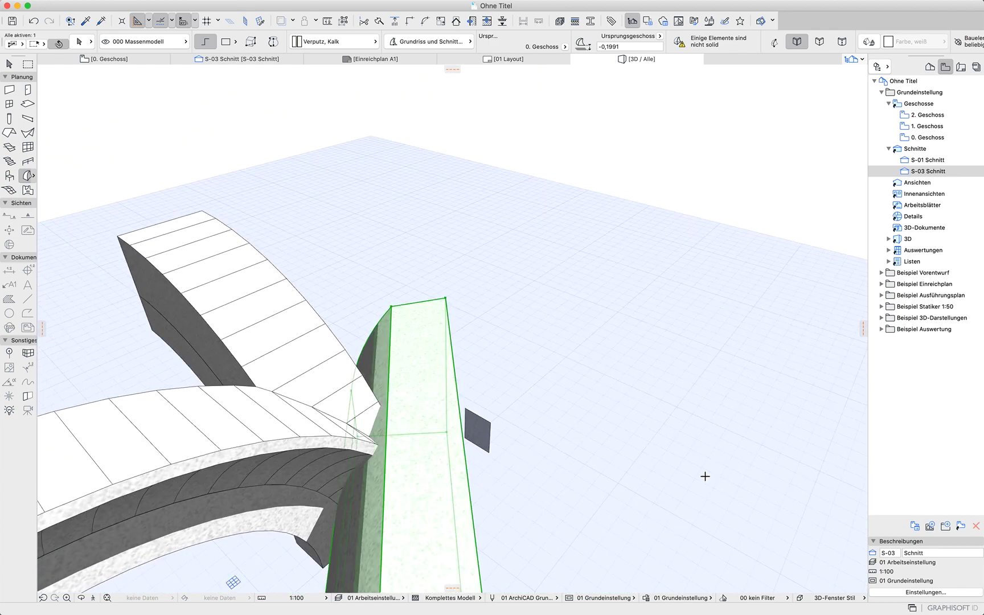
{"action": "middle_click_drag", "start_coordinate": [221, 568], "coordinate": [285, 472]}
Select the four arch morphs and merge them into one with a Boolean union
{"action": "left_click", "coordinate": [9, 64]}
{"action": "left_click", "coordinate": [363, 122]}
{"action": "left_click_drag", "start_coordinate": [322, 88], "coordinate": [81, 533]}
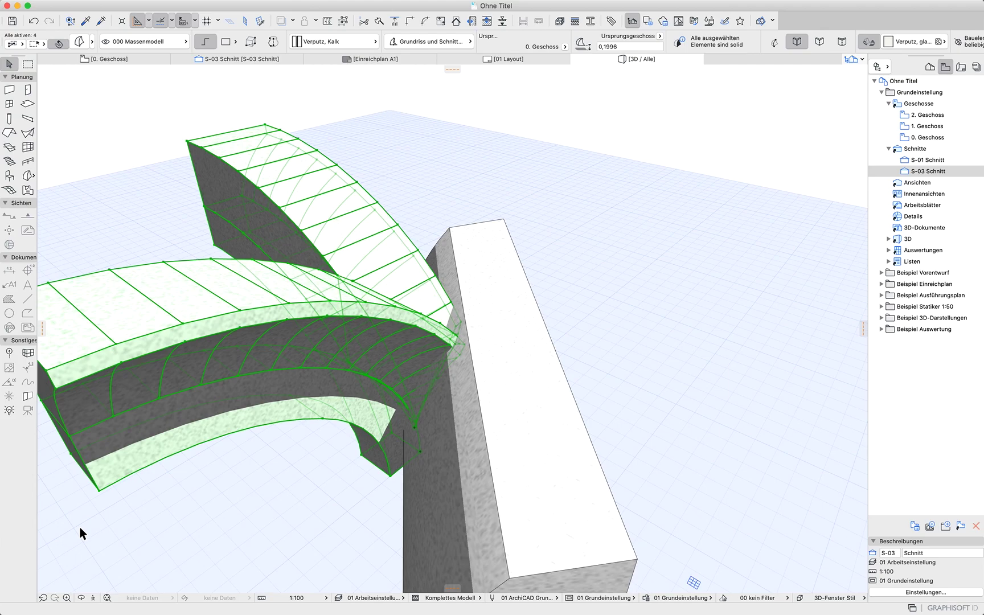
{"action": "right_click", "coordinate": [610, 141]}
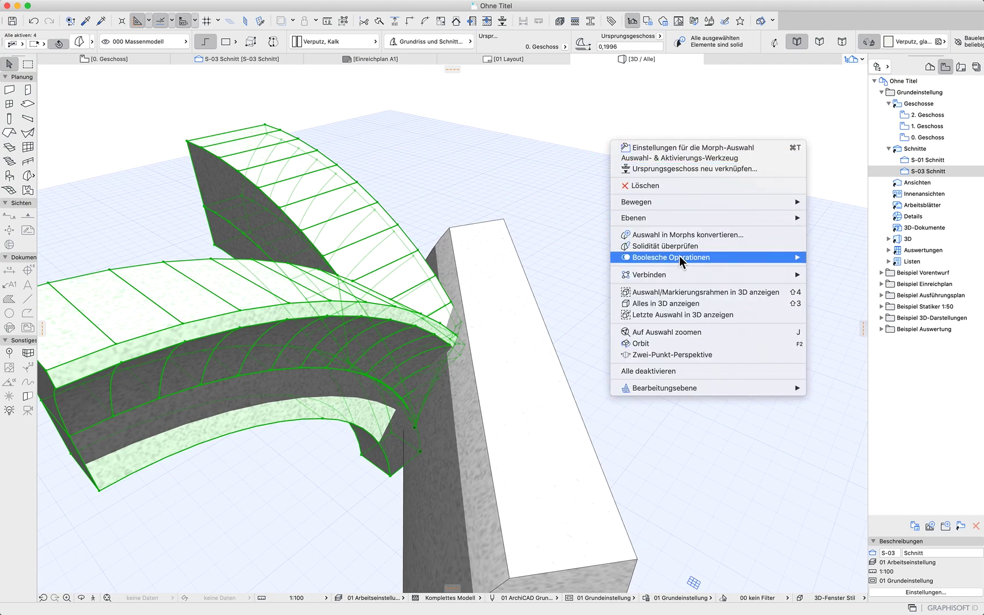
{"action": "mouse_move", "coordinate": [771, 256]}
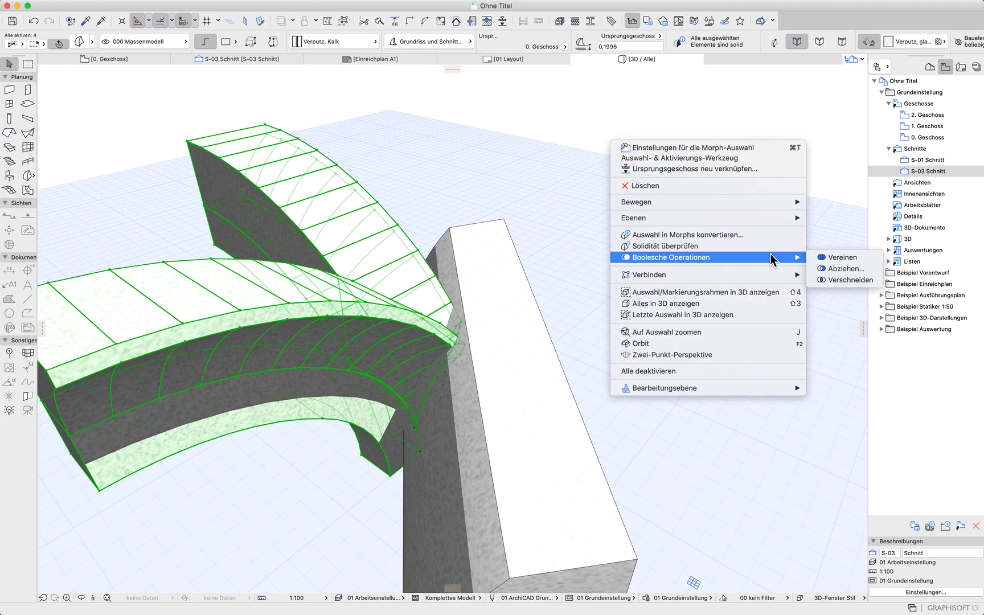
{"action": "left_click", "coordinate": [832, 257]}
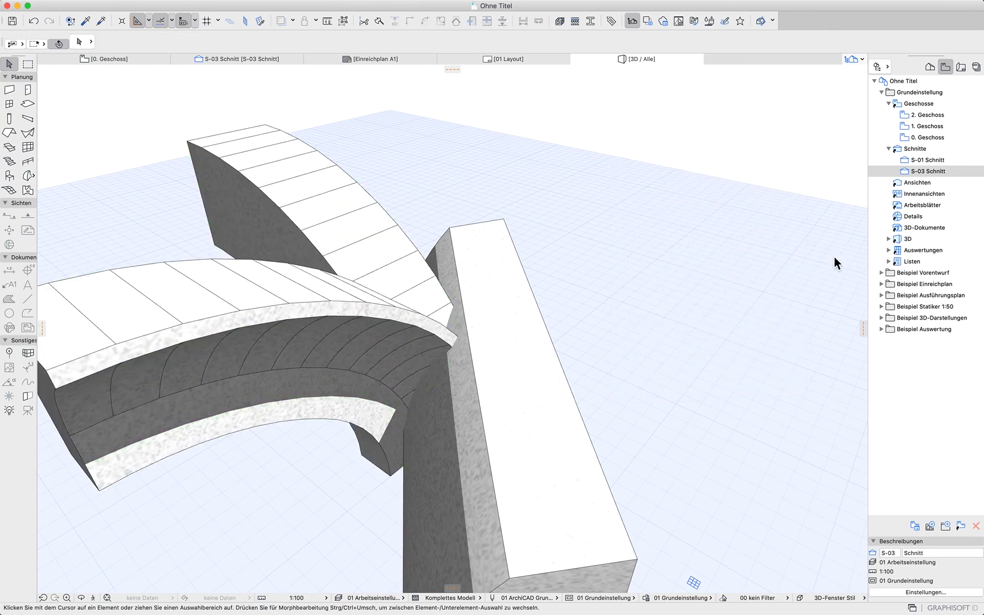
Subtract the diagonal joint morph from the merged arch morph
{"action": "left_click", "coordinate": [533, 387]}
{"action": "right_click", "coordinate": [709, 258]}
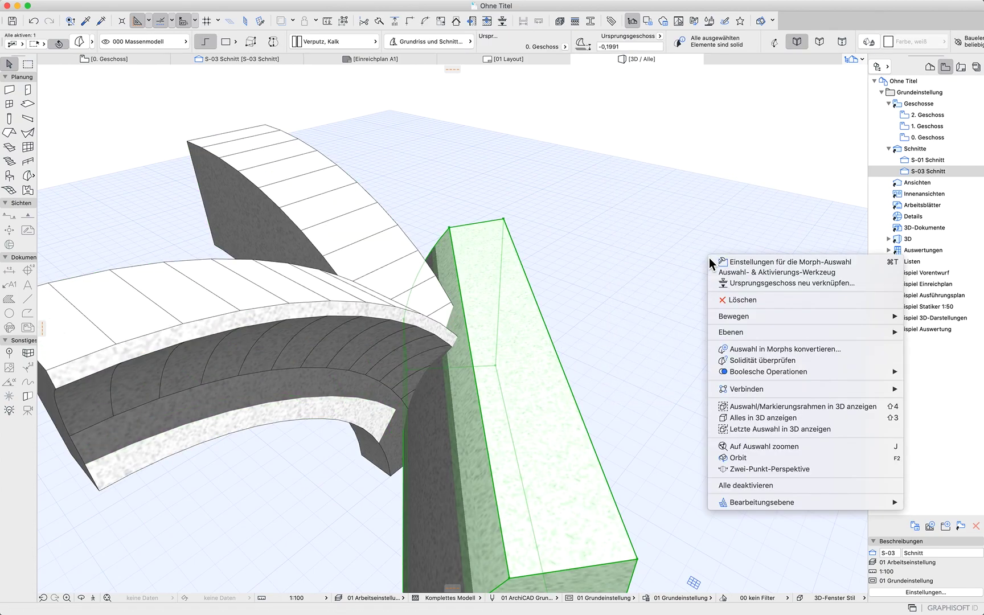
{"action": "mouse_move", "coordinate": [756, 376]}
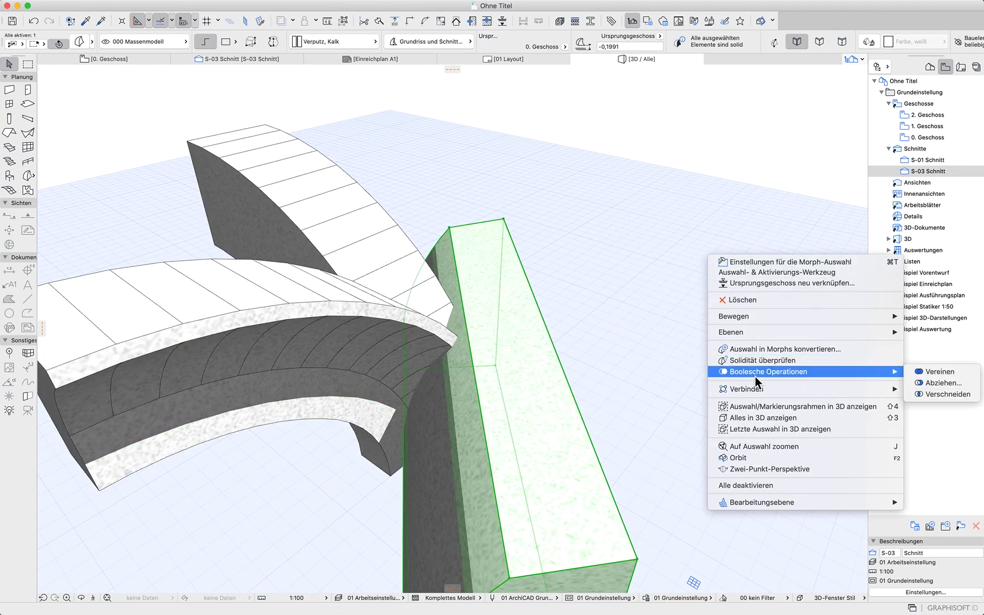
{"action": "left_click", "coordinate": [950, 386]}
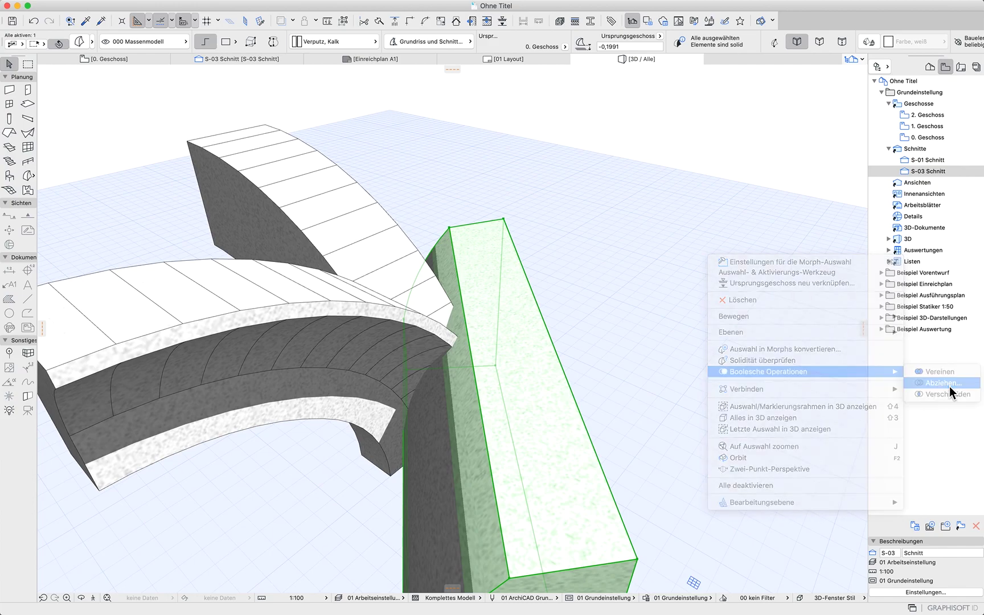
{"action": "left_click", "coordinate": [279, 286]}
{"action": "middle_click_drag", "start_coordinate": [329, 314], "coordinate": [228, 448], "text": "shift"}
In the floor plan, mirror a copy of the L-shaped arch morph about a horizontal axis at its inner end
{"action": "left_click", "coordinate": [117, 59]}
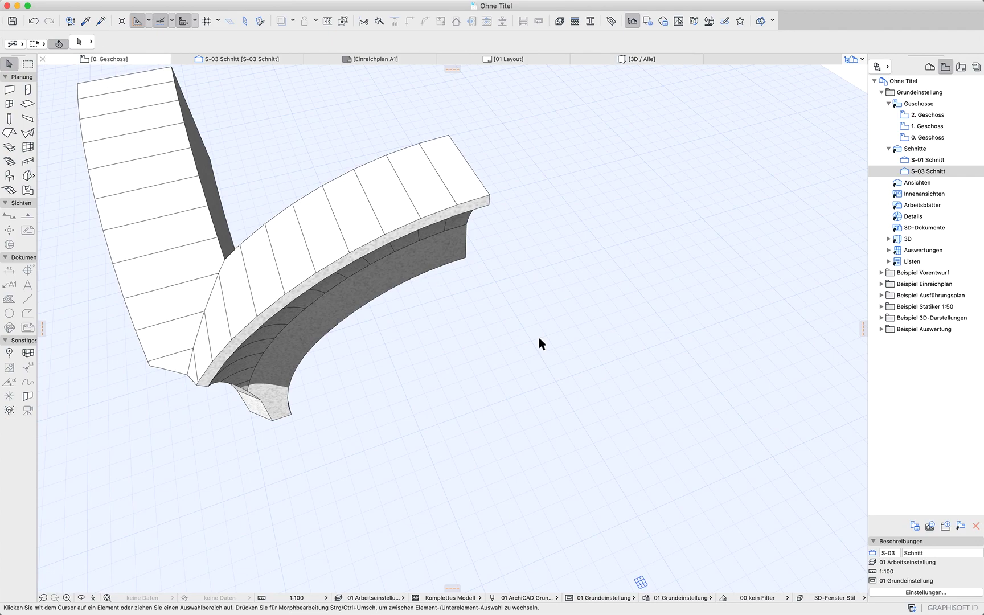
{"action": "scroll", "coordinate": [450, 461], "scroll_direction": "up", "scroll_amount": 5}
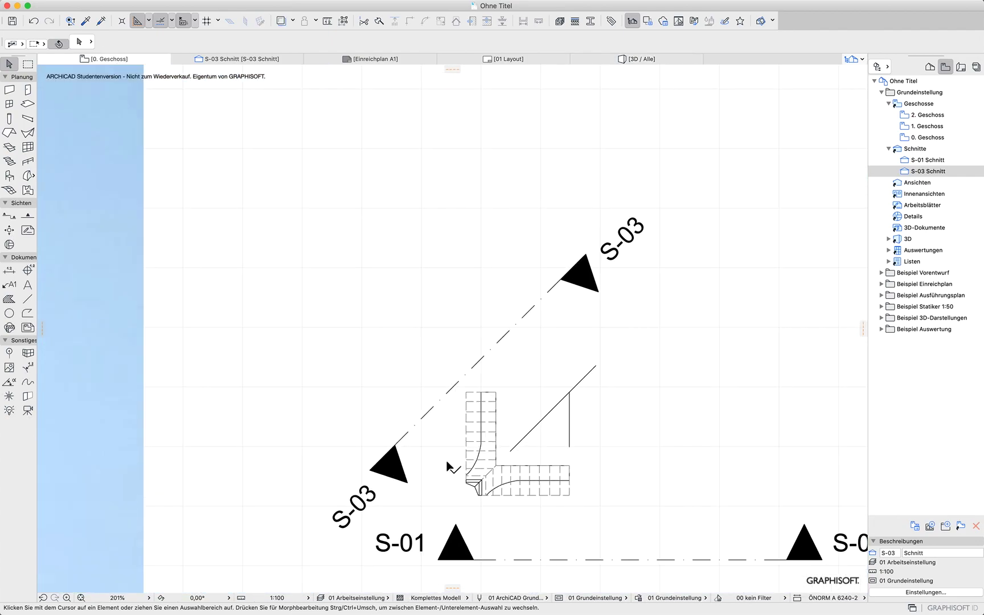
{"action": "left_click_drag", "start_coordinate": [469, 518], "coordinate": [470, 515]}
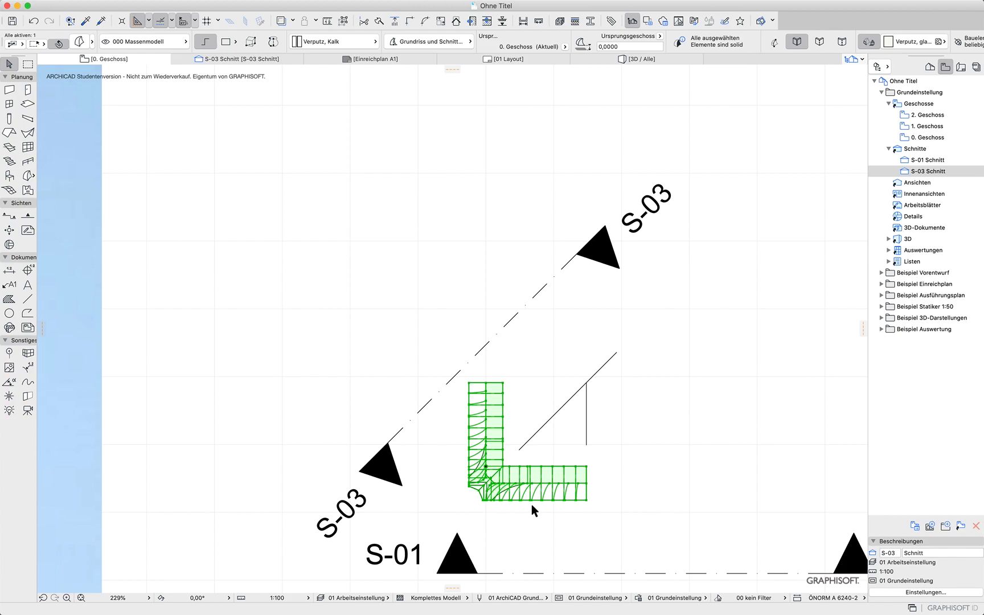
{"action": "key", "text": "super+alt+m"}
{"action": "scroll", "coordinate": [552, 433], "scroll_direction": "up", "scroll_amount": 2}
{"action": "left_click", "coordinate": [587, 383]}
{"action": "left_click", "coordinate": [517, 367]}
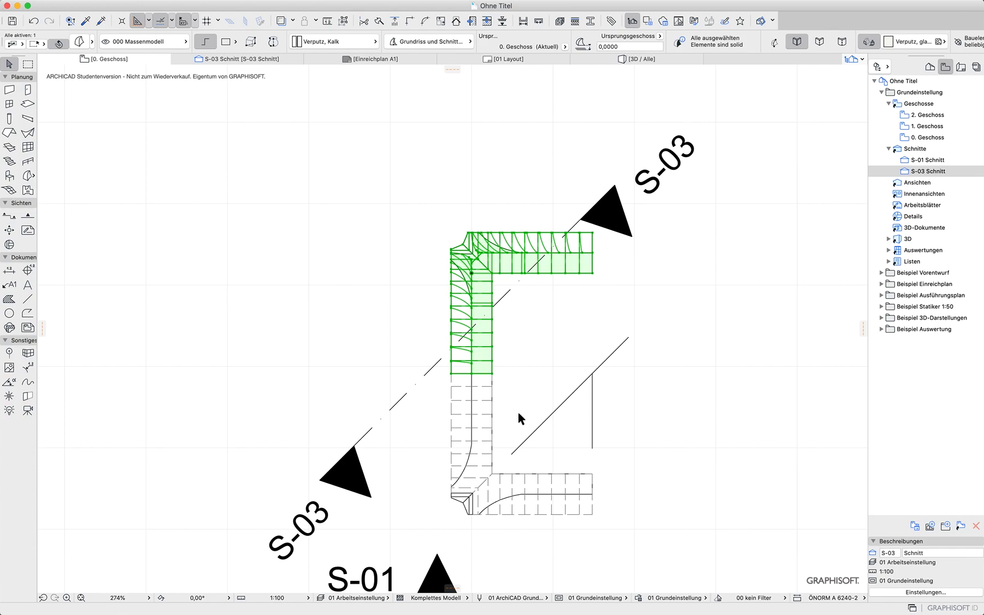
Select both arch morphs and mirror copies about a vertical axis to close the square of arches
{"action": "left_click", "coordinate": [480, 417], "text": "shift"}
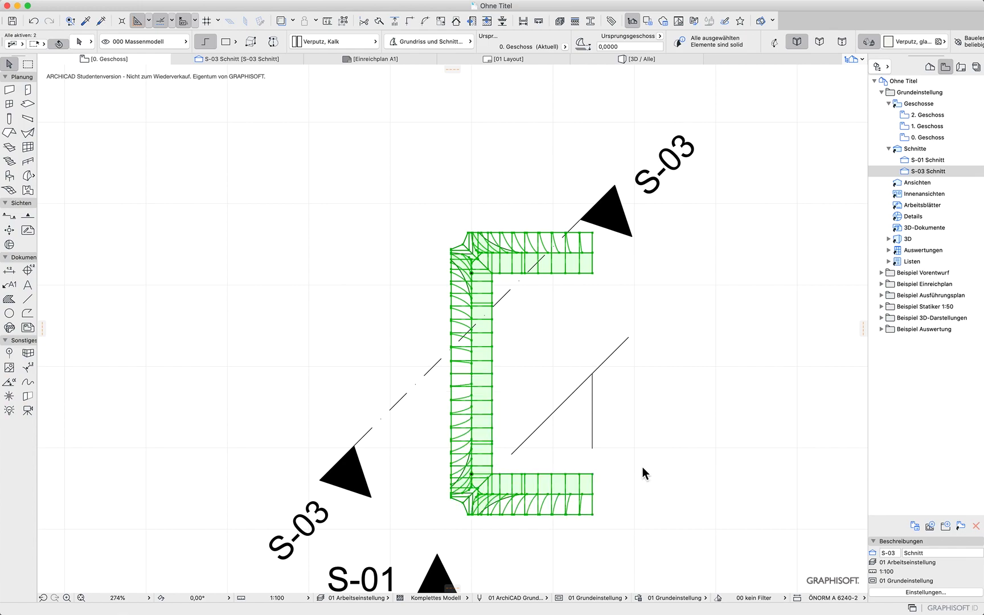
{"action": "key", "text": "super+alt+m"}
{"action": "left_click", "coordinate": [597, 403]}
{"action": "left_click", "coordinate": [592, 427]}
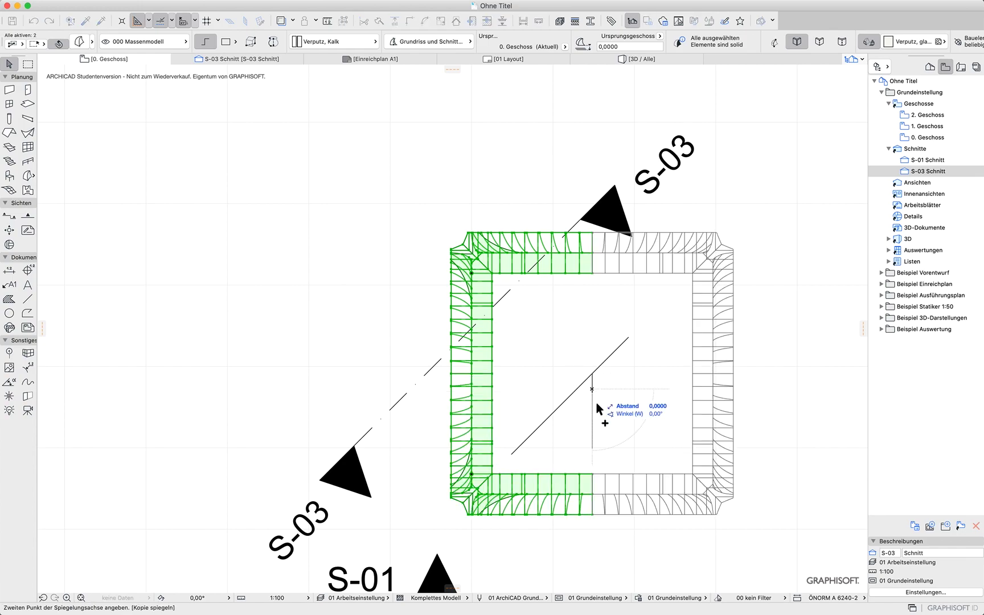
{"action": "left_click", "coordinate": [777, 352]}
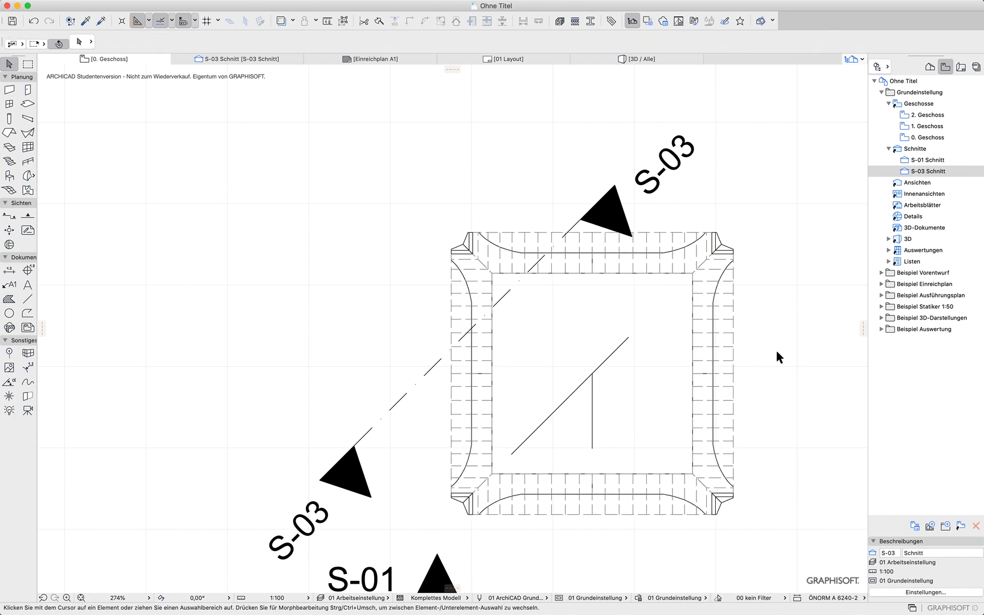
Create a rotated dome shell centred on the diagonal crossing point with a radius of about 2.3 m to the arch corner
{"action": "key", "text": "F3"}
{"action": "middle_click_drag", "start_coordinate": [662, 388], "coordinate": [279, 331], "text": "shift"}
{"action": "middle_click_drag", "start_coordinate": [797, 408], "coordinate": [786, 385], "text": "shift"}
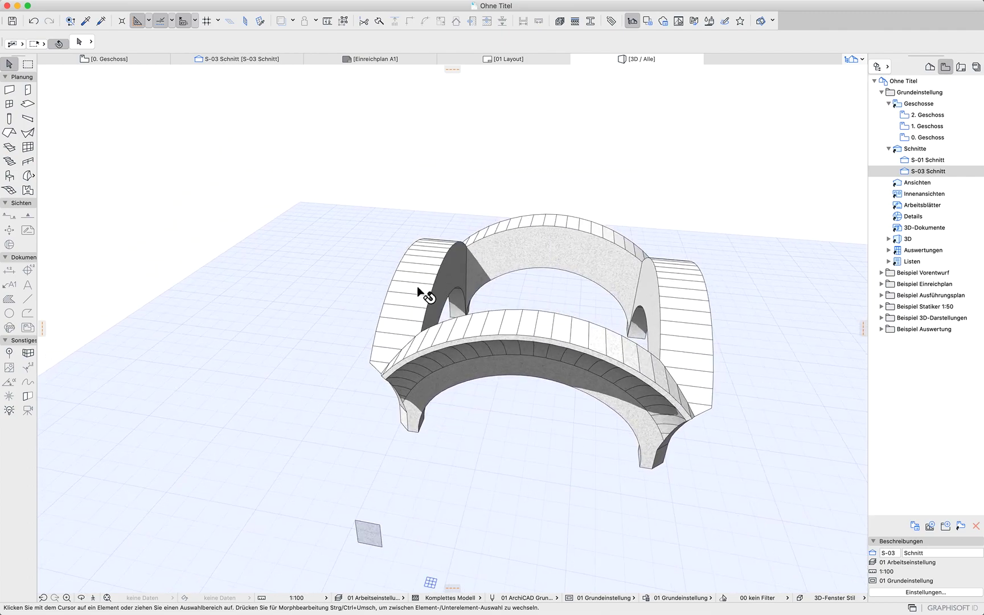
{"action": "left_click", "coordinate": [126, 62]}
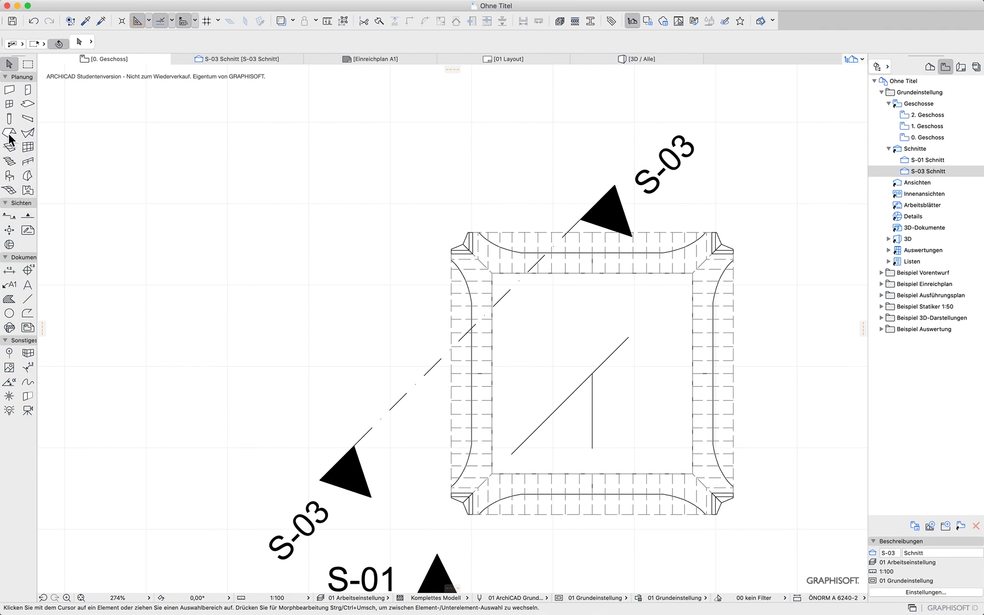
{"action": "left_click", "coordinate": [29, 134]}
{"action": "left_click", "coordinate": [228, 42]}
{"action": "left_click", "coordinate": [593, 374]}
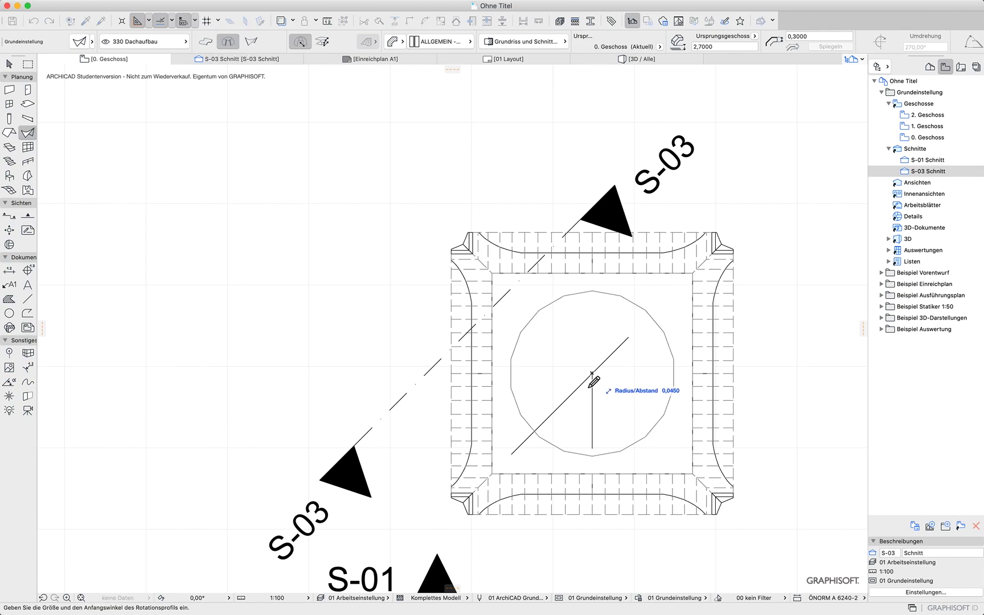
{"action": "left_click", "coordinate": [463, 505]}
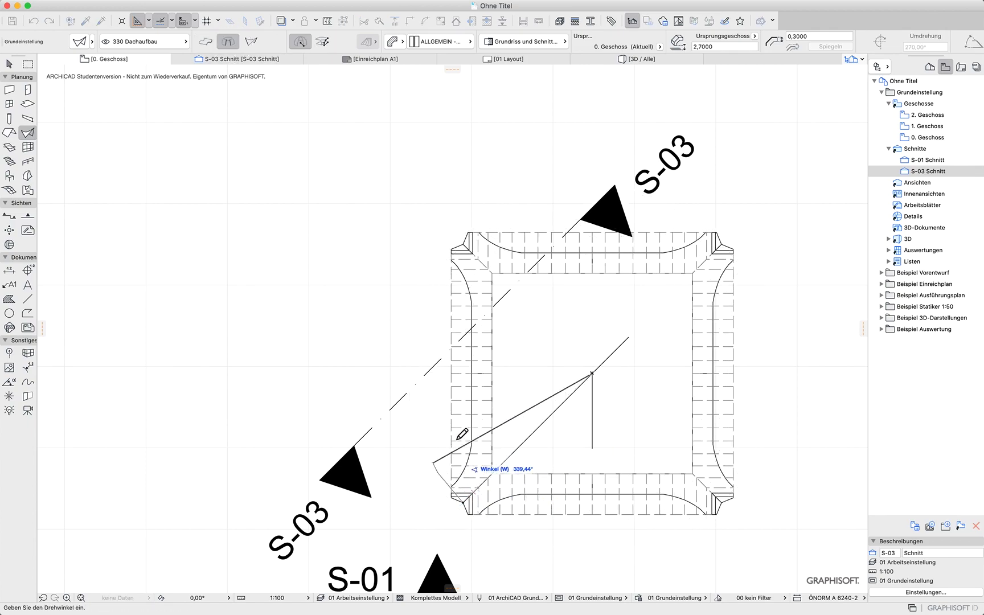
{"action": "left_click", "coordinate": [467, 506]}
In 3D, move the dome shell up from its base edge so it sits on top of the arches
{"action": "key", "text": "F3"}
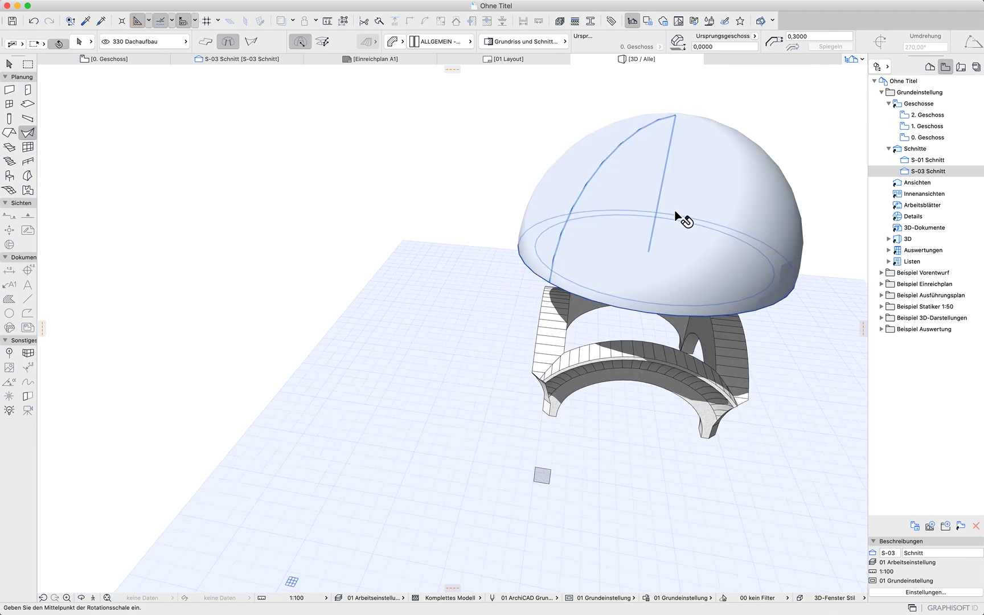
{"action": "left_click", "coordinate": [682, 217], "text": "shift"}
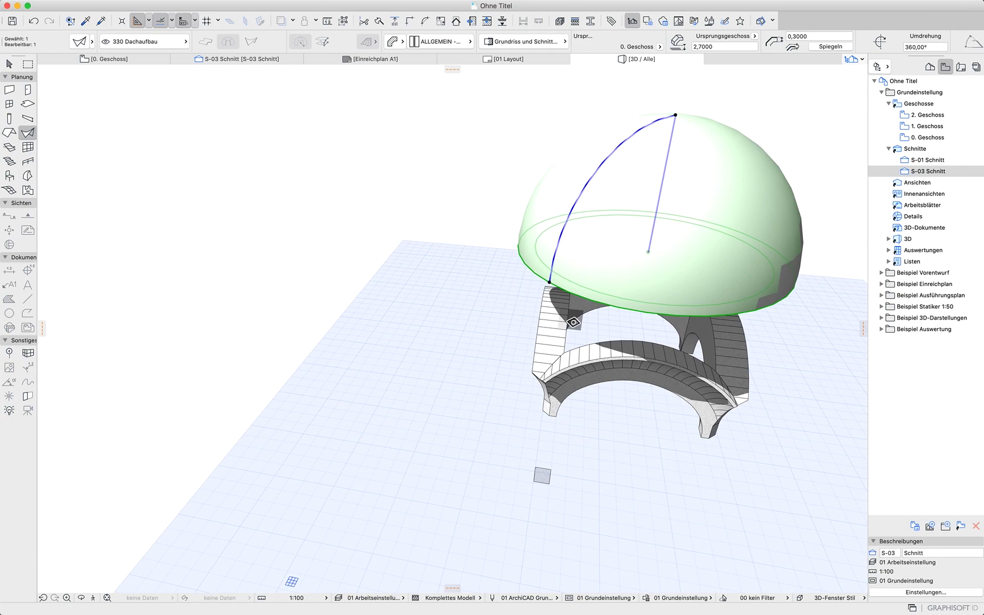
{"action": "key", "text": "super+d"}
{"action": "middle_click_drag", "start_coordinate": [585, 372], "coordinate": [573, 269], "text": "shift"}
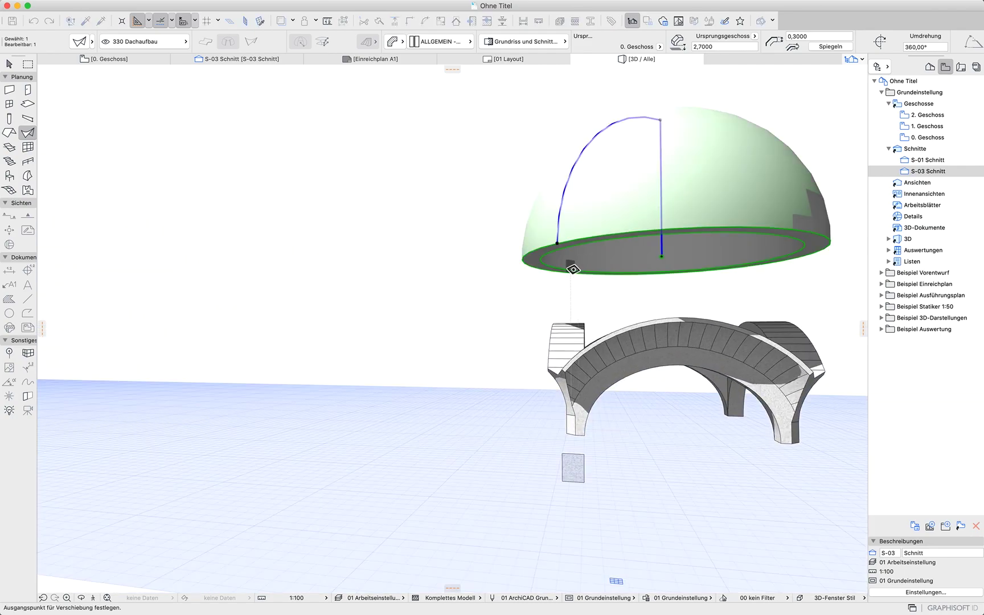
{"action": "left_click", "coordinate": [559, 245]}
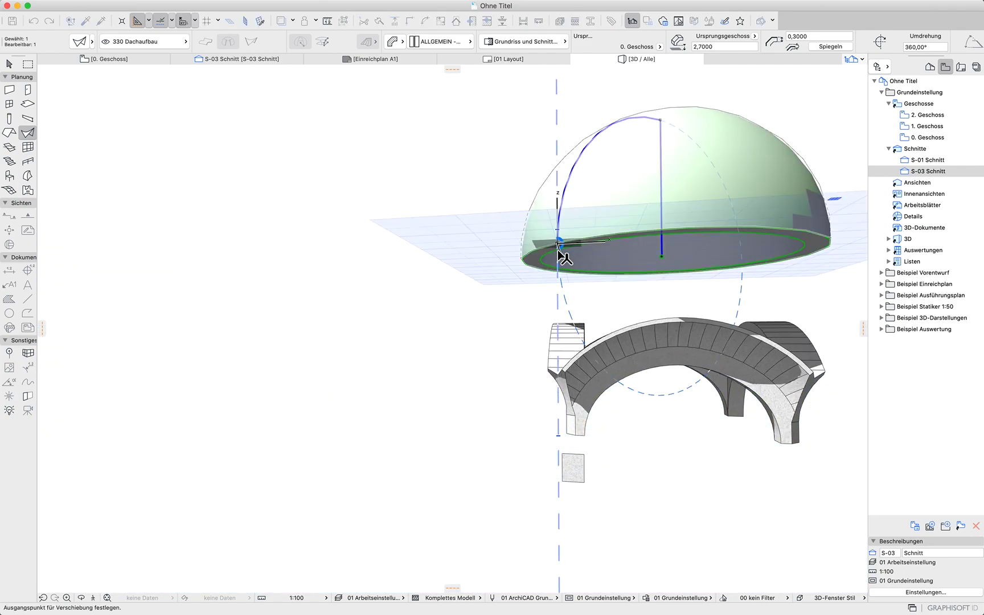
{"action": "left_click", "coordinate": [559, 379]}
Edit the dome profile's top node, setting a new distortion angle for the shell
{"action": "middle_click_drag", "start_coordinate": [837, 457], "coordinate": [784, 503], "text": "shift"}
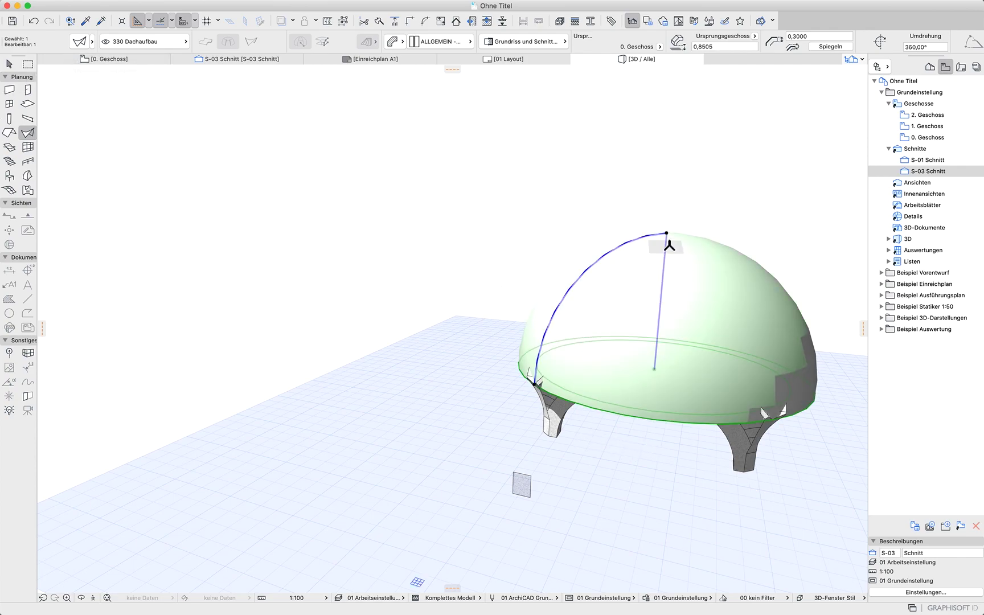
{"action": "left_click", "coordinate": [667, 233]}
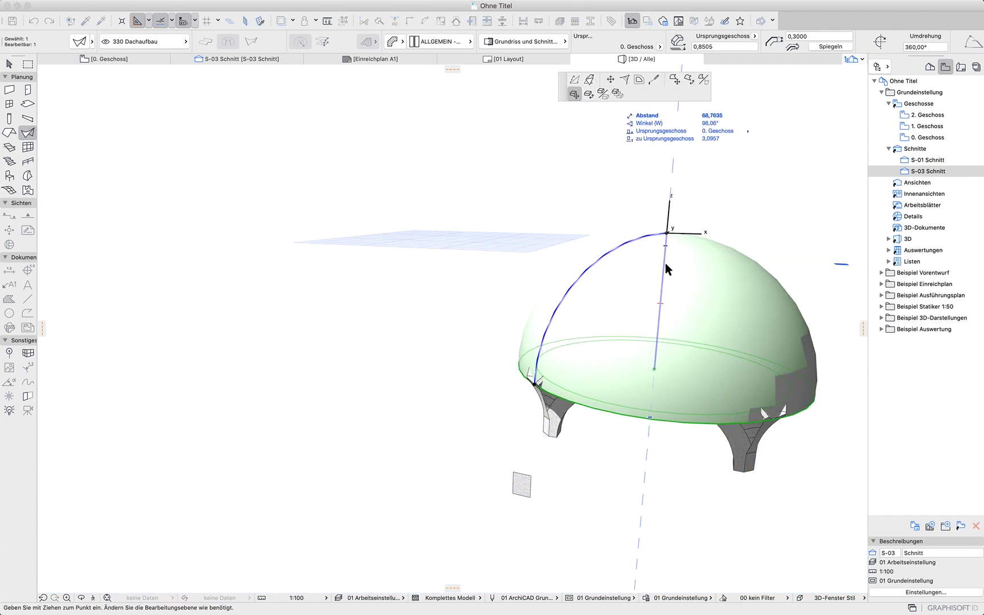
{"action": "middle_click_drag", "start_coordinate": [666, 268], "coordinate": [593, 370], "text": "shift"}
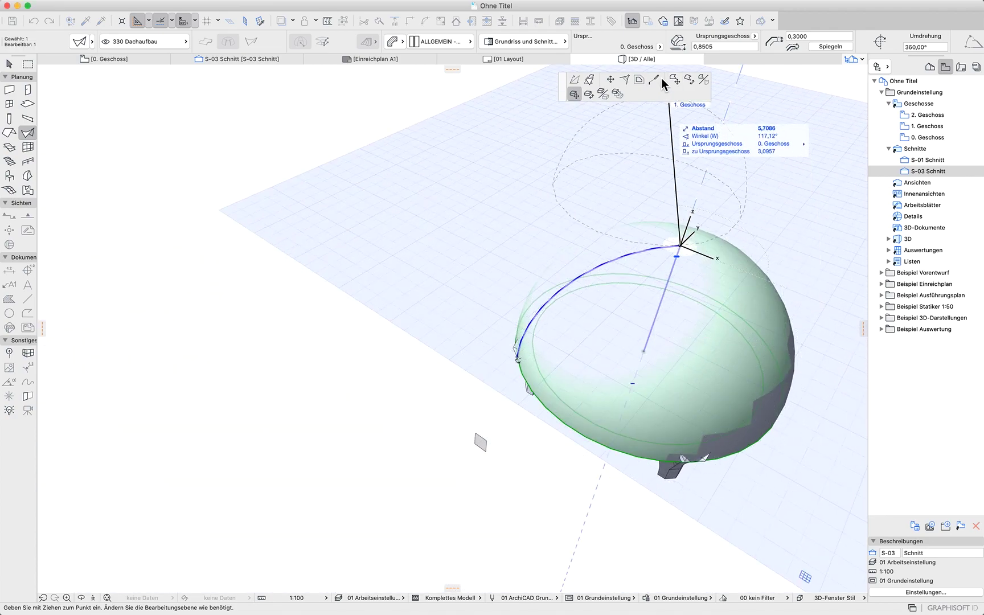
{"action": "left_click", "coordinate": [595, 86]}
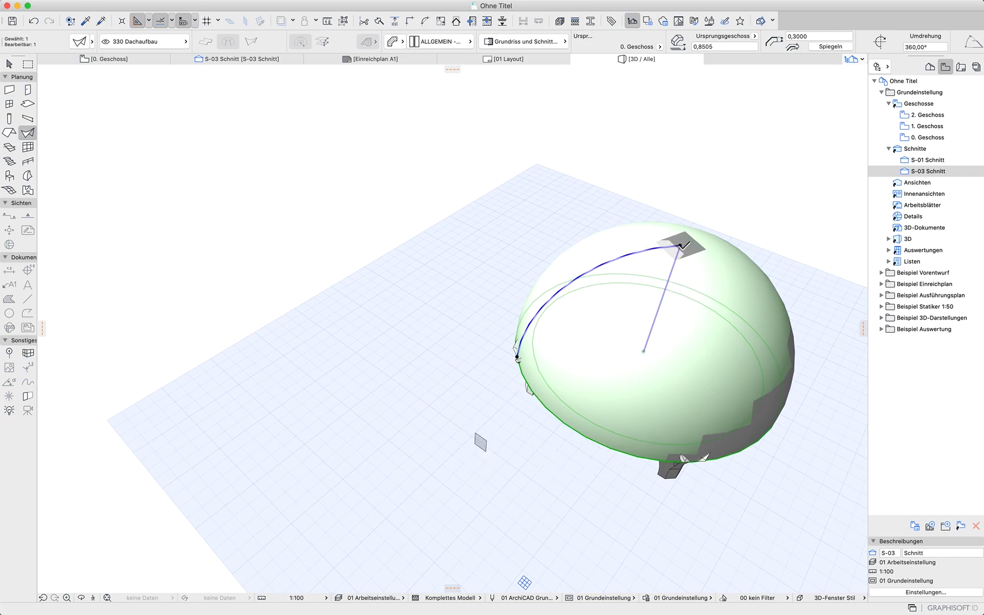
{"action": "left_click", "coordinate": [682, 249]}
{"action": "left_click", "coordinate": [574, 79]}
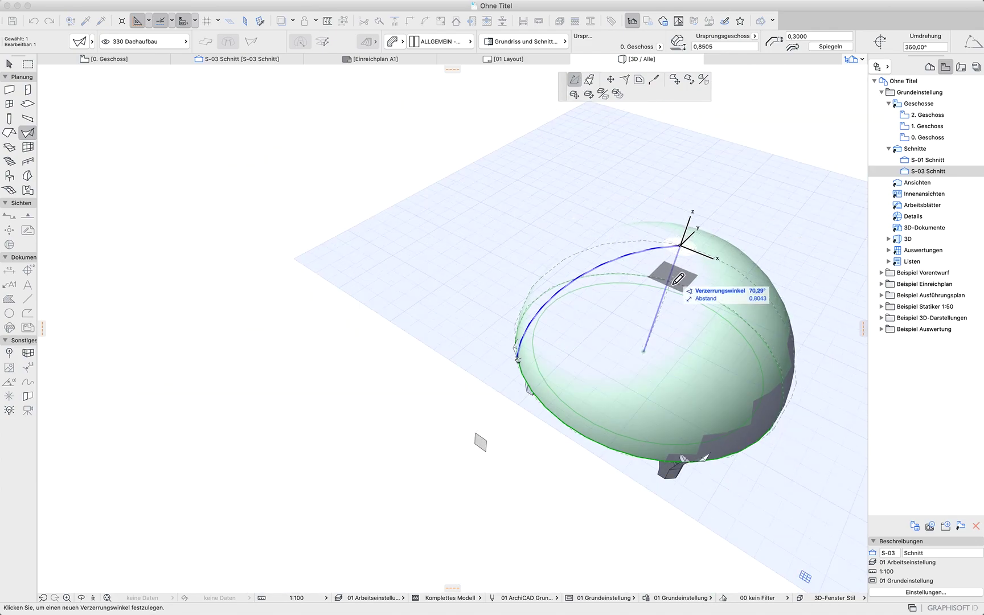
{"action": "middle_click_drag", "start_coordinate": [667, 302], "coordinate": [708, 57], "text": "shift"}
{"action": "middle_click_drag", "start_coordinate": [694, 426], "coordinate": [616, 316], "text": "shift"}
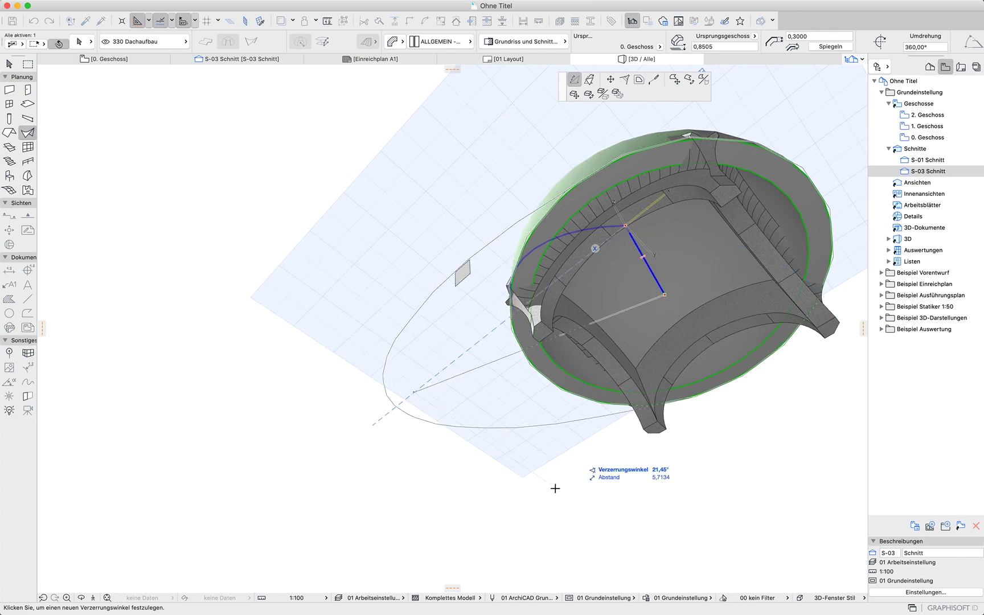
{"action": "left_click", "coordinate": [605, 463]}
{"action": "scroll", "coordinate": [605, 463], "scroll_direction": "down", "scroll_amount": 5}
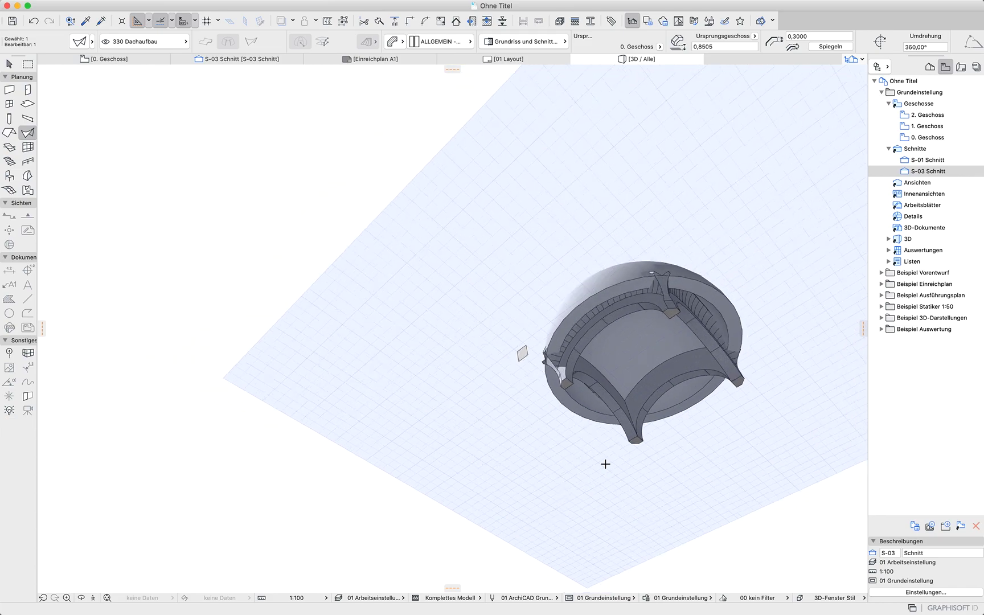
{"action": "middle_click_drag", "start_coordinate": [781, 468], "coordinate": [872, 512], "text": "shift"}
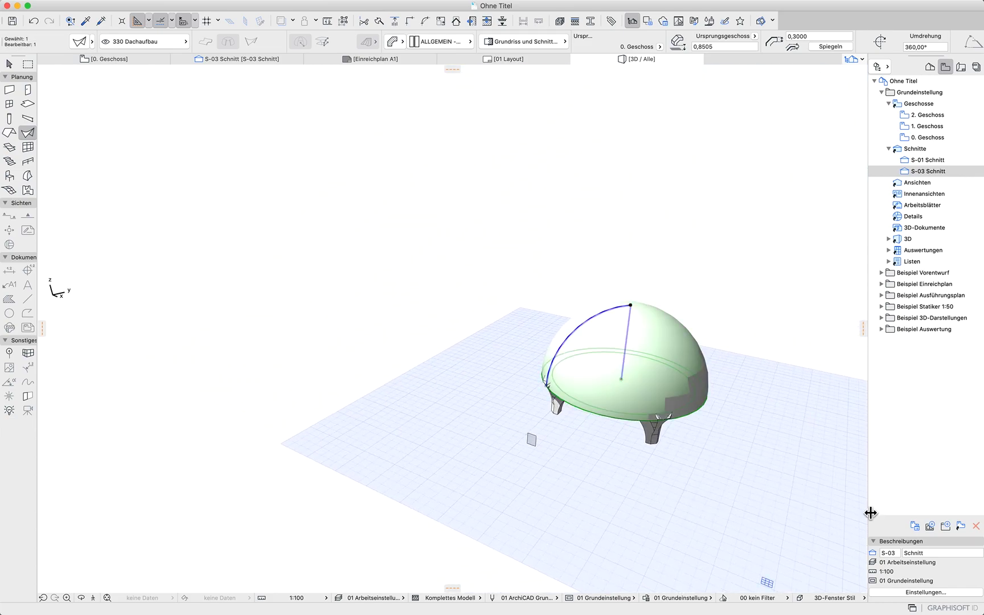
In the floor plan, select the dome shell and cut a square hole into it through the four outer corners of the arch square
{"action": "left_click", "coordinate": [117, 61]}
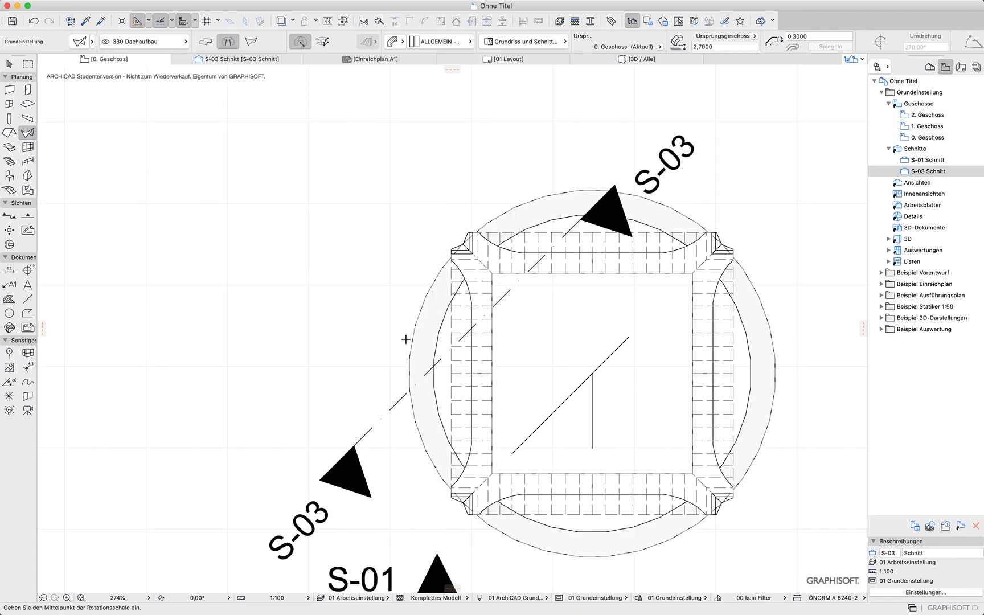
{"action": "left_click", "coordinate": [9, 64]}
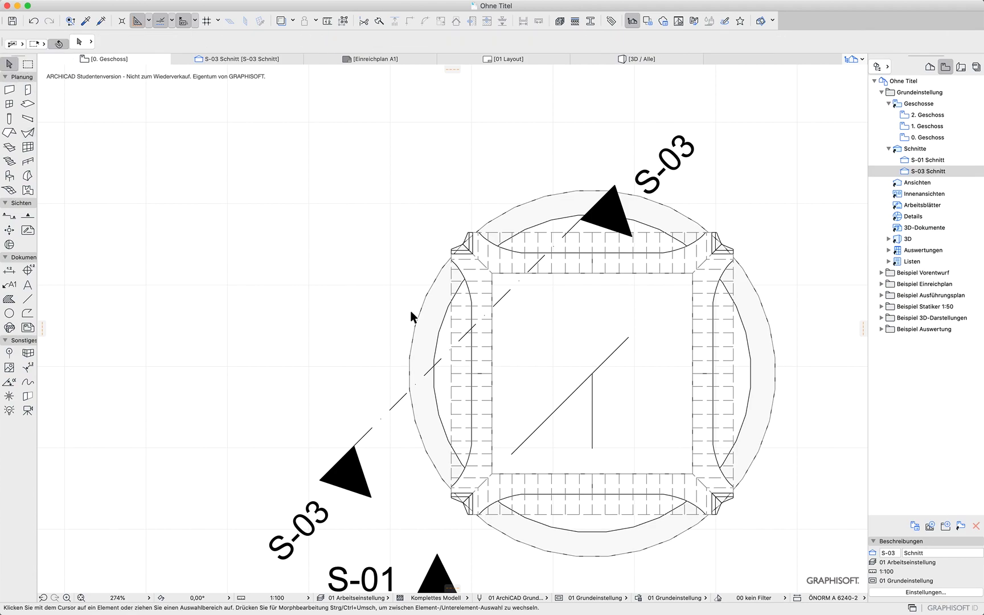
{"action": "left_click", "coordinate": [423, 322]}
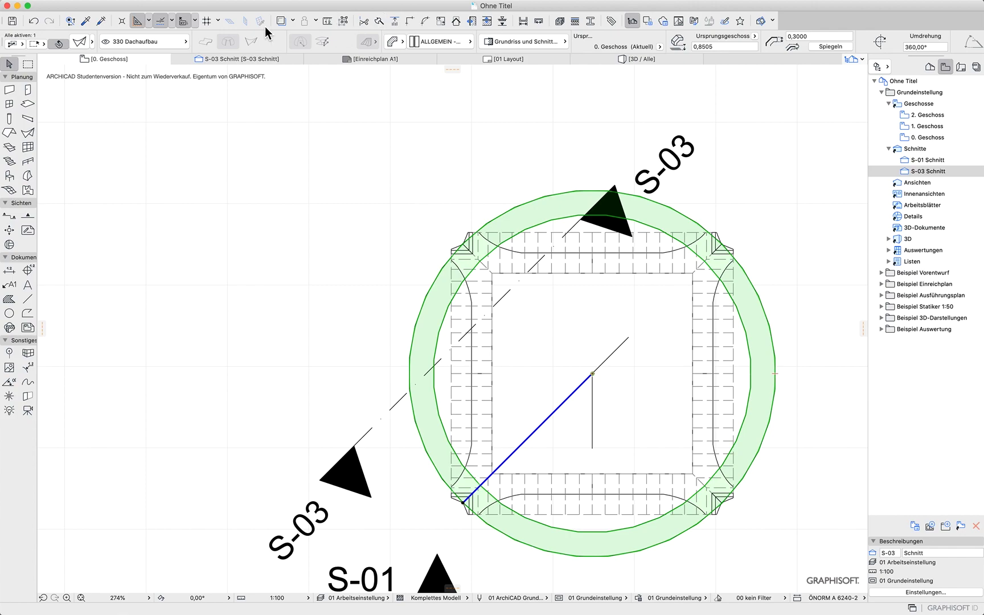
{"action": "left_click", "coordinate": [212, 8]}
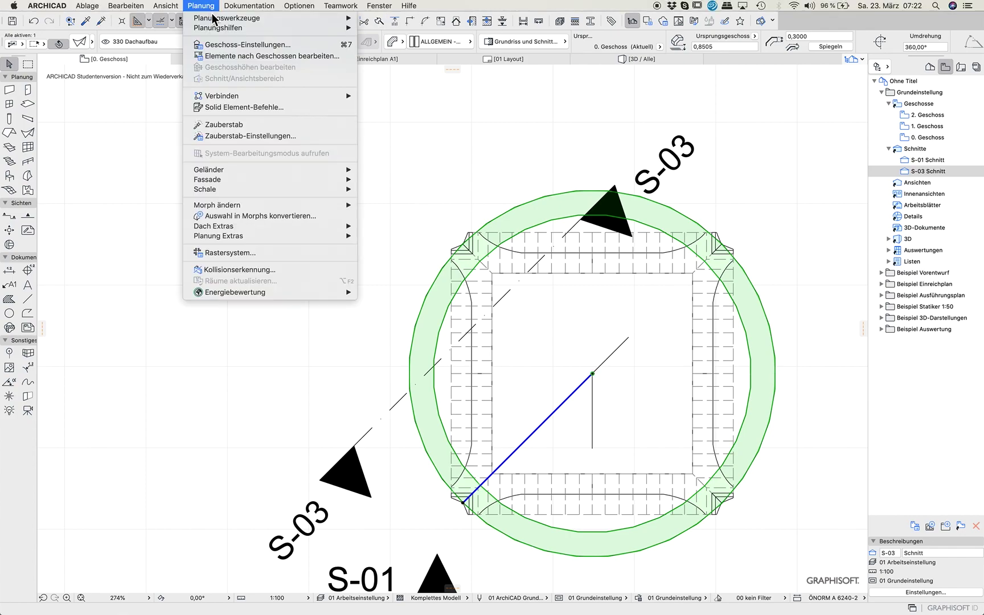
{"action": "mouse_move", "coordinate": [258, 196]}
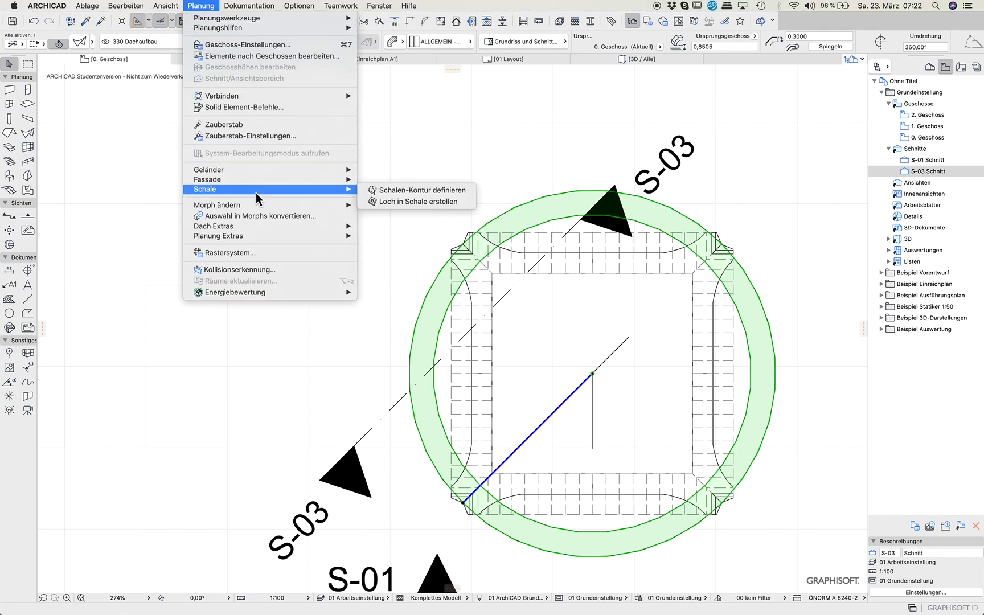
{"action": "left_click", "coordinate": [448, 198]}
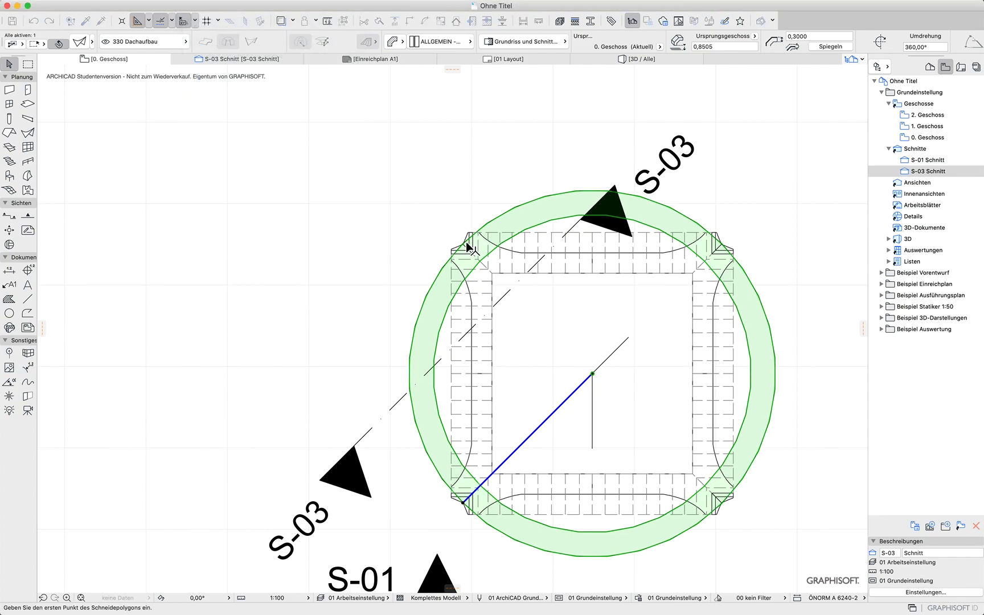
{"action": "left_click", "coordinate": [465, 245]}
{"action": "left_click", "coordinate": [721, 244]}
{"action": "left_click", "coordinate": [722, 502]}
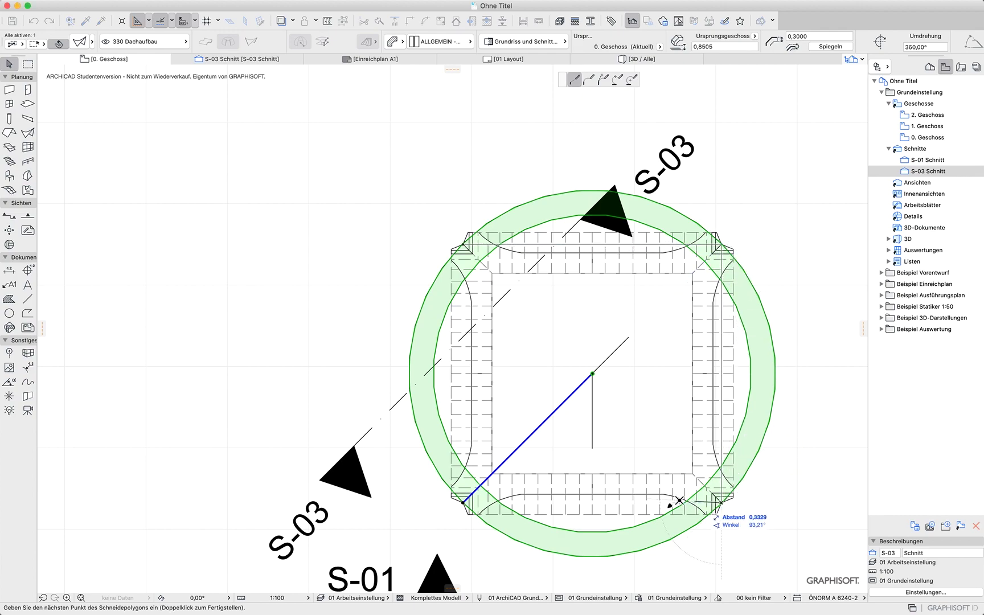
{"action": "left_click", "coordinate": [463, 502]}
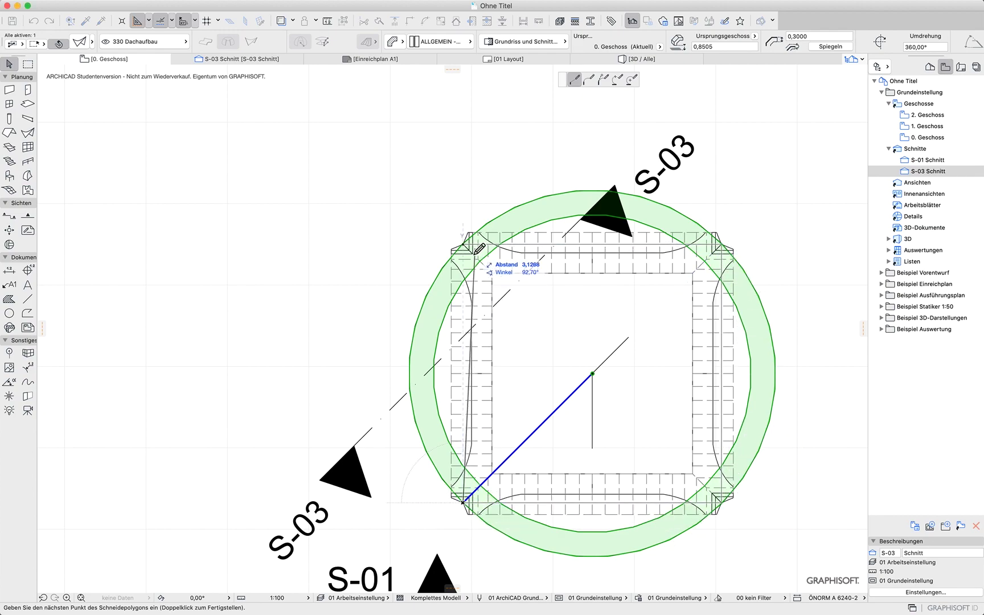
{"action": "left_click", "coordinate": [464, 245]}
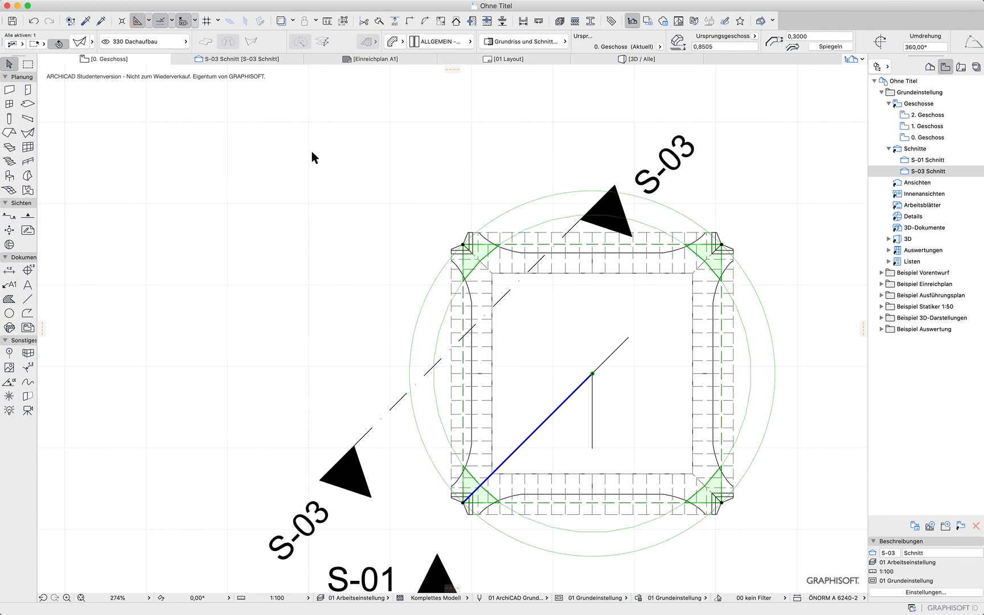
In 3D, select the dome shell and set its thickness to 0.1 m in the shell settings
{"action": "key", "text": "F5"}
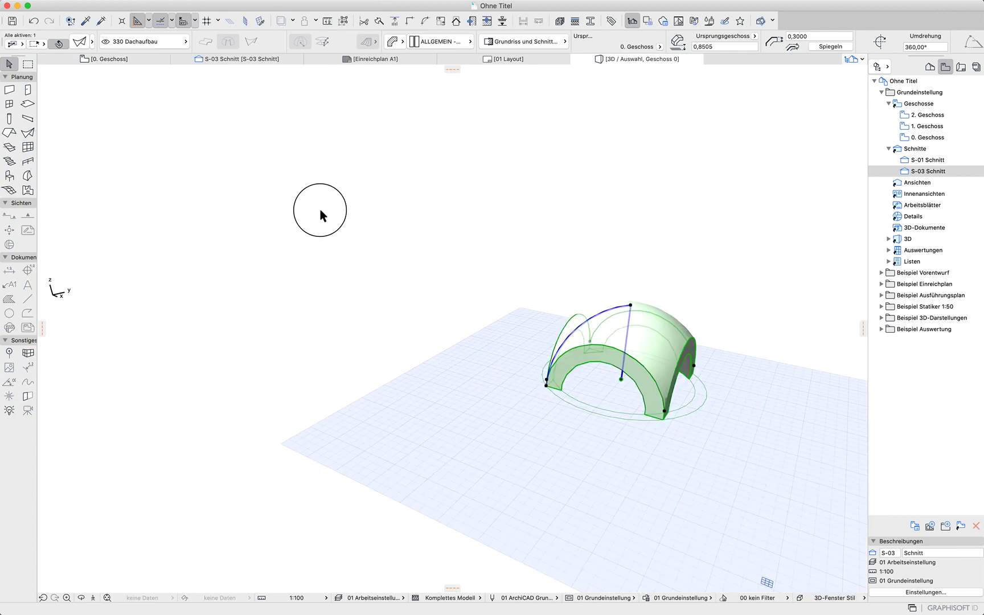
{"action": "left_click", "coordinate": [320, 210]}
{"action": "key", "text": "F5"}
{"action": "middle_click_drag", "start_coordinate": [533, 380], "coordinate": [714, 347], "text": "shift"}
{"action": "left_click", "coordinate": [612, 354]}
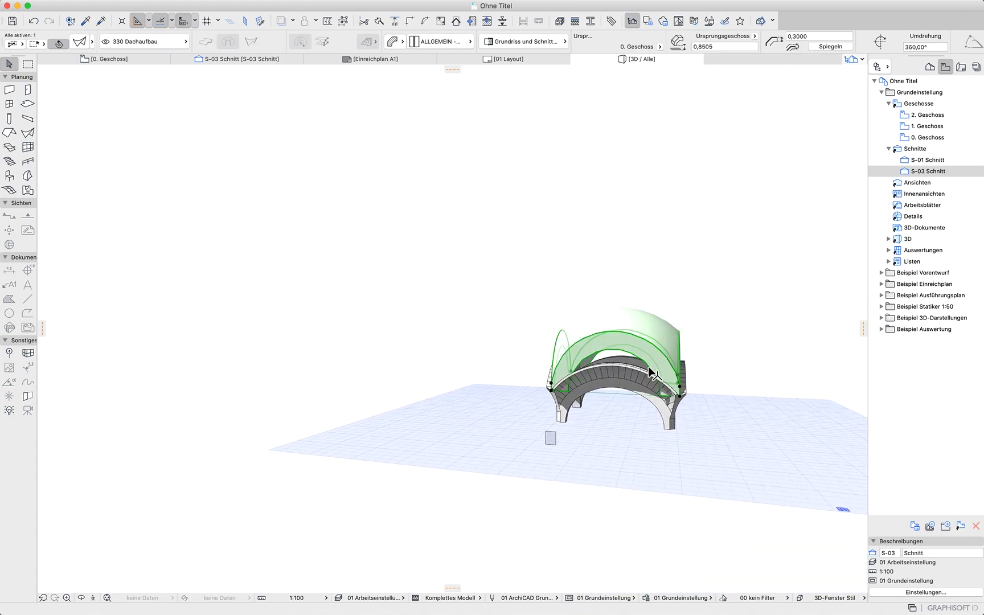
{"action": "middle_click_drag", "start_coordinate": [773, 417], "coordinate": [579, 442], "text": "shift"}
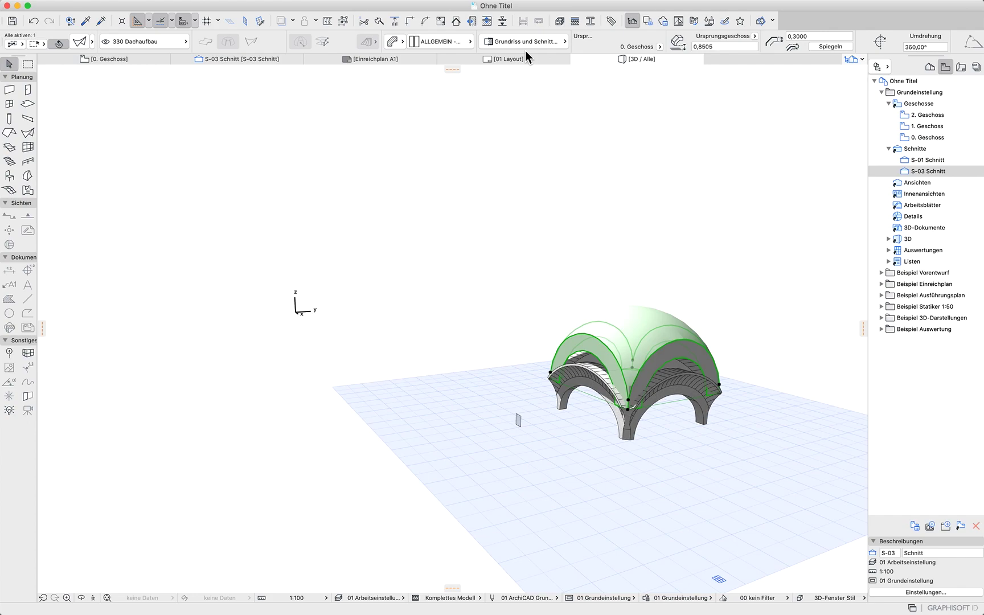
{"action": "left_click", "coordinate": [74, 43]}
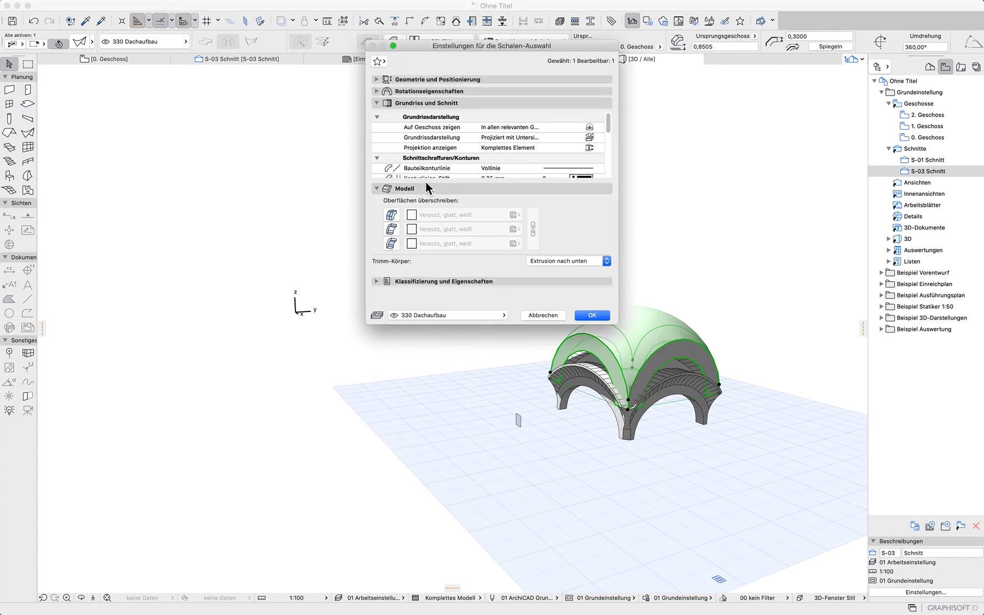
{"action": "left_click", "coordinate": [378, 79]}
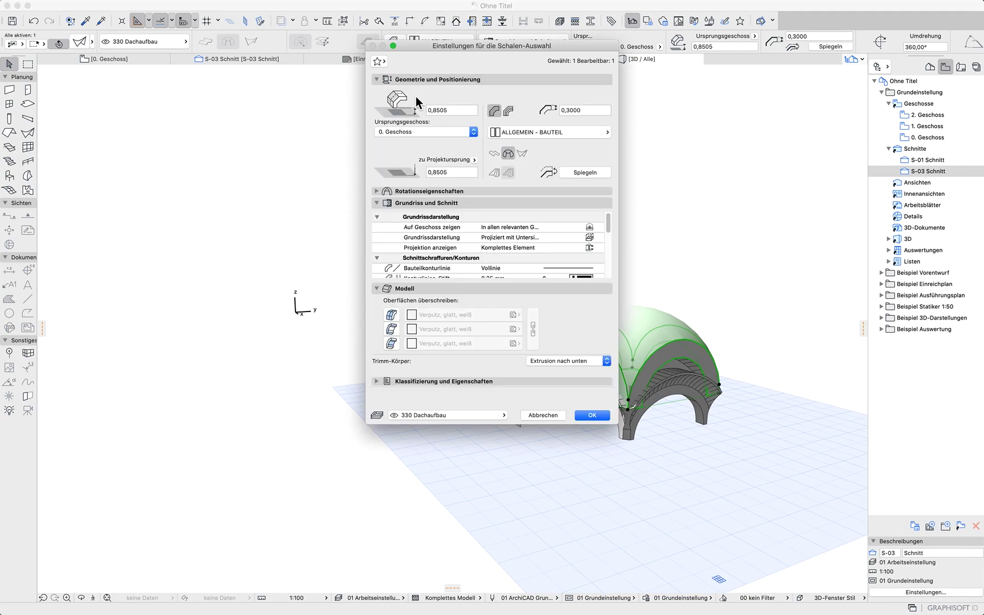
{"action": "left_click", "coordinate": [573, 113]}
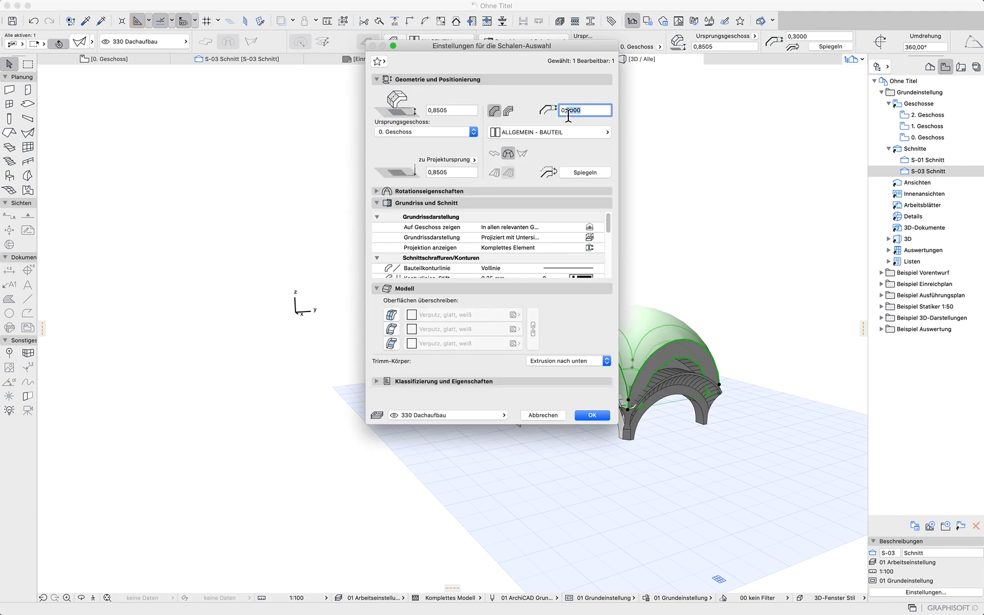
{"action": "key", "text": "Return"}
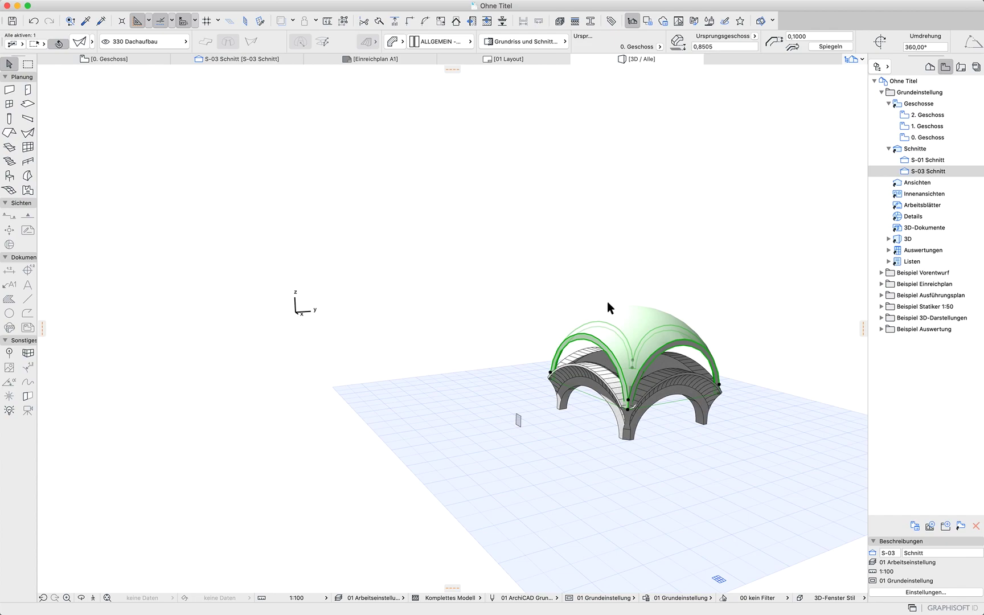
Try reshaping the dome by changing the top node's distortion angle and the profile arc's curvature
{"action": "scroll", "coordinate": [617, 301], "scroll_direction": "up", "scroll_amount": 5}
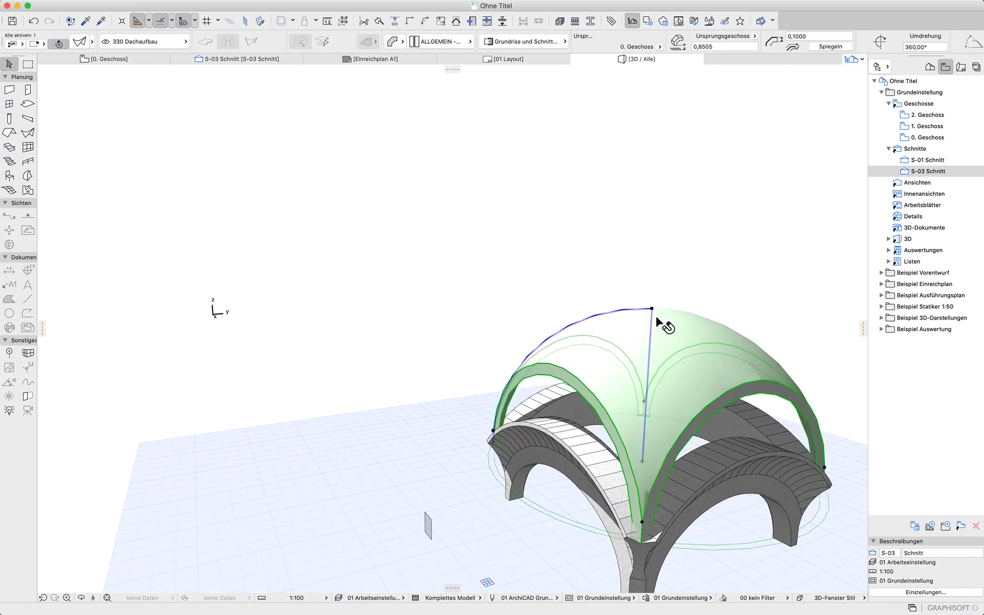
{"action": "left_click", "coordinate": [639, 309]}
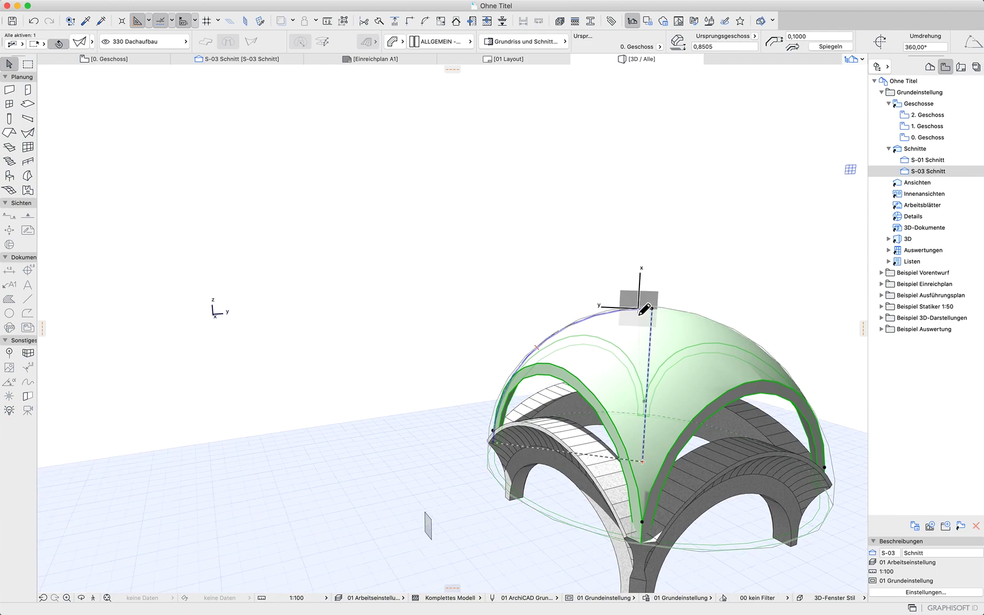
{"action": "left_click", "coordinate": [576, 80]}
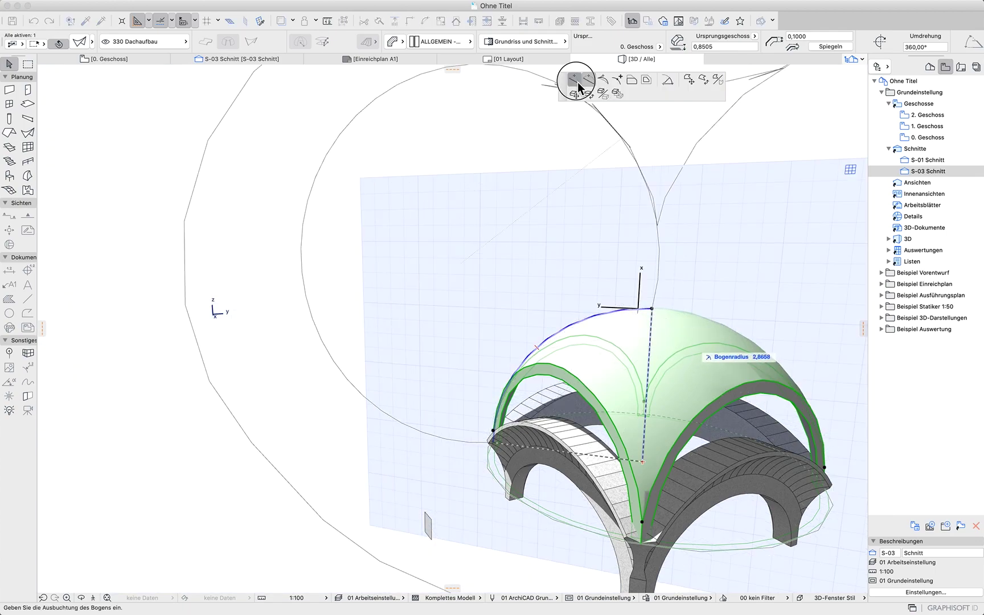
{"action": "left_click", "coordinate": [652, 310]}
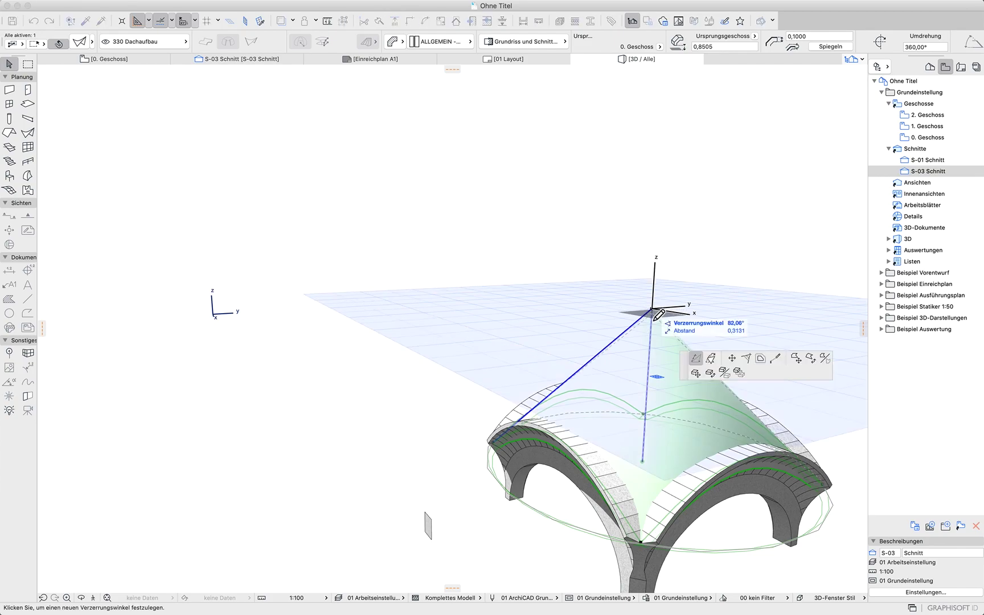
{"action": "left_click", "coordinate": [650, 362]}
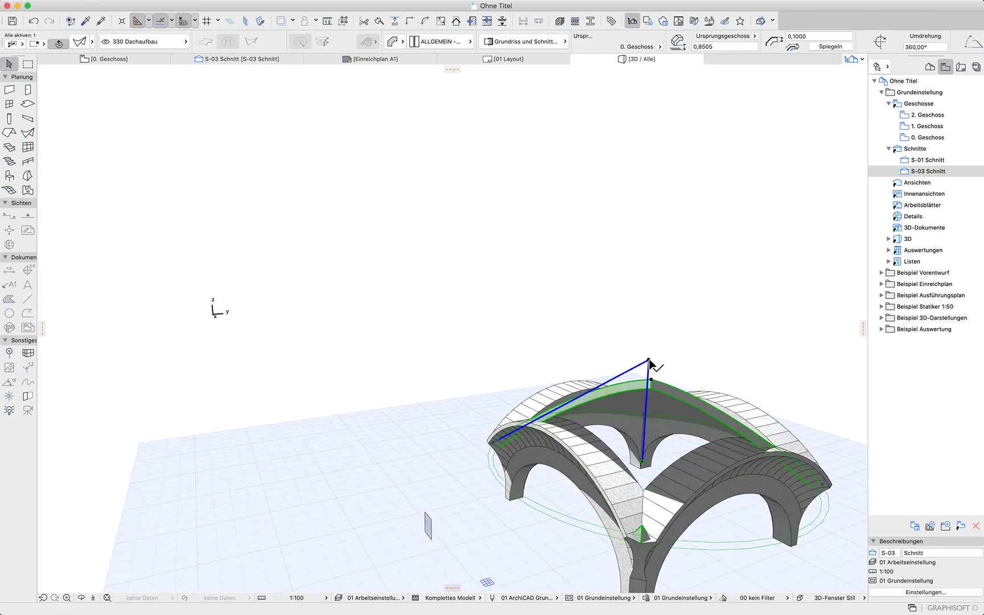
{"action": "left_click", "coordinate": [619, 376]}
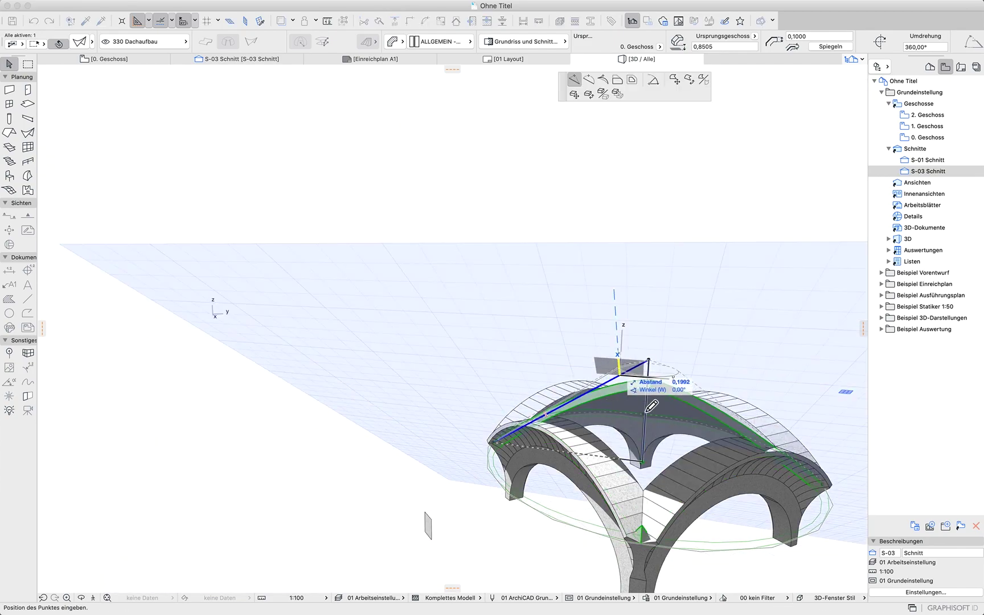
{"action": "left_click", "coordinate": [589, 81]}
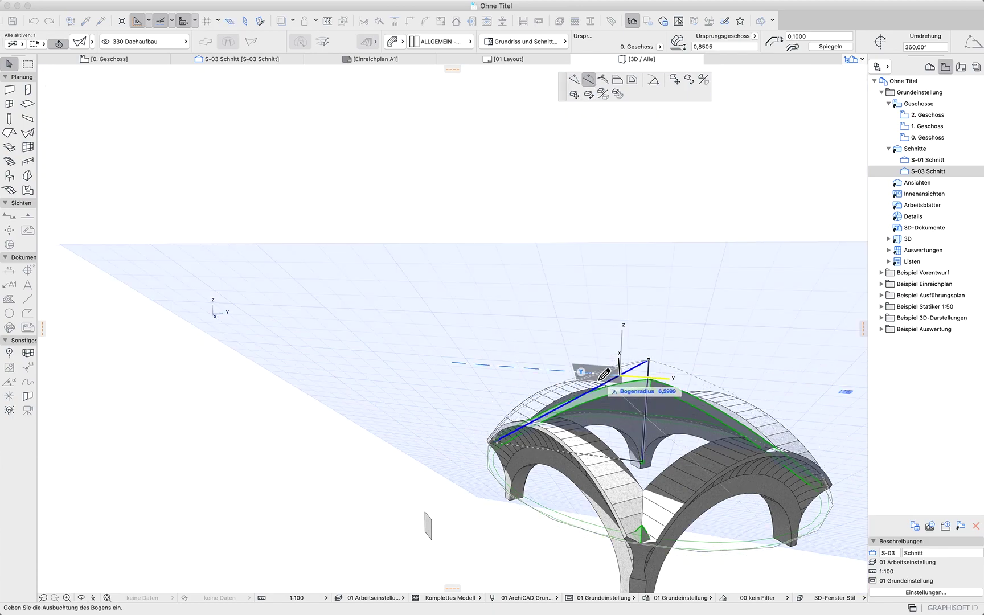
{"action": "left_click", "coordinate": [600, 381]}
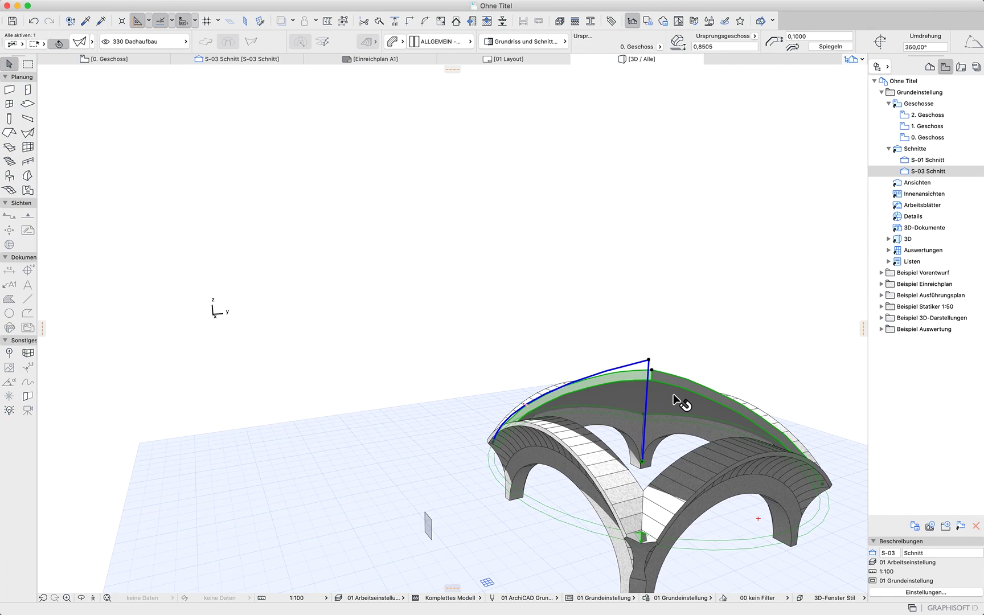
{"action": "middle_click_drag", "start_coordinate": [705, 325], "coordinate": [759, 383], "text": "shift"}
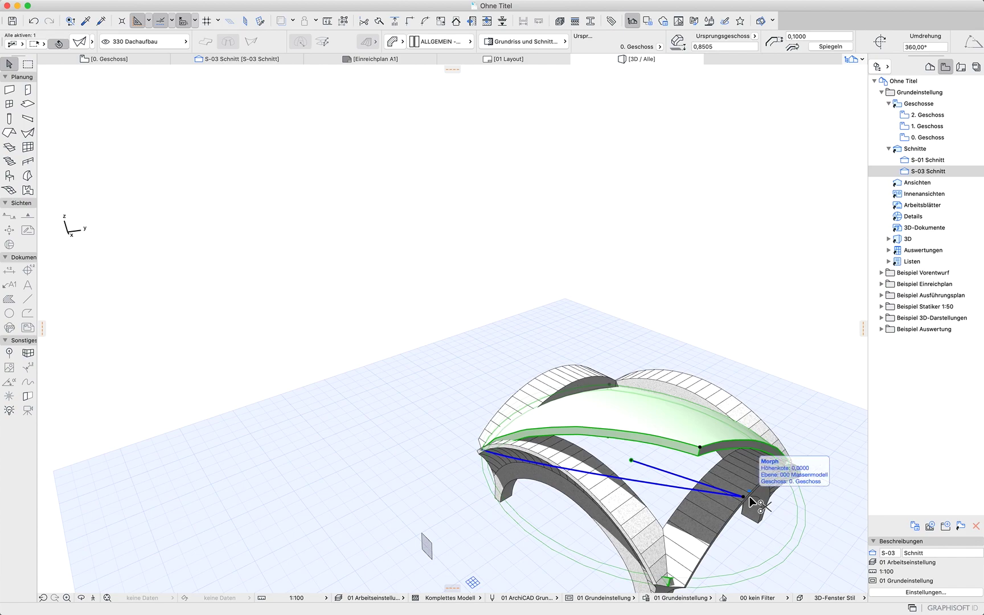
Undo the dome profile edits, stepping back one change too far and redoing it
{"action": "key", "text": "super+z"}
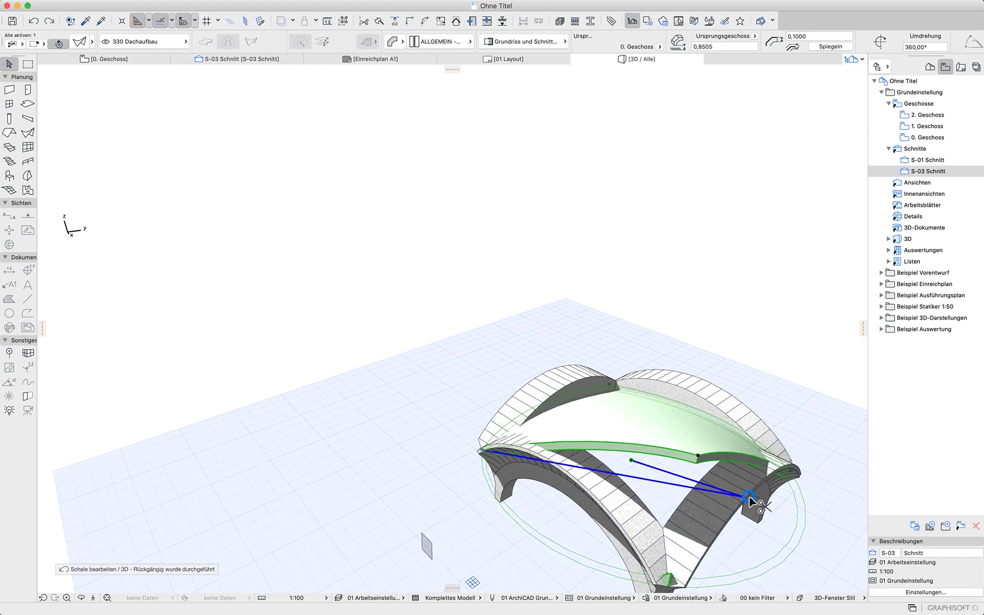
{"action": "key", "text": "super+z"}
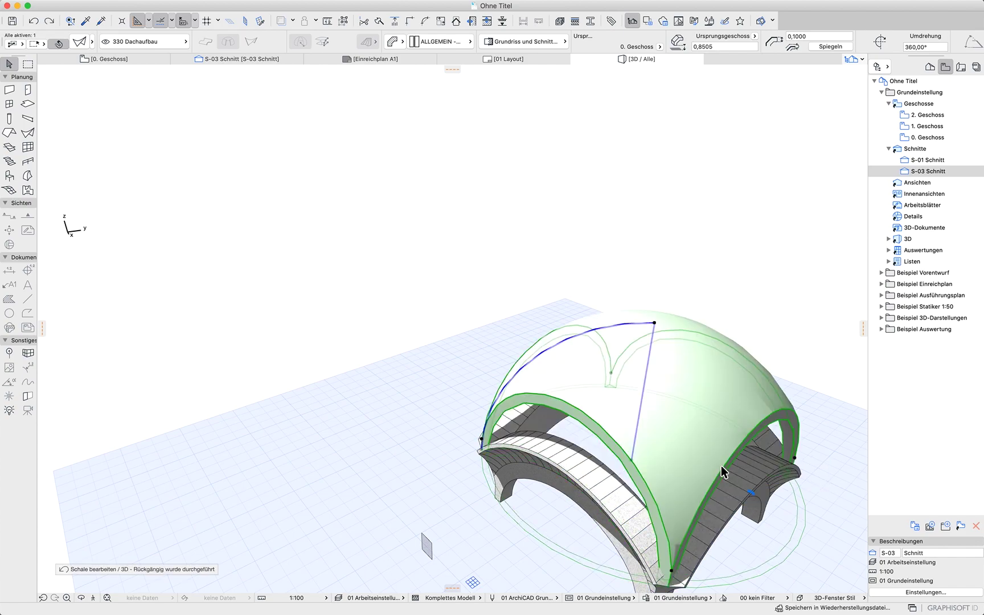
{"action": "key", "text": "super+z"}
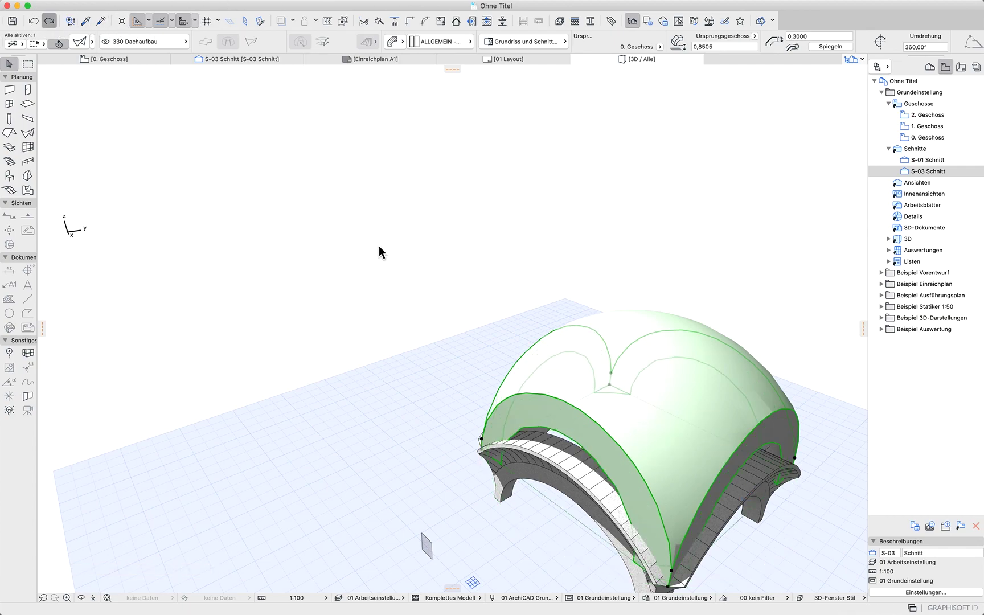
{"action": "key", "text": "super+shift+z"}
Straighten the dome's profile arc into a straight line so the shell becomes conical
{"action": "middle_click_drag", "start_coordinate": [707, 433], "coordinate": [733, 391], "text": "shift"}
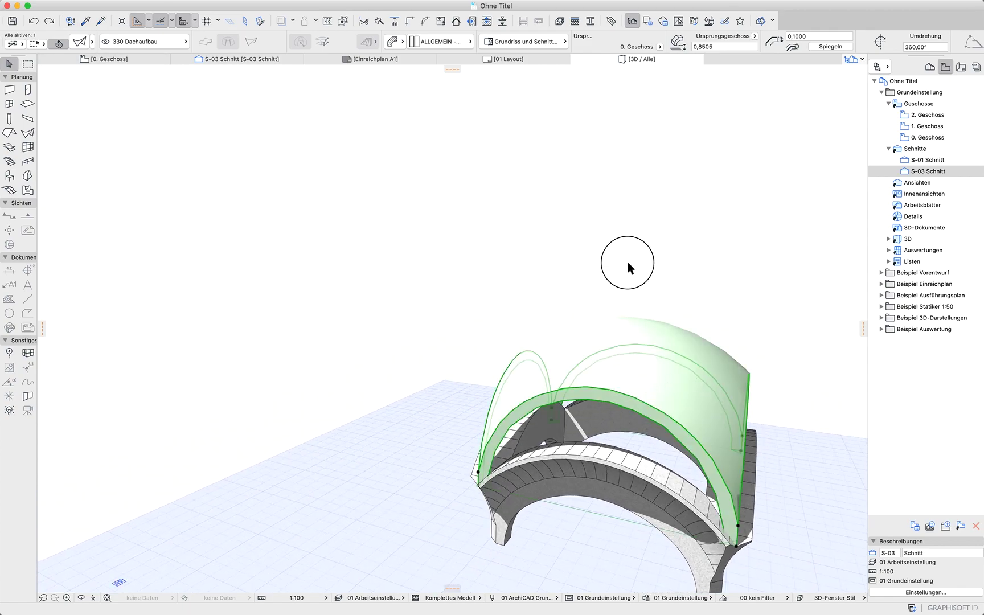
{"action": "left_click", "coordinate": [628, 319]}
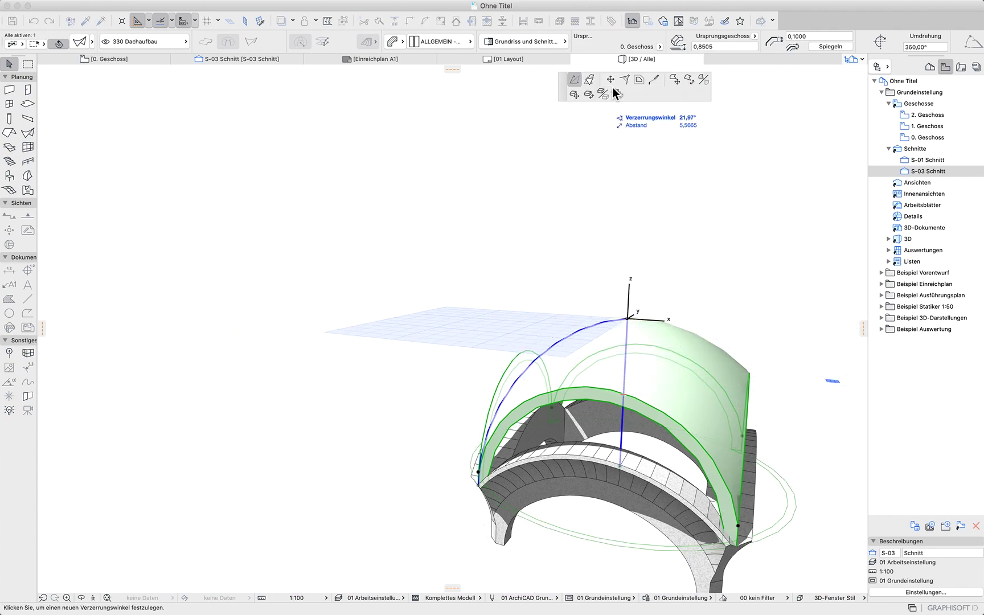
{"action": "key", "text": "Escape"}
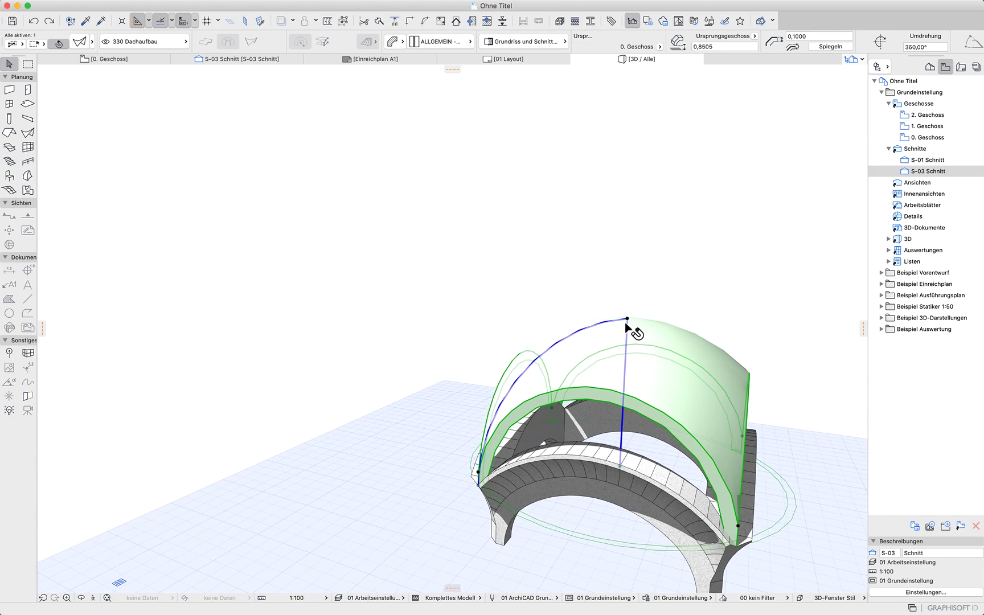
{"action": "left_click", "coordinate": [574, 336]}
{"action": "left_click", "coordinate": [595, 381]}
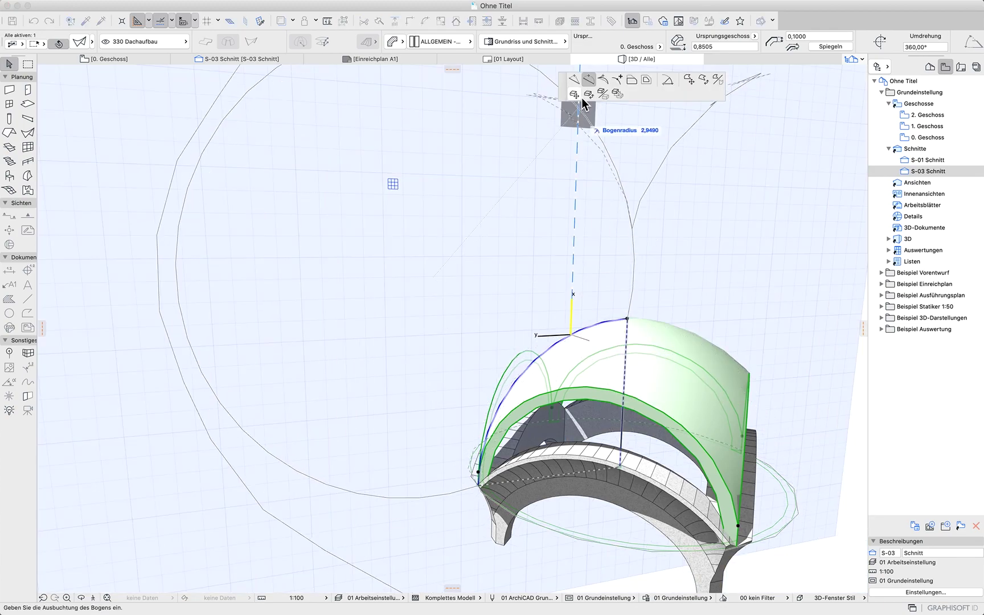
{"action": "left_click", "coordinate": [577, 86]}
{"action": "middle_click_drag", "start_coordinate": [662, 529], "coordinate": [628, 499], "text": "shift"}
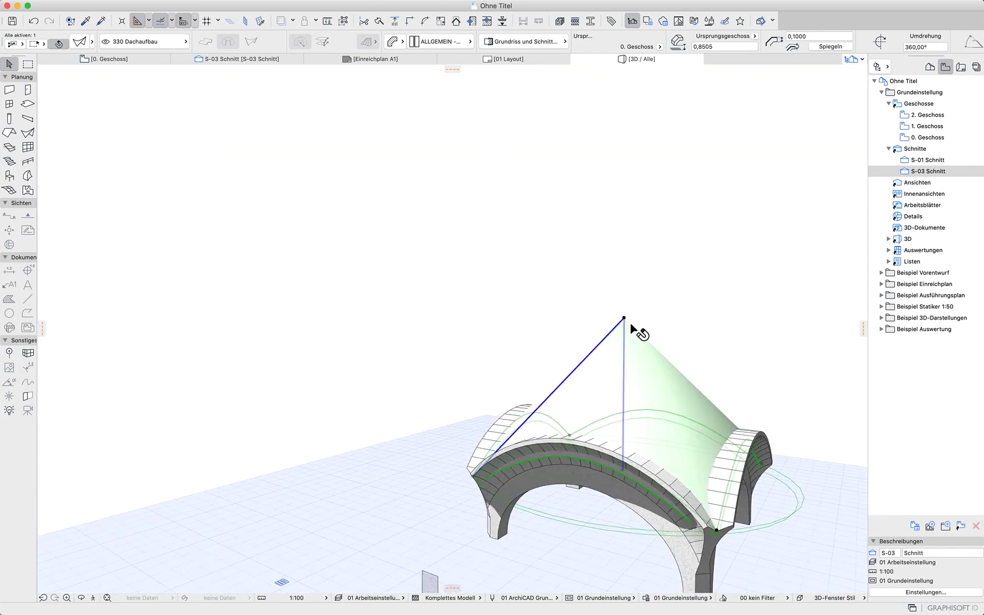
Set the profile's top node distortion angle to 90°
{"action": "left_click", "coordinate": [624, 321]}
{"action": "left_click", "coordinate": [660, 367]}
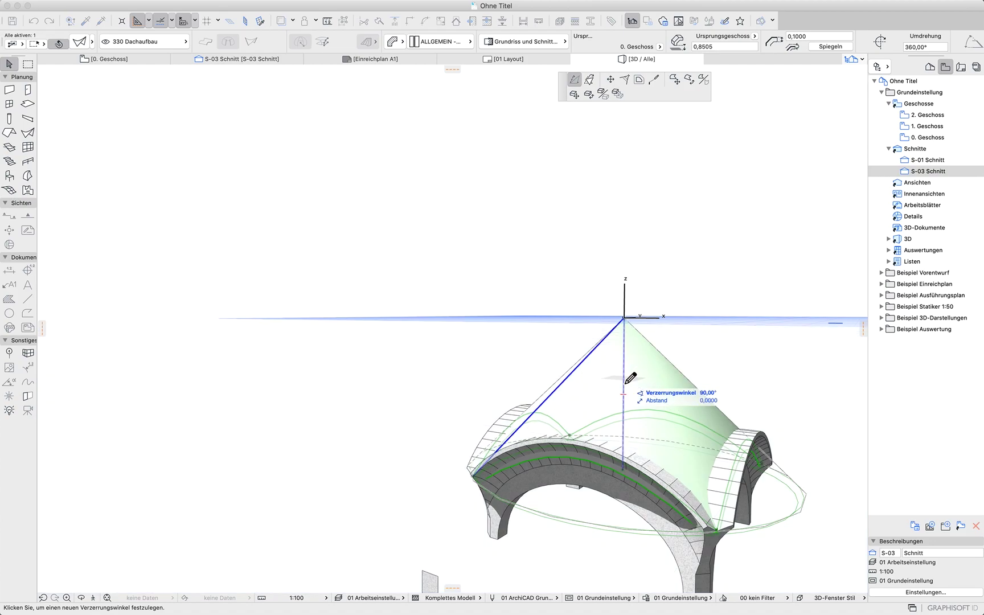
{"action": "left_click", "coordinate": [630, 382]}
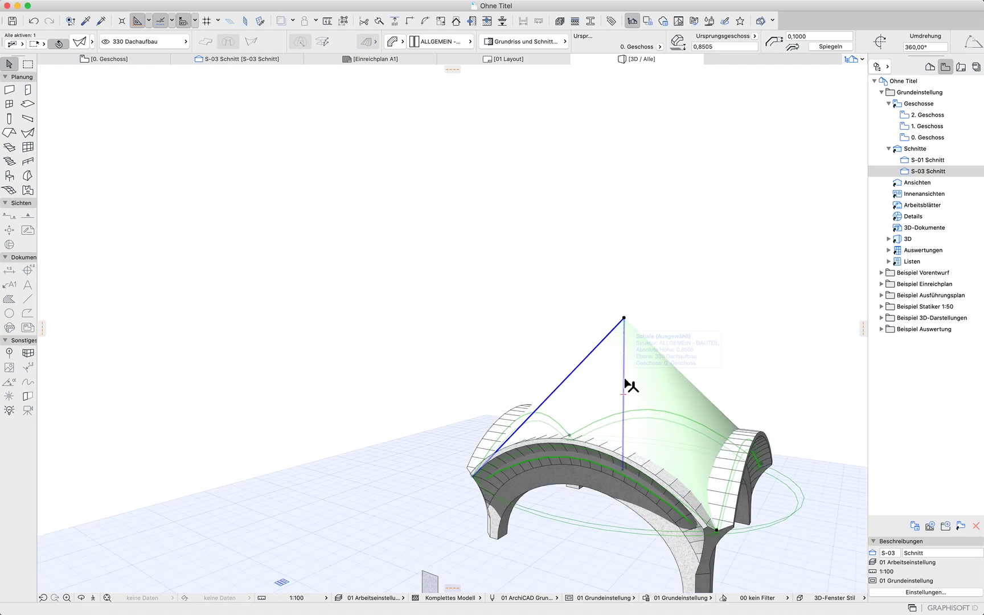
{"action": "left_click_drag", "start_coordinate": [685, 419], "coordinate": [651, 324]}
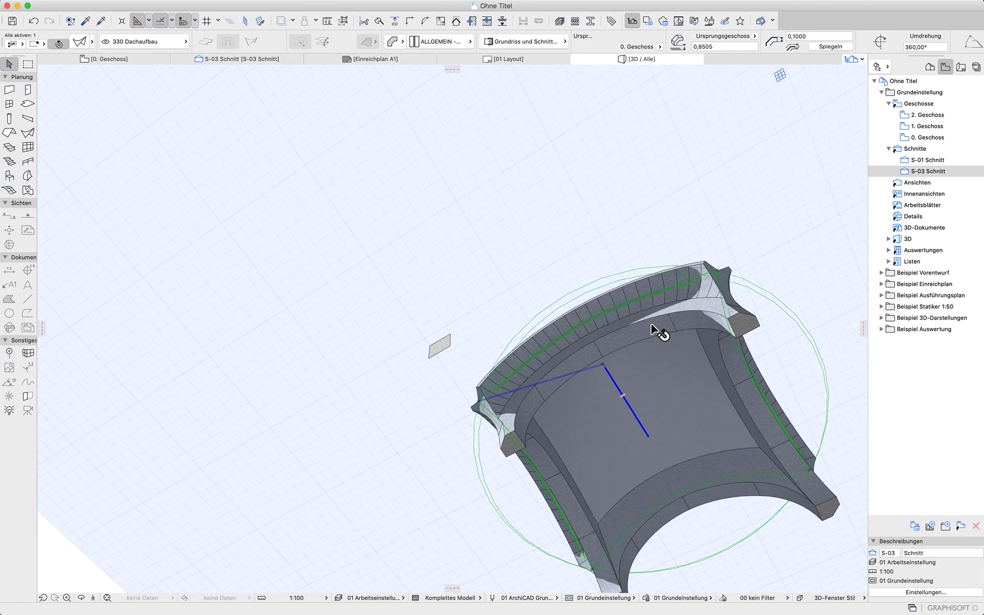
{"action": "left_click", "coordinate": [612, 368]}
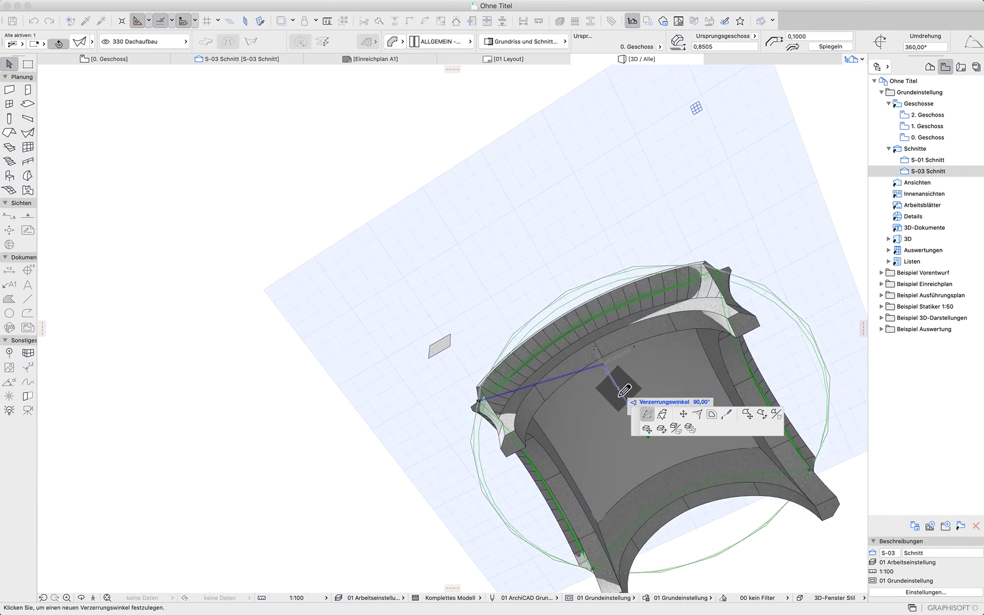
{"action": "left_click", "coordinate": [635, 391]}
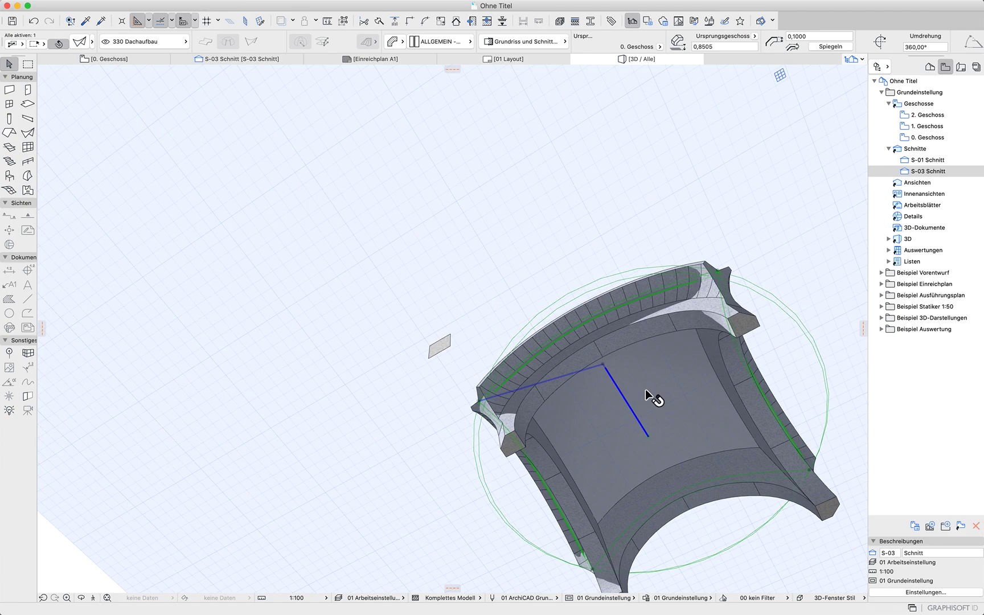
Lower the shell profile's top node straight down by about 1.00 to flatten the roof
{"action": "middle_click_drag", "start_coordinate": [647, 235], "coordinate": [767, 92], "text": "shift"}
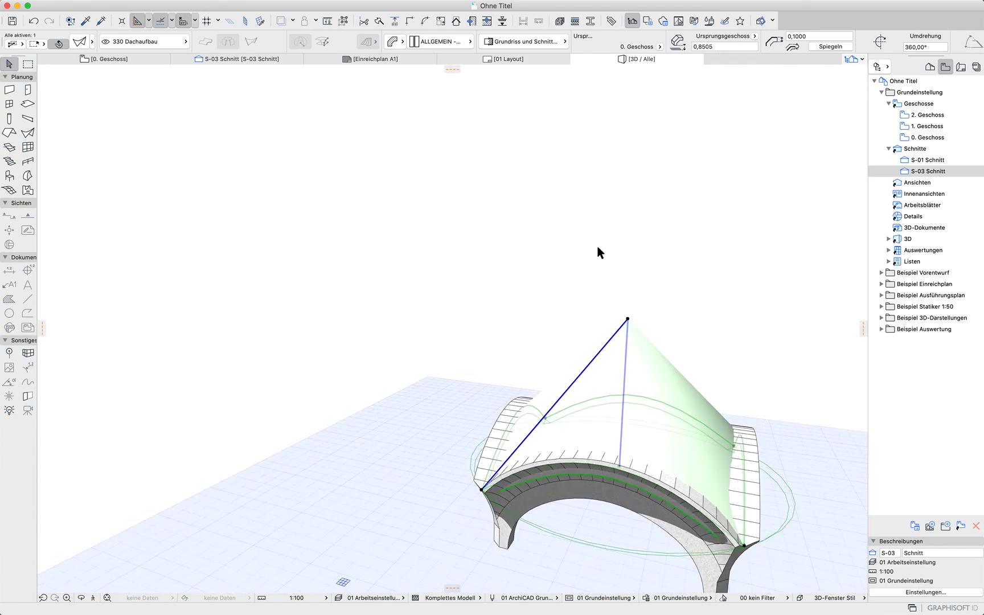
{"action": "left_click", "coordinate": [629, 320]}
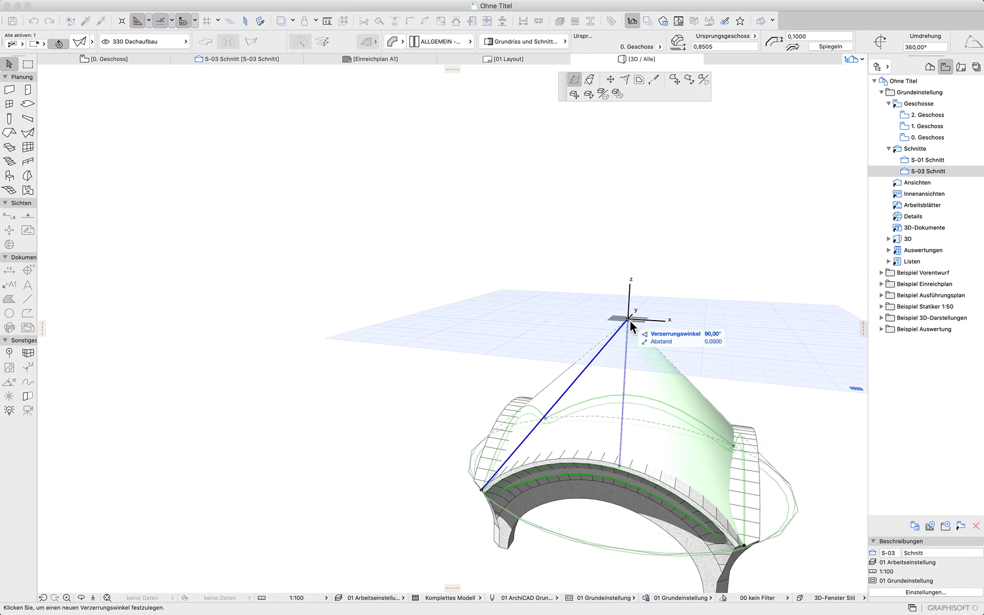
{"action": "left_click", "coordinate": [616, 93]}
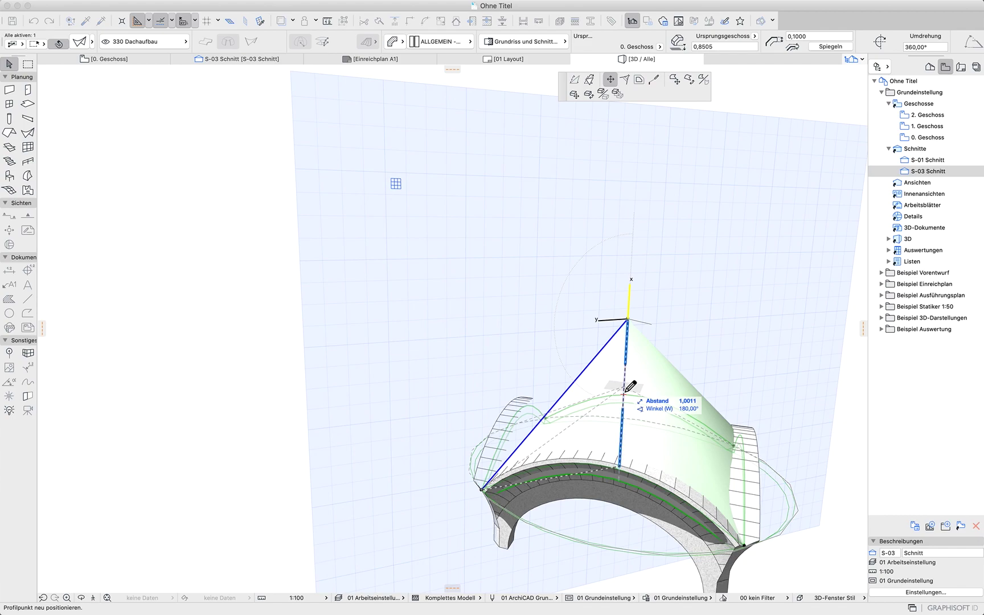
{"action": "left_click", "coordinate": [625, 393]}
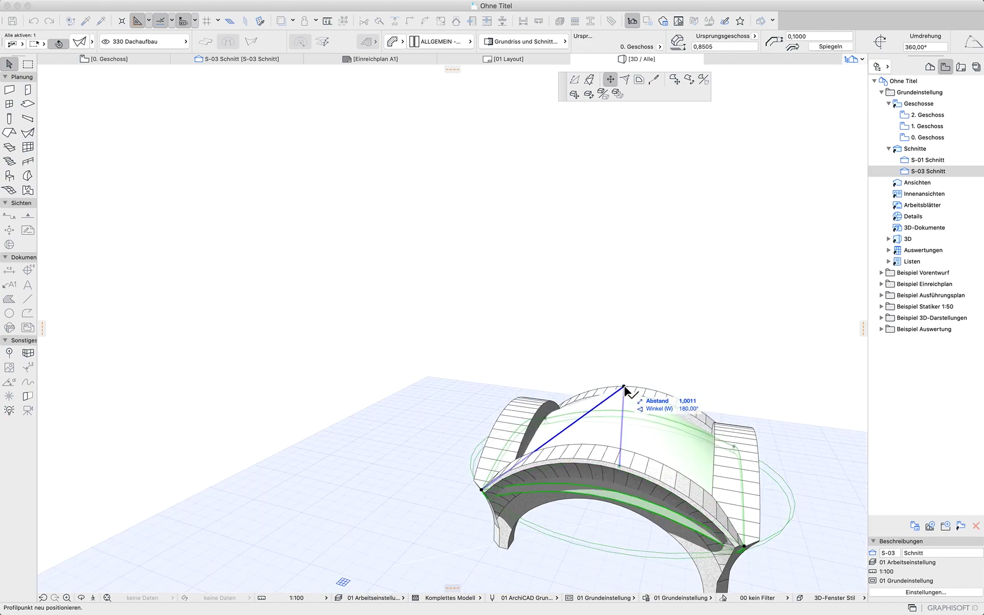
Curve the shell profile's slanted edge into an outward arc to give the roof a domed shape
{"action": "left_click", "coordinate": [581, 420]}
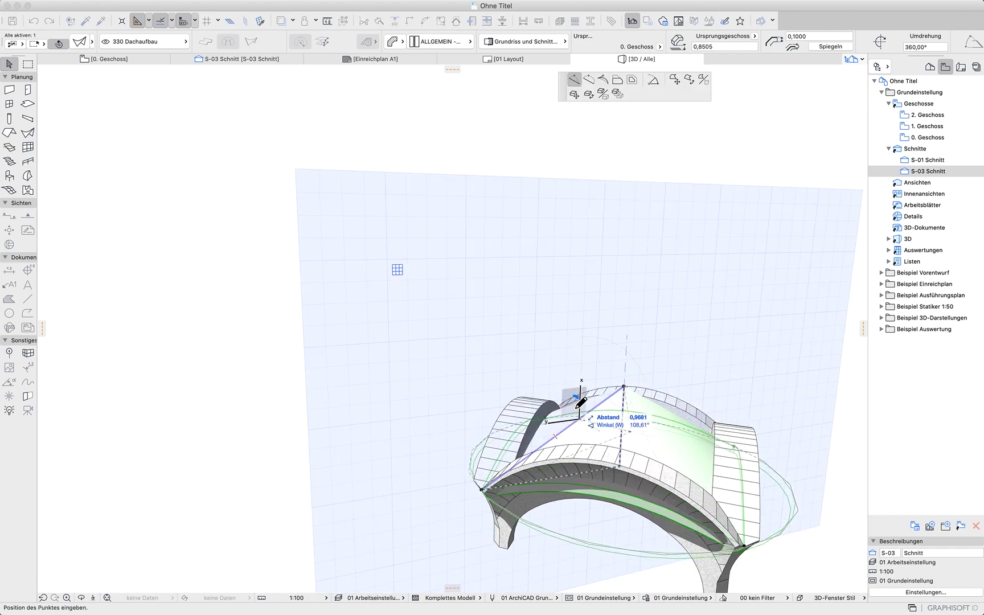
{"action": "left_click", "coordinate": [589, 79]}
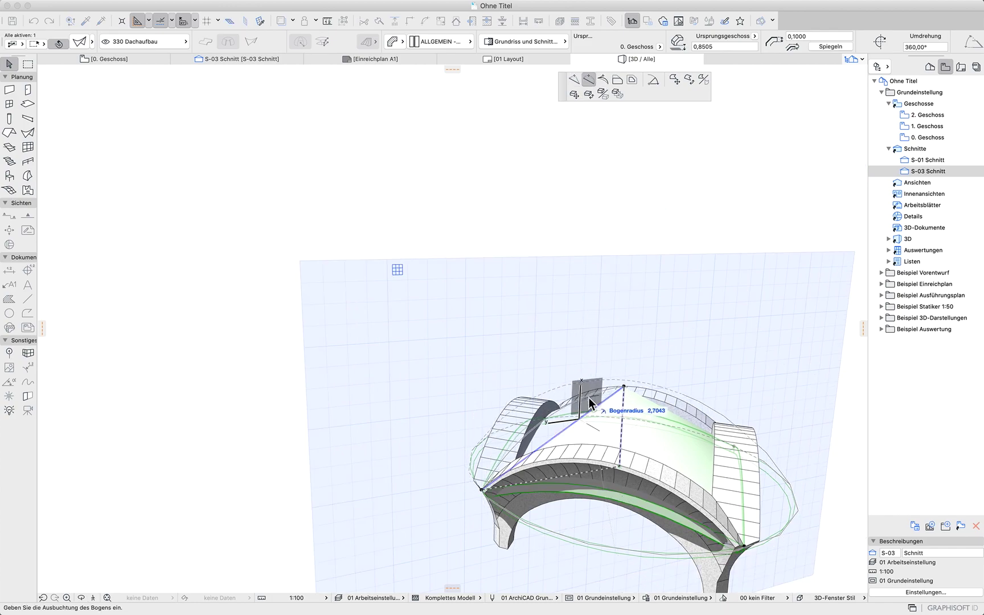
{"action": "left_click", "coordinate": [591, 403]}
{"action": "middle_click_drag", "start_coordinate": [749, 425], "coordinate": [720, 455], "text": "shift"}
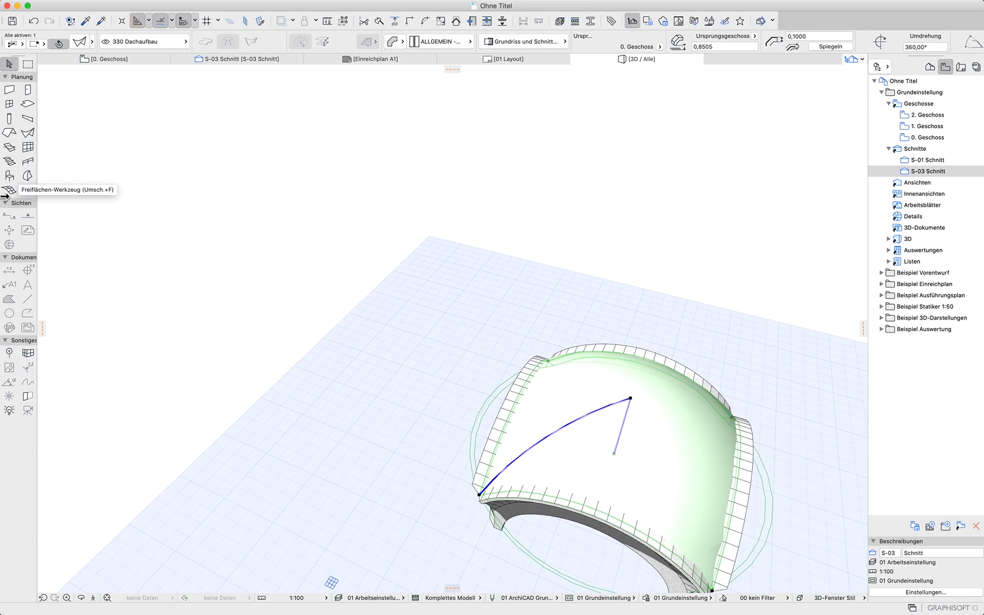
Switch to the ground floor plan and examine the reference photo of the bell tower beside the plan
{"action": "left_click", "coordinate": [132, 60]}
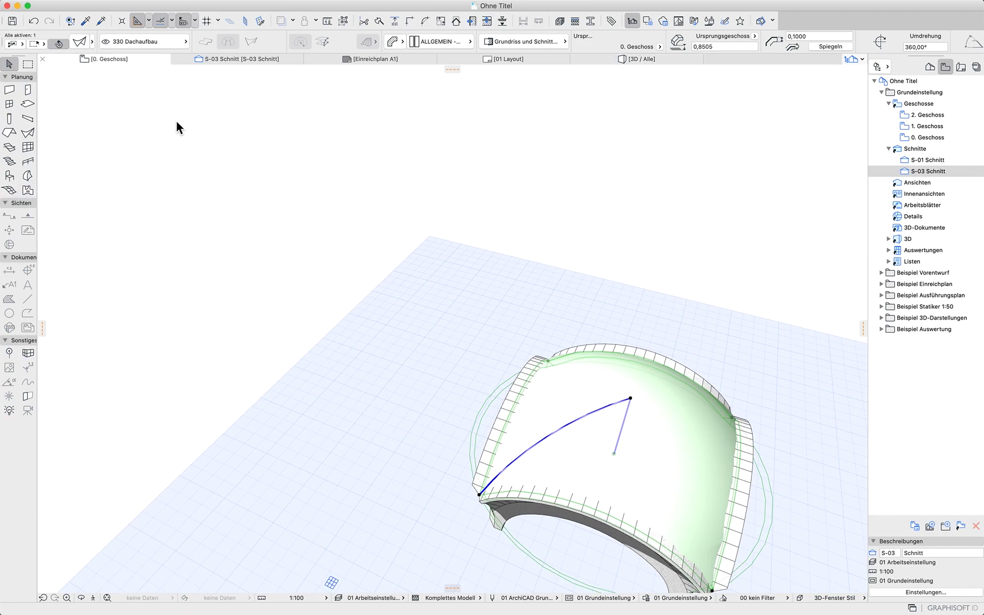
{"action": "scroll", "coordinate": [304, 294], "scroll_direction": "down", "scroll_amount": 10}
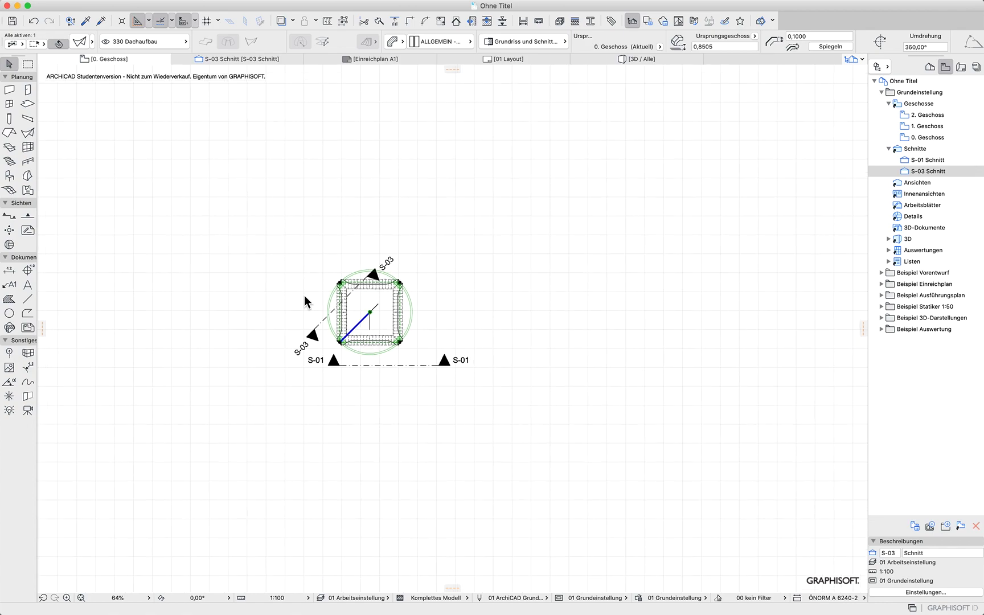
{"action": "middle_click_drag", "start_coordinate": [342, 301], "coordinate": [704, 358]}
{"action": "left_click", "coordinate": [652, 365]}
{"action": "scroll", "coordinate": [461, 225], "scroll_direction": "up", "scroll_amount": 3}
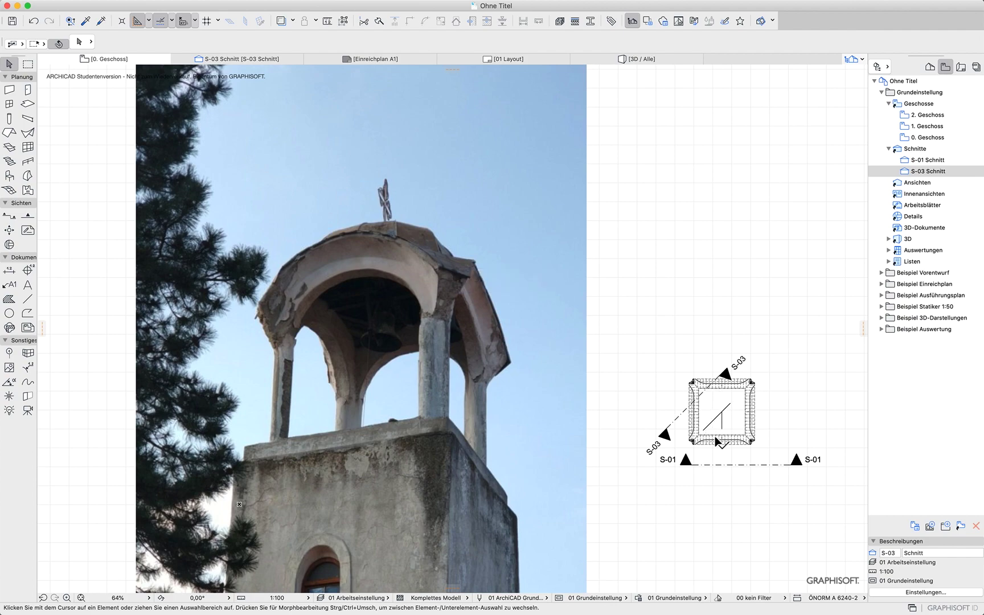
{"action": "scroll", "coordinate": [616, 444], "scroll_direction": "down", "scroll_amount": 5}
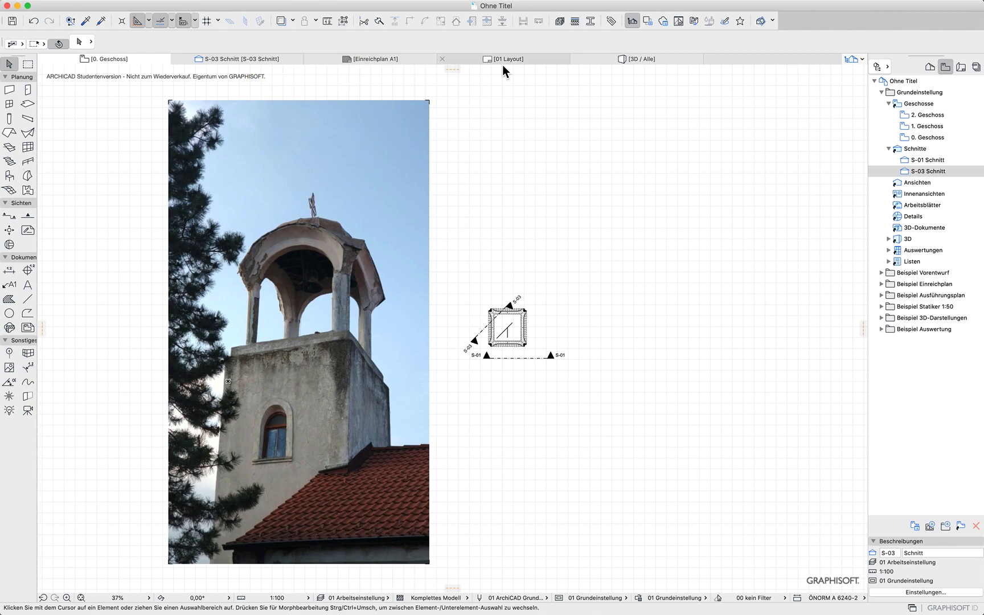
{"action": "left_click", "coordinate": [616, 64]}
Select the shell roof and show only it in the 3D window to inspect its shape
{"action": "left_click_drag", "start_coordinate": [596, 414], "coordinate": [811, 439]}
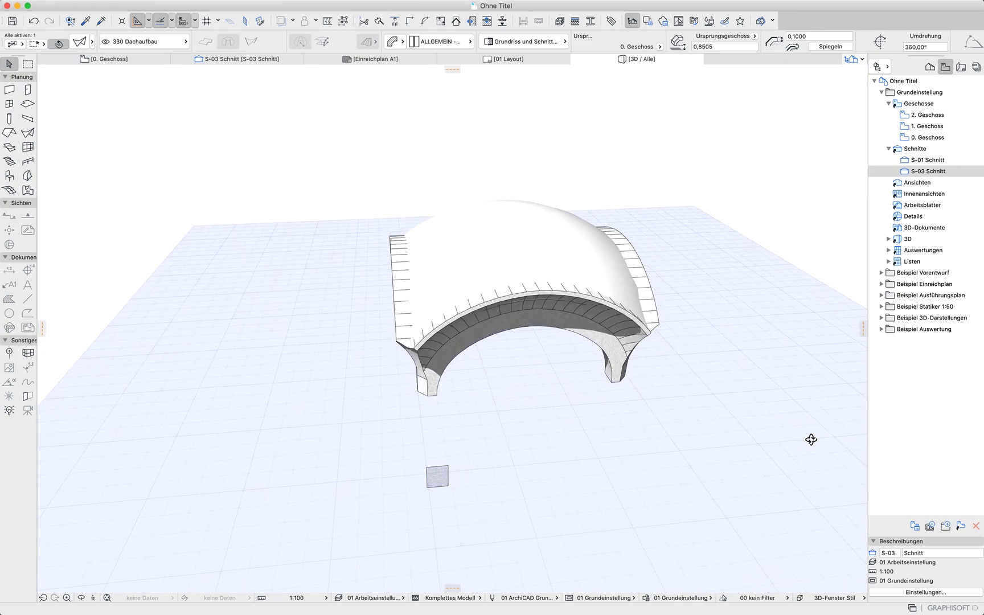
{"action": "left_click", "coordinate": [422, 413]}
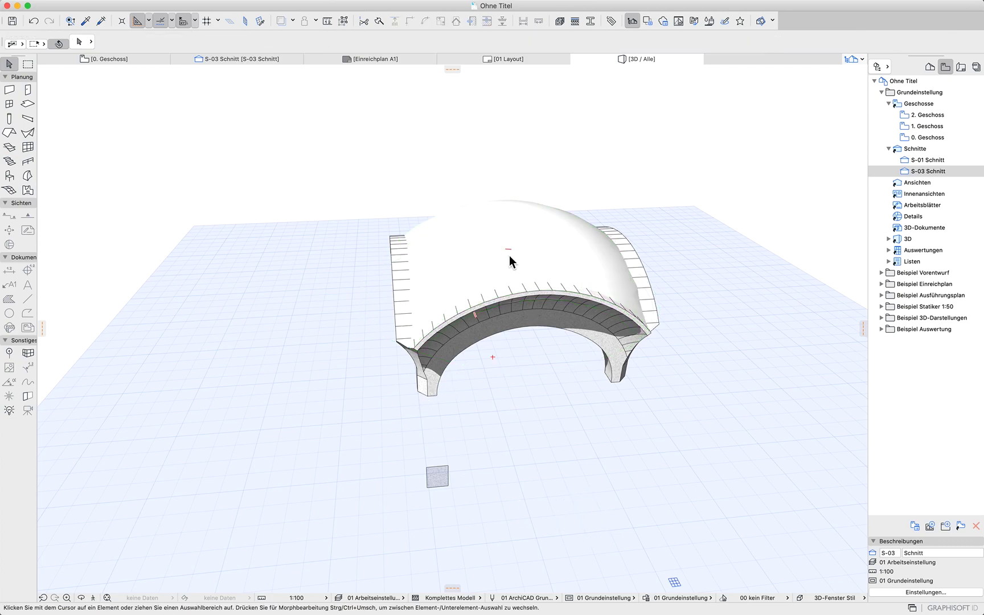
{"action": "left_click", "coordinate": [437, 283]}
{"action": "left_click", "coordinate": [440, 273]}
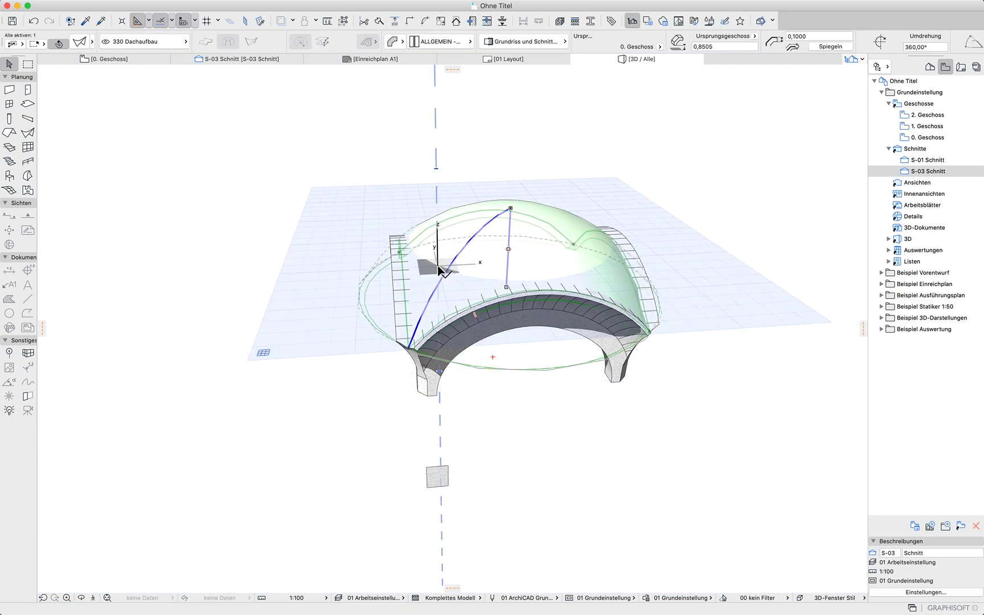
{"action": "key", "text": "Escape"}
{"action": "key", "text": "F5"}
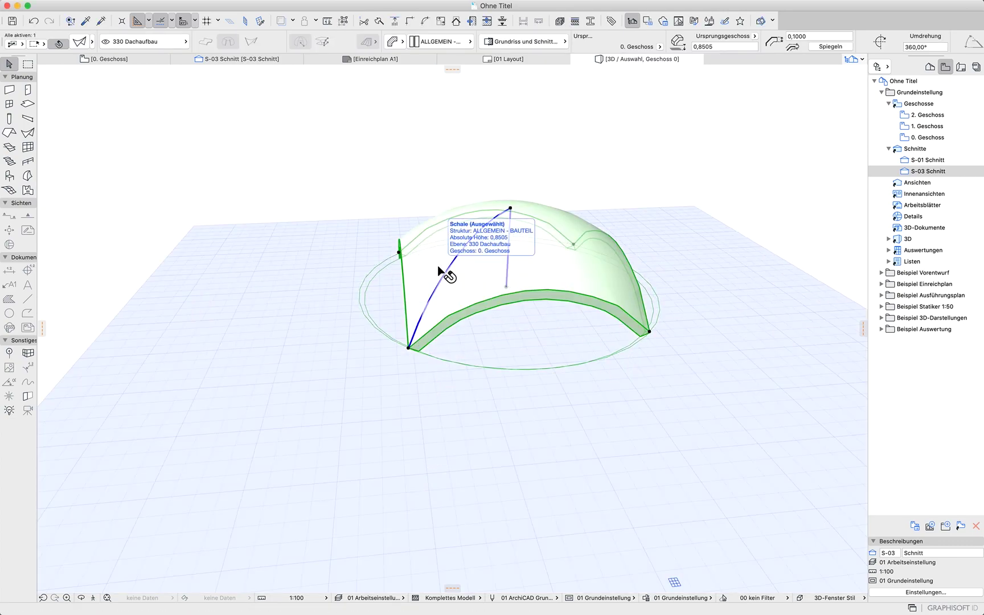
{"action": "middle_click_drag", "start_coordinate": [554, 359], "coordinate": [661, 419], "text": "shift"}
{"action": "left_click", "coordinate": [667, 453]}
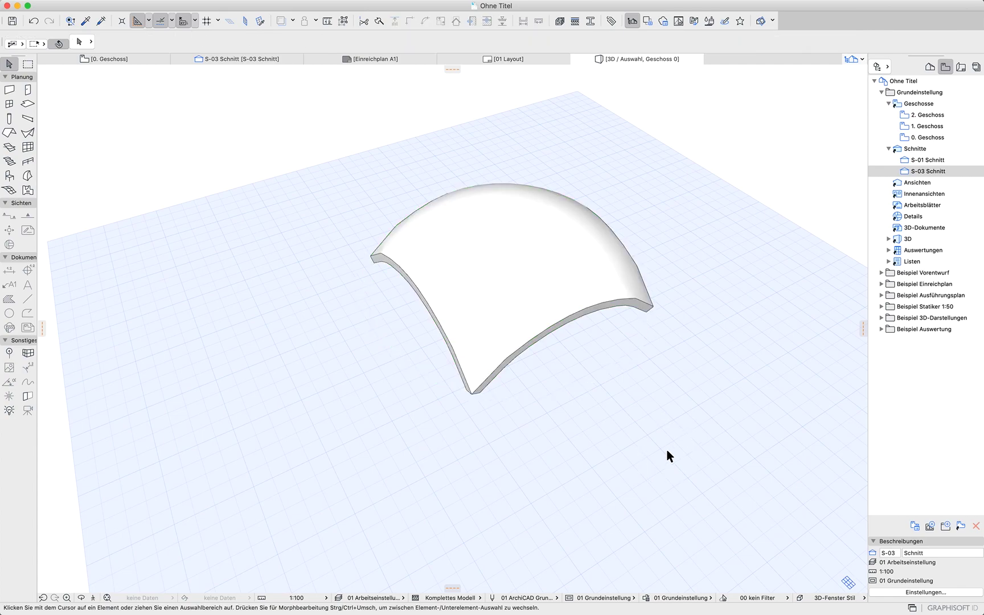
Show all elements again in the 3D window and orbit around the model
{"action": "key", "text": "F5"}
{"action": "middle_click_drag", "start_coordinate": [670, 457], "coordinate": [690, 351], "text": "shift"}
{"action": "middle_click_drag", "start_coordinate": [684, 441], "coordinate": [640, 367], "text": "shift"}
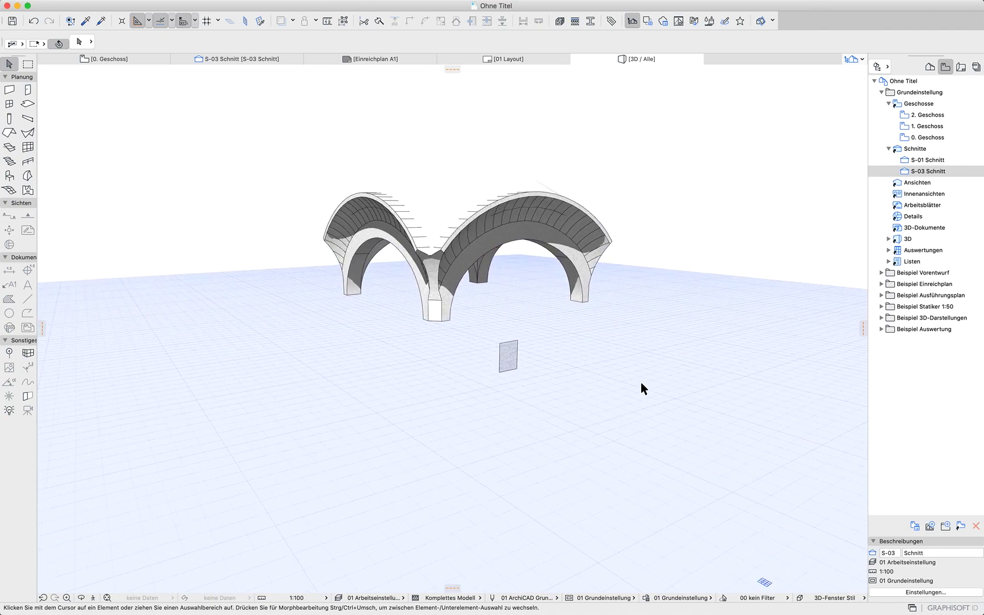
{"action": "mouse_move", "coordinate": [708, 593]}
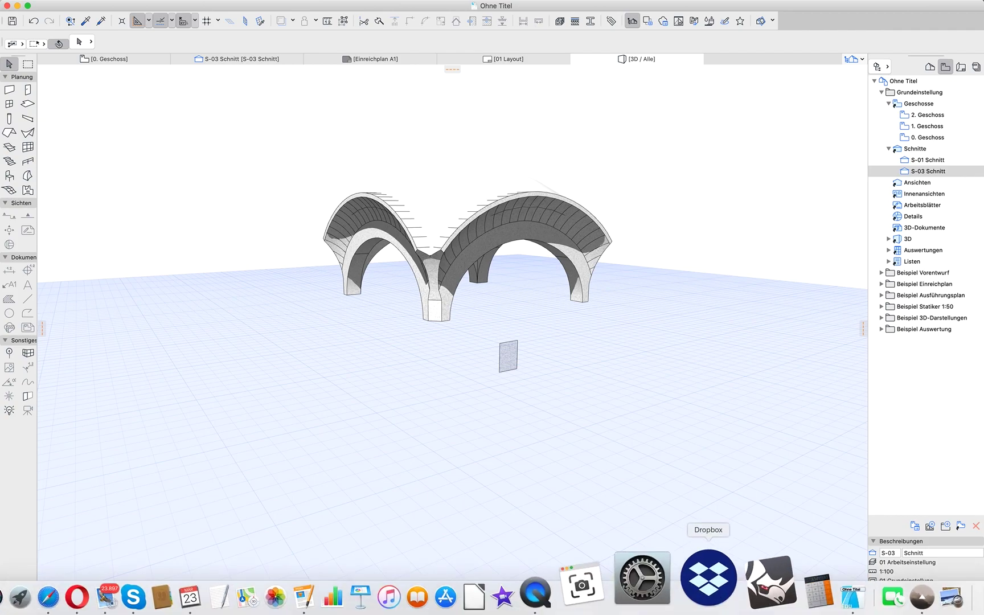